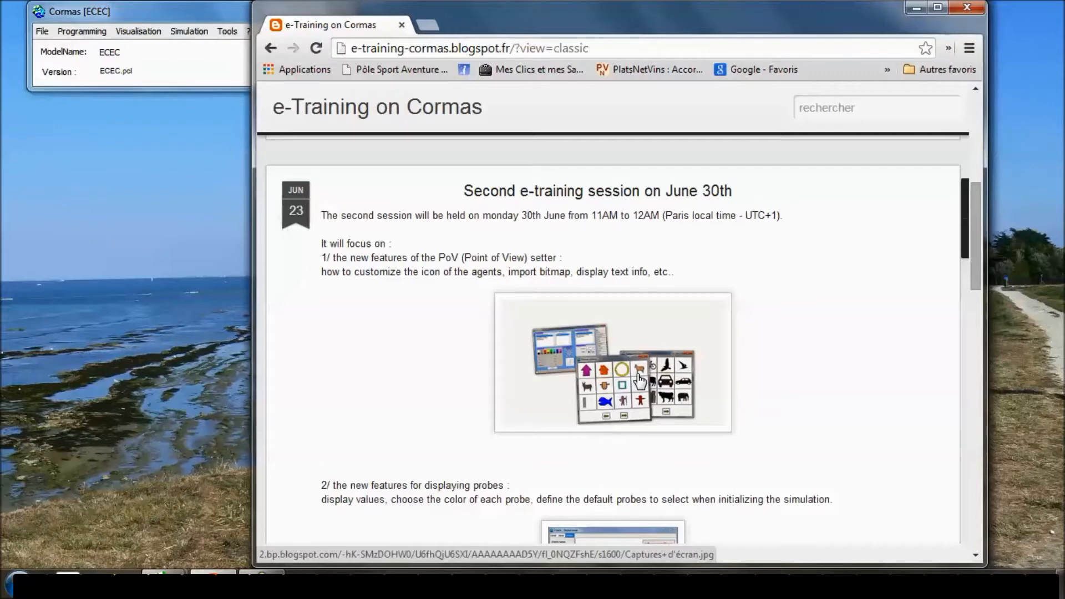
- Read the blog post's topics for the second e-training session, including the probe features, and minimise the browser
{"action": "scroll", "coordinate": [638, 377], "scroll_direction": "down", "scroll_amount": 1}
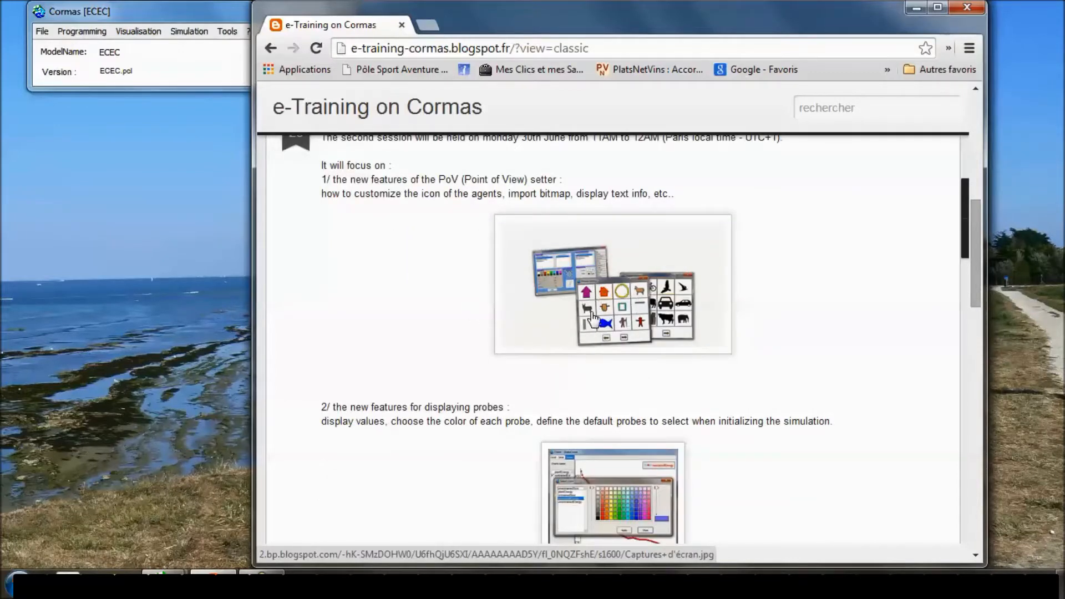
{"action": "scroll", "coordinate": [468, 387], "scroll_direction": "down", "scroll_amount": 2}
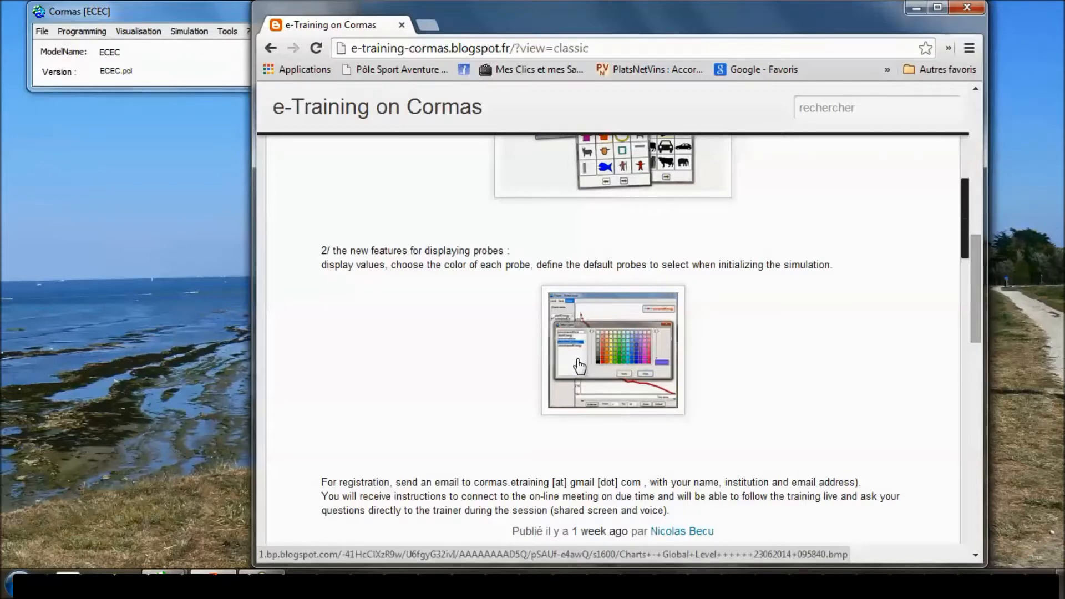
{"action": "left_click", "coordinate": [917, 9]}
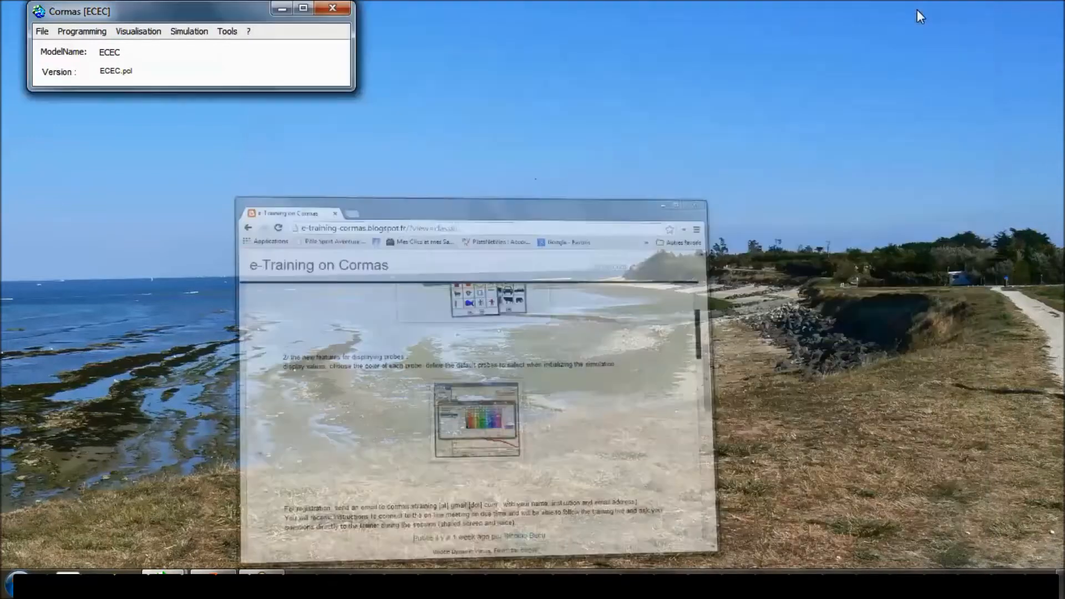
- Open the entity class definitions of the ECEC model beneath the main window and select the Plant and Forager entities
{"action": "left_click_drag", "start_coordinate": [93, 11], "coordinate": [148, 21]}
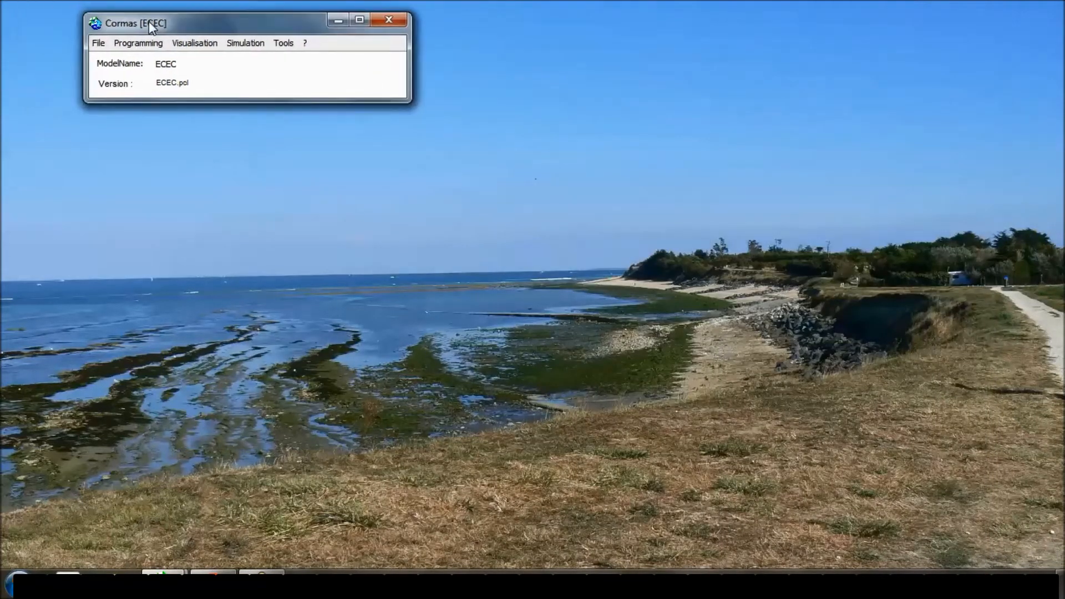
{"action": "left_click", "coordinate": [219, 29]}
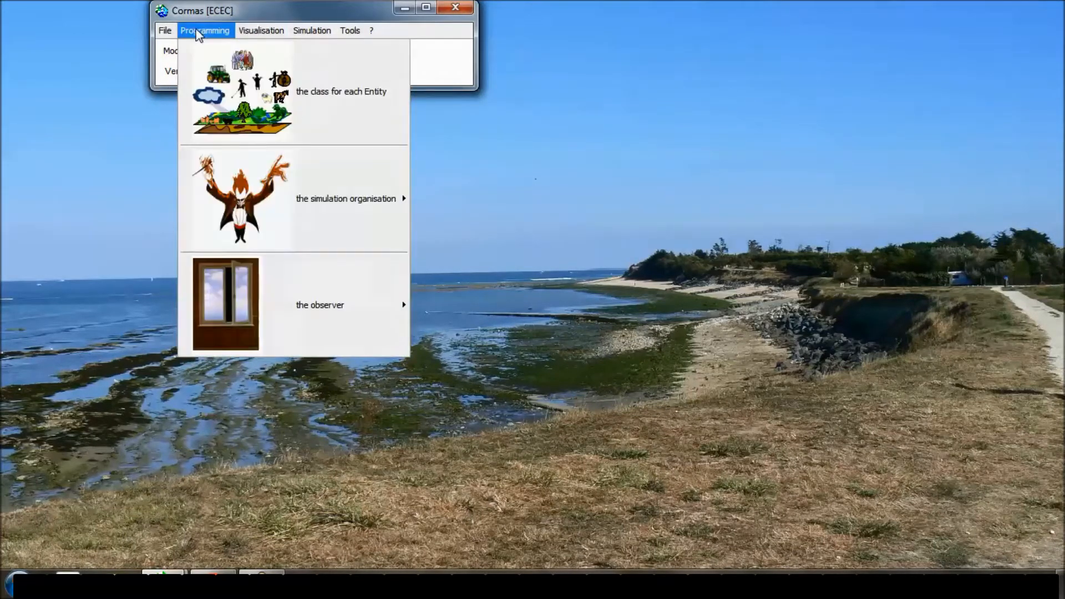
{"action": "left_click", "coordinate": [211, 80]}
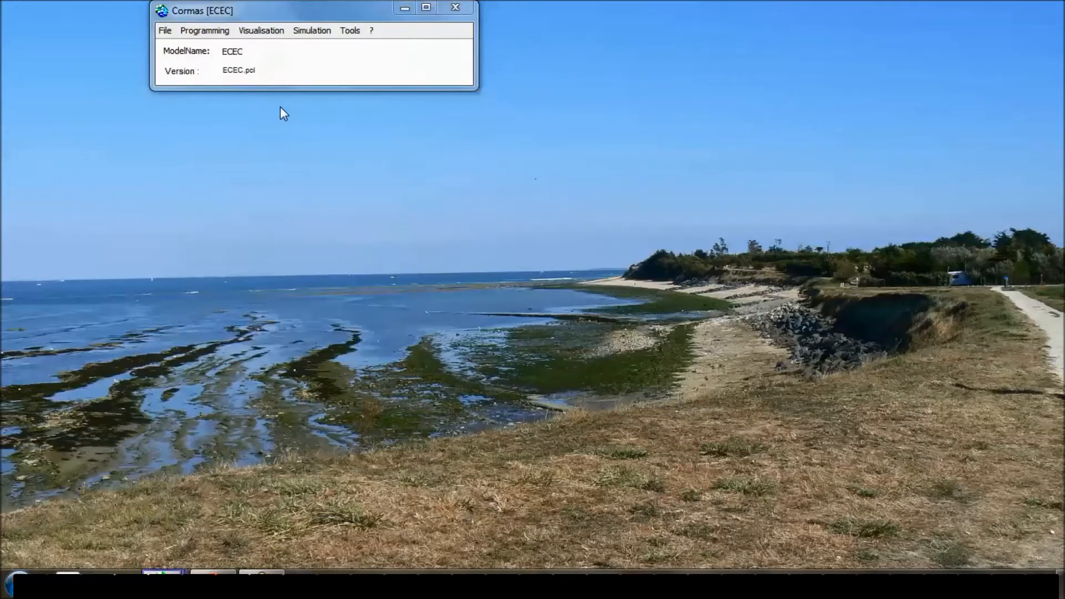
{"action": "left_click_drag", "start_coordinate": [185, 195], "coordinate": [193, 111]}
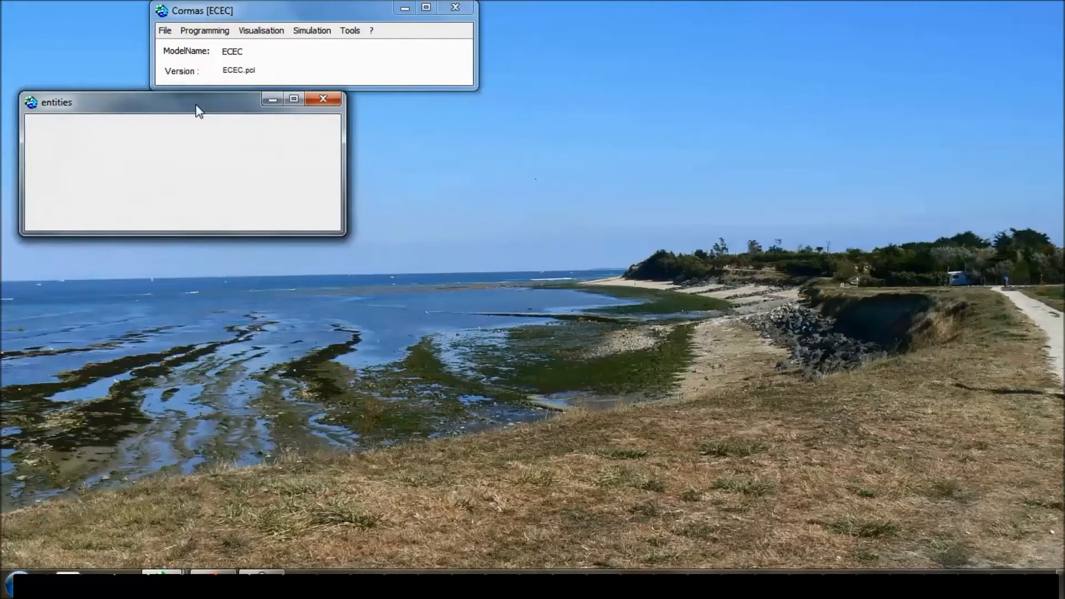
{"action": "left_click_drag", "start_coordinate": [241, 14], "coordinate": [102, 18]}
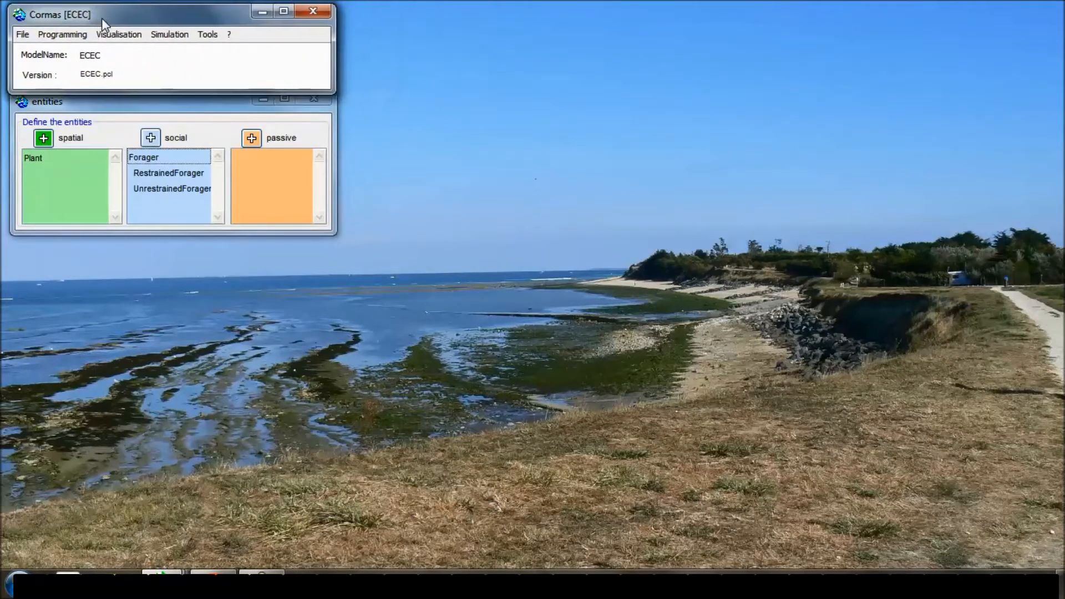
{"action": "left_click", "coordinate": [52, 158]}
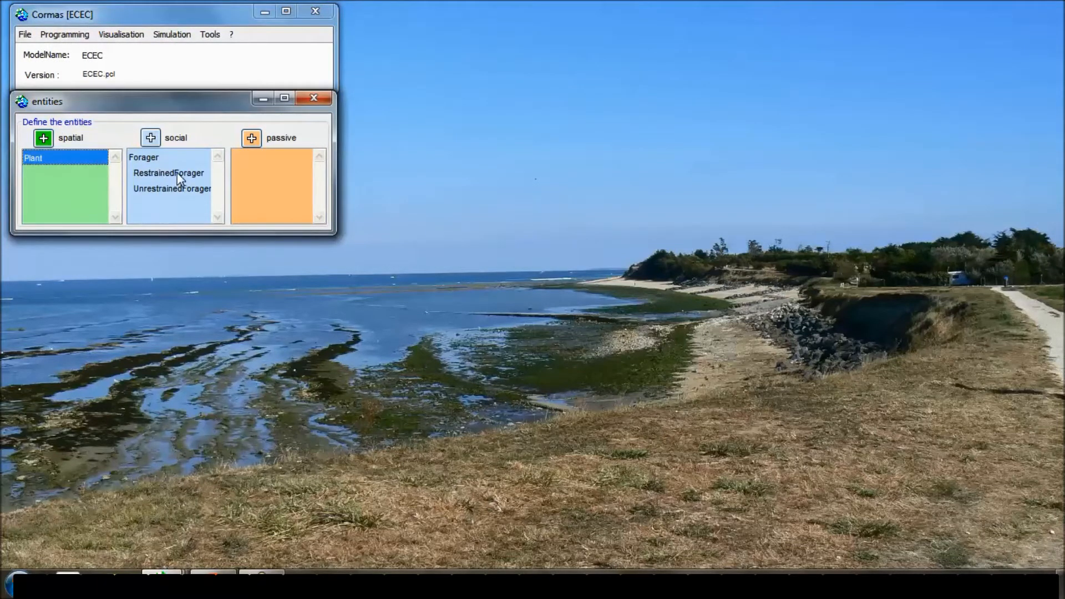
{"action": "left_click", "coordinate": [164, 161]}
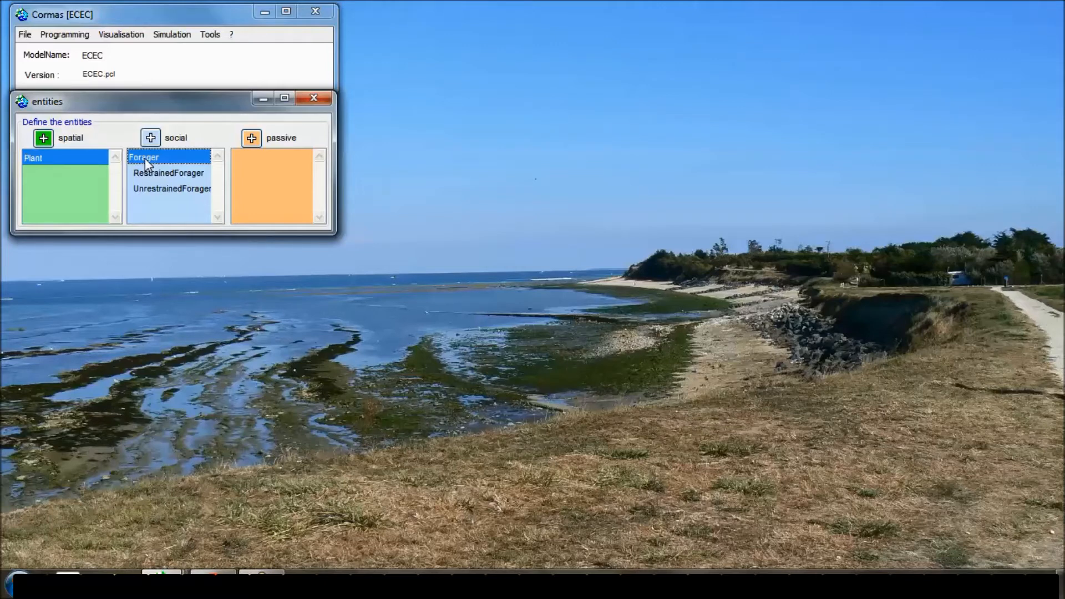
- Open the space visualisation and the simulation interface, keeping the entities window clear of the simulation controls
{"action": "left_click", "coordinate": [134, 38]}
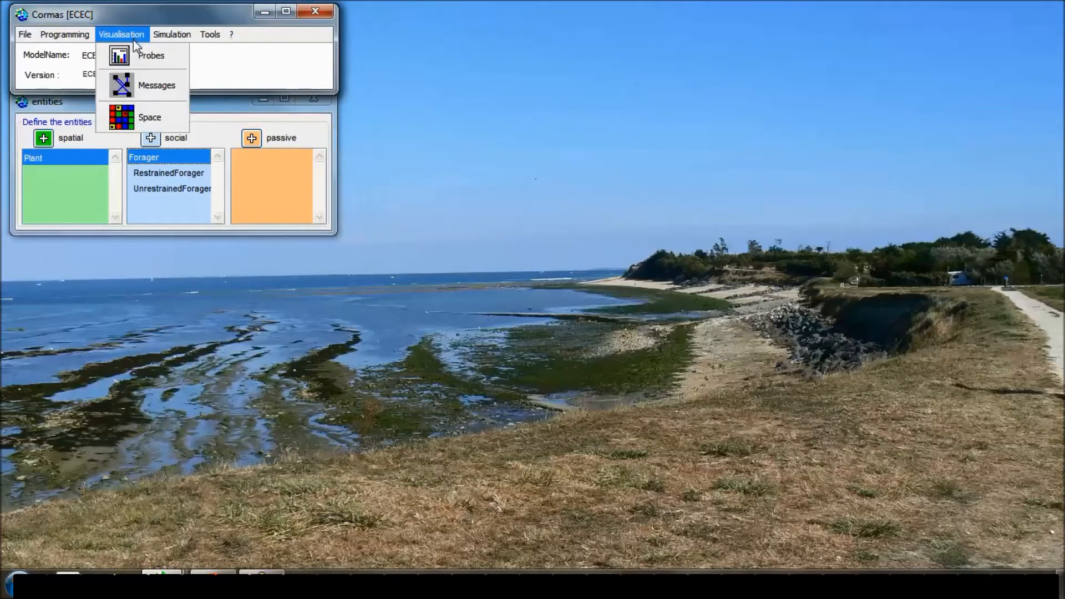
{"action": "left_click", "coordinate": [140, 118]}
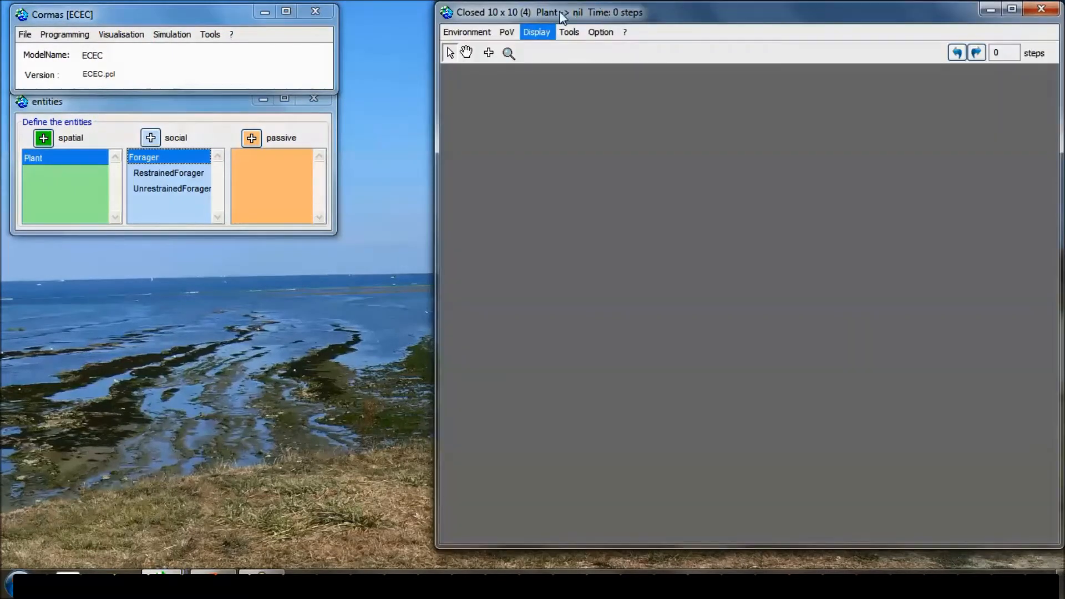
{"action": "left_click", "coordinate": [171, 34]}
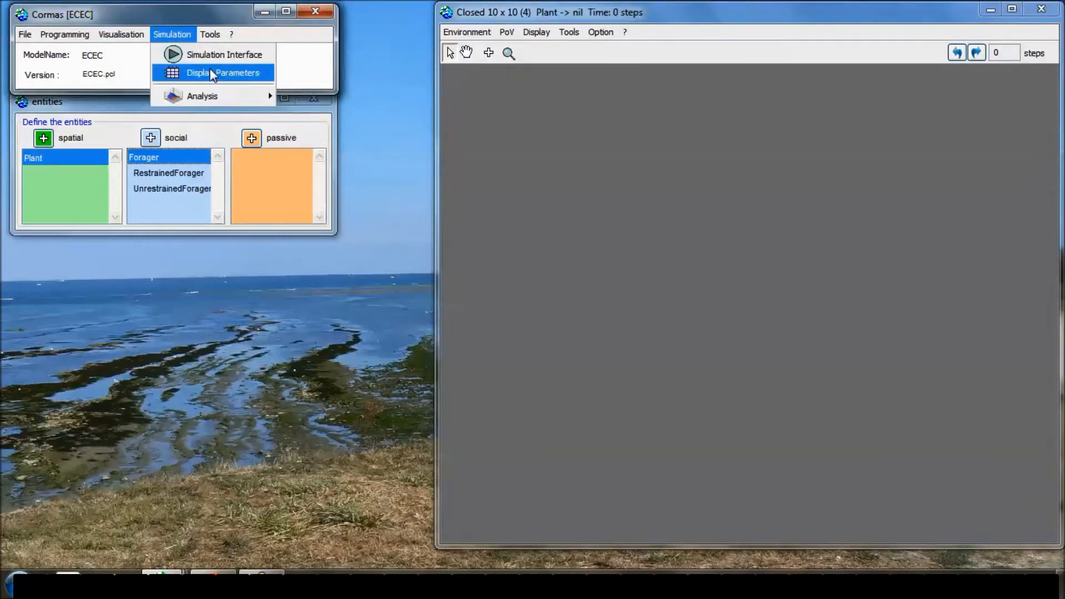
{"action": "left_click", "coordinate": [214, 54]}
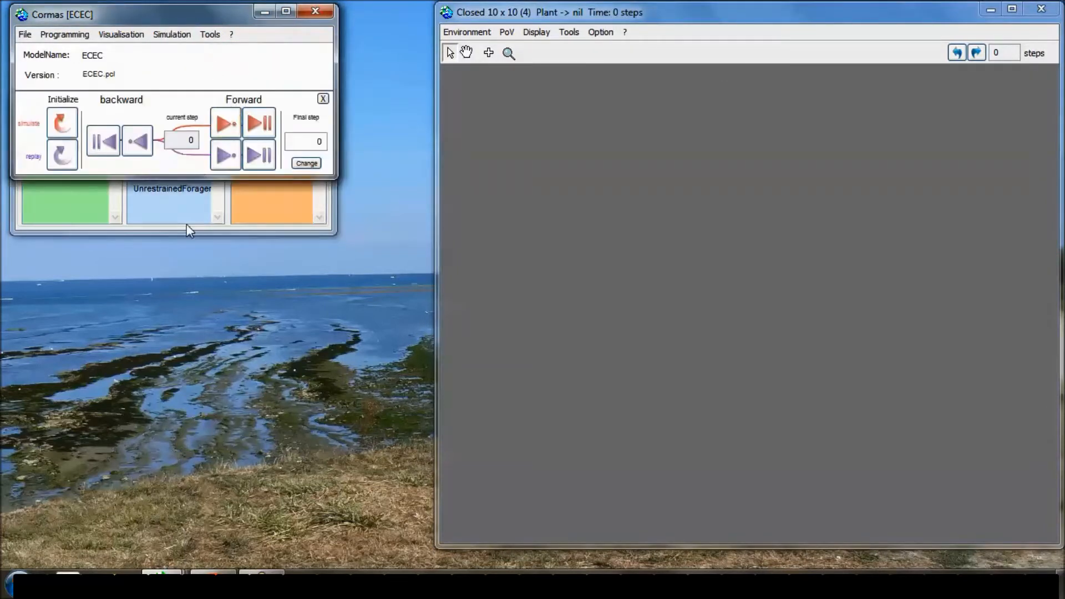
{"action": "left_click", "coordinate": [206, 231]}
{"action": "left_click_drag", "start_coordinate": [210, 106], "coordinate": [217, 210]}
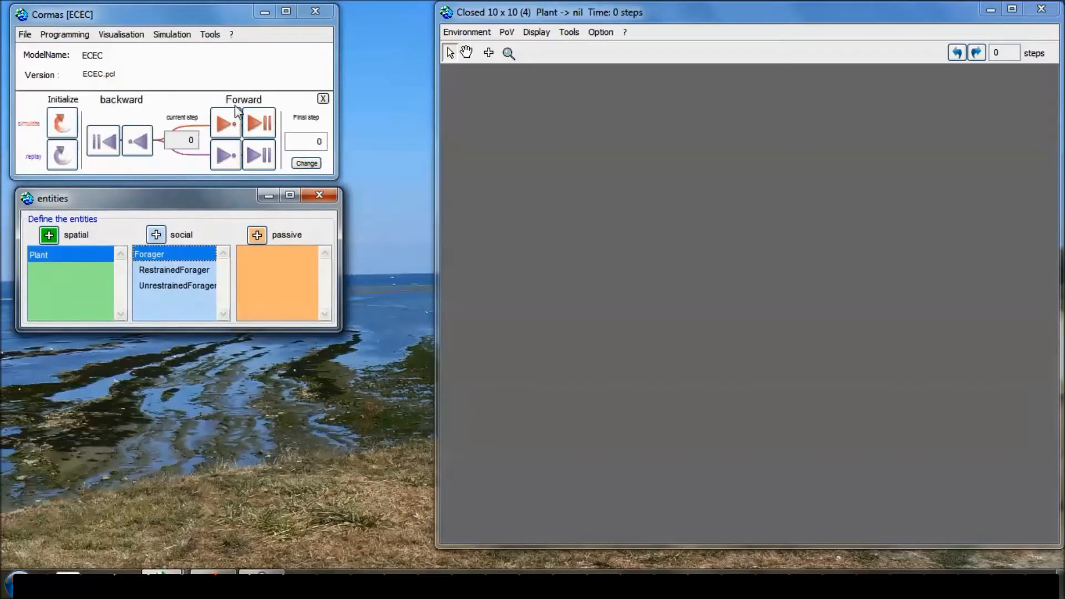
- Initialize the simulation with the homogeneousEnv method and all probes from ECEC>>plantEnergy to UnrestrainedForager>>energy selected for recording
{"action": "left_click", "coordinate": [177, 40]}
{"action": "left_click", "coordinate": [59, 128]}
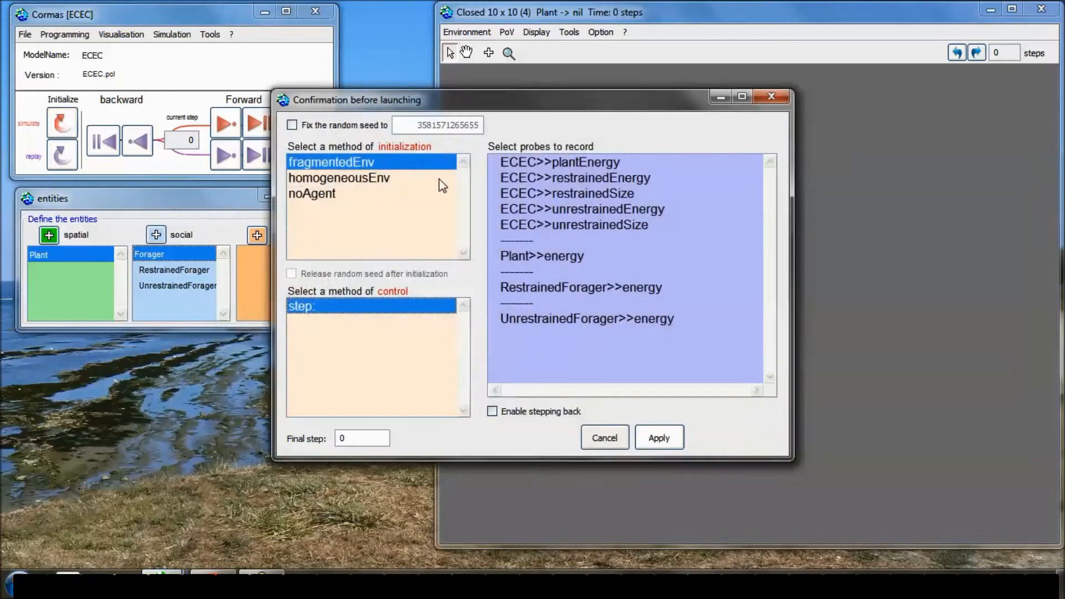
{"action": "left_click_drag", "start_coordinate": [499, 110], "coordinate": [423, 84]}
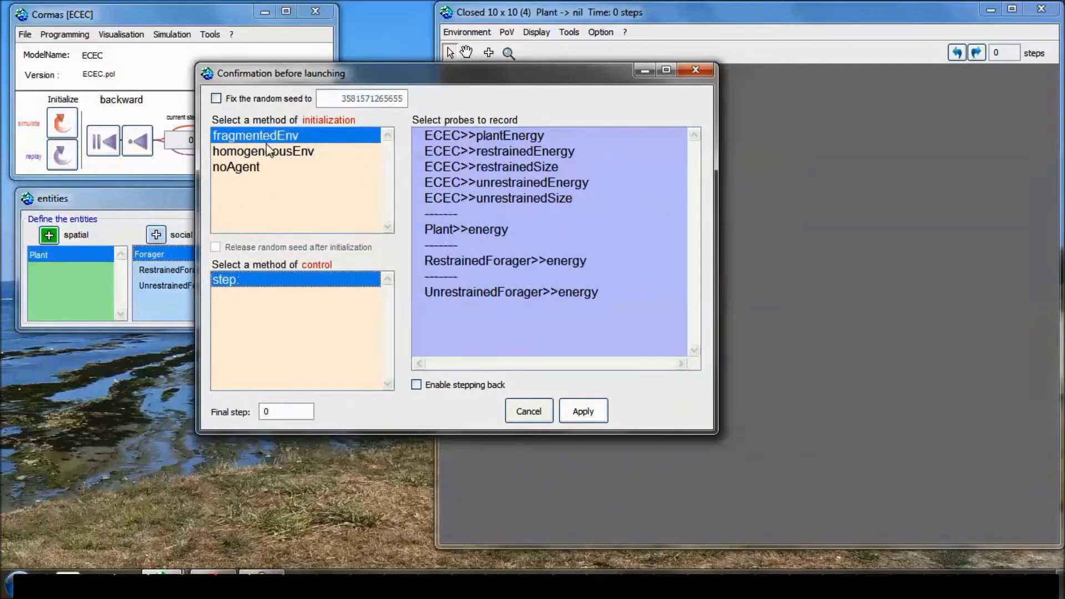
{"action": "left_click", "coordinate": [273, 151]}
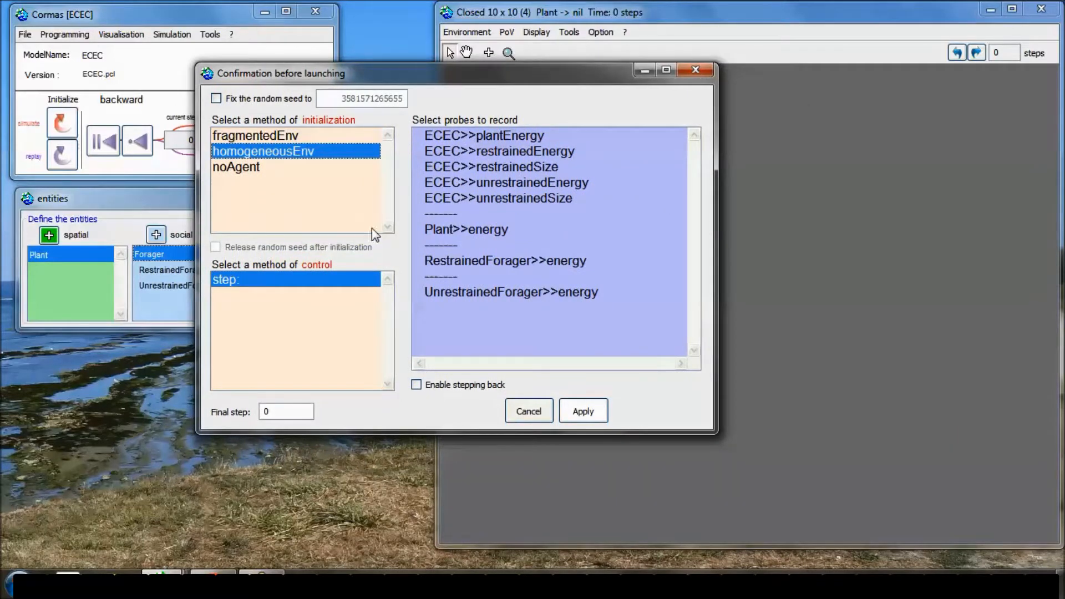
{"action": "left_click", "coordinate": [468, 141]}
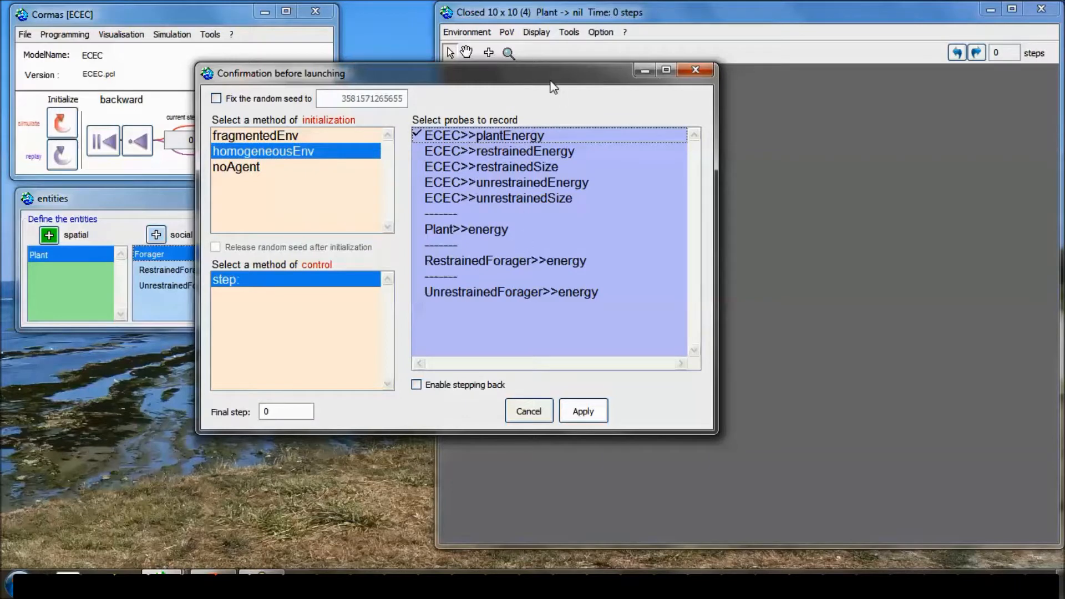
{"action": "left_click_drag", "start_coordinate": [542, 79], "coordinate": [555, 71]}
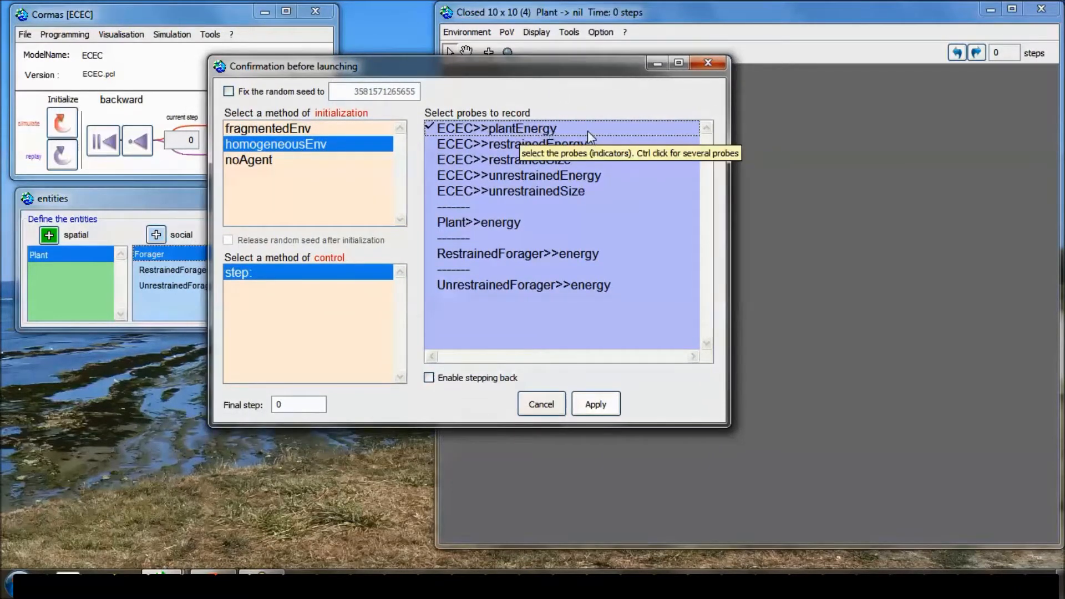
{"action": "mouse_move", "coordinate": [489, 139]}
{"action": "left_mouse_down"}
{"action": "mouse_move", "coordinate": [484, 129]}
{"action": "mouse_move", "coordinate": [492, 206]}
{"action": "mouse_move", "coordinate": [502, 135]}
{"action": "left_mouse_up"}
{"action": "left_click", "coordinate": [500, 131]}
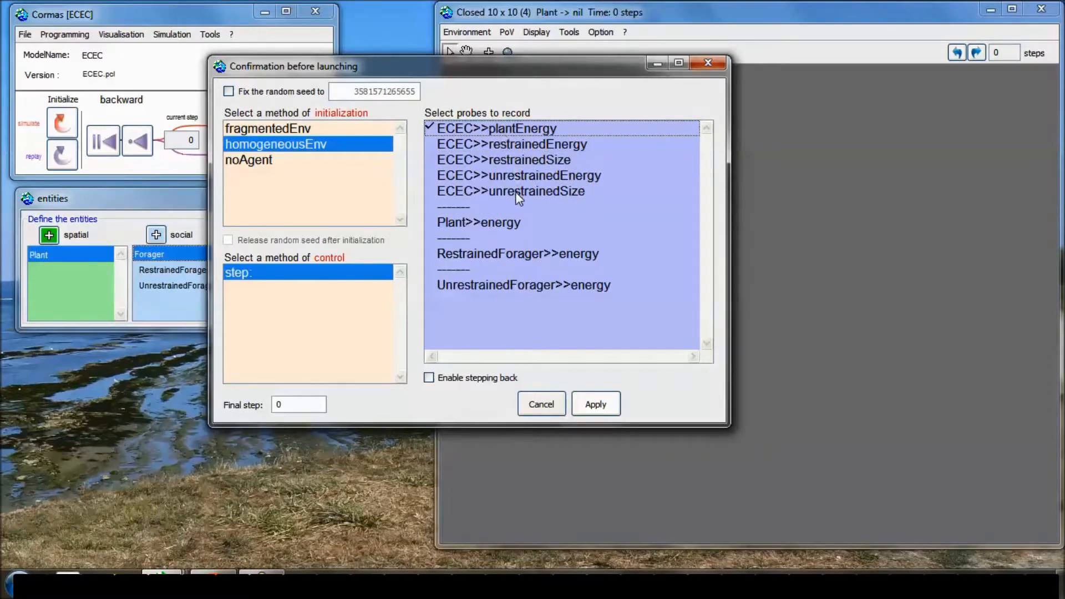
{"action": "left_click", "coordinate": [520, 285], "text": "shift"}
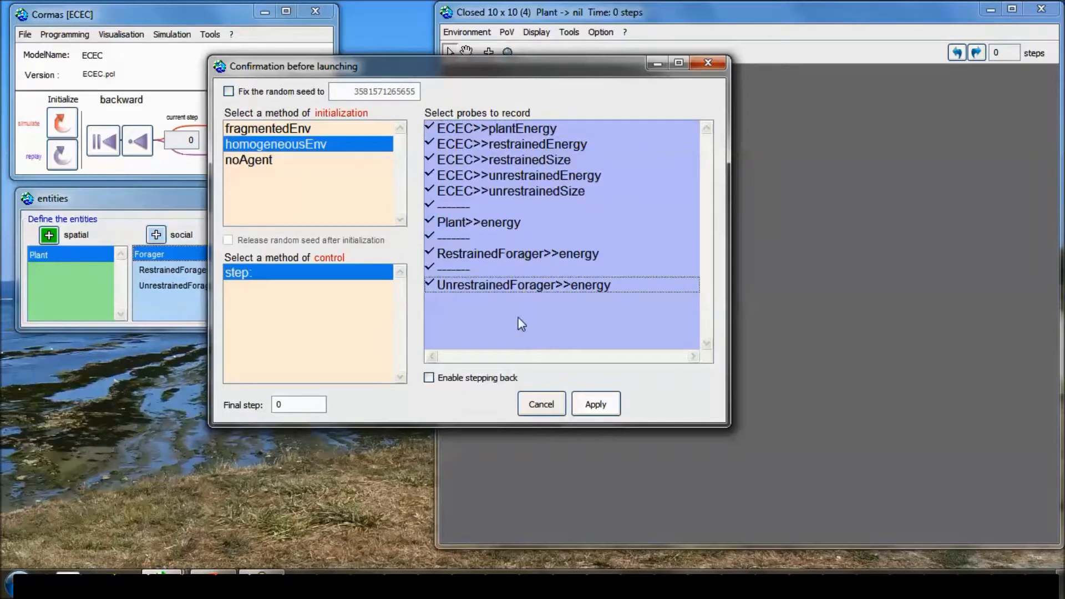
{"action": "left_click", "coordinate": [596, 403]}
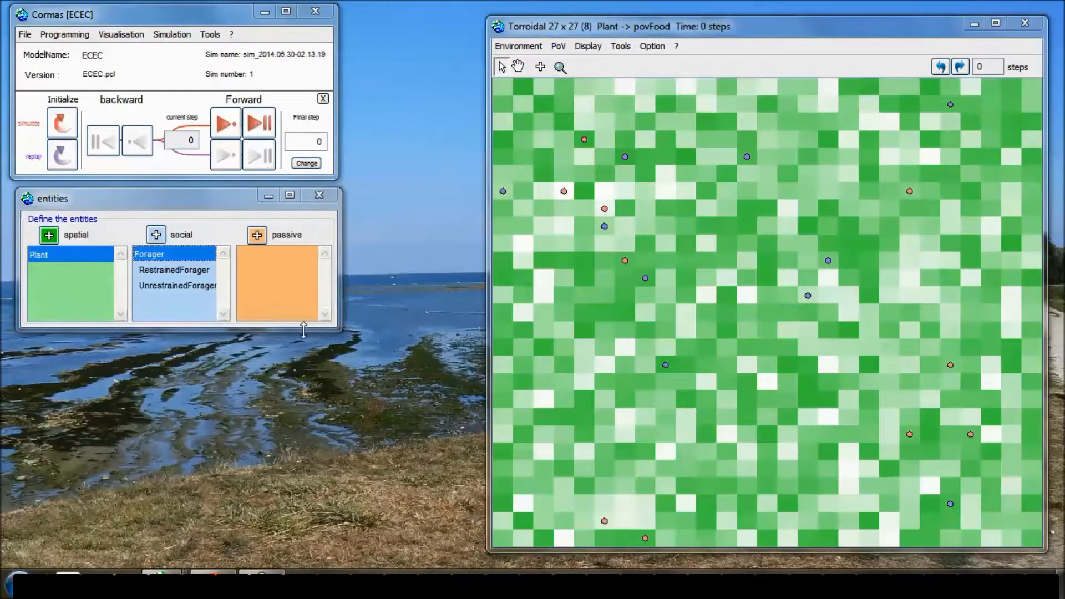
- Advance the simulation one step at a time until step 6
{"action": "left_click", "coordinate": [236, 124]}
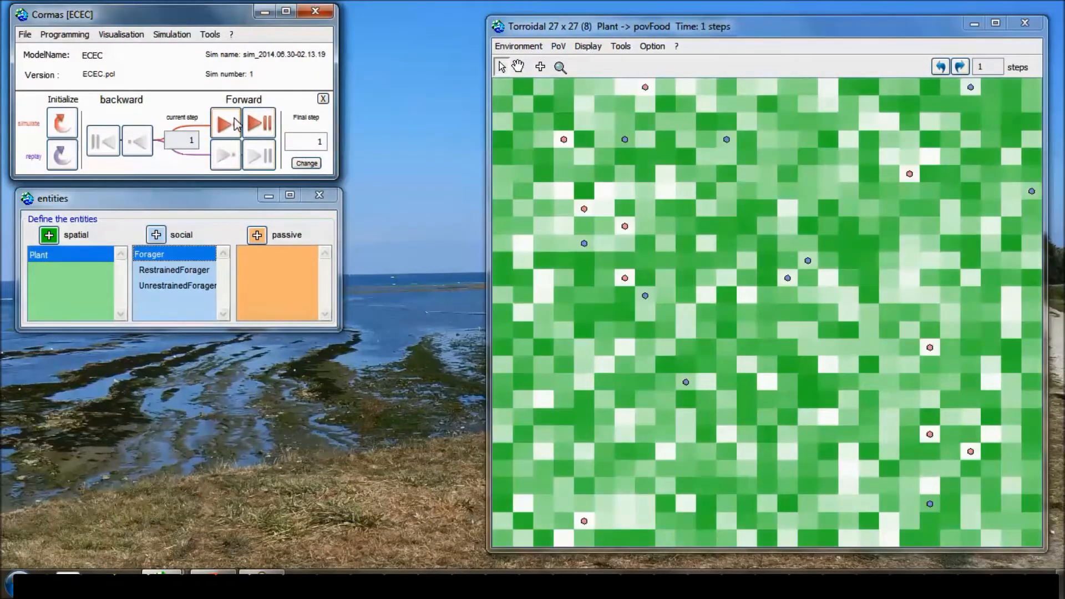
{"action": "left_click", "coordinate": [234, 119]}
{"action": "left_click", "coordinate": [234, 119]}
{"action": "left_click", "coordinate": [235, 119]}
{"action": "left_click", "coordinate": [235, 120]}
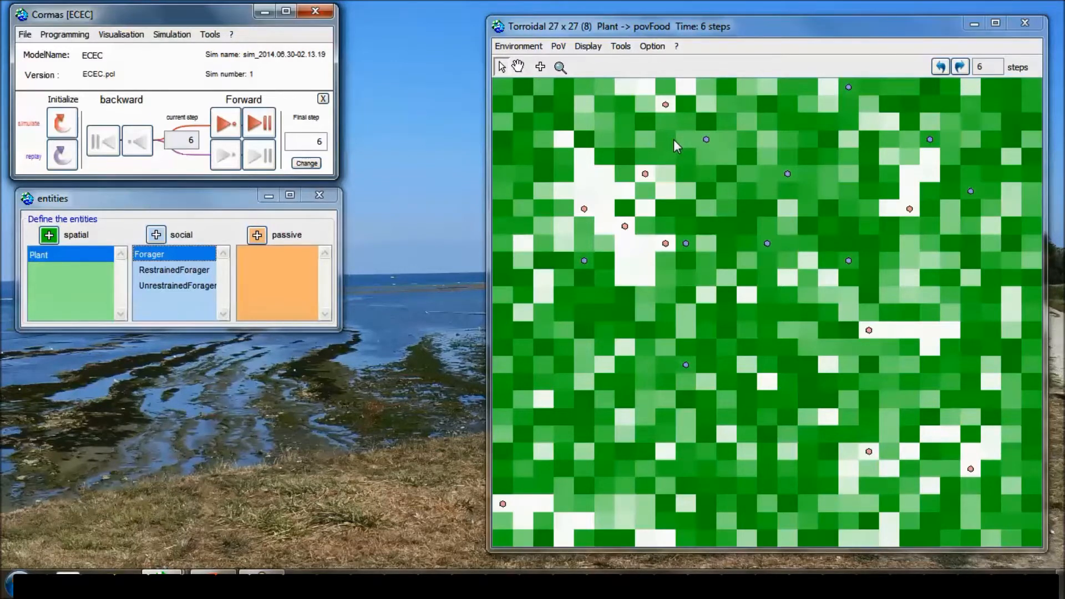
- Open the PoV Setter for the observer's space and entities, enlarge it slightly and place it beside the visible part of the grid
{"action": "left_click", "coordinate": [90, 39]}
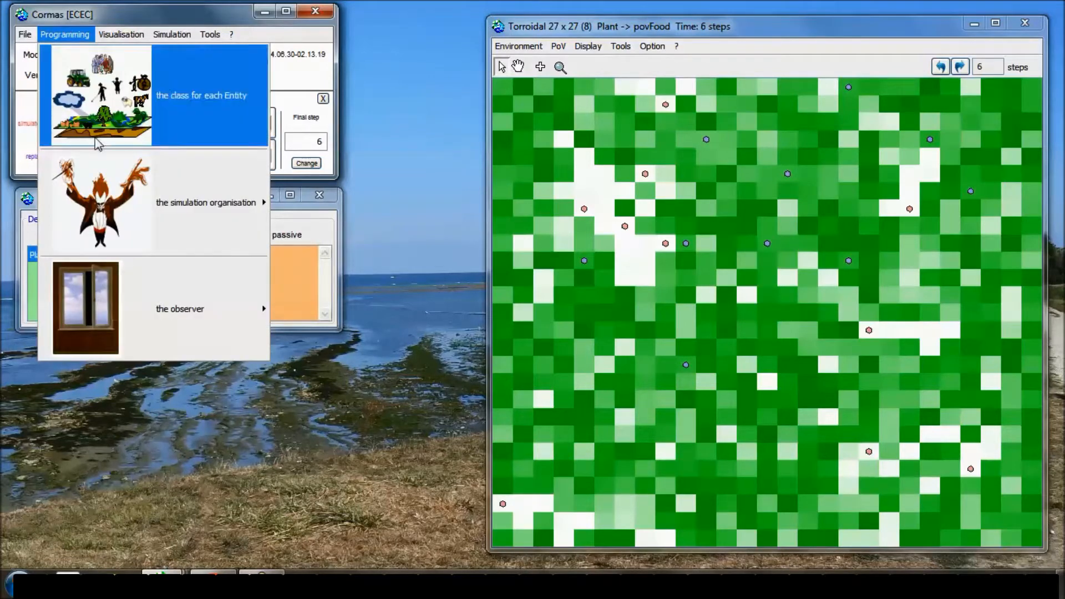
{"action": "mouse_move", "coordinate": [141, 309]}
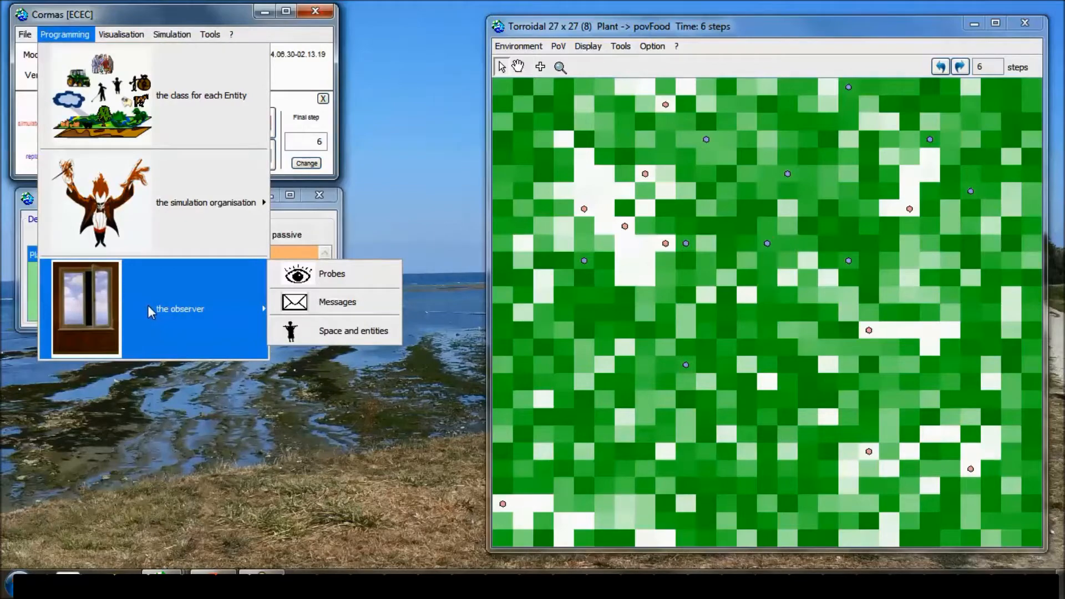
{"action": "left_click", "coordinate": [383, 335]}
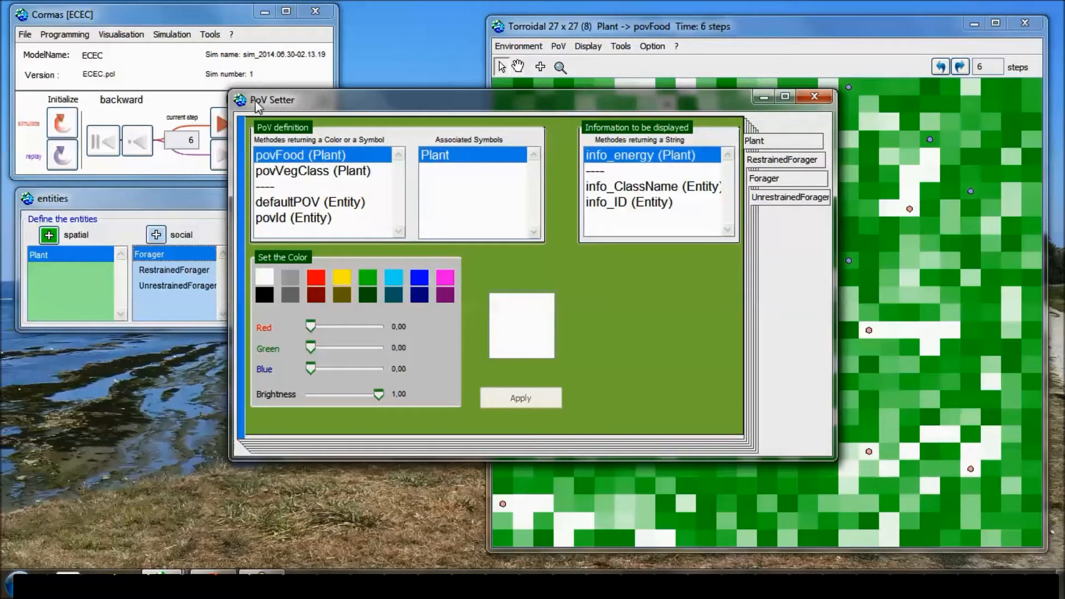
{"action": "left_click_drag", "start_coordinate": [279, 104], "coordinate": [268, 86]}
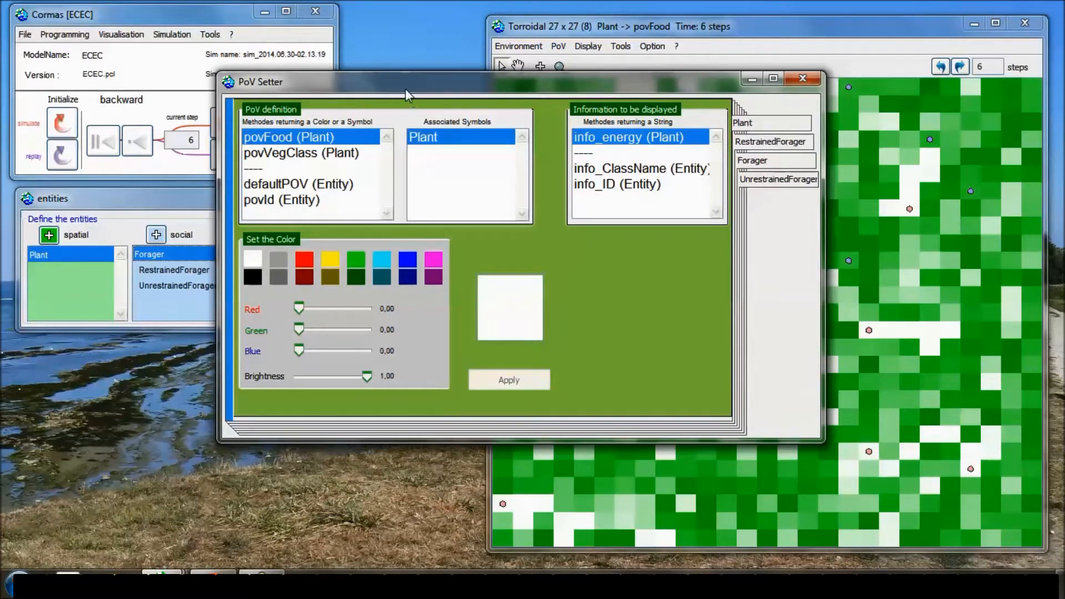
{"action": "left_click_drag", "start_coordinate": [405, 88], "coordinate": [395, 78]}
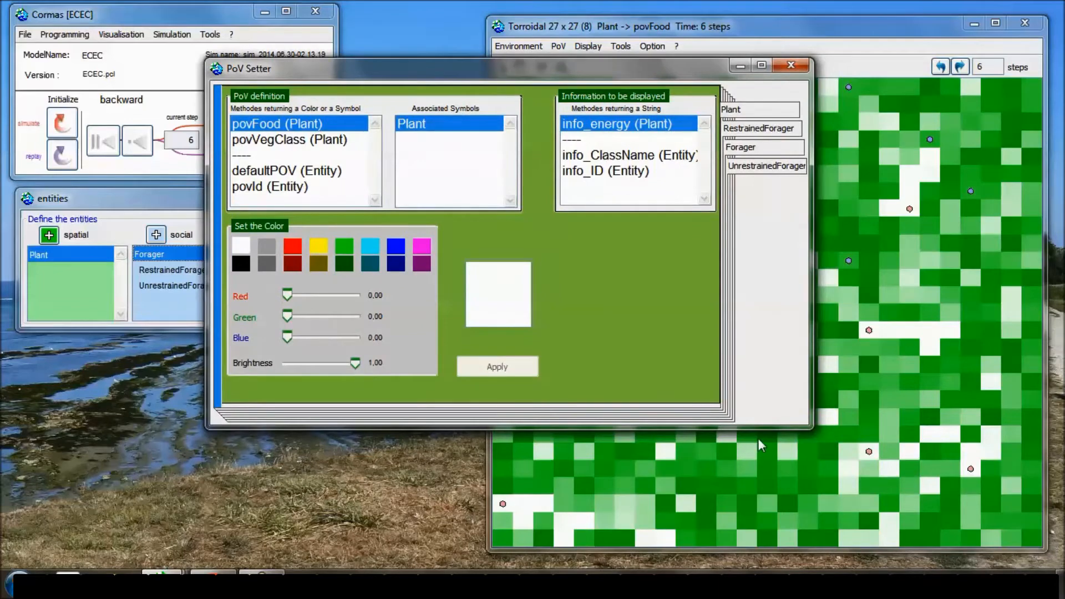
{"action": "left_click_drag", "start_coordinate": [767, 432], "coordinate": [767, 444]}
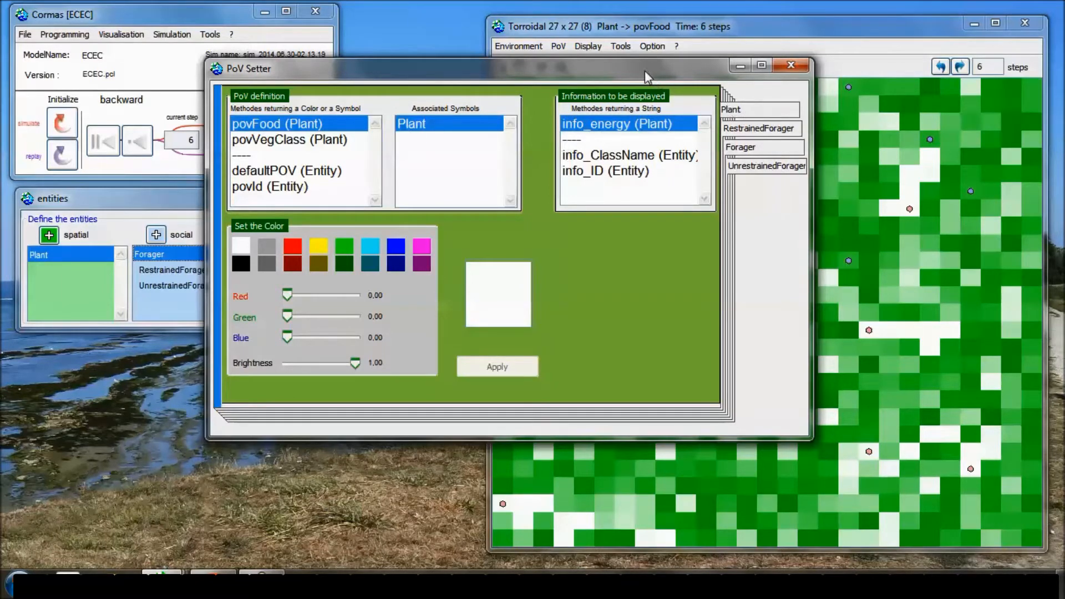
{"action": "left_click_drag", "start_coordinate": [644, 71], "coordinate": [608, 75]}
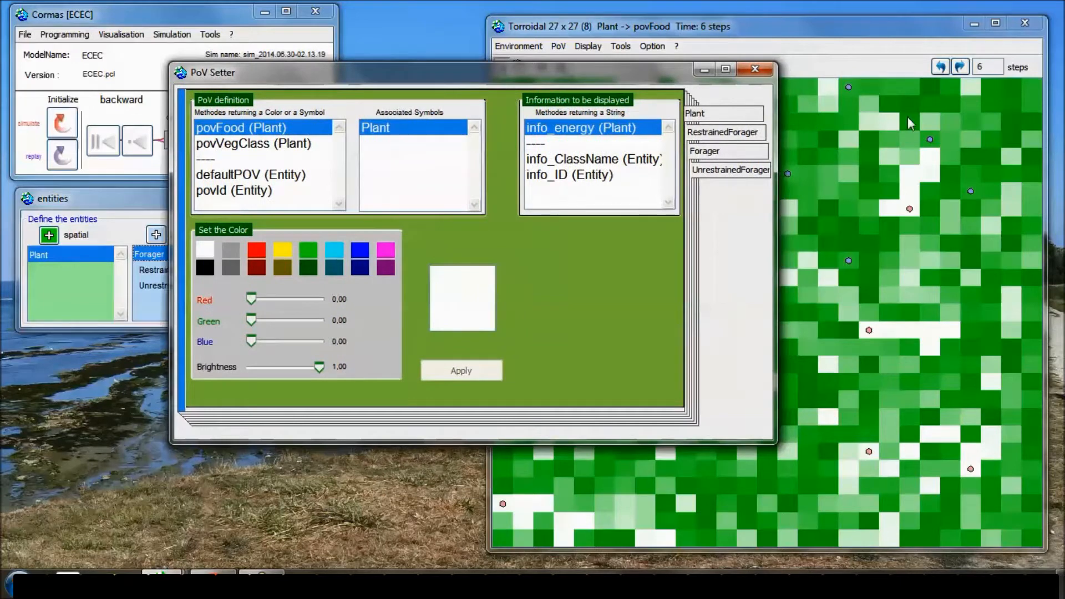
- Review the point-of-view settings of RestrainedForager, UnrestrainedForager and Forager, and return to those of Plant
{"action": "left_click", "coordinate": [714, 134]}
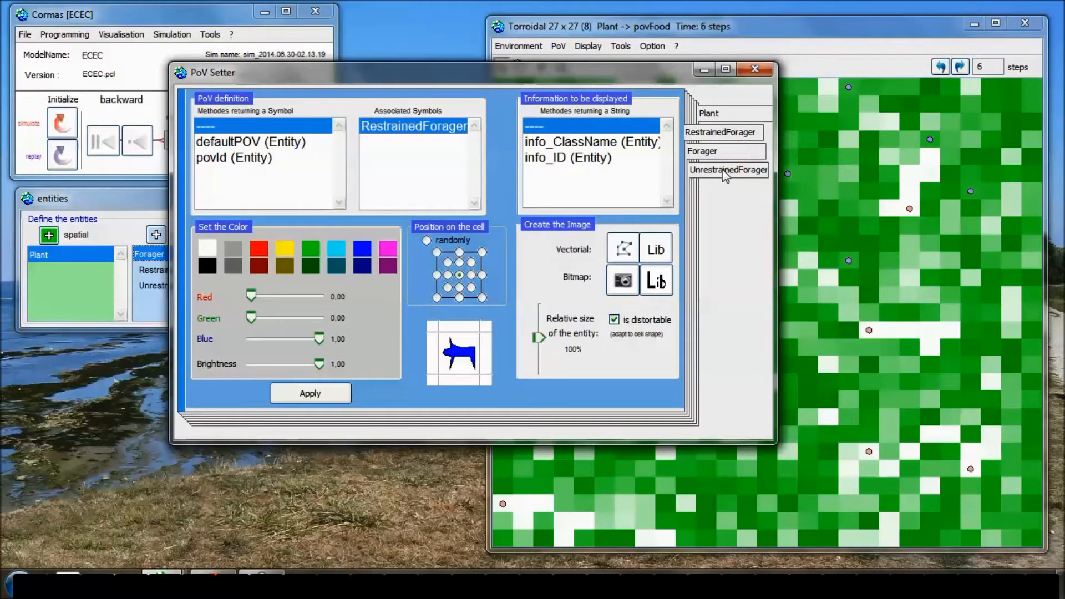
{"action": "left_click", "coordinate": [724, 172]}
{"action": "left_click", "coordinate": [733, 152]}
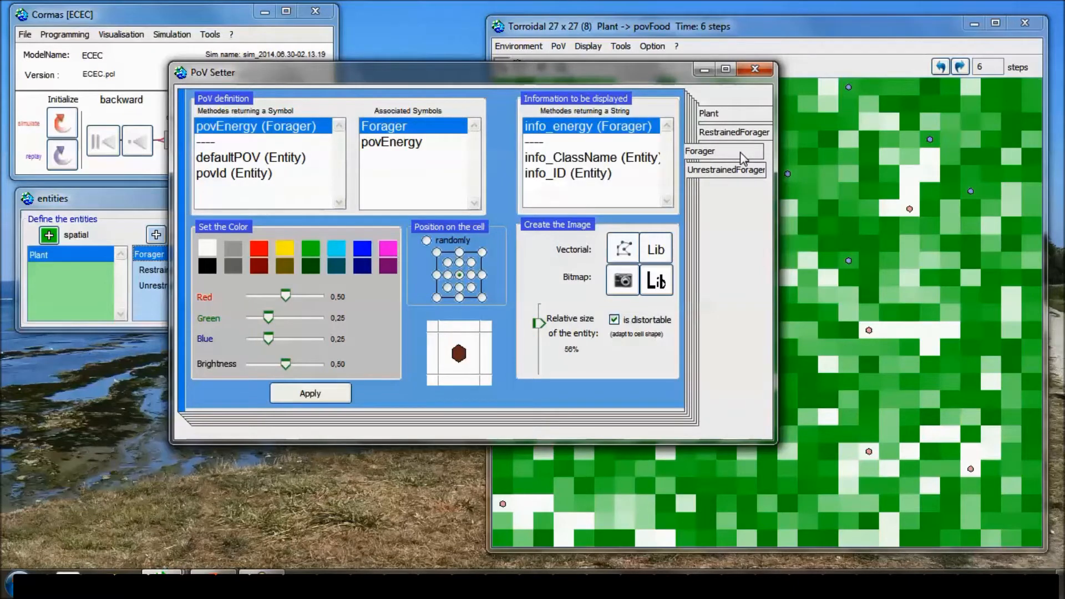
{"action": "left_click", "coordinate": [713, 117]}
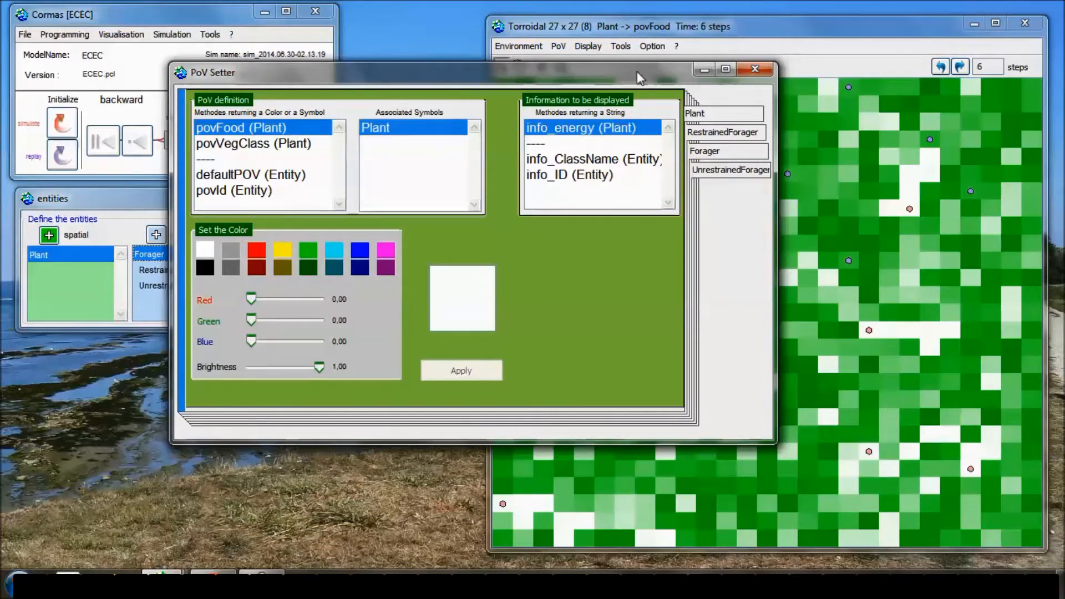
- Open the source code of Plant's povFood method and examine its attribute, min, max and color arguments
{"action": "left_click_drag", "start_coordinate": [564, 77], "coordinate": [566, 118]}
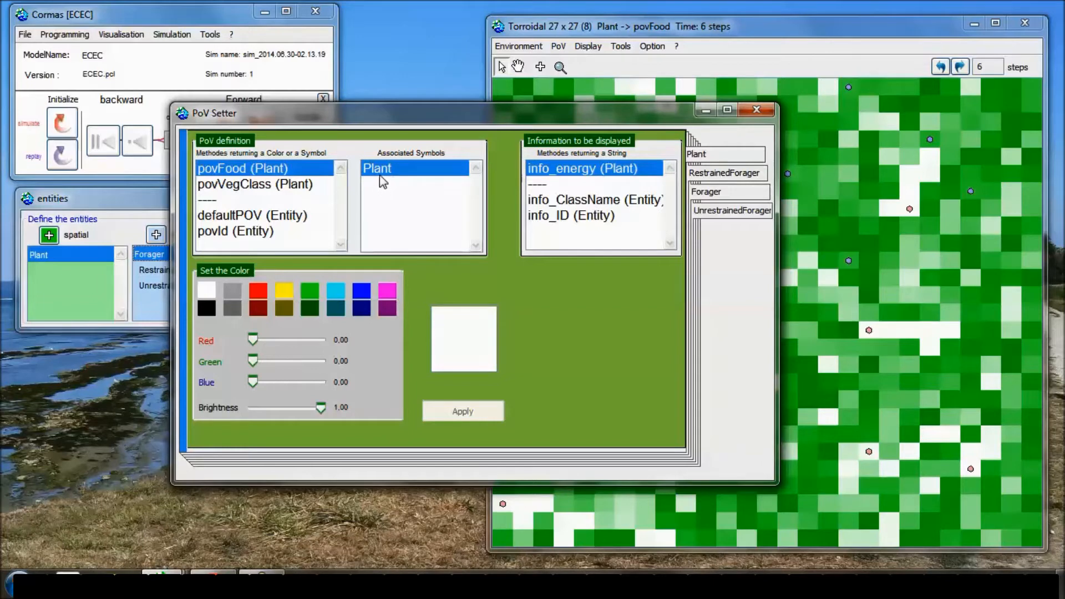
{"action": "left_click_drag", "start_coordinate": [377, 118], "coordinate": [380, 112]}
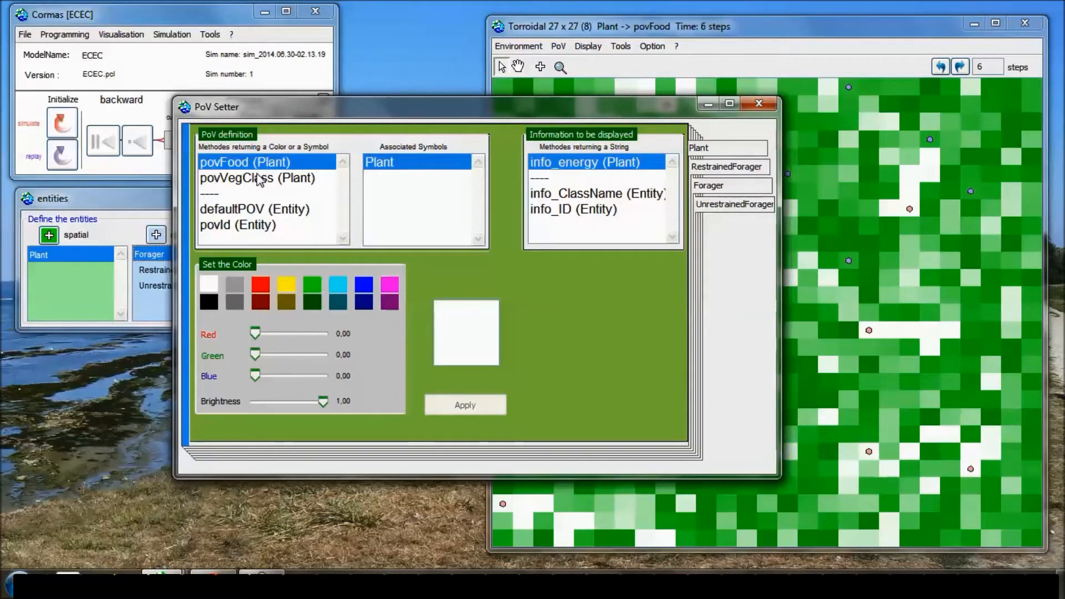
{"action": "left_click_drag", "start_coordinate": [284, 108], "coordinate": [326, 91]}
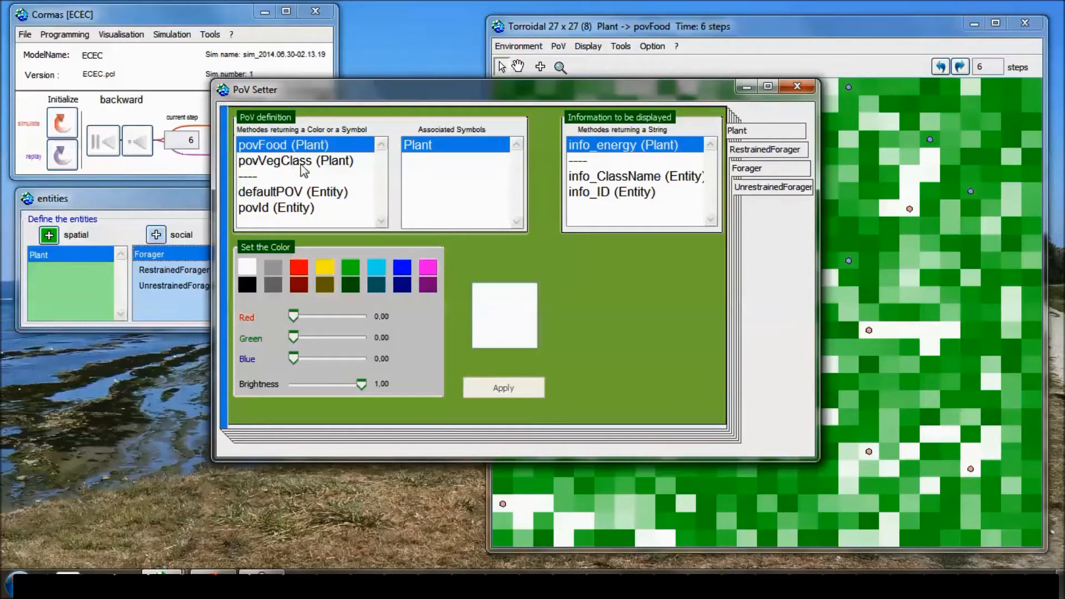
{"action": "double_click", "coordinate": [292, 144]}
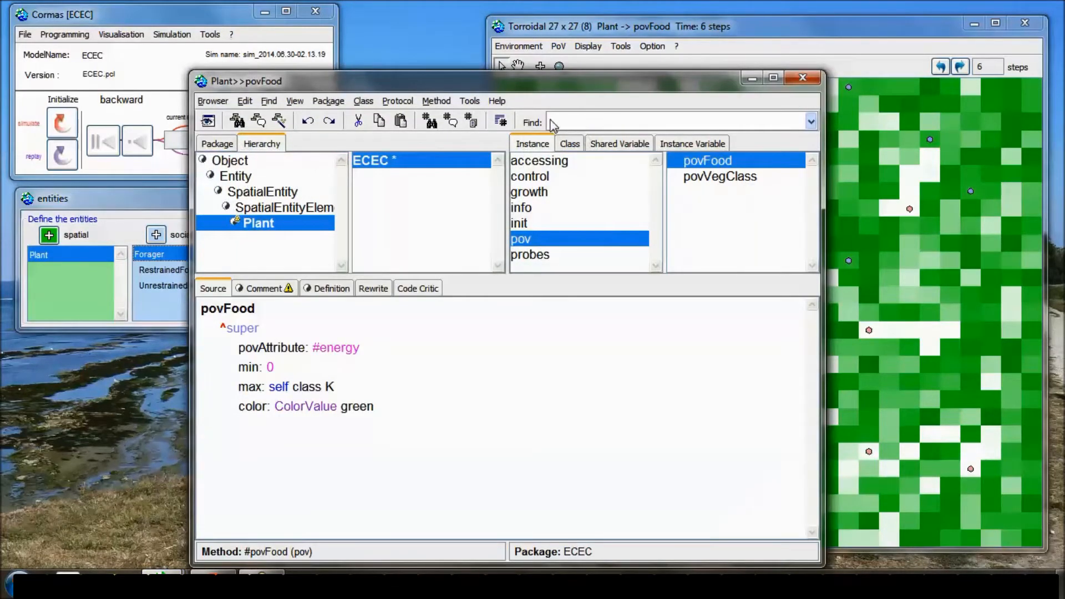
{"action": "left_click_drag", "start_coordinate": [504, 89], "coordinate": [508, 81]}
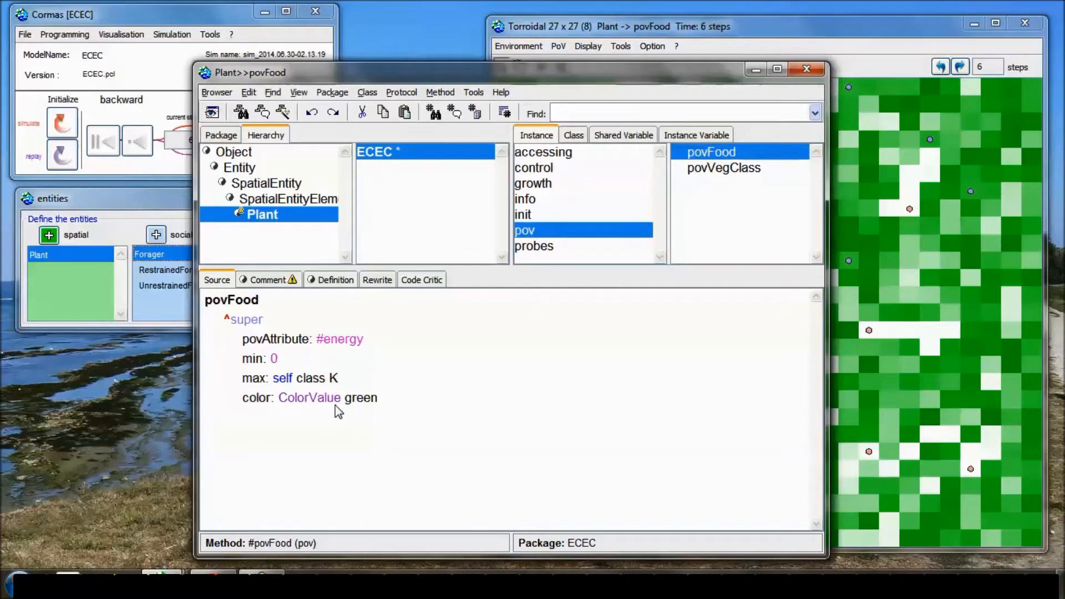
{"action": "left_click", "coordinate": [338, 339]}
{"action": "left_click", "coordinate": [297, 365]}
{"action": "double_click", "coordinate": [377, 403]}
- Examine the energy thresholds and colors in Plant's povVegClass method, dismissing the Windows color scheme prompt, and close the code browser
{"action": "left_click", "coordinate": [713, 176]}
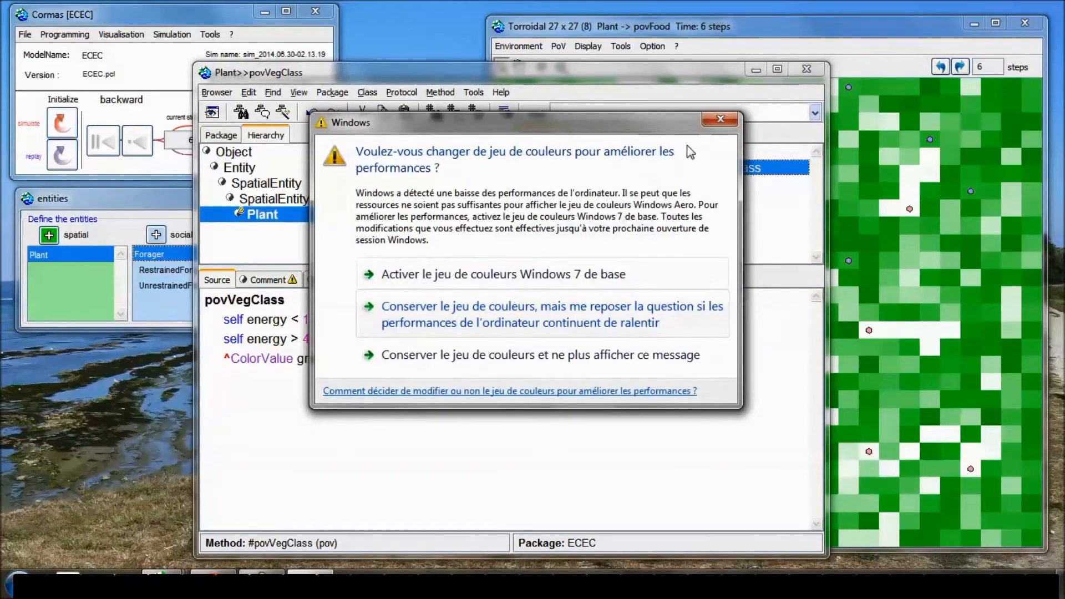
{"action": "left_click", "coordinate": [718, 121]}
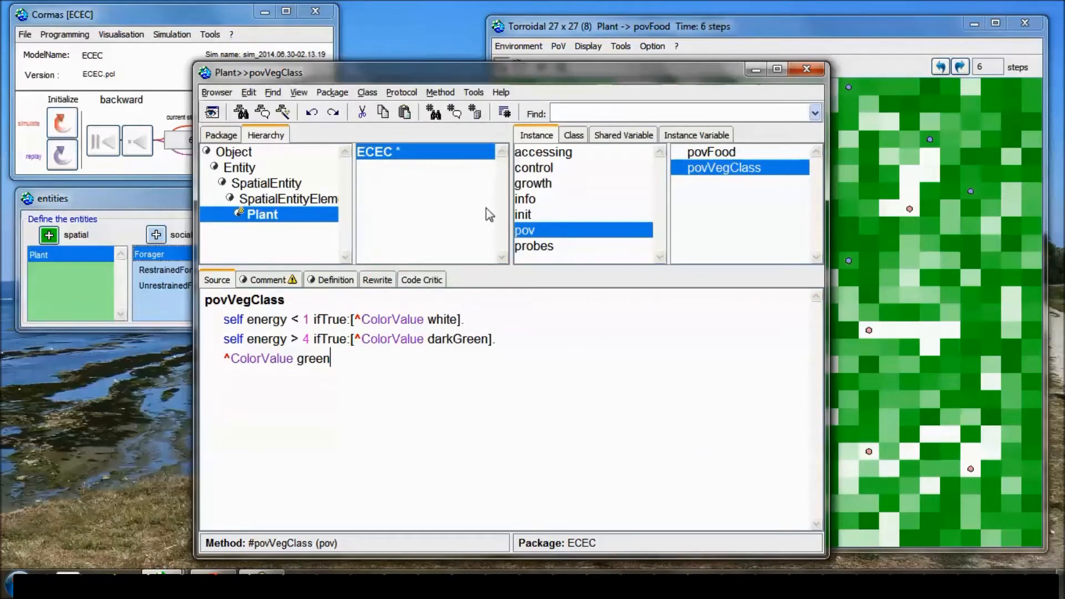
{"action": "left_click_drag", "start_coordinate": [624, 77], "coordinate": [598, 85]}
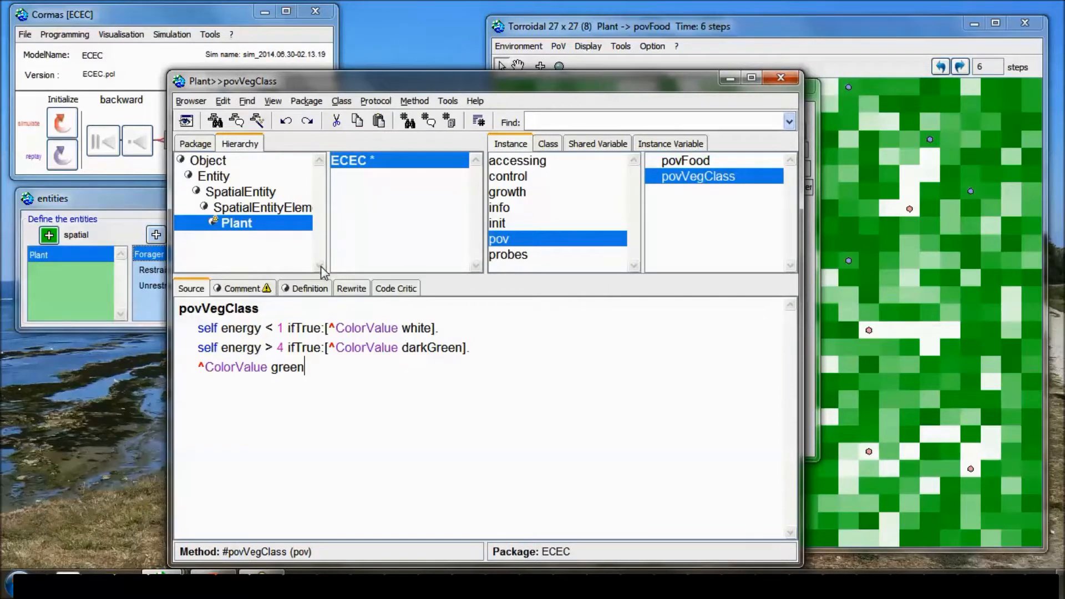
{"action": "left_click", "coordinate": [218, 308]}
{"action": "left_click", "coordinate": [236, 310]}
{"action": "left_click", "coordinate": [219, 310]}
{"action": "left_click", "coordinate": [777, 85]}
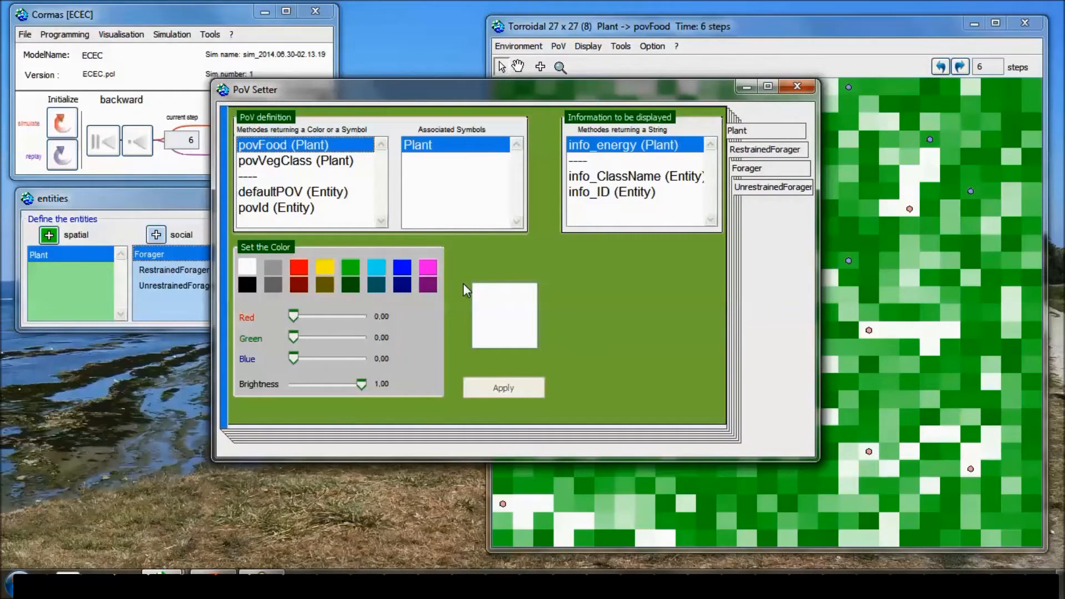
- Move the PoV Setter clear of the grid, show the Forager settings and display the foragers on the grid with defaultPOV
{"action": "left_click_drag", "start_coordinate": [600, 98], "coordinate": [448, 95]}
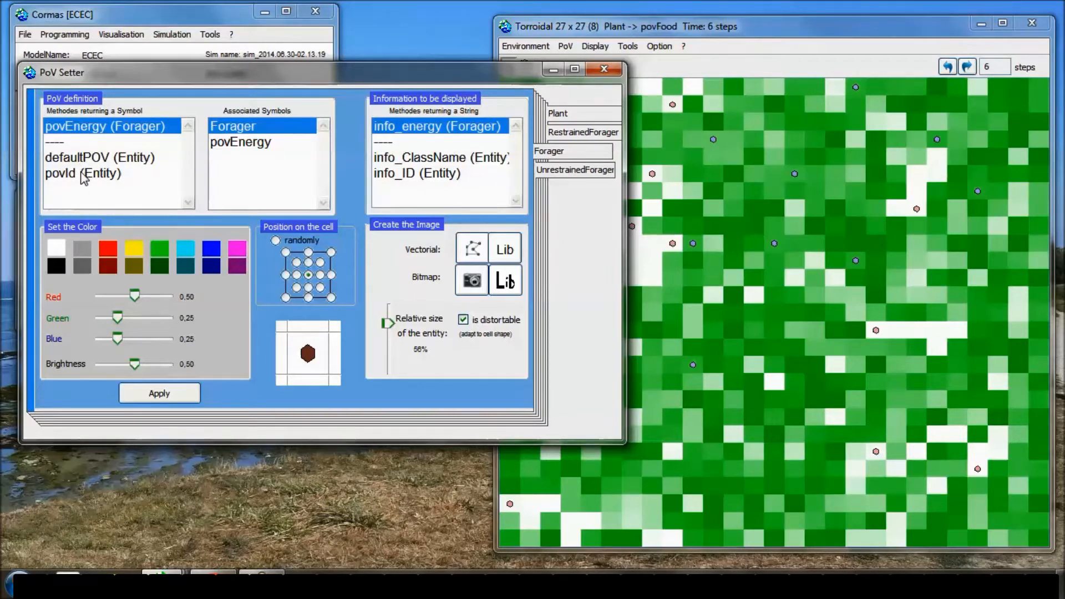
{"action": "left_click", "coordinate": [561, 34]}
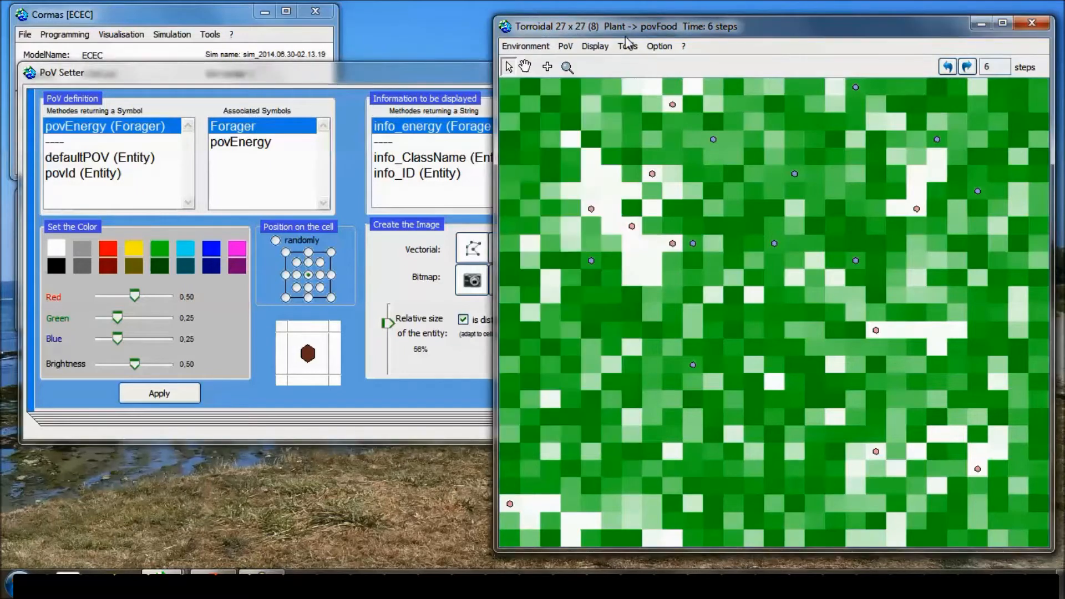
{"action": "left_click", "coordinate": [566, 46]}
{"action": "mouse_move", "coordinate": [591, 86]}
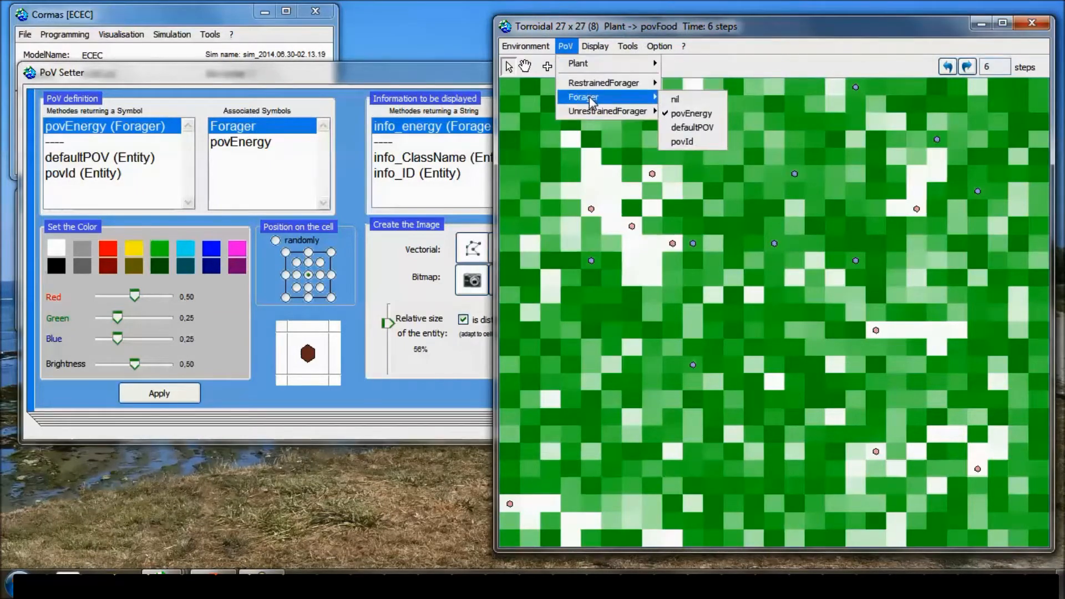
{"action": "left_click", "coordinate": [705, 134]}
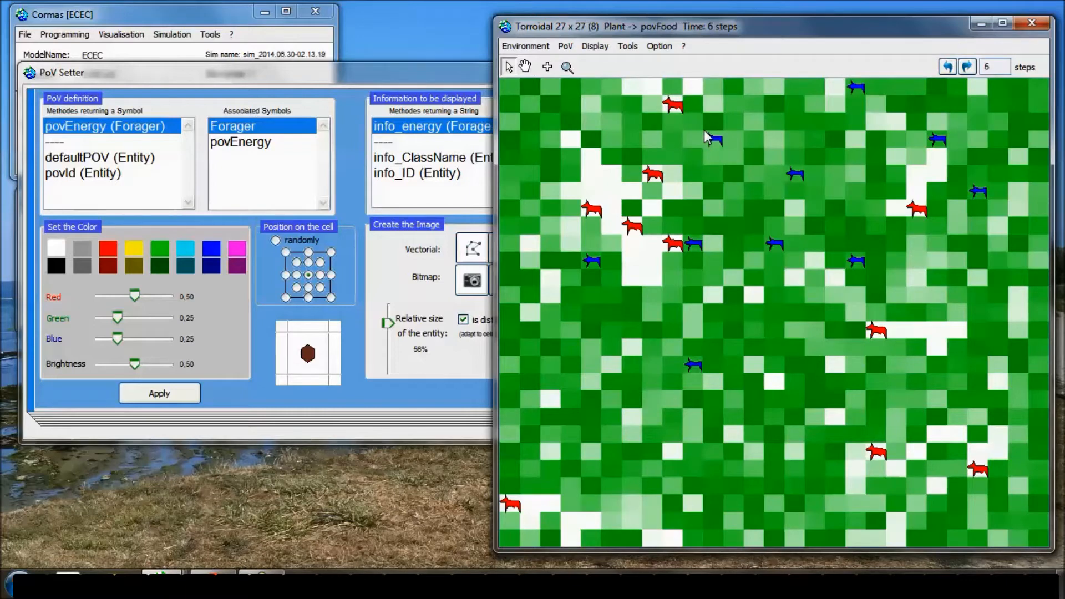
- Switch the foragers' point of view on the grid to povId
{"action": "left_click", "coordinate": [565, 46]}
{"action": "mouse_move", "coordinate": [592, 97]}
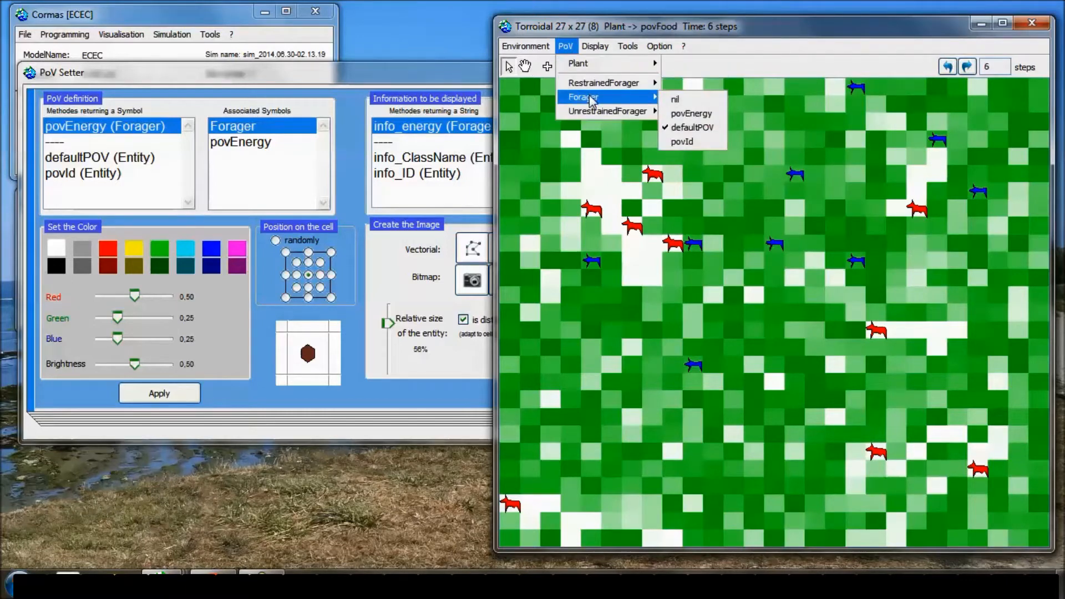
{"action": "left_click", "coordinate": [685, 127]}
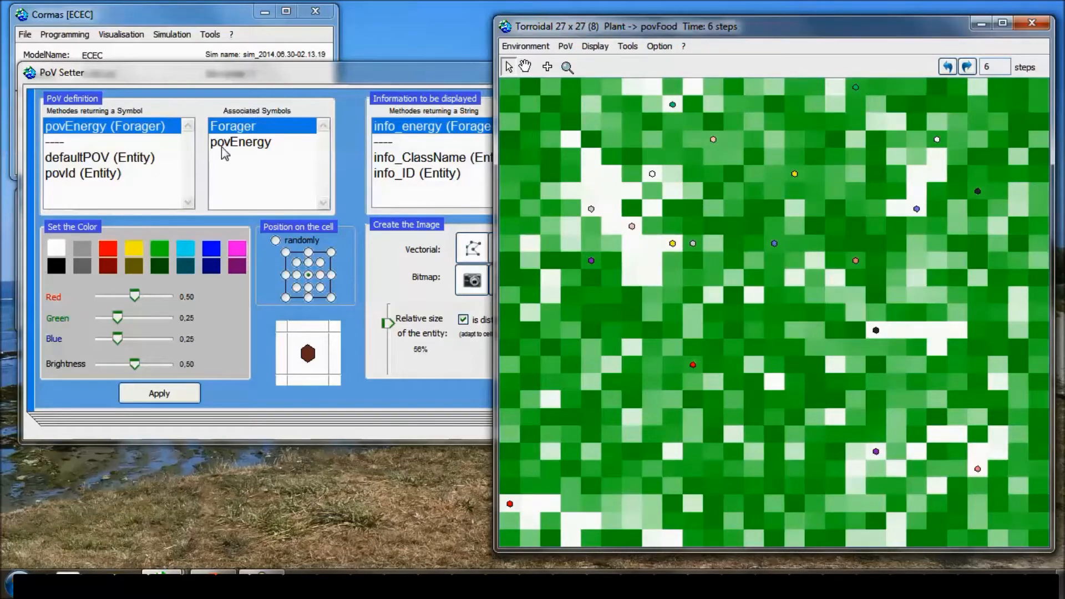
- Open the source code of the defaultPOV (Entity) method, read what it returns and close the code browser
{"action": "left_click", "coordinate": [116, 158]}
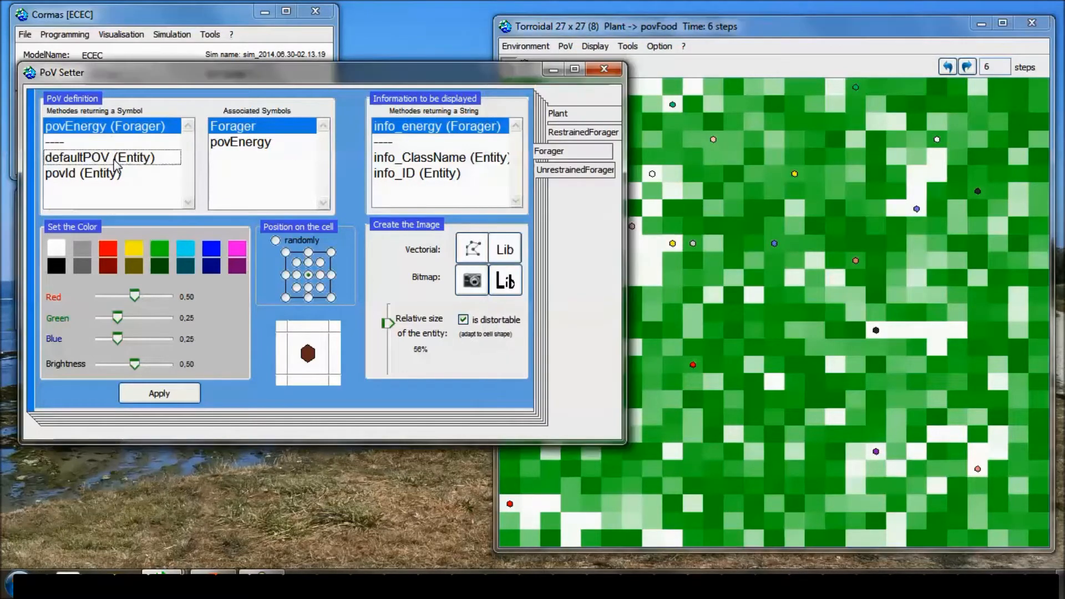
{"action": "double_click", "coordinate": [115, 158]}
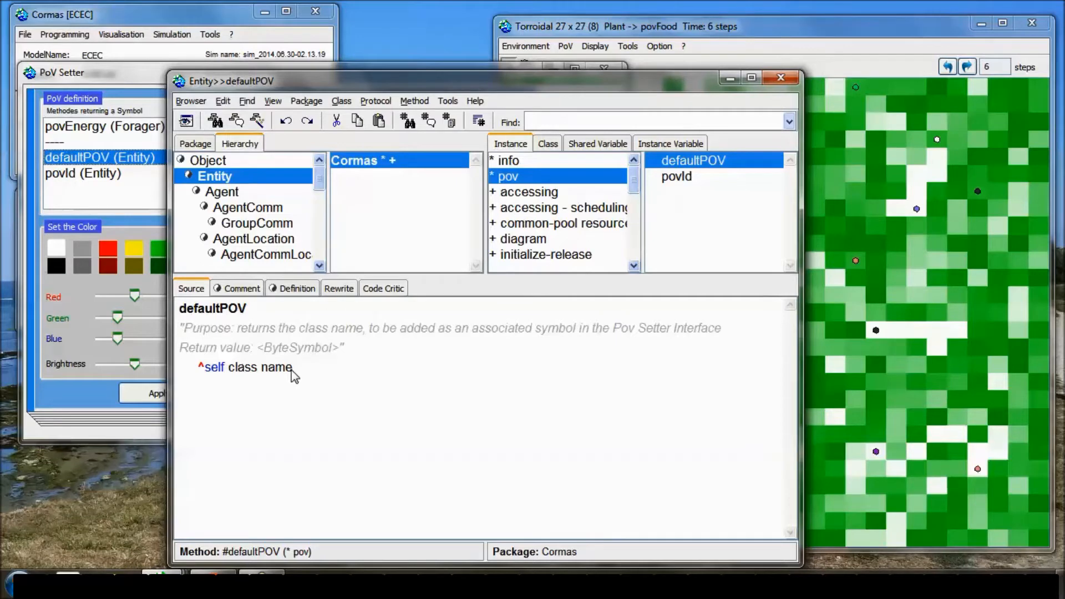
{"action": "left_click", "coordinate": [781, 78]}
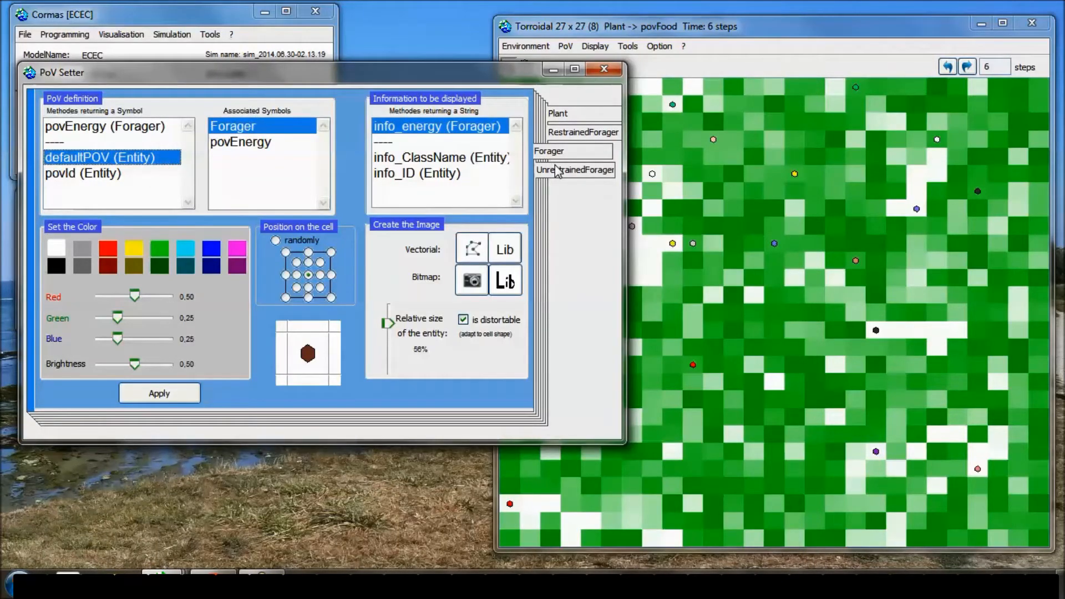
- Show the RestrainedForager settings in the PoV Setter and set the Forager point of view on the grid to defaultPOV
{"action": "left_click", "coordinate": [568, 136]}
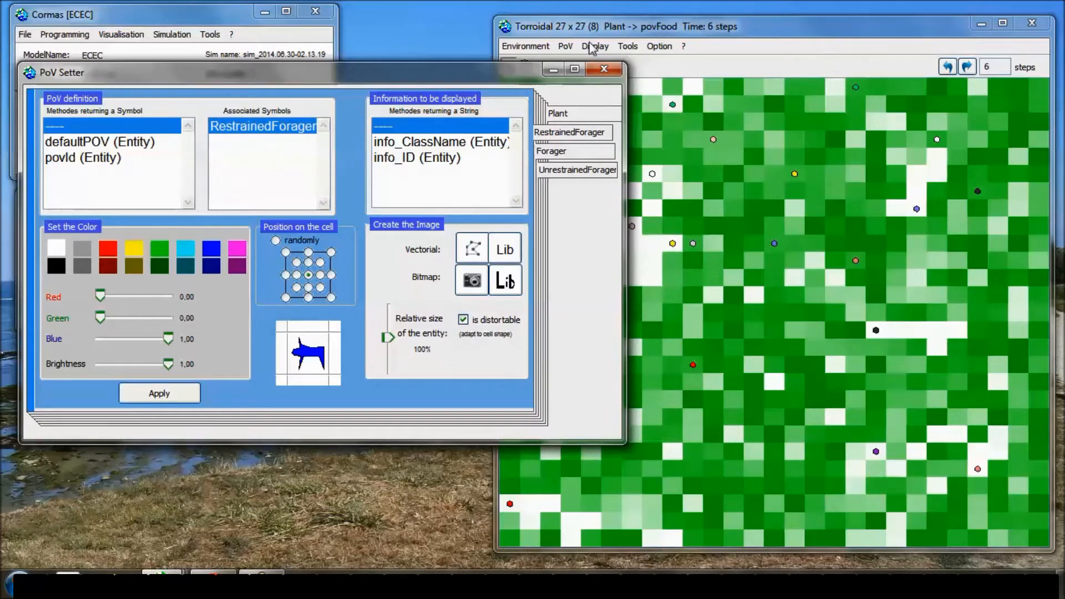
{"action": "left_click", "coordinate": [566, 46]}
{"action": "mouse_move", "coordinate": [576, 86]}
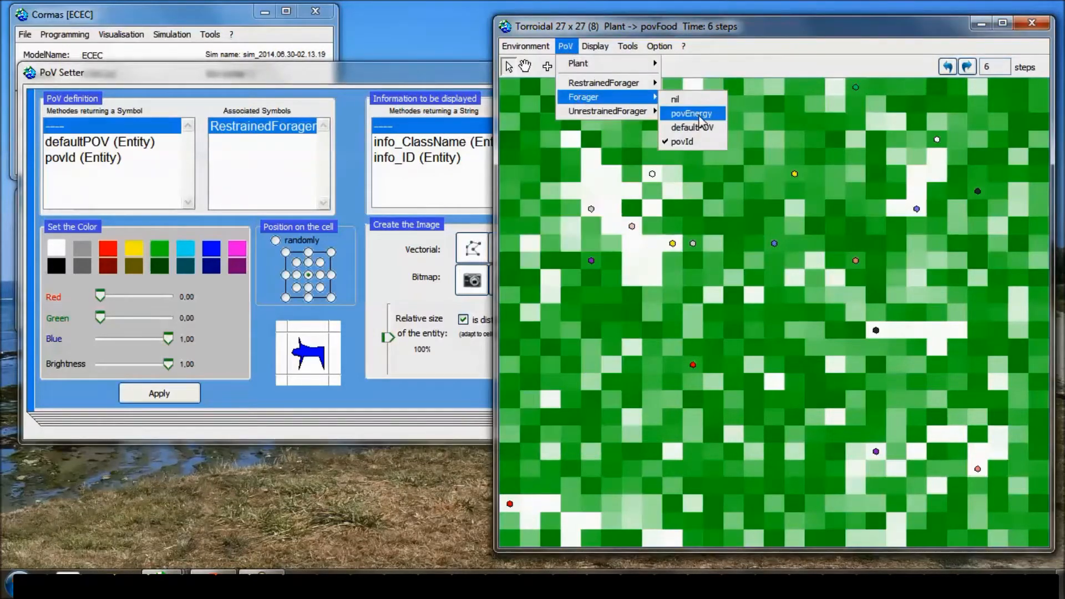
{"action": "left_click", "coordinate": [692, 127]}
- Raise the back of RestrainedForager's vector figure, accept and apply the new image, and select its defaultPOV (Entity) method
{"action": "left_click", "coordinate": [284, 92]}
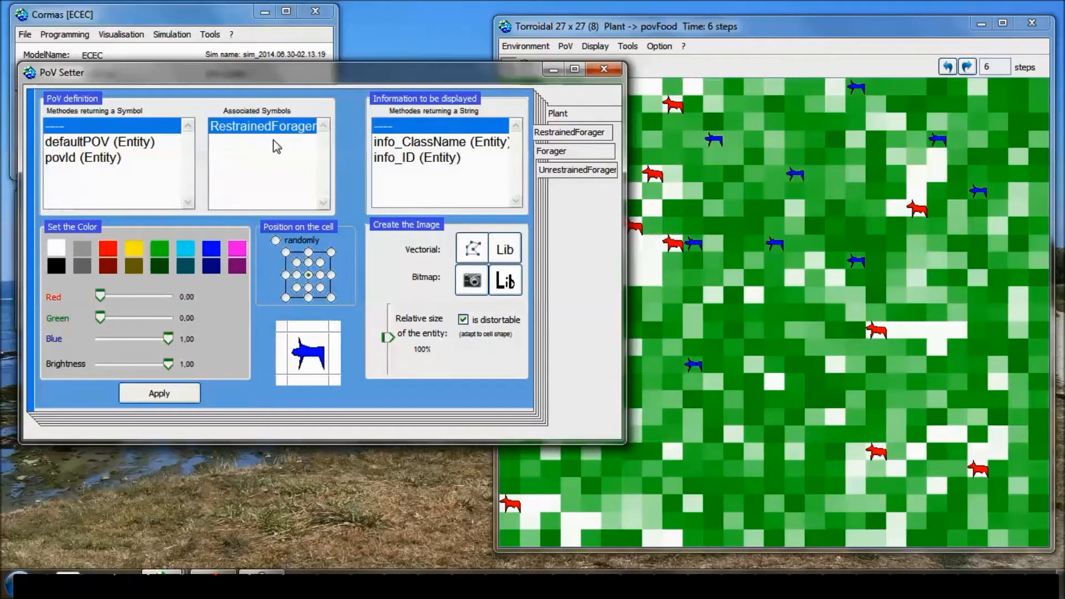
{"action": "left_click", "coordinate": [482, 255]}
{"action": "left_click", "coordinate": [549, 273]}
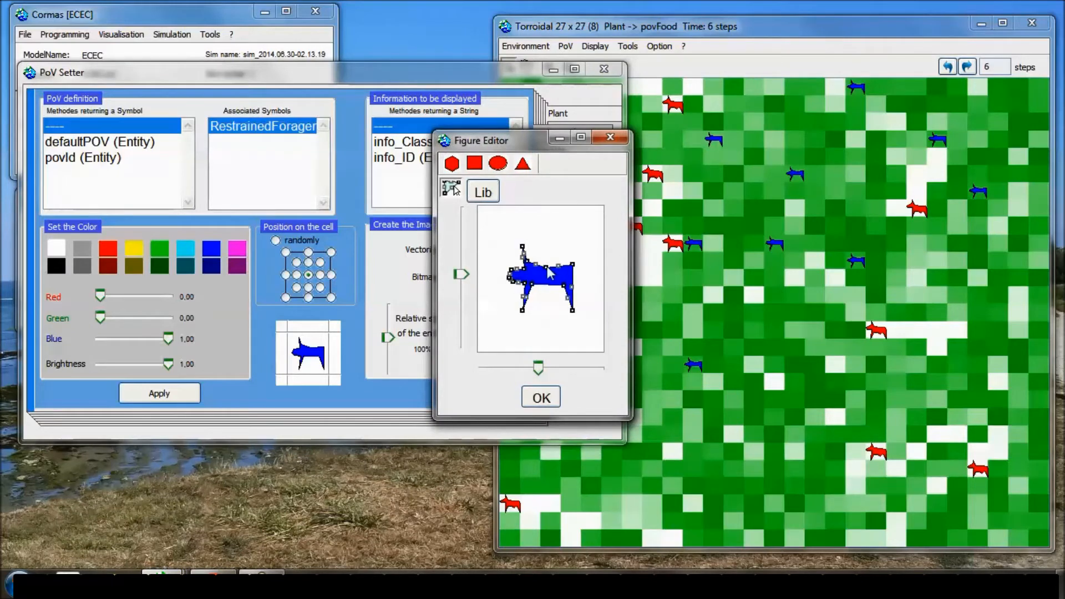
{"action": "left_click_drag", "start_coordinate": [549, 275], "coordinate": [569, 242]}
{"action": "left_click", "coordinate": [549, 399]}
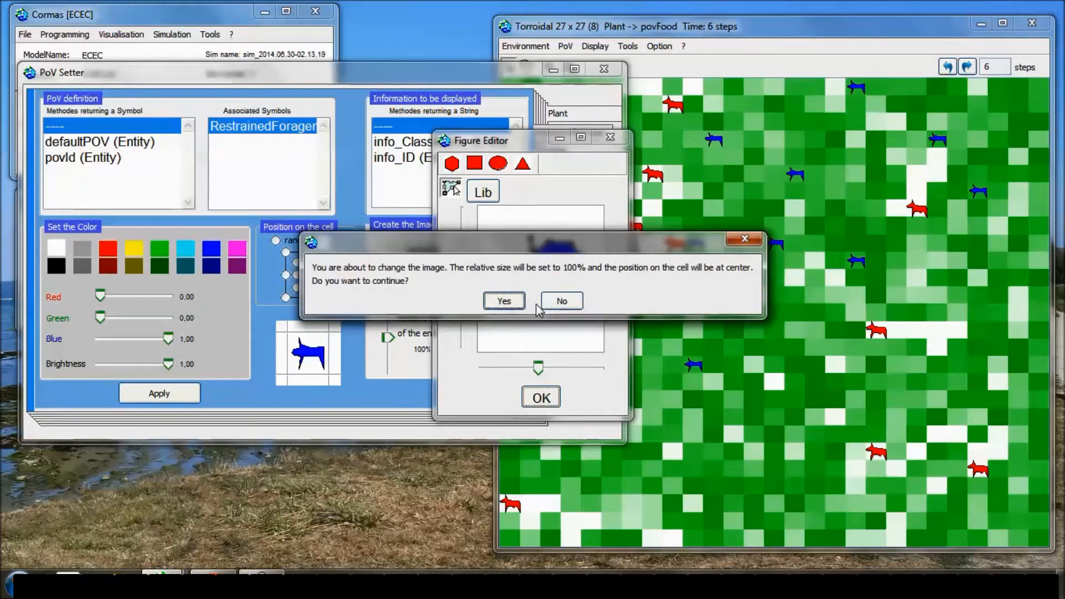
{"action": "left_click", "coordinate": [503, 301]}
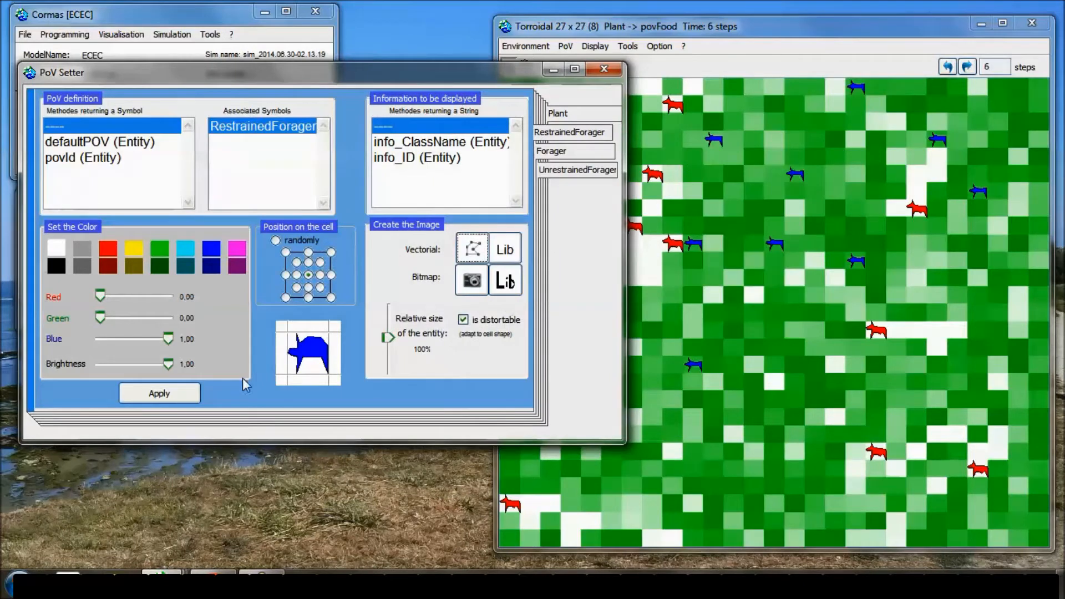
{"action": "left_click", "coordinate": [159, 392]}
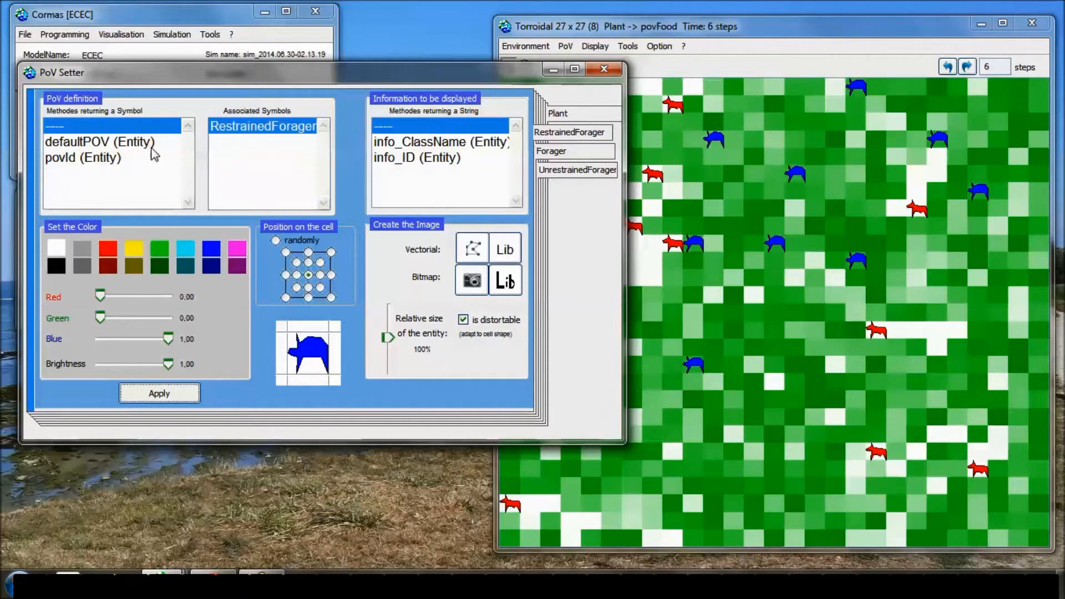
{"action": "left_click", "coordinate": [109, 145]}
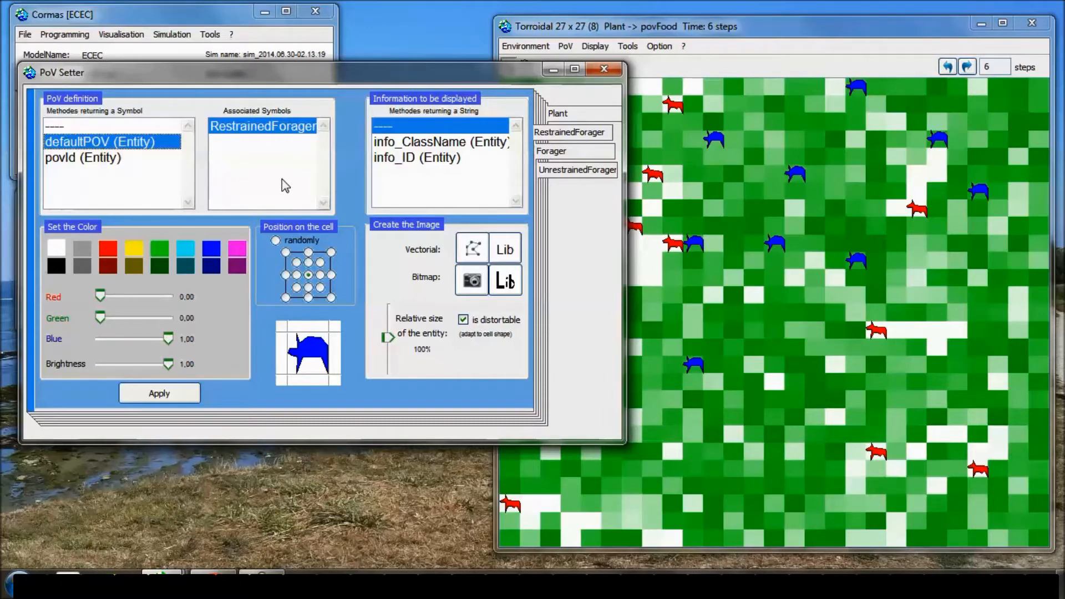
- Add a new associated symbol named poorVeg to Plant in the PoV Setter
{"action": "left_click", "coordinate": [558, 115]}
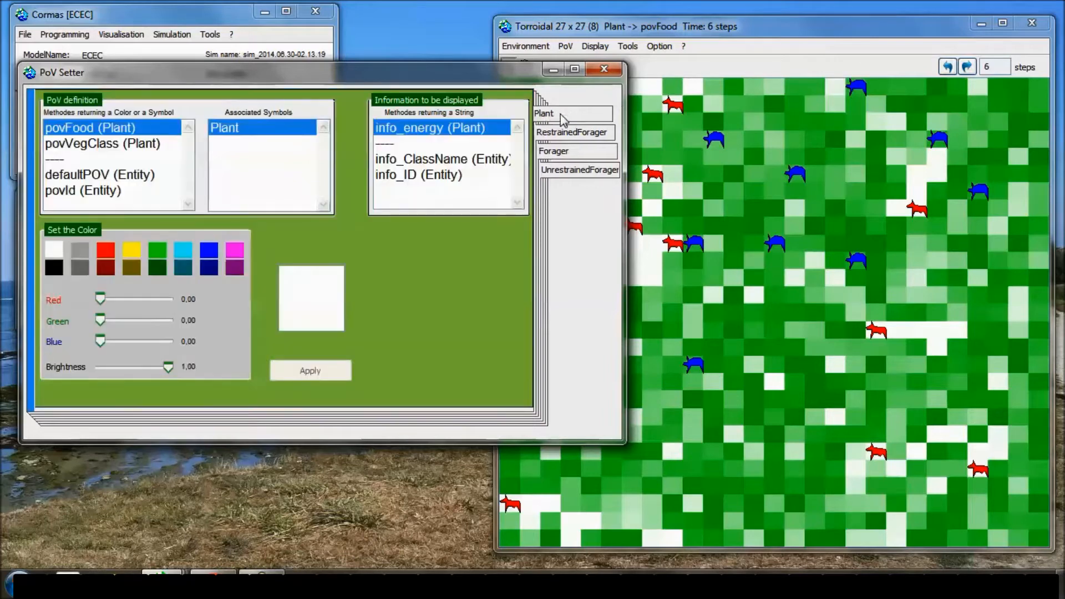
{"action": "right_click", "coordinate": [292, 154]}
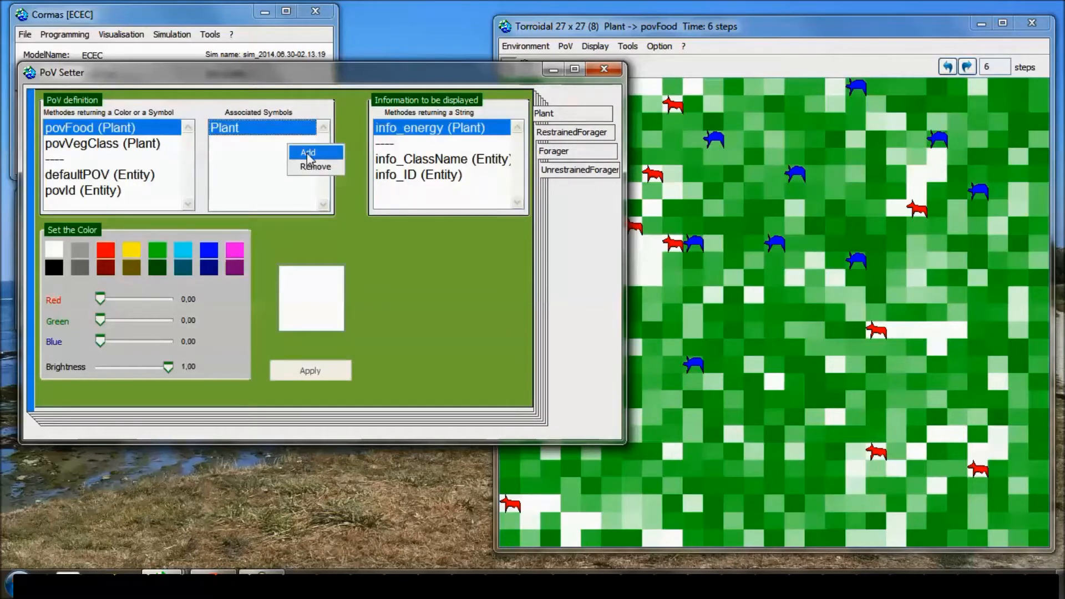
{"action": "left_click", "coordinate": [307, 153]}
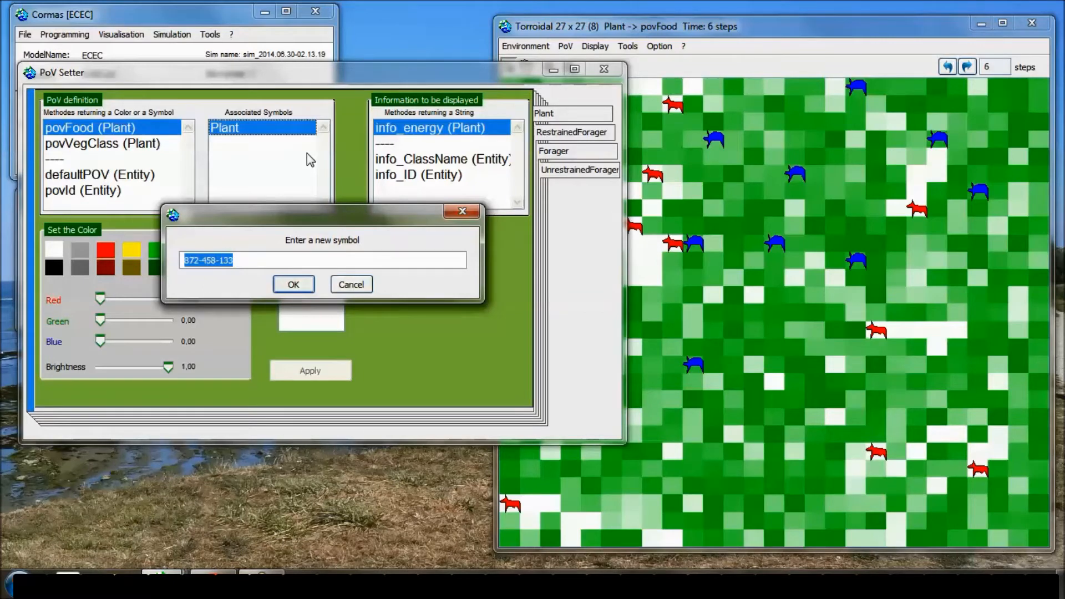
{"action": "key", "text": "BackSpace"}
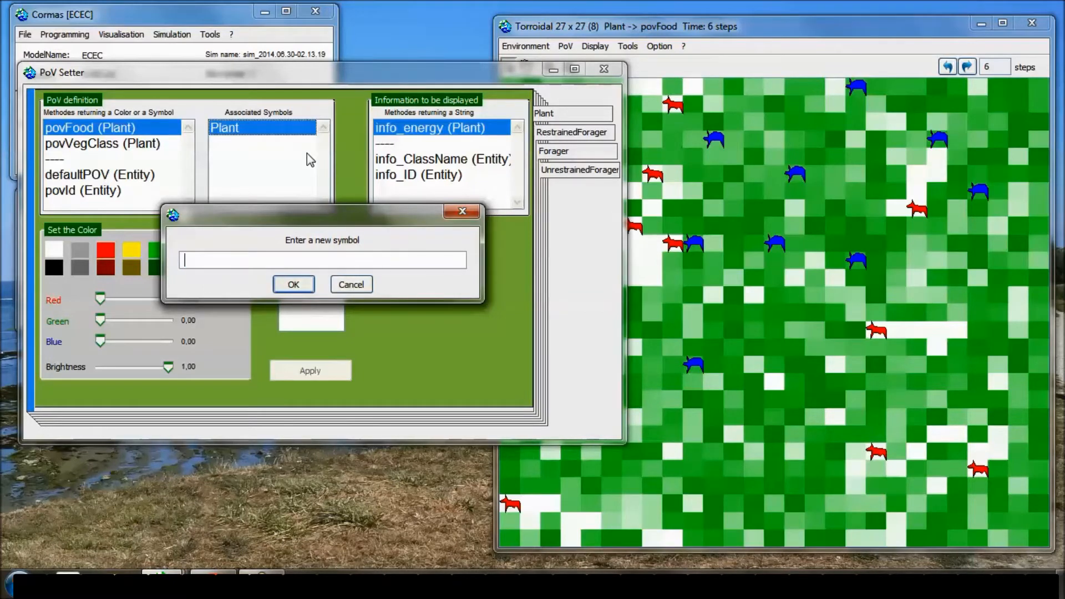
{"action": "type", "text": "Pla"}
{"action": "key", "text": "BackSpace"}
{"action": "key", "text": "BackSpace"}
{"action": "key", "text": "BackSpace"}
{"action": "type", "text": "poorVeg"}
{"action": "key", "text": "Return"}
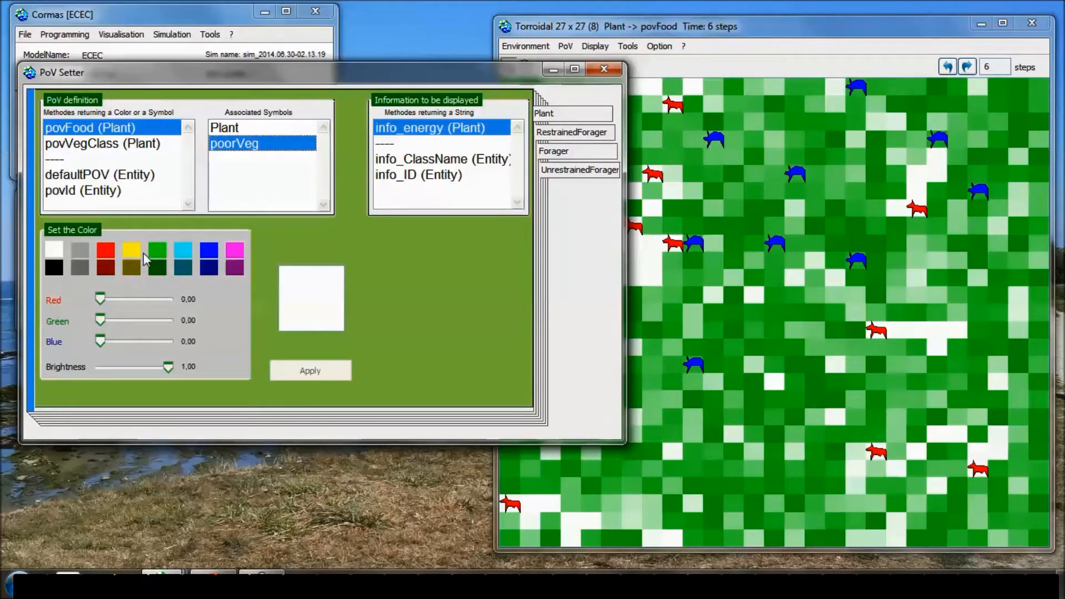
- Set the color of Plant's poorVeg symbol to yellow and apply it
{"action": "left_click", "coordinate": [224, 131]}
{"action": "left_click", "coordinate": [220, 146]}
{"action": "left_click", "coordinate": [136, 252]}
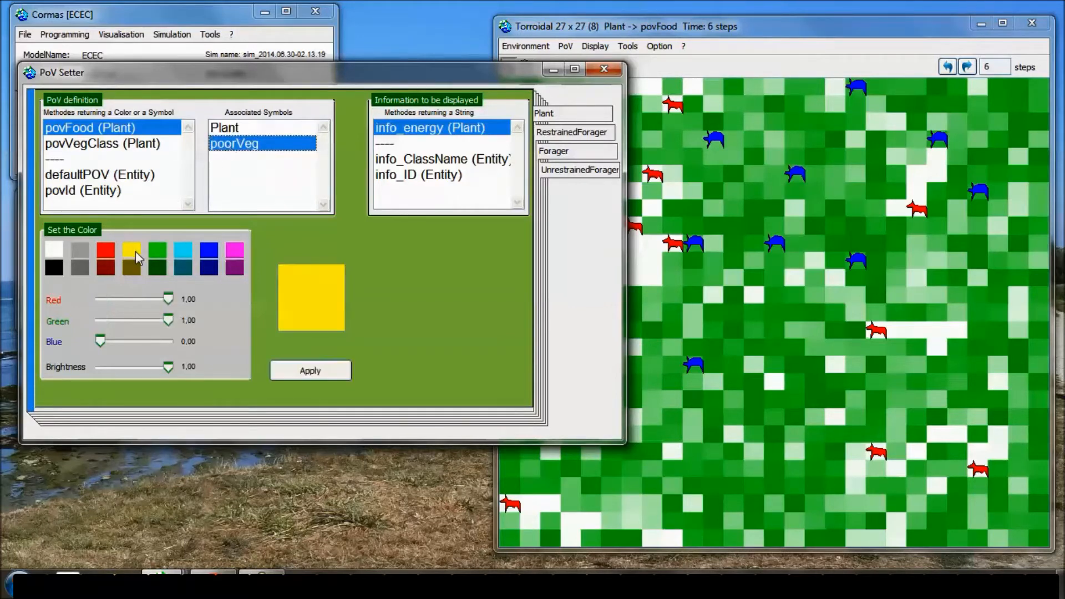
{"action": "left_click", "coordinate": [315, 367]}
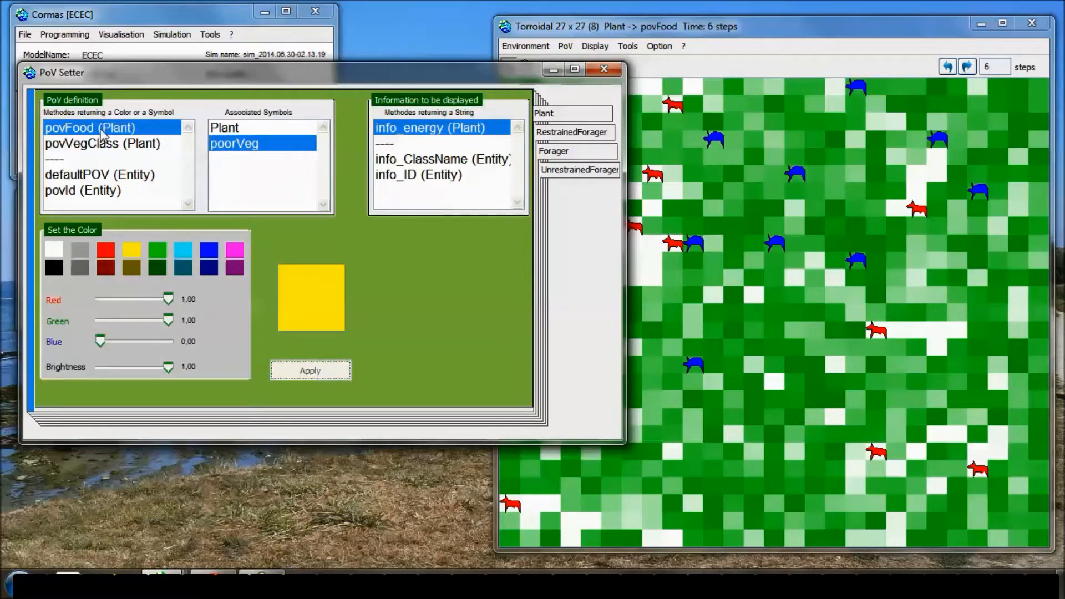
- Edit Plant's povVegClass method to return #poorVeg instead of ColorValue white when energy is below 1, and save it
{"action": "left_click", "coordinate": [111, 145]}
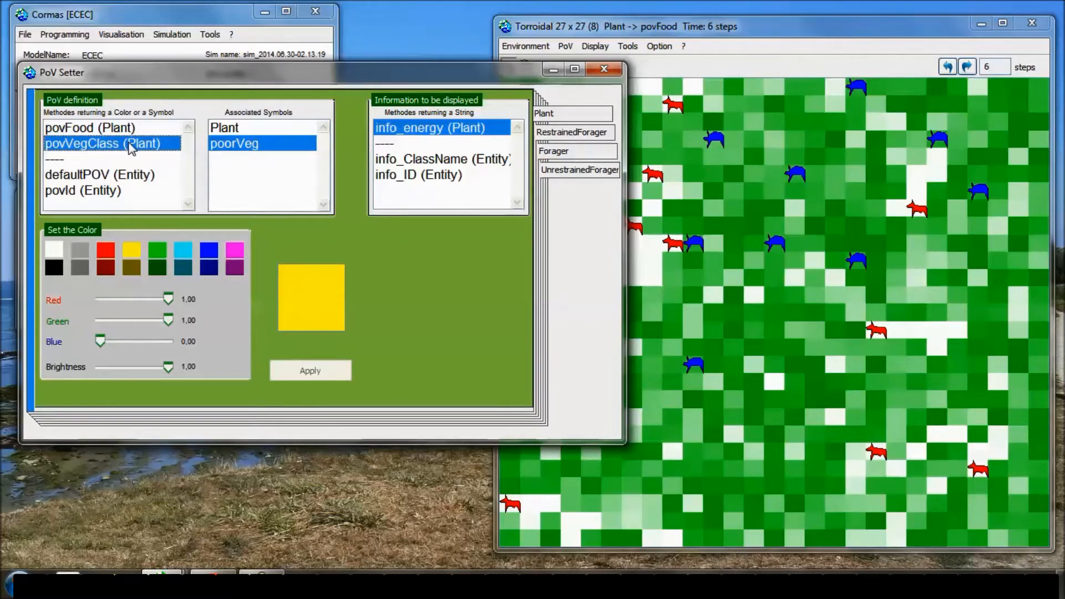
{"action": "double_click", "coordinate": [130, 146]}
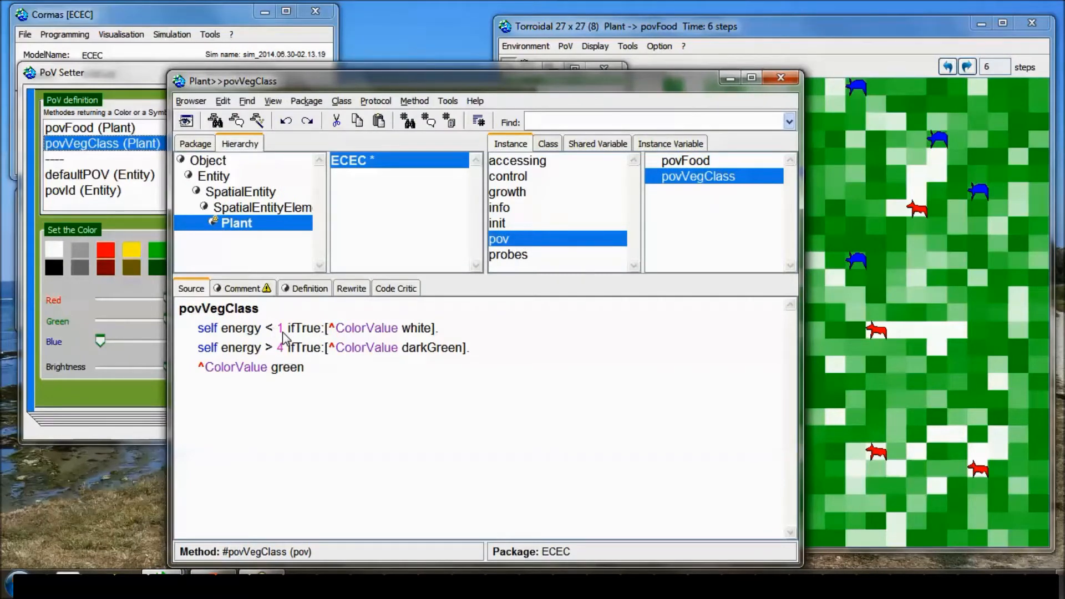
{"action": "left_click", "coordinate": [435, 333], "text": "shift"}
{"action": "left_click", "coordinate": [431, 331], "text": "shift"}
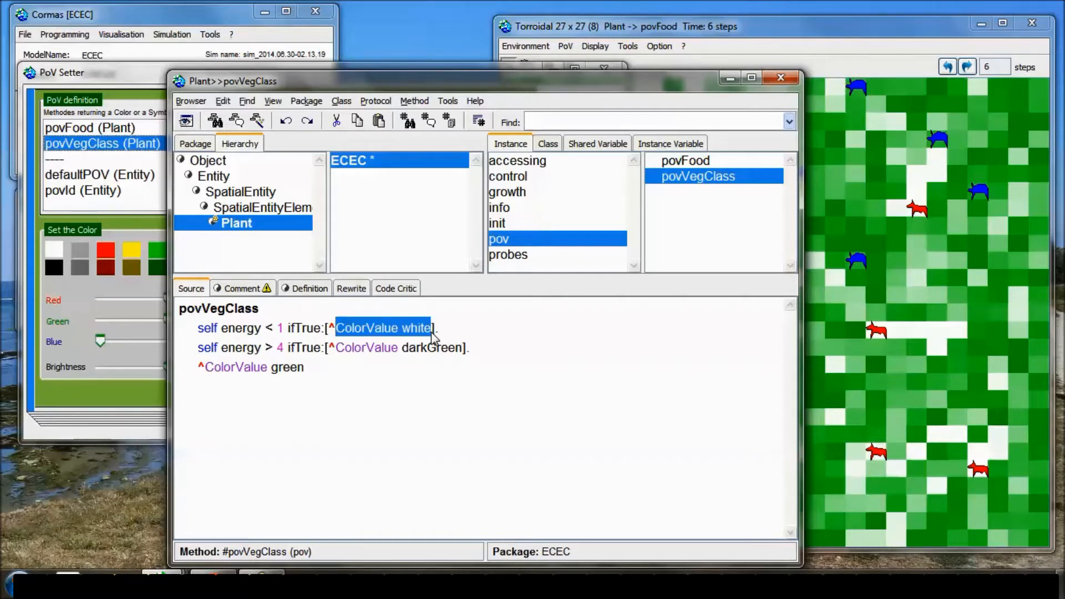
{"action": "type", "text": "{poor"}
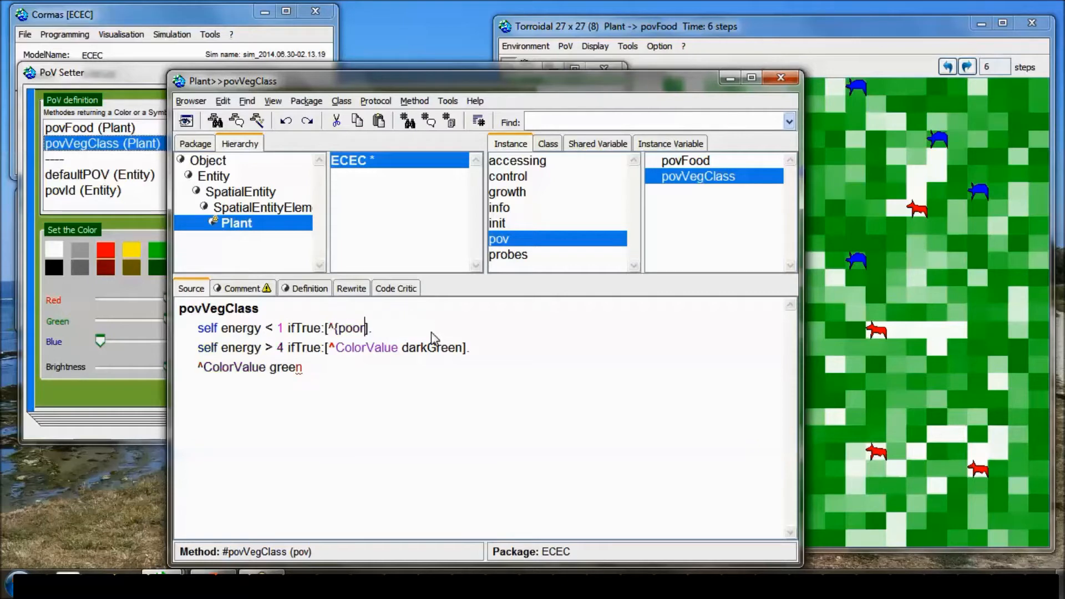
{"action": "type", "text": "Veg"}
{"action": "left_click", "coordinate": [338, 328]}
{"action": "key", "text": "shift+Left"}
{"action": "type", "text": "#"}
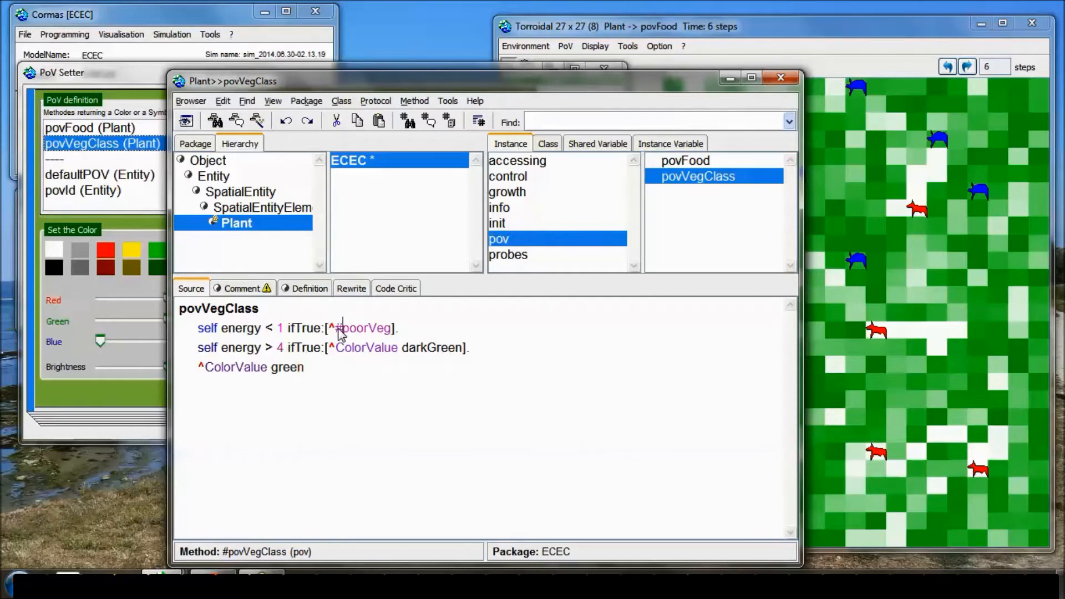
{"action": "left_click_drag", "start_coordinate": [322, 81], "coordinate": [604, 71]}
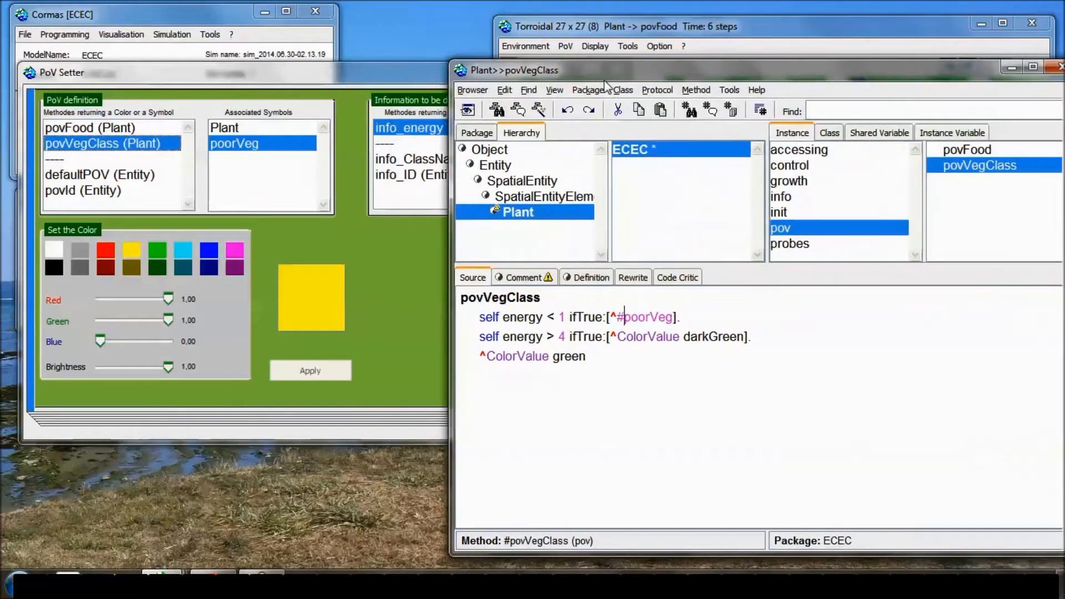
{"action": "left_click", "coordinate": [782, 241]}
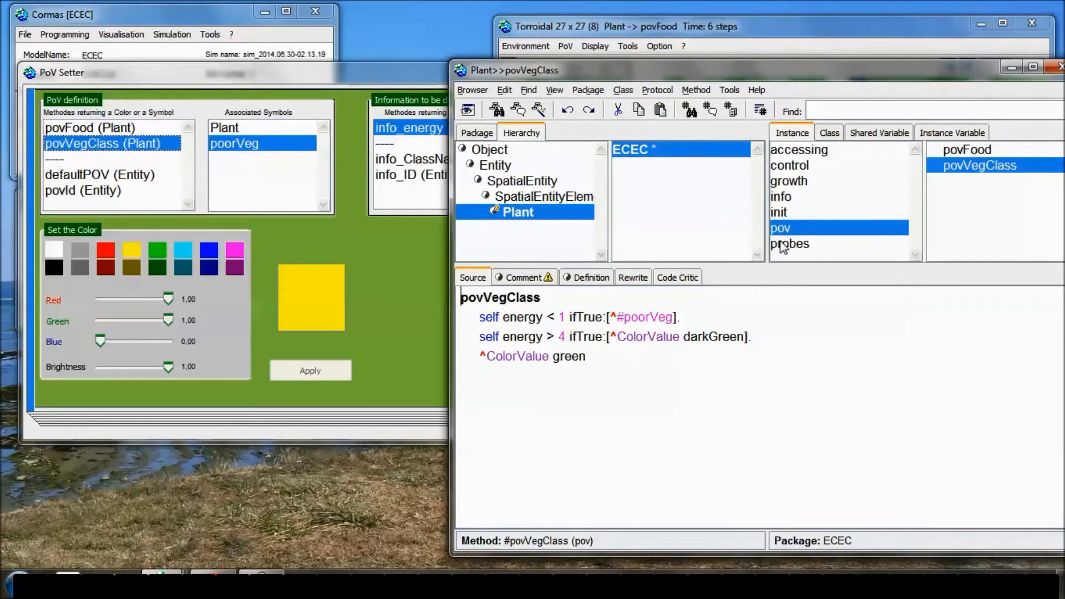
{"action": "left_click", "coordinate": [1057, 66]}
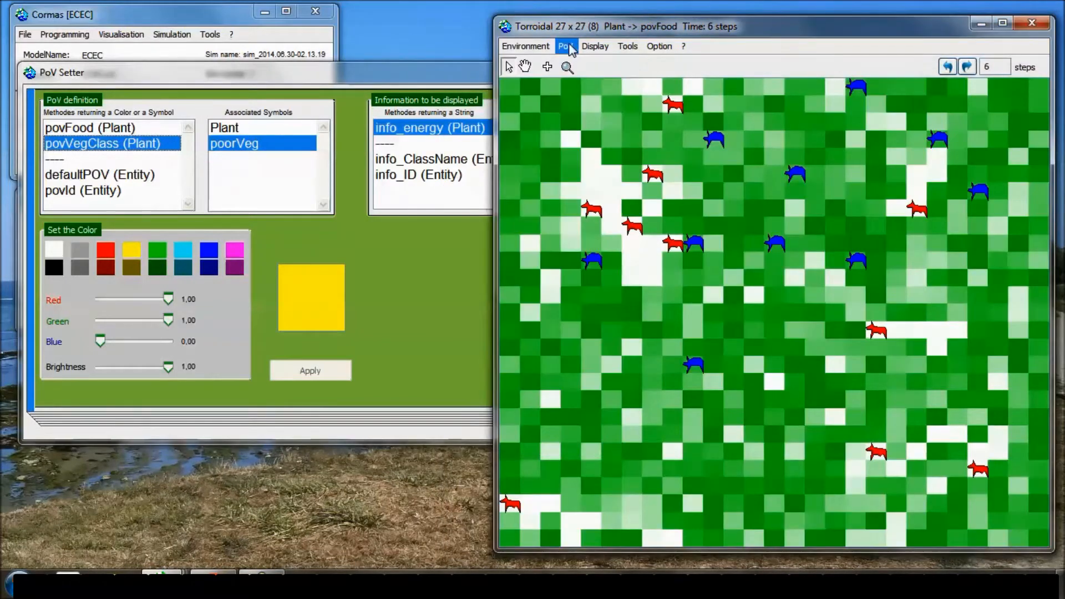
- Set the Plant point of view on the grid to povVegClass
{"action": "left_click", "coordinate": [571, 51]}
{"action": "mouse_move", "coordinate": [588, 63]}
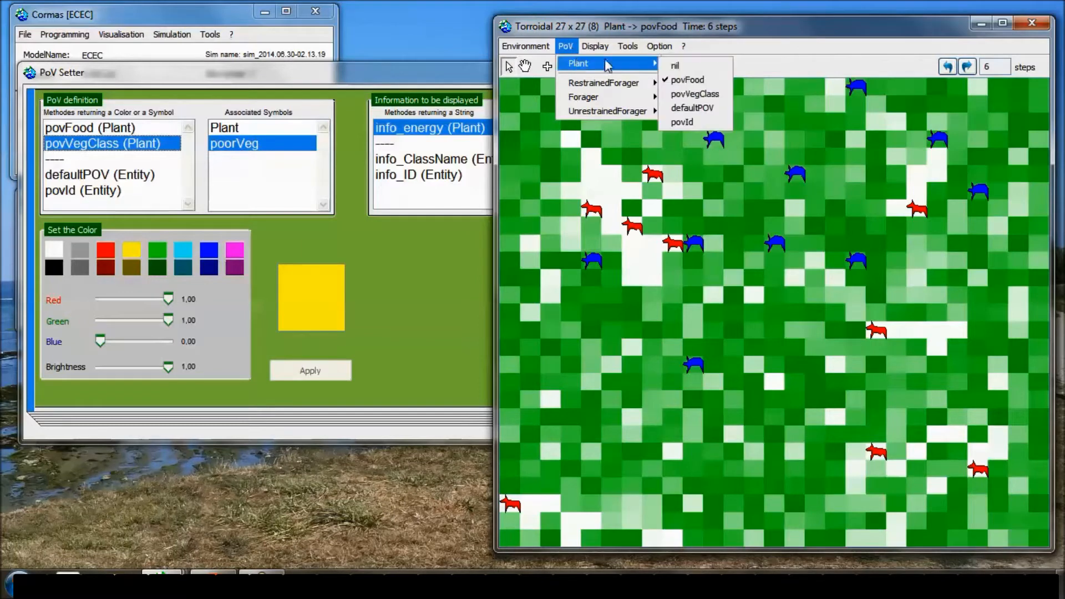
{"action": "left_click", "coordinate": [711, 96]}
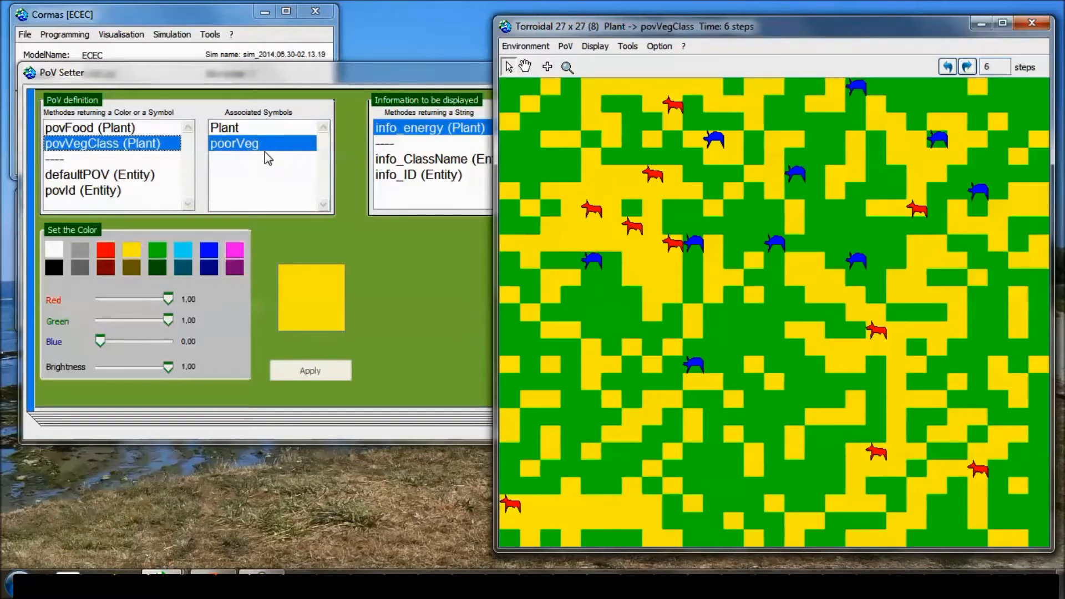
- Replace the darkGreen and green lines of Plant's povVegClass method with ^self povFood and save the method
{"action": "double_click", "coordinate": [138, 147]}
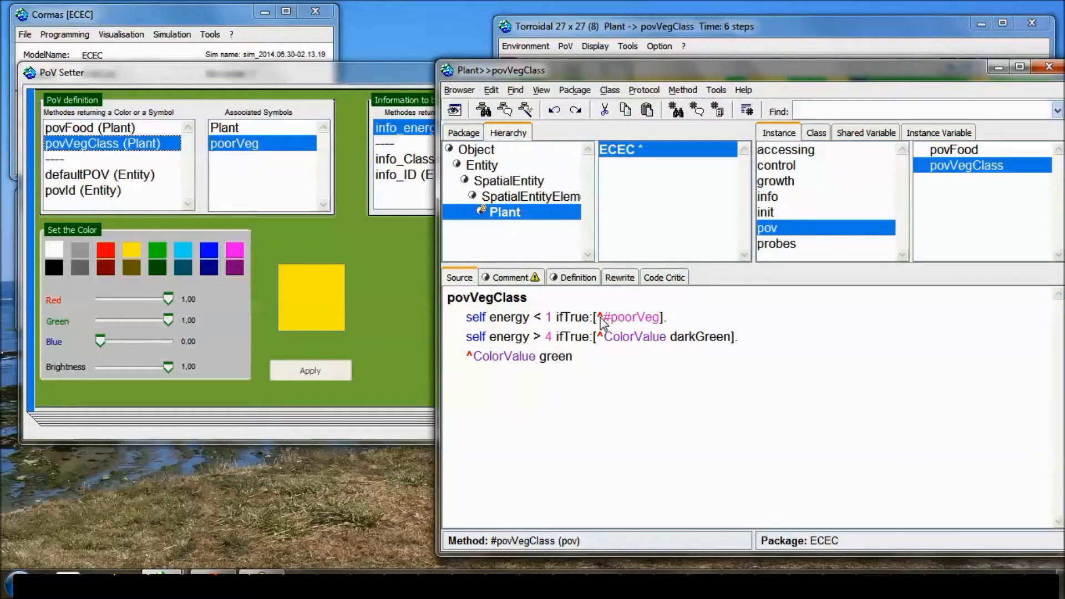
{"action": "left_click", "coordinate": [674, 319]}
{"action": "left_click_drag", "start_coordinate": [467, 337], "coordinate": [467, 357]}
{"action": "left_click", "coordinate": [493, 352]}
{"action": "left_click", "coordinate": [541, 338]}
{"action": "left_click_drag", "start_coordinate": [491, 336], "coordinate": [652, 388]}
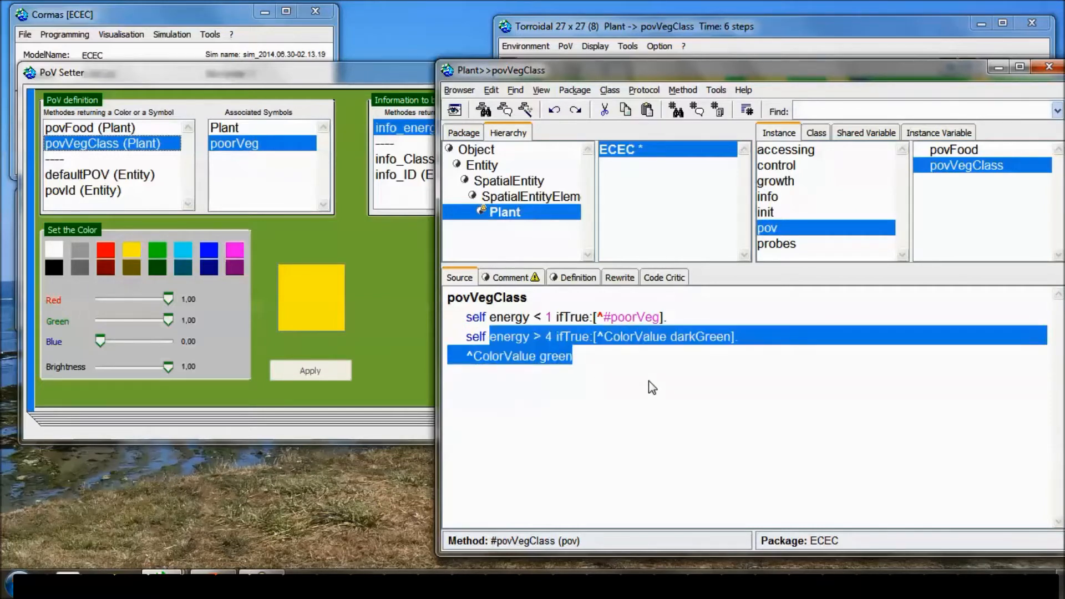
{"action": "type", "text": "povFood"}
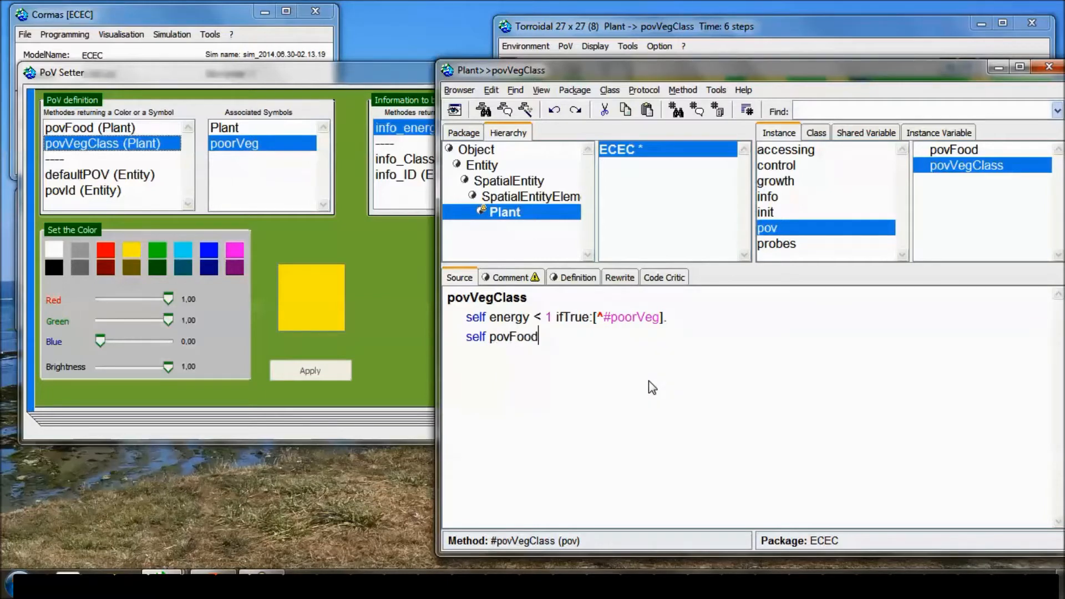
{"action": "key", "text": "ctrl+Left"}
{"action": "key", "text": "ctrl+Left"}
{"action": "type", "text": "^"}
{"action": "key", "text": "End"}
{"action": "key", "text": "ctrl+s"}
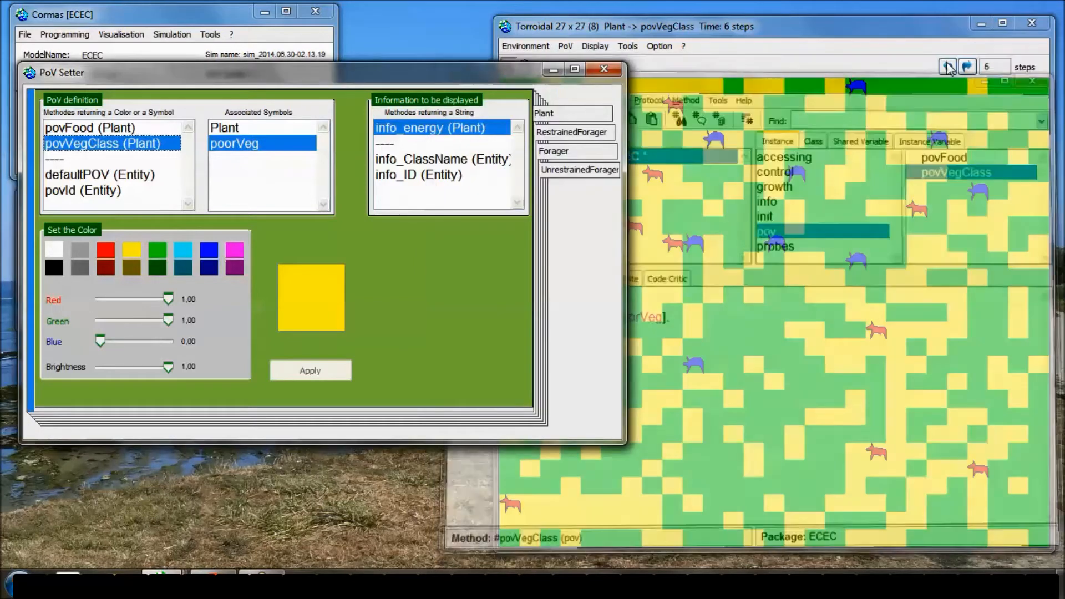
{"action": "left_click", "coordinate": [1048, 67]}
- Reapply the povVegClass point of view to Plant on the grid using the edited method
{"action": "left_click", "coordinate": [722, 48]}
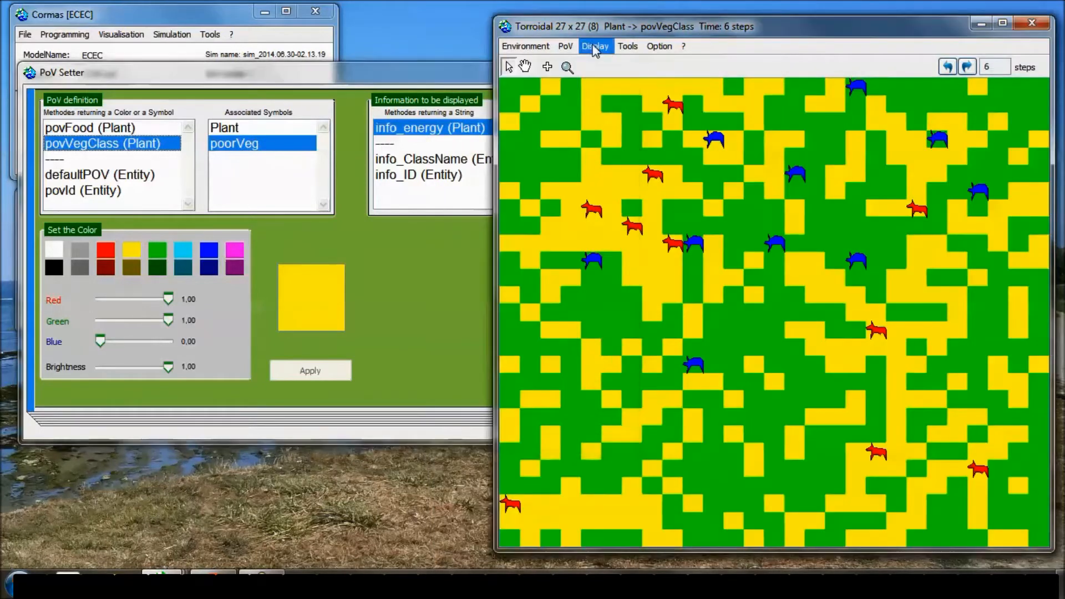
{"action": "left_click", "coordinate": [565, 46]}
{"action": "mouse_move", "coordinate": [588, 66]}
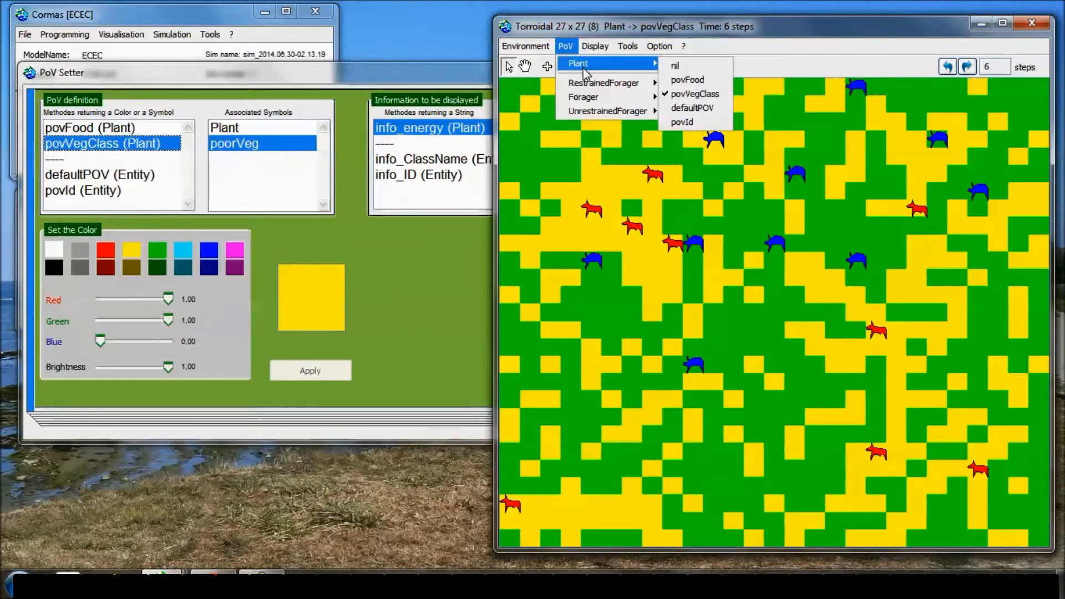
{"action": "left_click", "coordinate": [717, 93]}
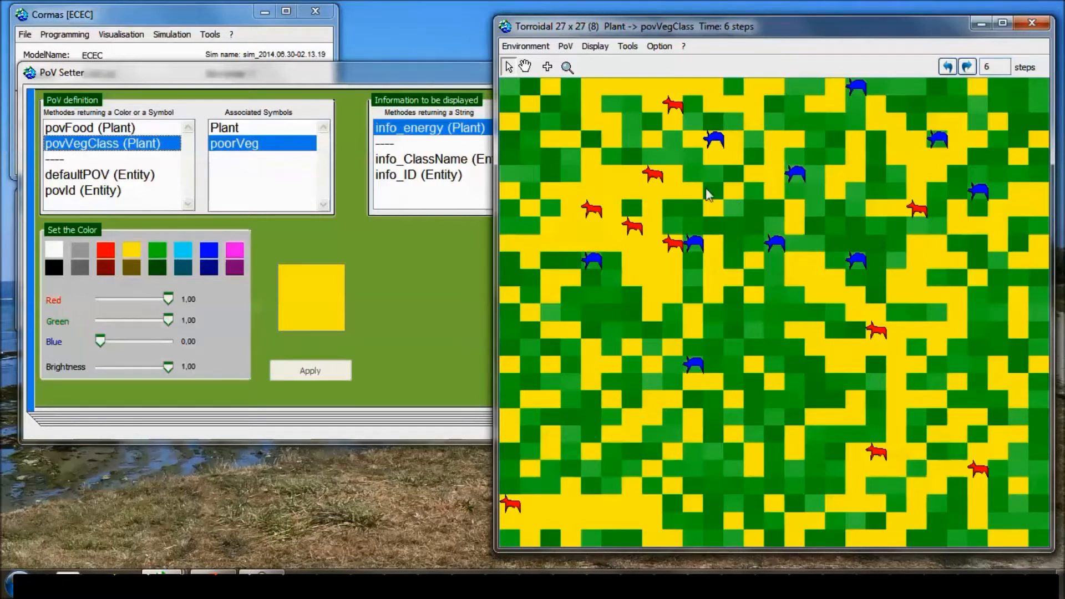
- Compare the Plant and poorVeg associated symbols of Plant in the PoV Setter
{"action": "left_click", "coordinate": [343, 75]}
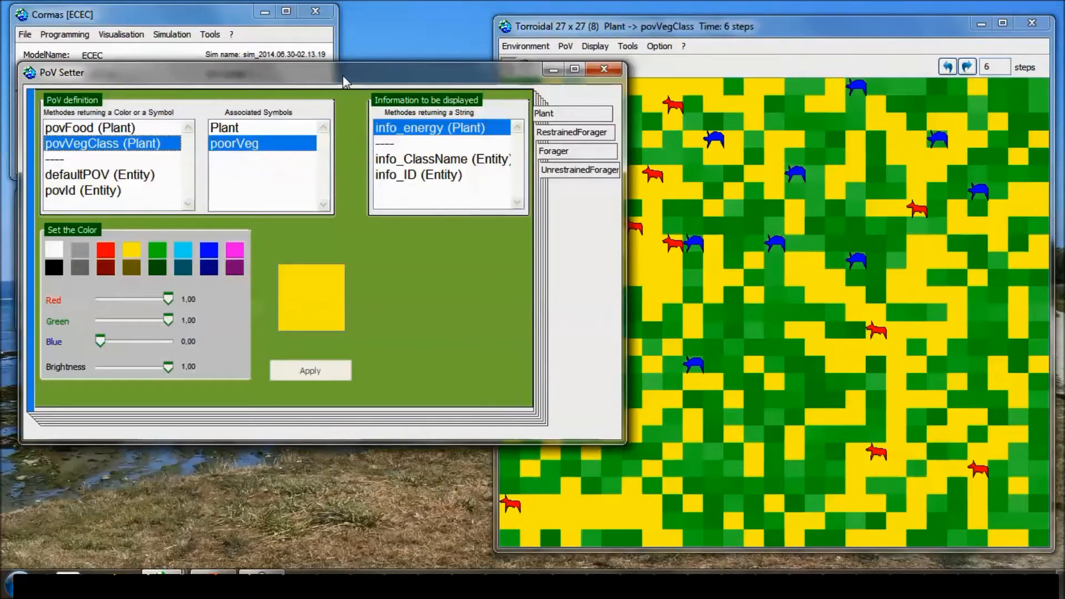
{"action": "left_click", "coordinate": [237, 130]}
{"action": "left_click", "coordinate": [245, 145]}
{"action": "left_click", "coordinate": [245, 132]}
{"action": "left_click", "coordinate": [248, 146]}
{"action": "left_click", "coordinate": [247, 132]}
{"action": "left_click", "coordinate": [250, 146]}
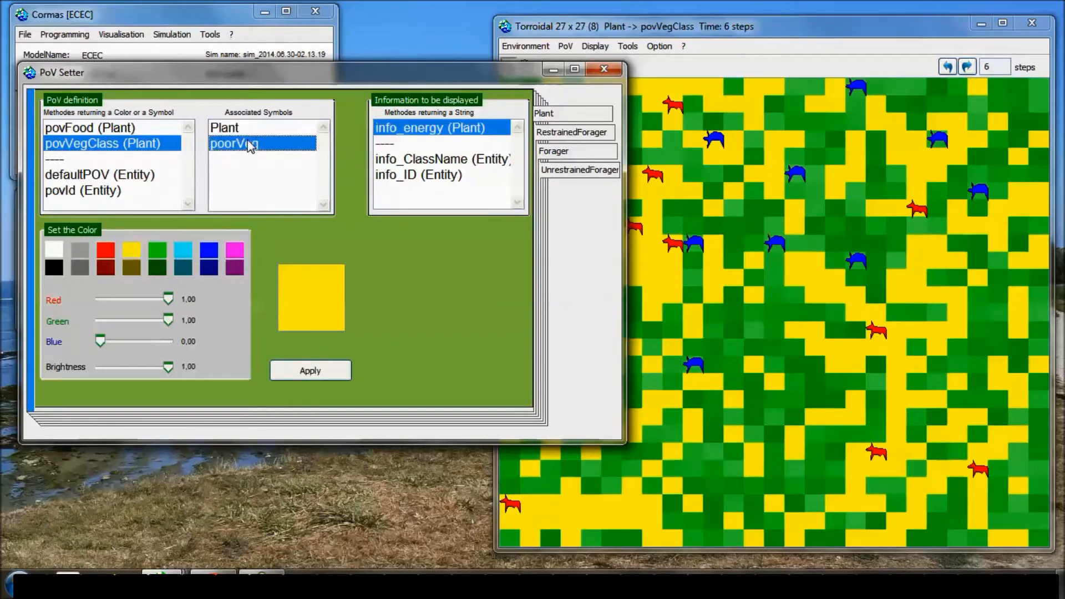
{"action": "left_click", "coordinate": [250, 145]}
{"action": "left_click", "coordinate": [253, 141]}
{"action": "left_click", "coordinate": [243, 131]}
{"action": "left_click", "coordinate": [244, 144]}
{"action": "left_click", "coordinate": [243, 130]}
{"action": "left_click", "coordinate": [244, 144]}
{"action": "left_click", "coordinate": [235, 131]}
{"action": "left_click", "coordinate": [236, 132]}
{"action": "left_click", "coordinate": [239, 145]}
{"action": "left_click", "coordinate": [237, 131]}
{"action": "left_click", "coordinate": [242, 145]}
{"action": "left_click", "coordinate": [241, 145]}
{"action": "left_click", "coordinate": [233, 131]}
{"action": "left_click", "coordinate": [238, 145]}
{"action": "left_click", "coordinate": [247, 128]}
{"action": "left_click", "coordinate": [252, 143]}
{"action": "double_click", "coordinate": [240, 129]}
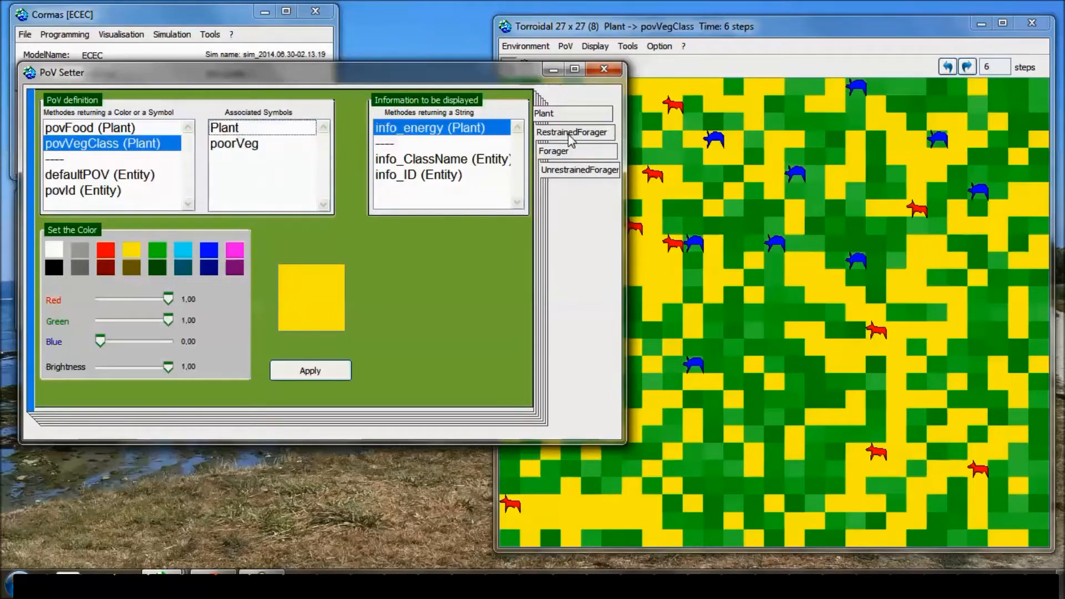
- Examine the associated symbols of Forager and of RestrainedForager in the PoV Setter
{"action": "left_click", "coordinate": [571, 151]}
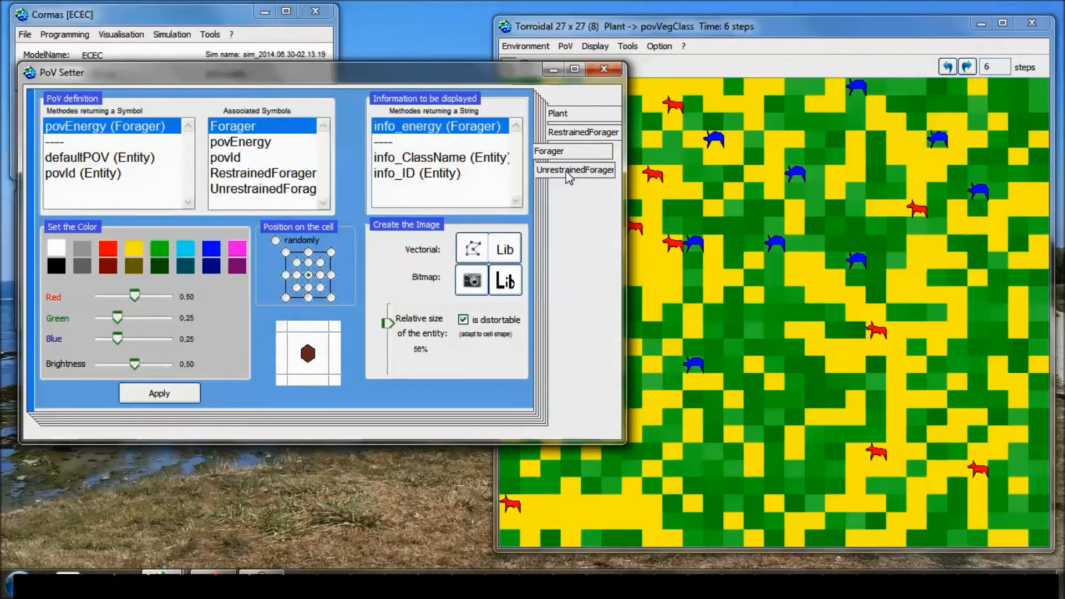
{"action": "left_click", "coordinate": [750, 58]}
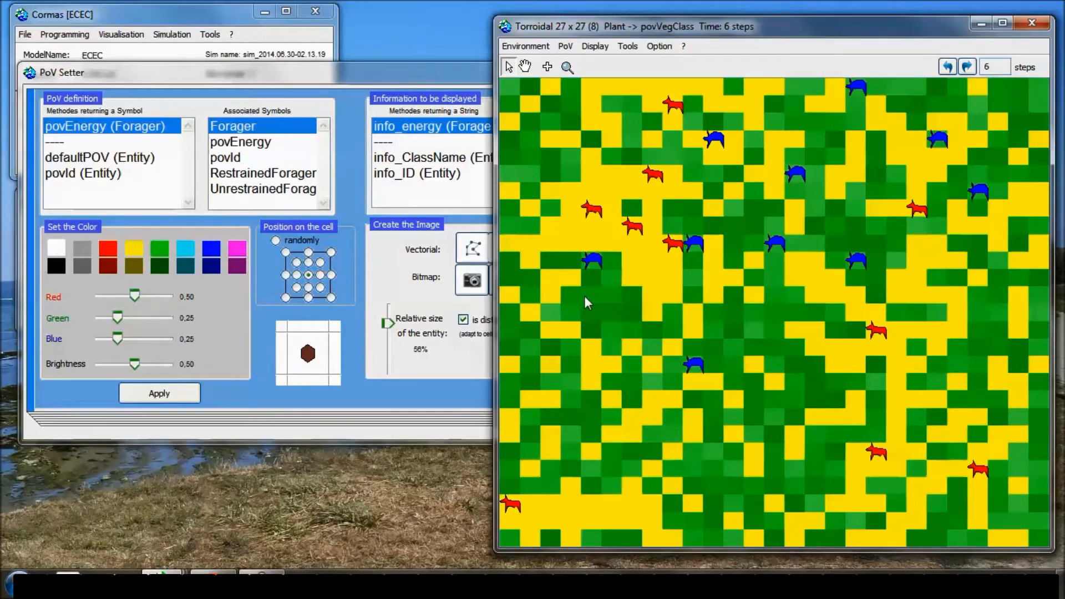
{"action": "left_click", "coordinate": [354, 80]}
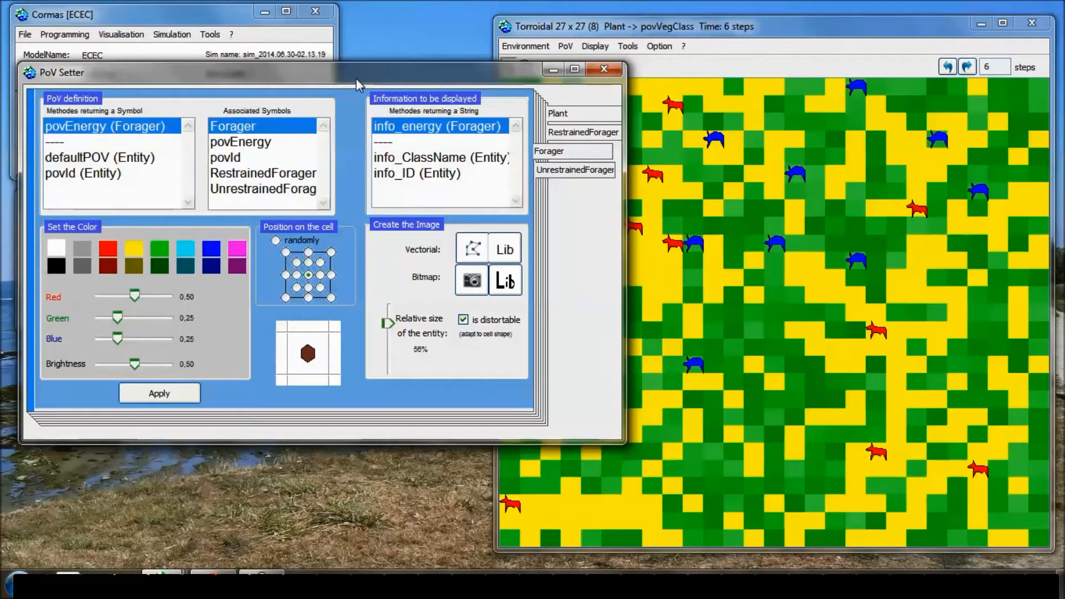
{"action": "left_click_drag", "start_coordinate": [356, 78], "coordinate": [348, 75]}
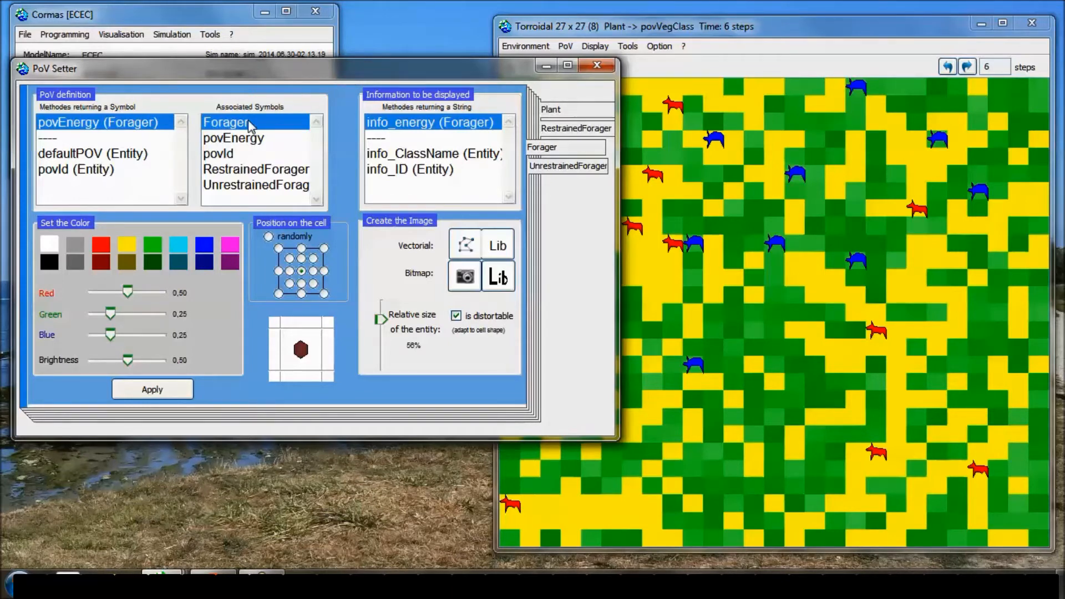
{"action": "left_click", "coordinate": [576, 129]}
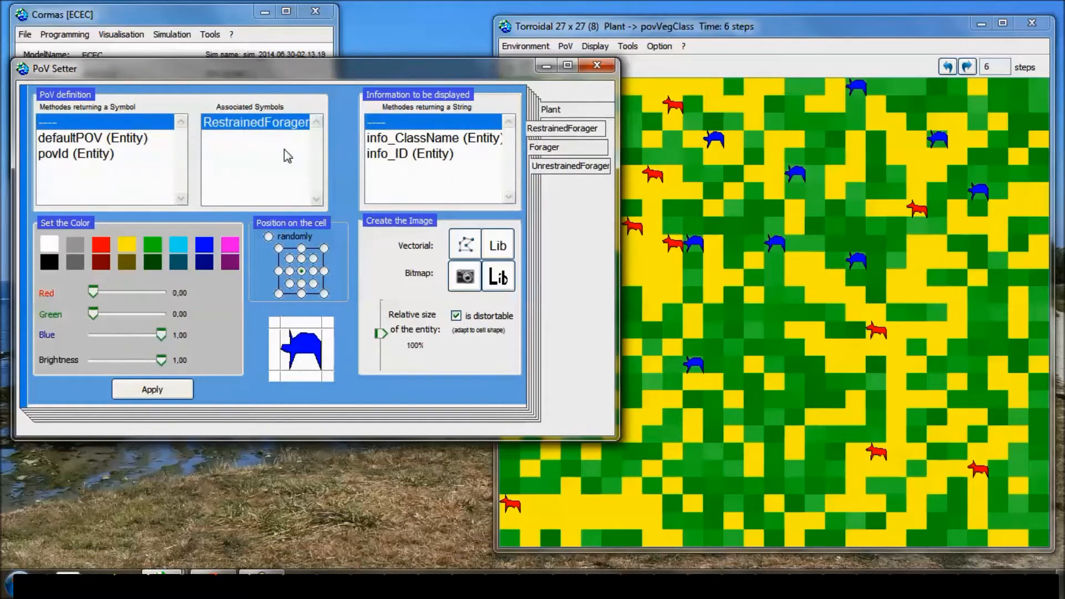
- Add a new associated symbol named 1111 to Plant in the PoV Setter
{"action": "left_click", "coordinate": [591, 112]}
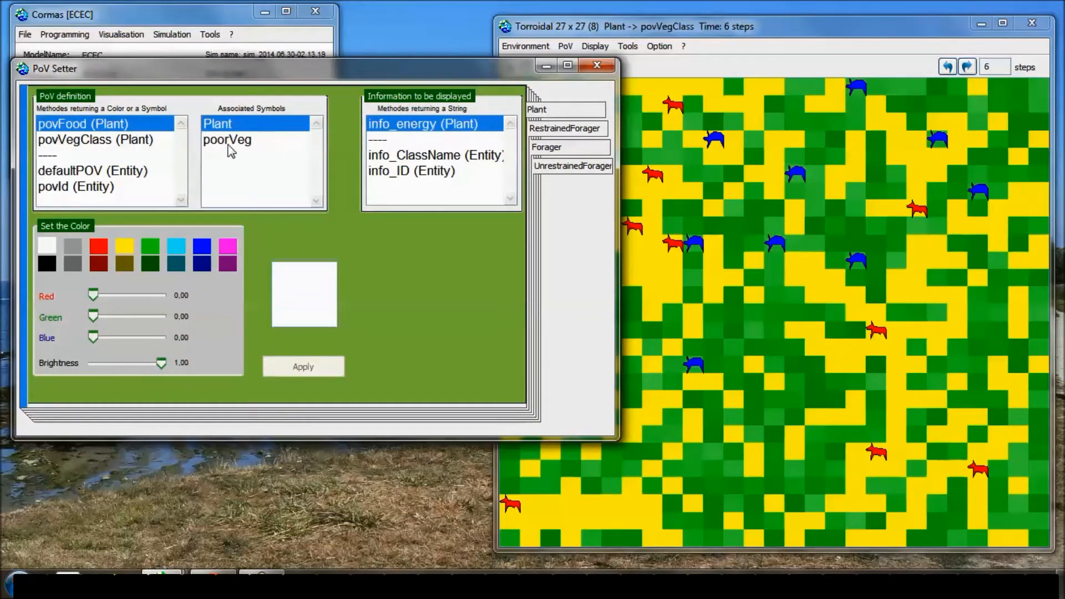
{"action": "right_click", "coordinate": [229, 164]}
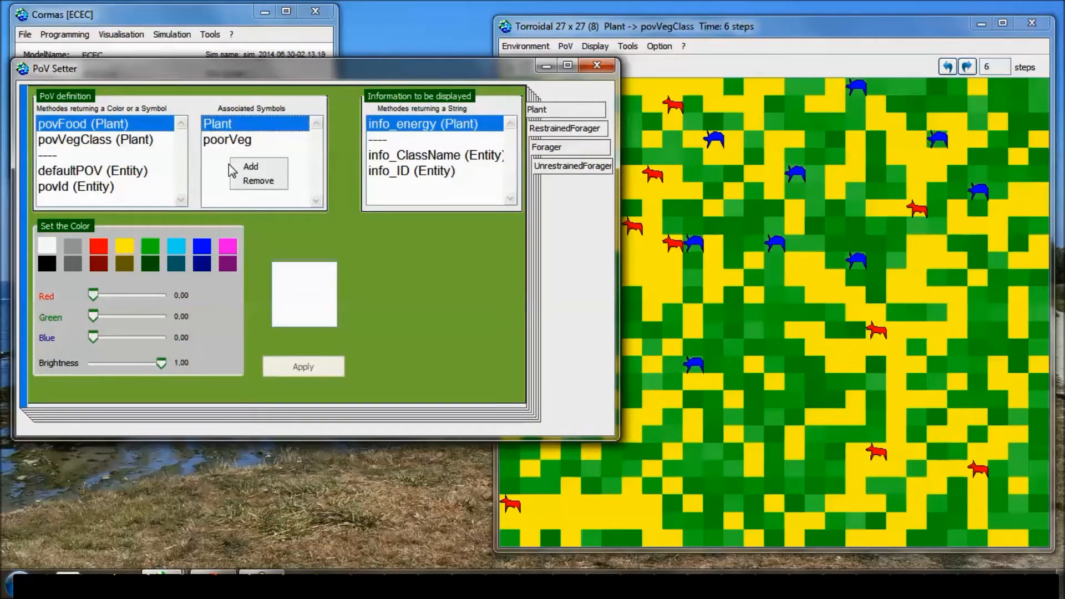
{"action": "left_click", "coordinate": [243, 170]}
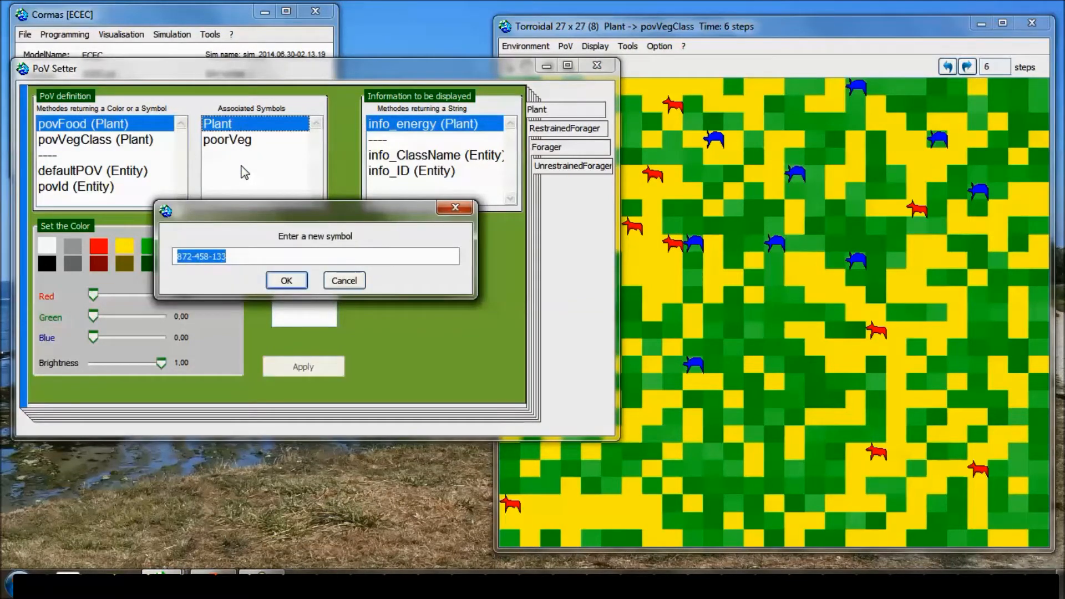
{"action": "type", "text": "1111"}
{"action": "key", "text": "Return"}
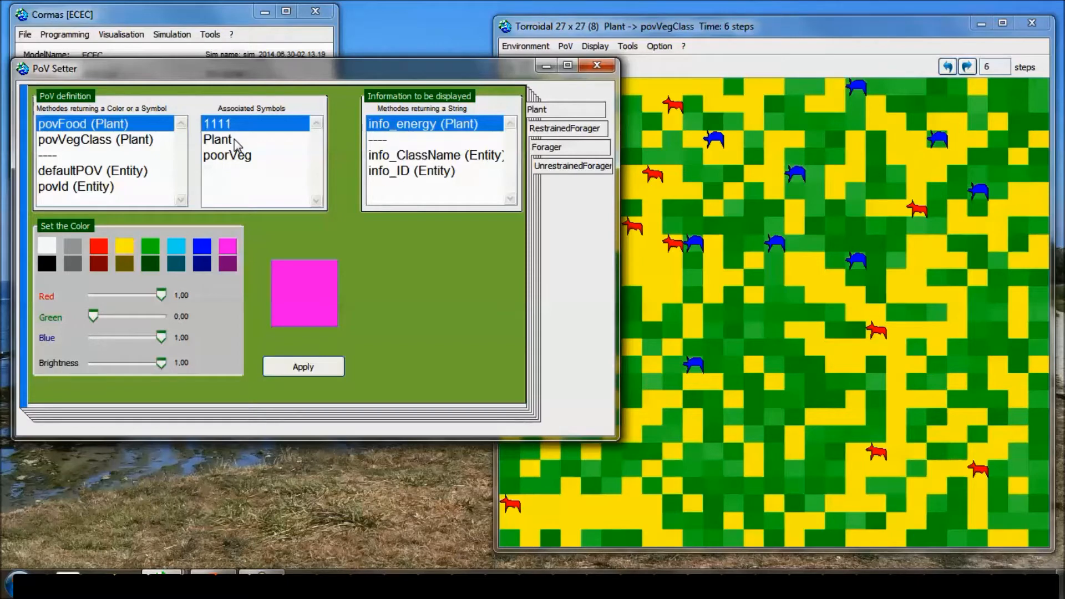
- Display the info_ID information of the Forager entities on the grid
{"action": "left_click", "coordinate": [595, 49]}
{"action": "left_click", "coordinate": [595, 49]}
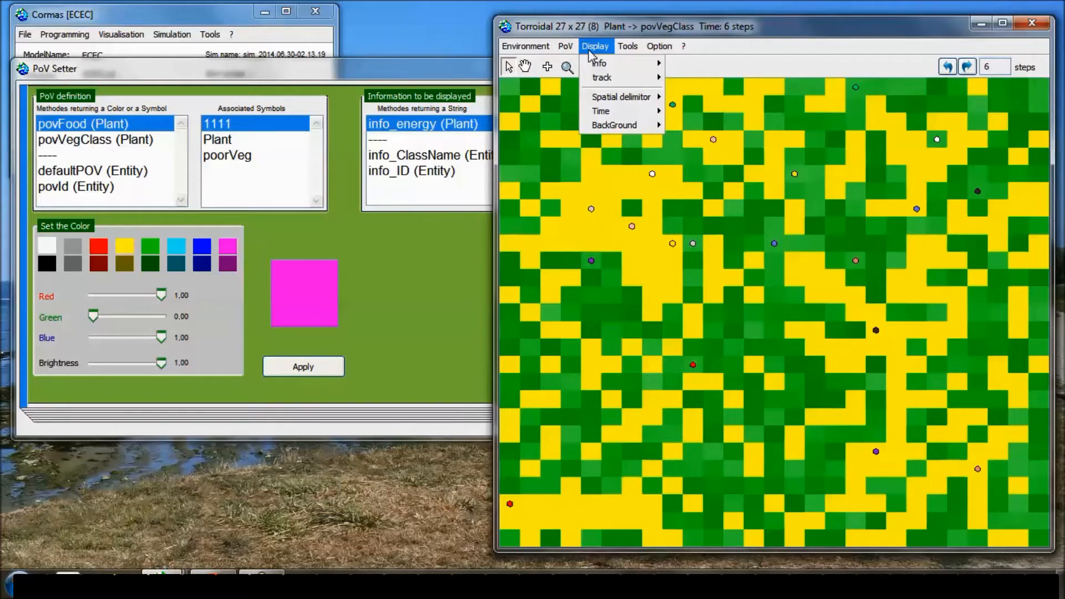
{"action": "mouse_move", "coordinate": [592, 65]}
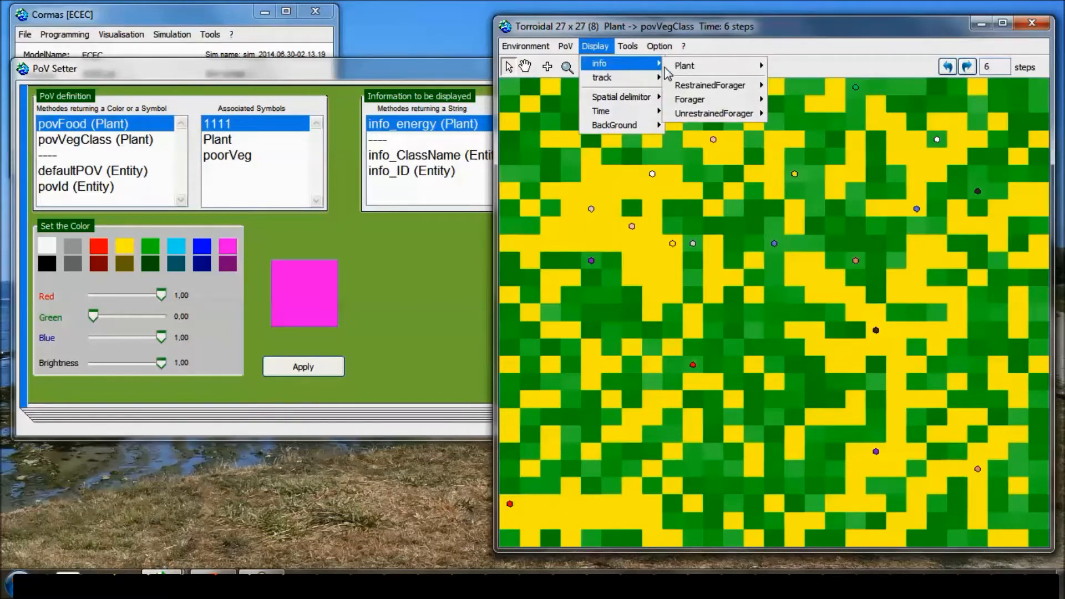
{"action": "mouse_move", "coordinate": [731, 100]}
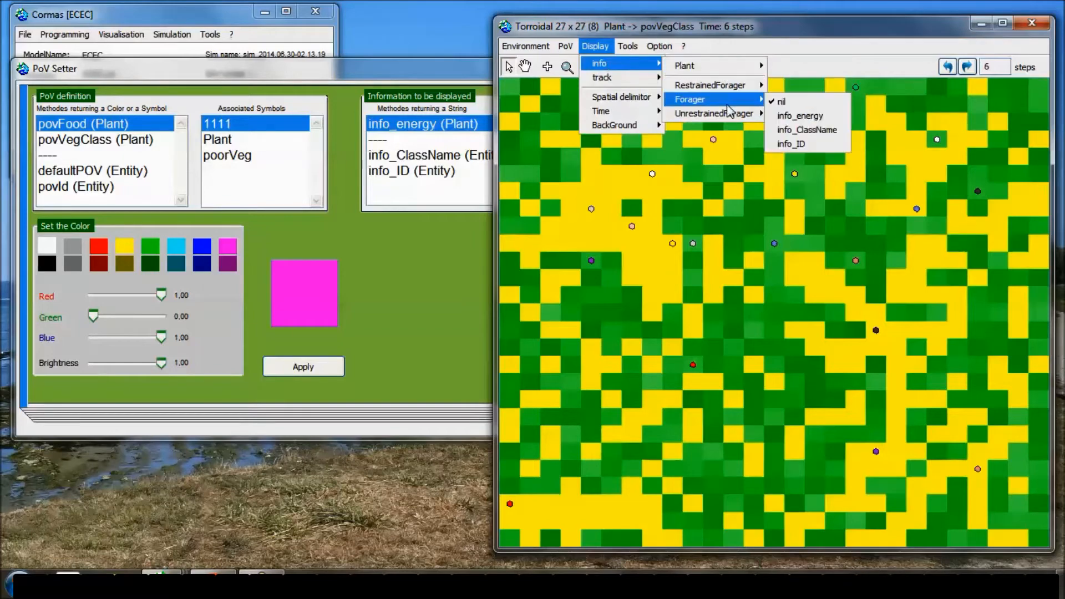
{"action": "left_click", "coordinate": [802, 145]}
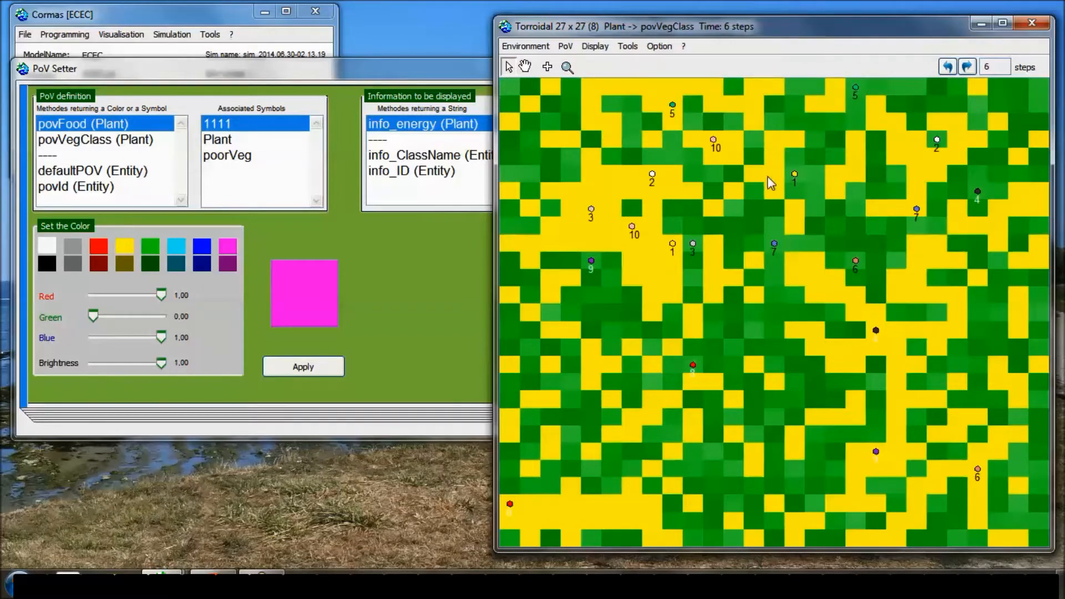
- Examine the information methods offered for RestrainedForager and Forager in the PoV Setter, then return to Plant
{"action": "left_click_drag", "start_coordinate": [470, 74], "coordinate": [448, 64]}
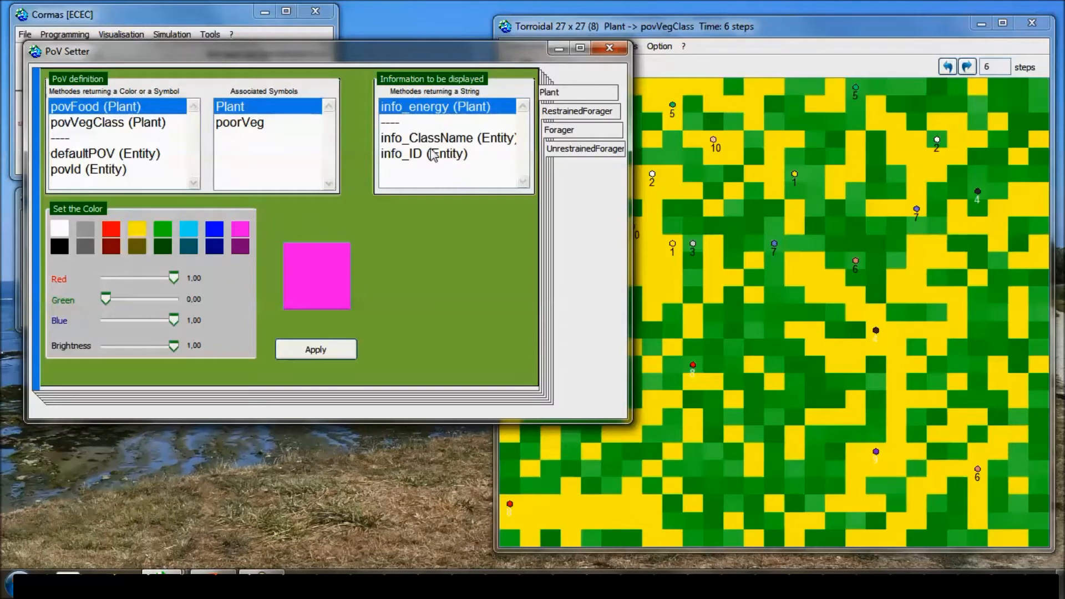
{"action": "left_click", "coordinate": [562, 114]}
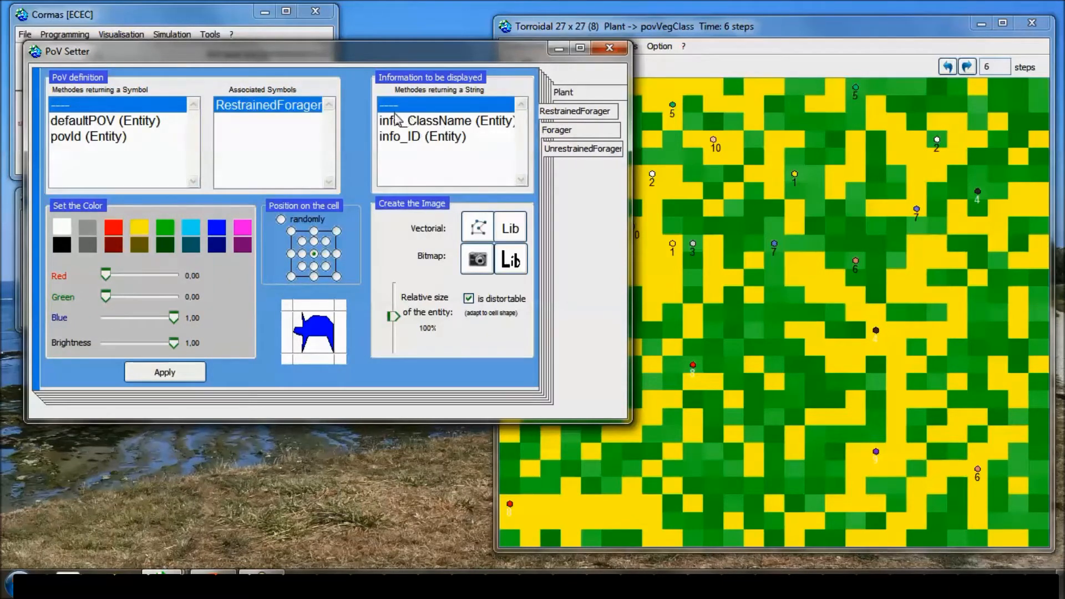
{"action": "left_click", "coordinate": [567, 132]}
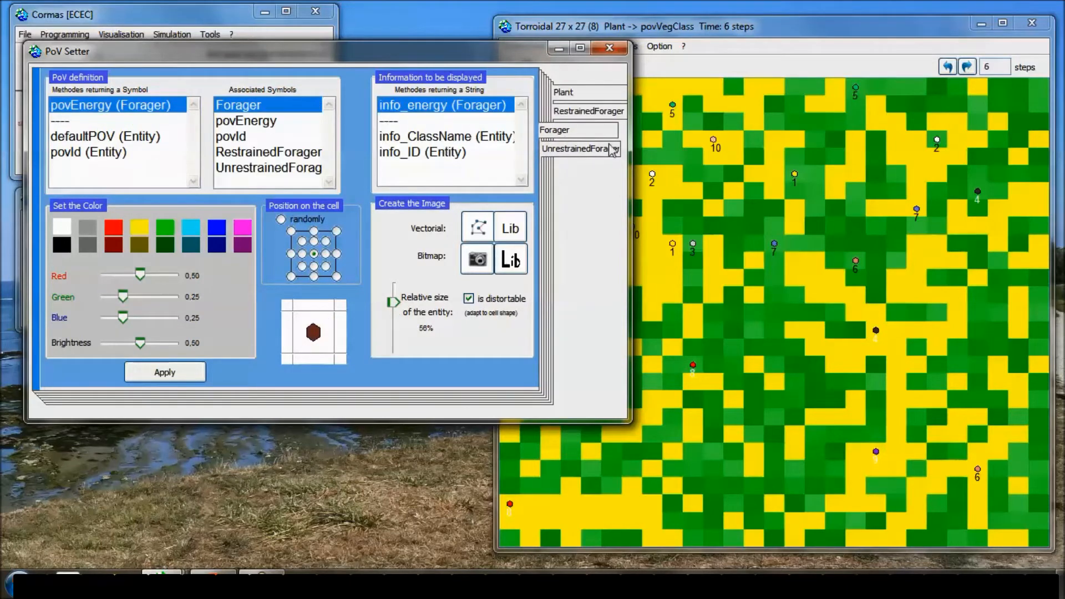
{"action": "left_click", "coordinate": [584, 98]}
{"action": "left_click", "coordinate": [698, 66]}
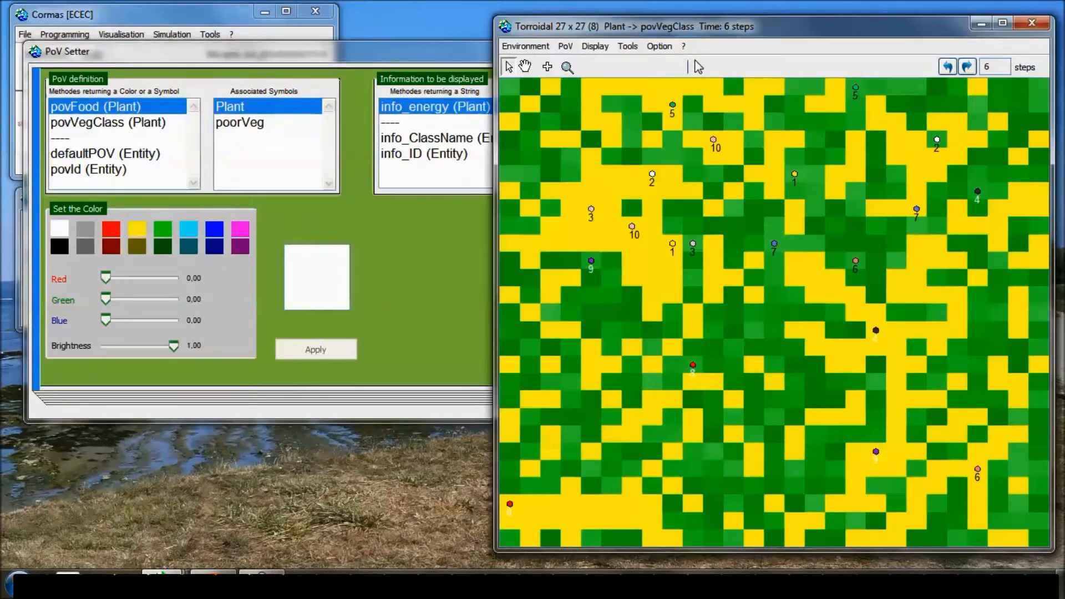
- Examine the Plant methods returning a String in the PoV Setter: info_energy, info_ClassName and info_ID
{"action": "left_click_drag", "start_coordinate": [719, 35], "coordinate": [726, 32]}
{"action": "left_click_drag", "start_coordinate": [461, 48], "coordinate": [441, 49]}
{"action": "left_click", "coordinate": [377, 123]}
{"action": "left_click", "coordinate": [386, 114]}
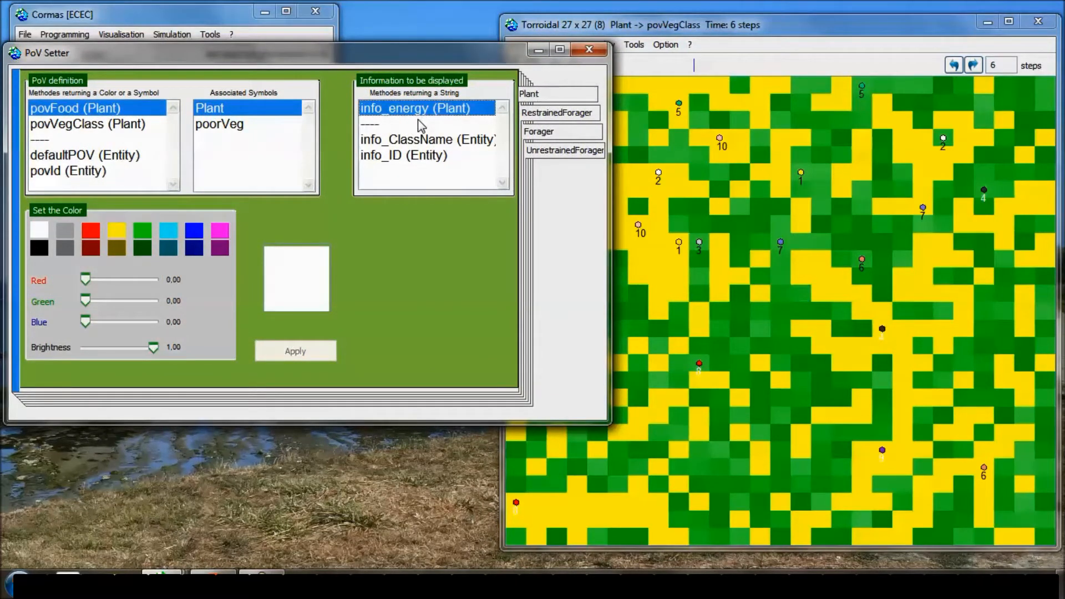
{"action": "left_click", "coordinate": [388, 126]}
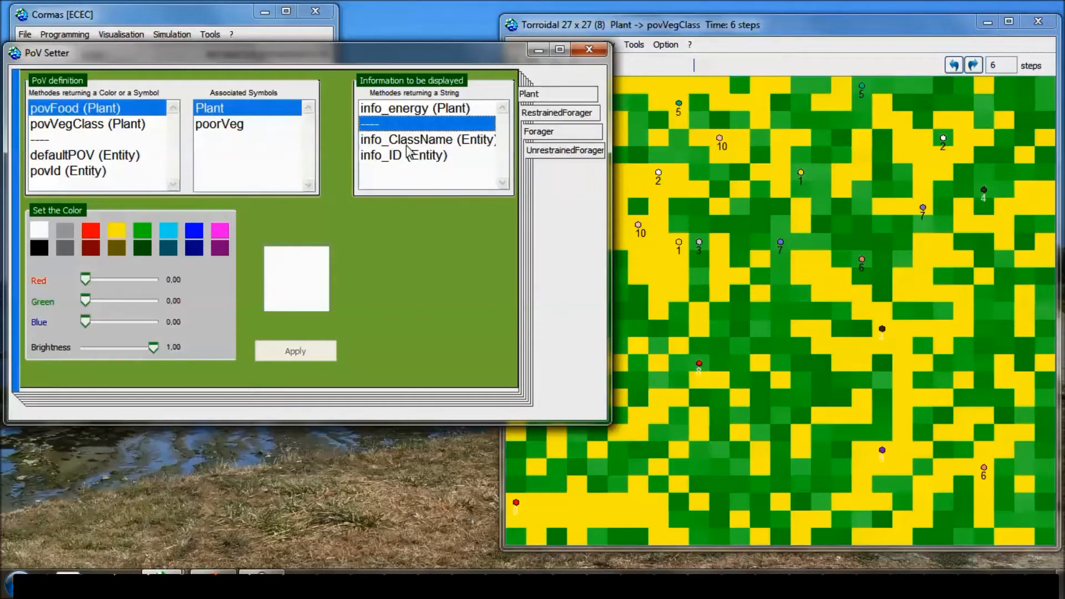
{"action": "left_click", "coordinate": [406, 143]}
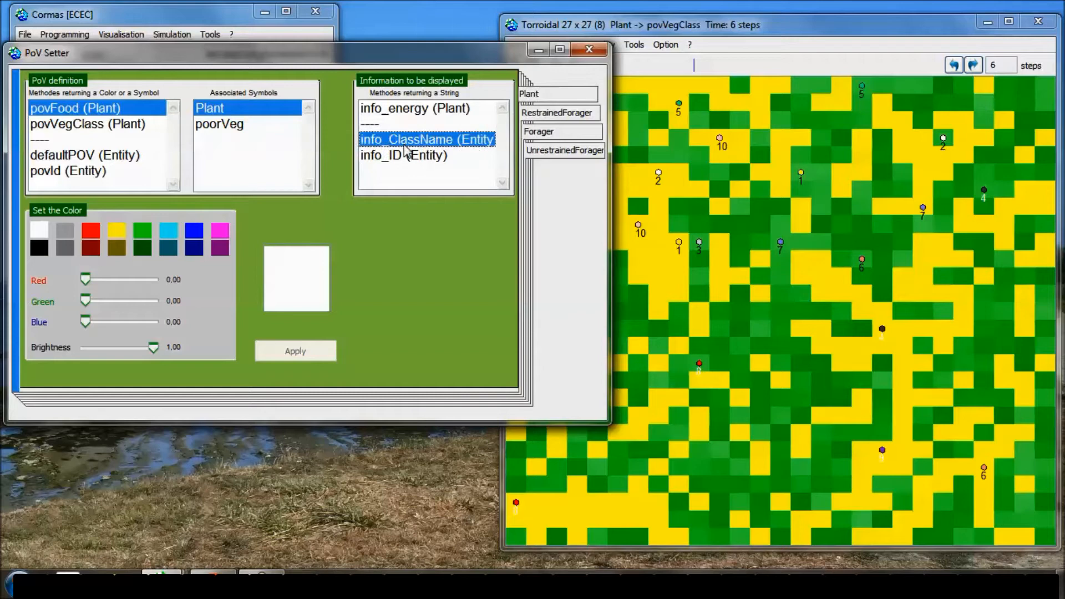
{"action": "left_click", "coordinate": [401, 111]}
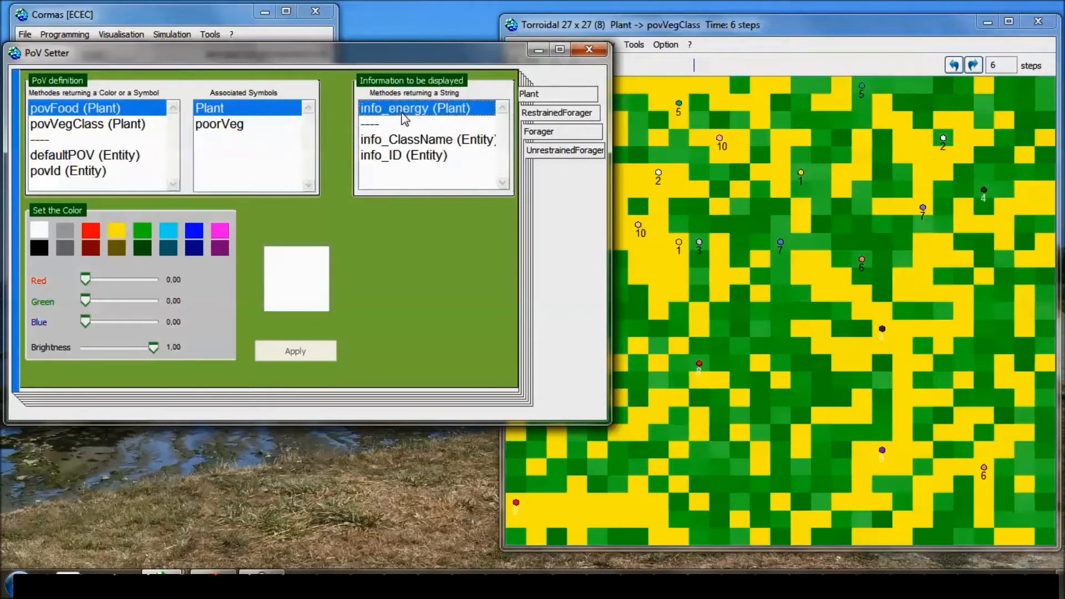
{"action": "left_click", "coordinate": [417, 143]}
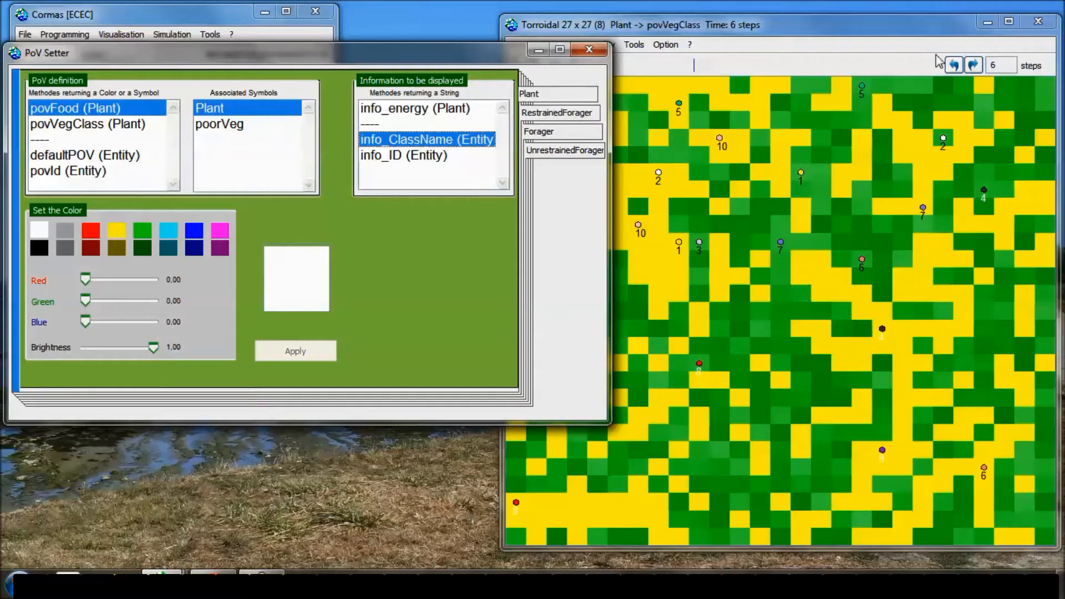
{"action": "left_click", "coordinate": [434, 159]}
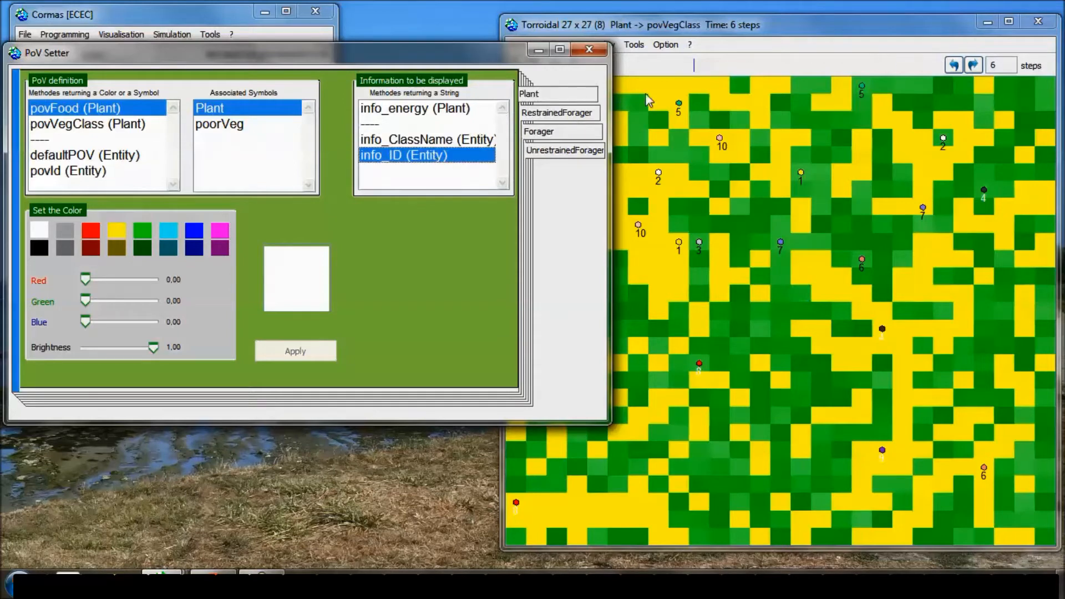
- Display the info_ID information of the Plant cells on the grid
{"action": "left_click", "coordinate": [755, 47]}
{"action": "left_click", "coordinate": [599, 47]}
{"action": "mouse_move", "coordinate": [608, 62]}
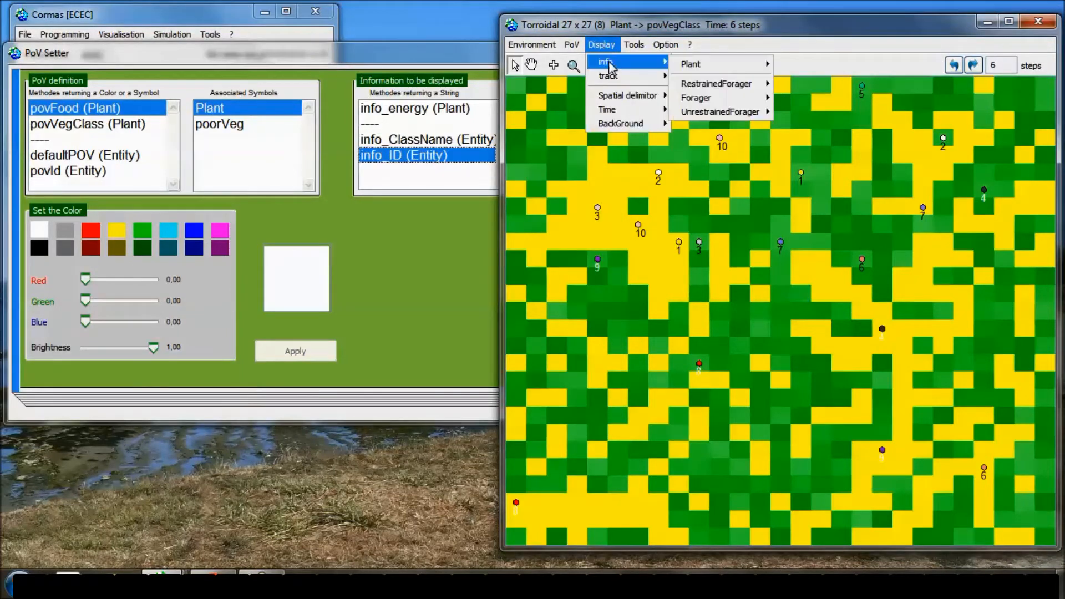
{"action": "mouse_move", "coordinate": [693, 66]}
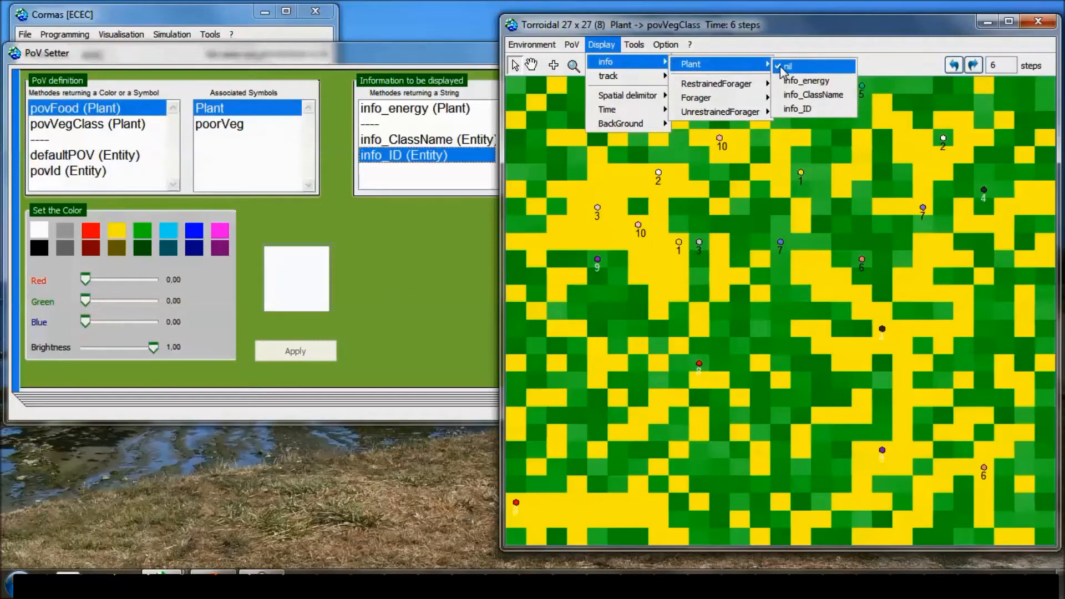
{"action": "left_click", "coordinate": [798, 109]}
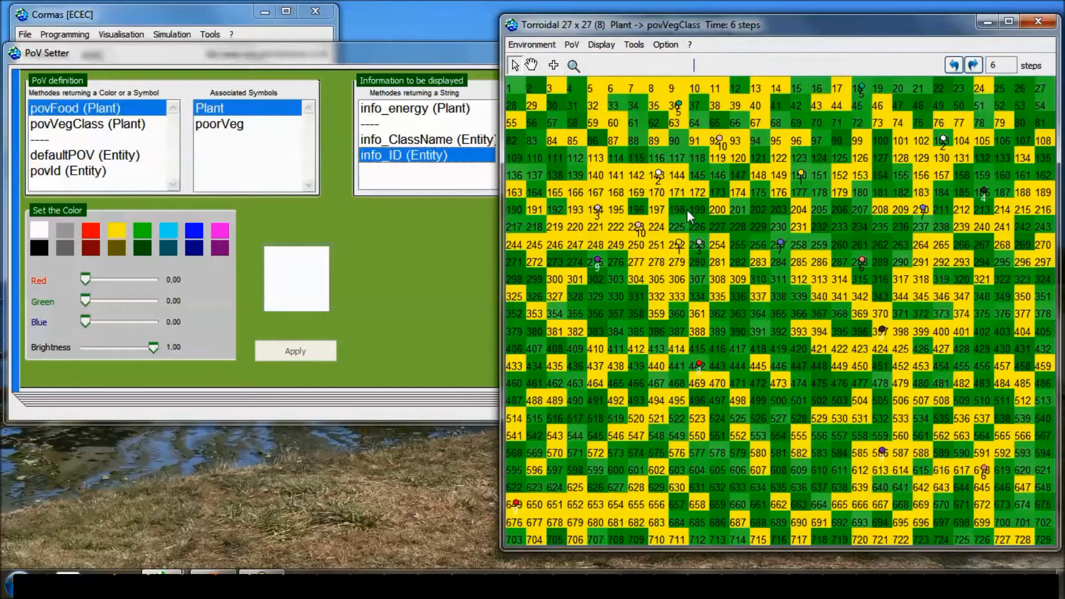
- Turn off the info_ID information of the Plant cells on the grid
{"action": "left_click", "coordinate": [602, 44]}
{"action": "mouse_move", "coordinate": [621, 66]}
{"action": "mouse_move", "coordinate": [699, 65]}
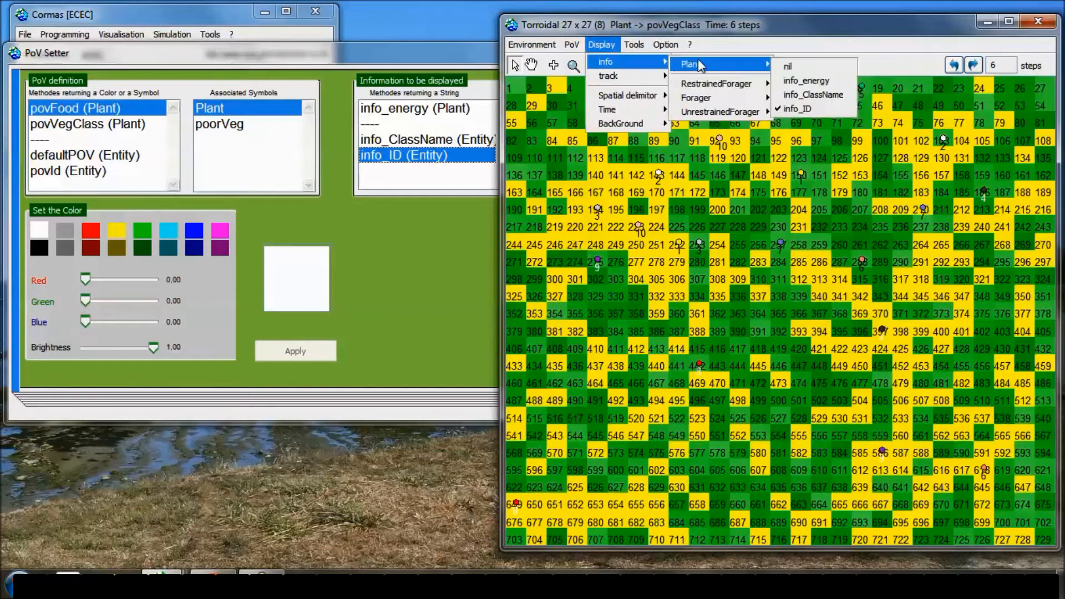
{"action": "left_click", "coordinate": [828, 110]}
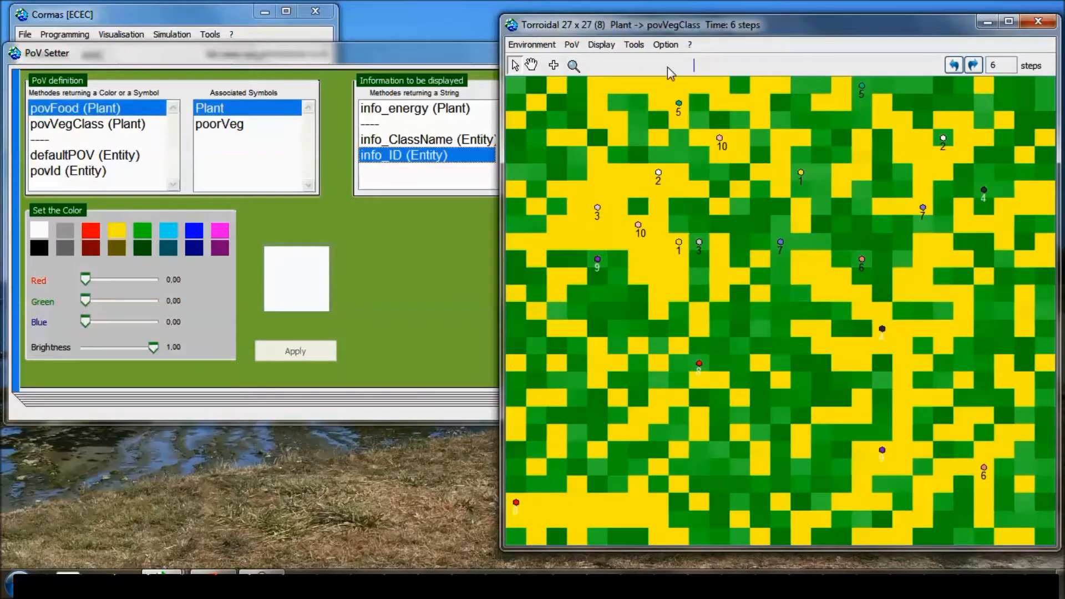
- Compare the info_ClassName and info_ID methods inherited from Entity in the Plant page of the PoV Setter
{"action": "left_click", "coordinate": [434, 55]}
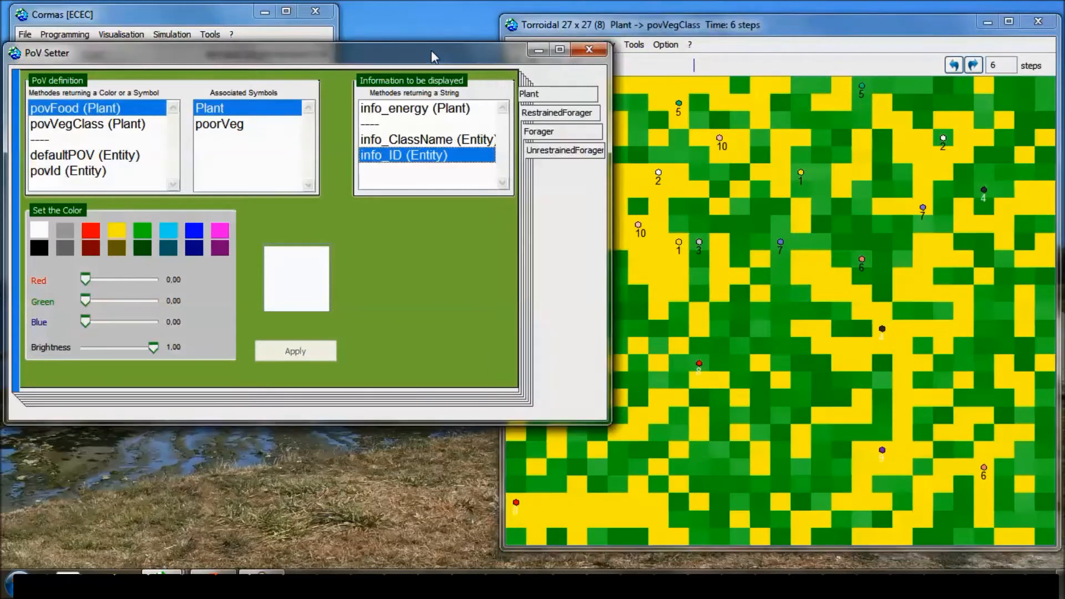
{"action": "left_click", "coordinate": [403, 145]}
{"action": "left_click", "coordinate": [408, 158]}
{"action": "left_click", "coordinate": [410, 144]}
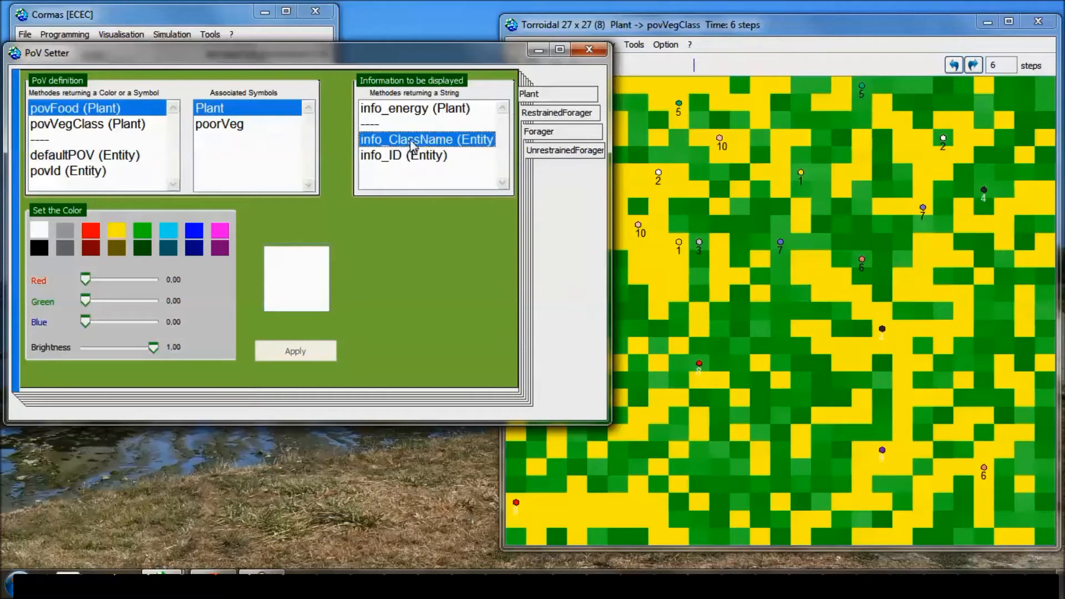
{"action": "left_click", "coordinate": [415, 152]}
{"action": "left_click", "coordinate": [416, 145]}
{"action": "left_click", "coordinate": [418, 153]}
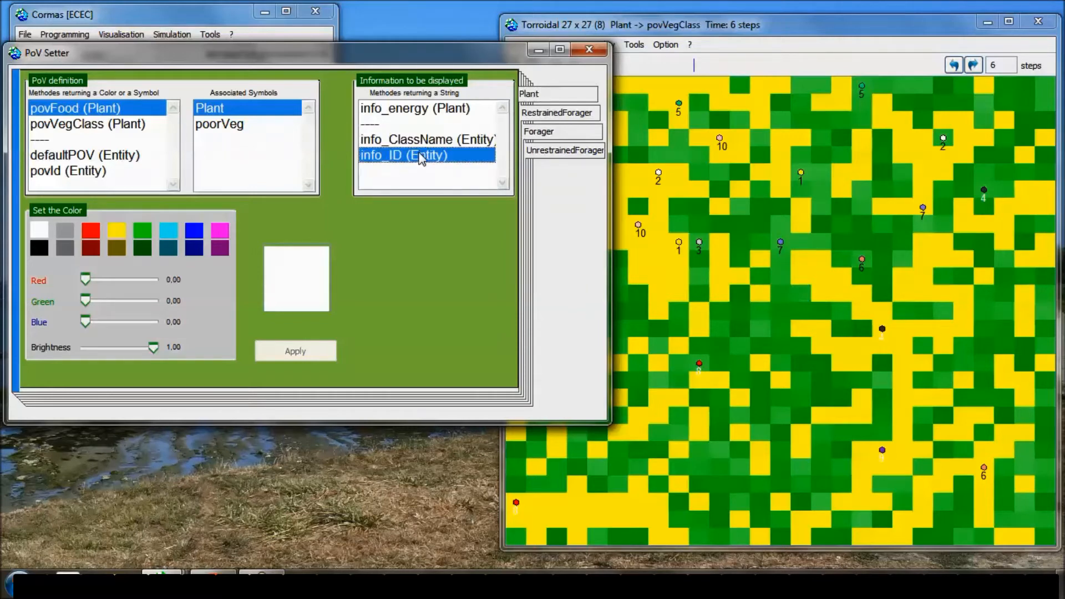
{"action": "left_click", "coordinate": [420, 146]}
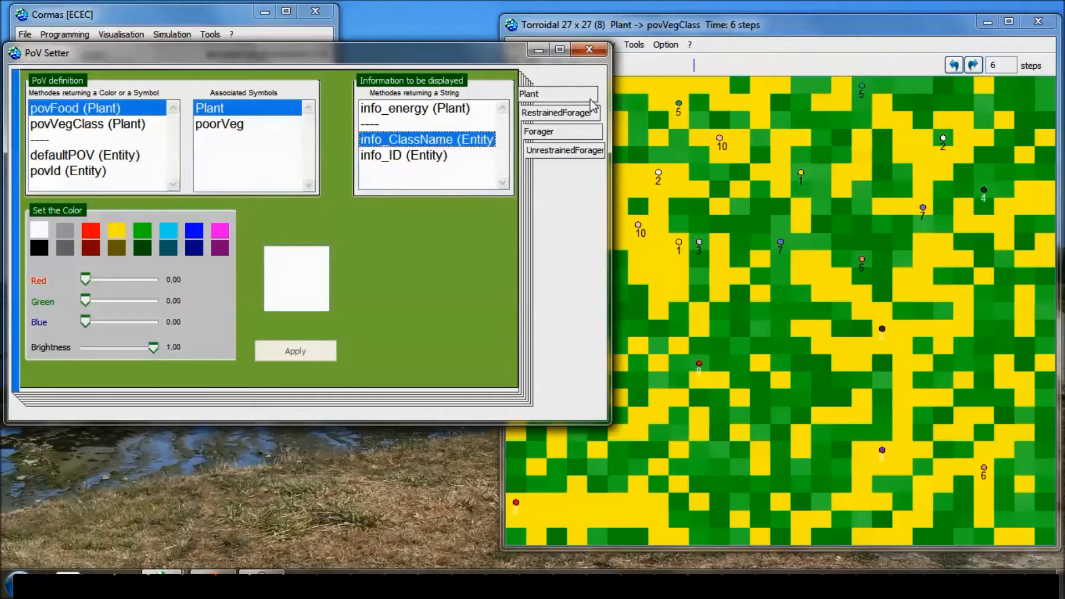
- Display the info_ClassName information of the Forager entities on the grid
{"action": "left_click", "coordinate": [639, 49]}
{"action": "left_click", "coordinate": [602, 44]}
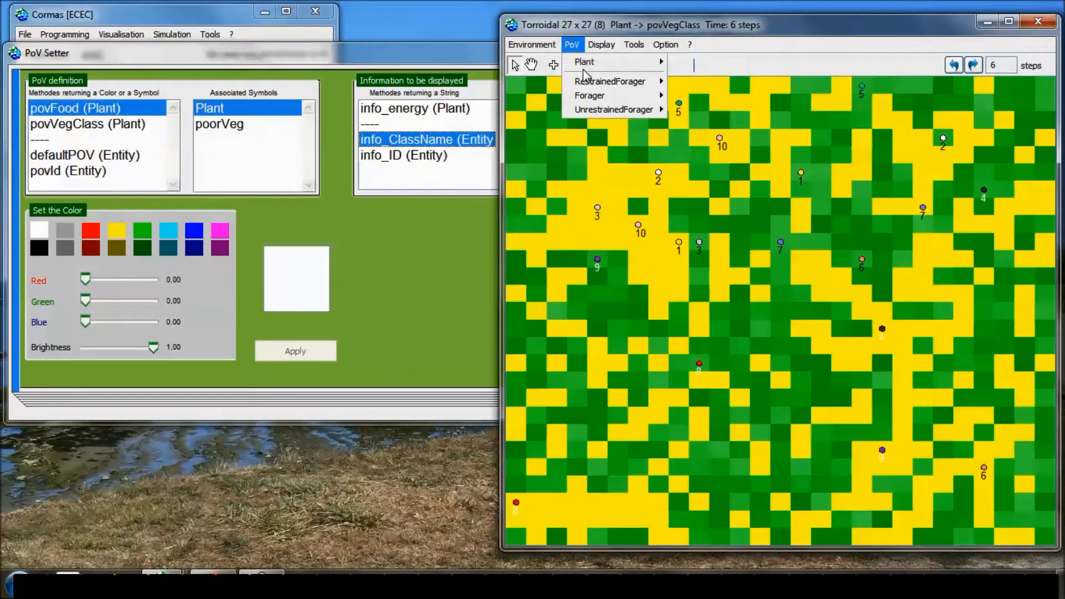
{"action": "mouse_move", "coordinate": [604, 62]}
{"action": "mouse_move", "coordinate": [721, 98]}
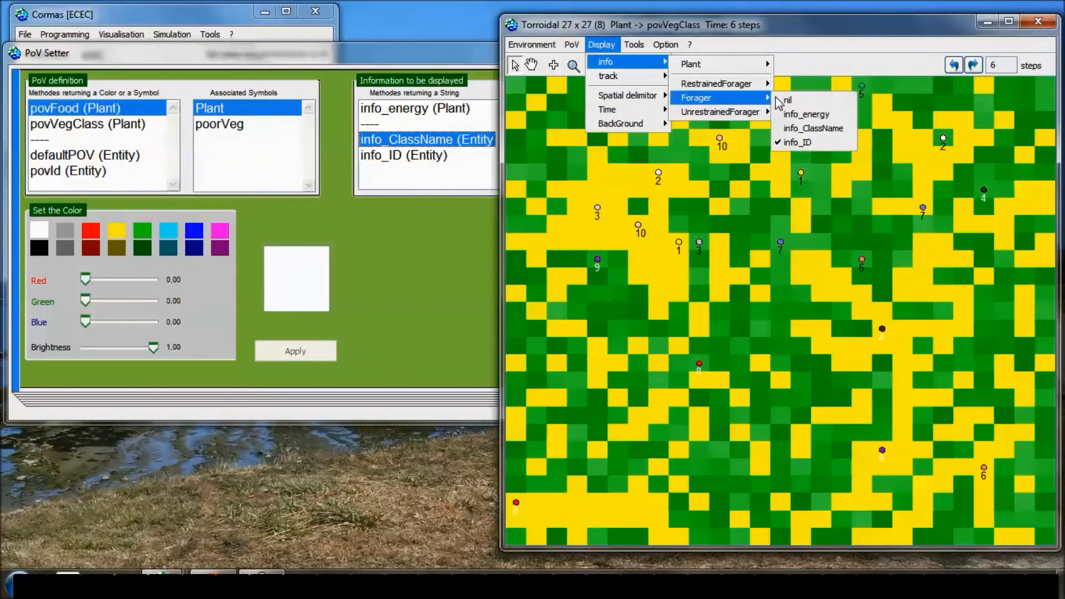
{"action": "left_click", "coordinate": [824, 135]}
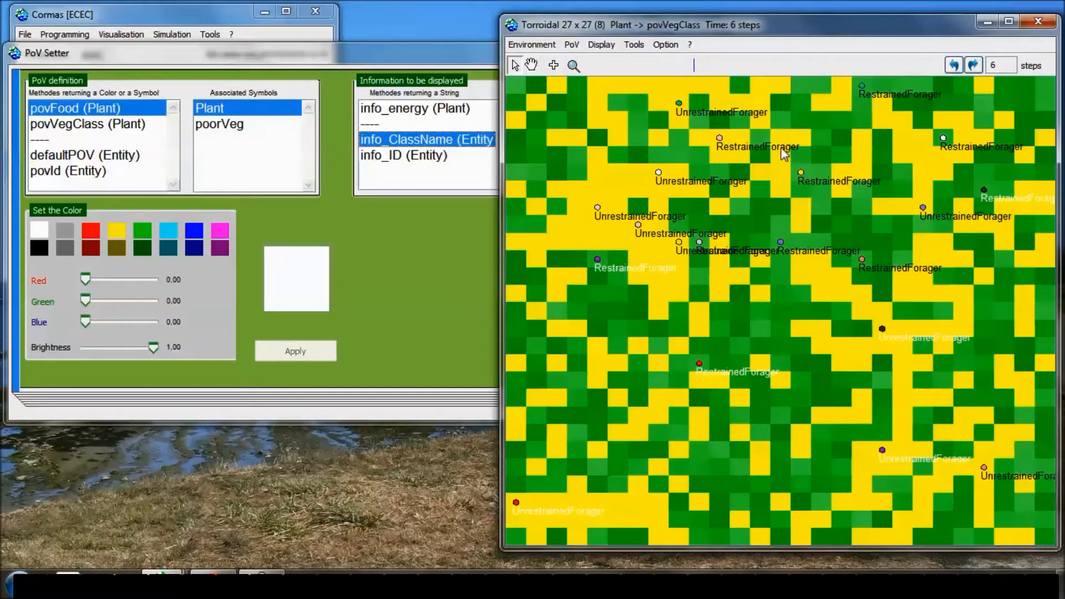
- Open the source code of Plant's info_energy method from the PoV Setter and move the code browser clear of the grid
{"action": "left_click", "coordinate": [436, 65]}
{"action": "left_click", "coordinate": [408, 109]}
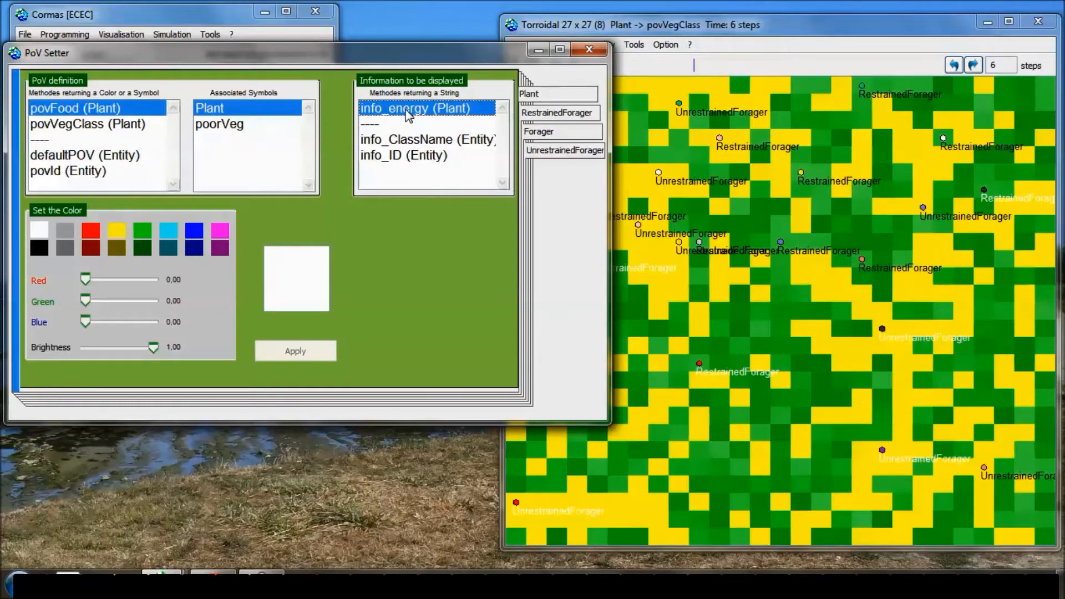
{"action": "double_click", "coordinate": [407, 110]}
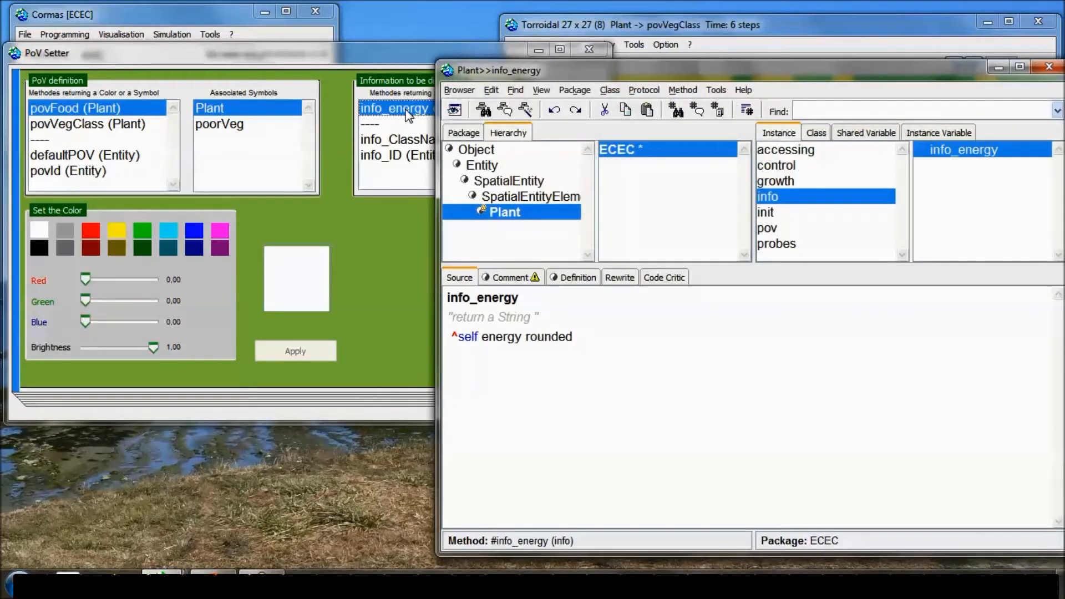
{"action": "left_click_drag", "start_coordinate": [633, 76], "coordinate": [463, 47]}
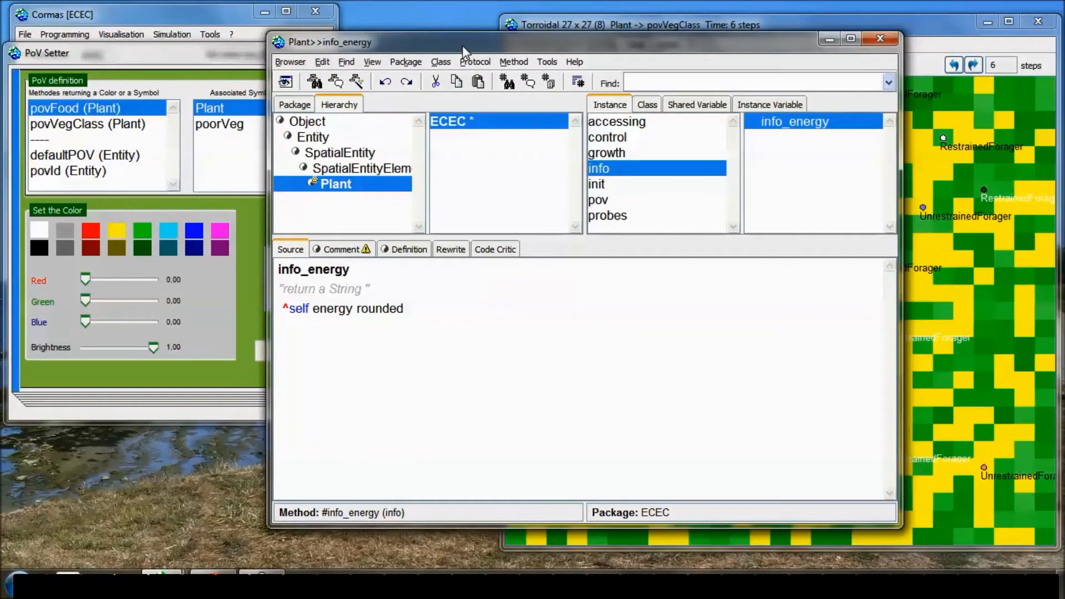
- Append printString to the returned expression "self energy rounded" in Plant's info_energy method and save the method
{"action": "left_click", "coordinate": [442, 305]}
{"action": "key", "text": "ctrl+a"}
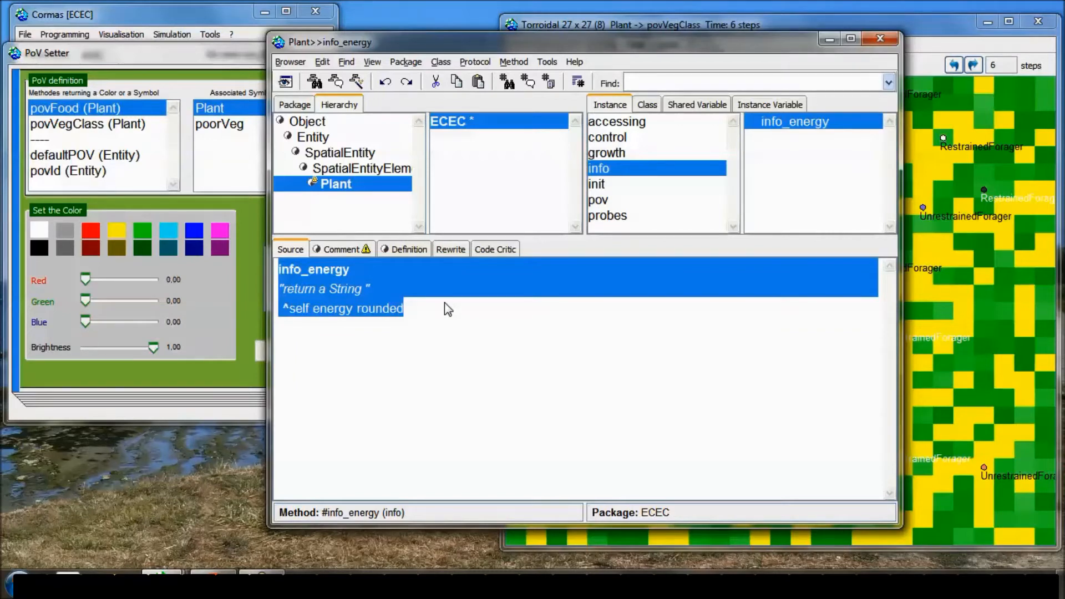
{"action": "left_click", "coordinate": [444, 303]}
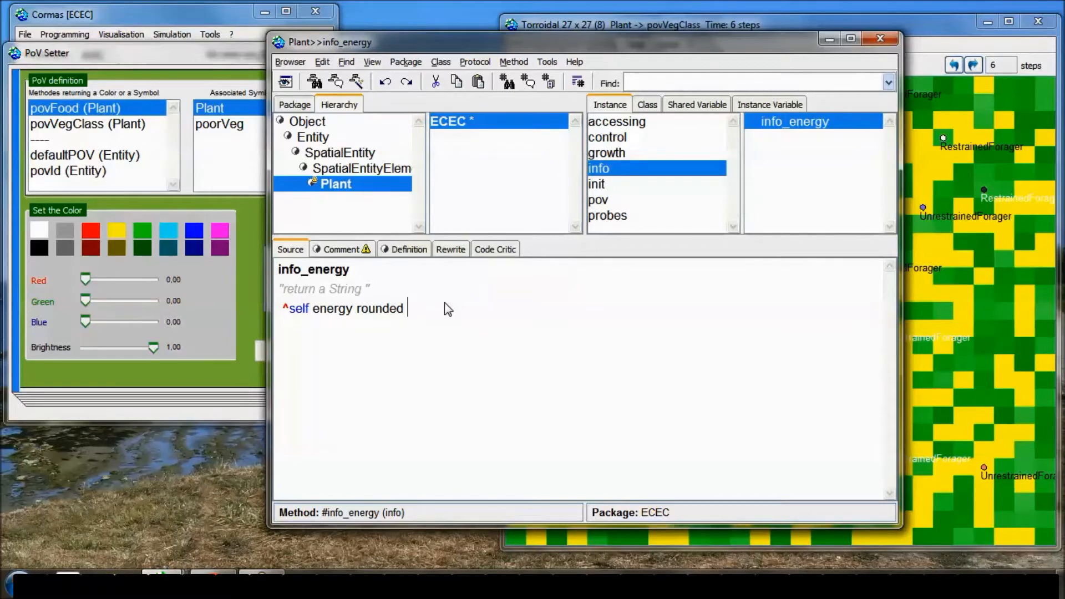
{"action": "type", "text": "printString"}
{"action": "left_click", "coordinate": [441, 309]}
{"action": "type", "text": "t"}
{"action": "key", "text": "ctrl+s"}
- Set the Forager point of view on the grid to povEnergy
{"action": "left_click", "coordinate": [721, 24]}
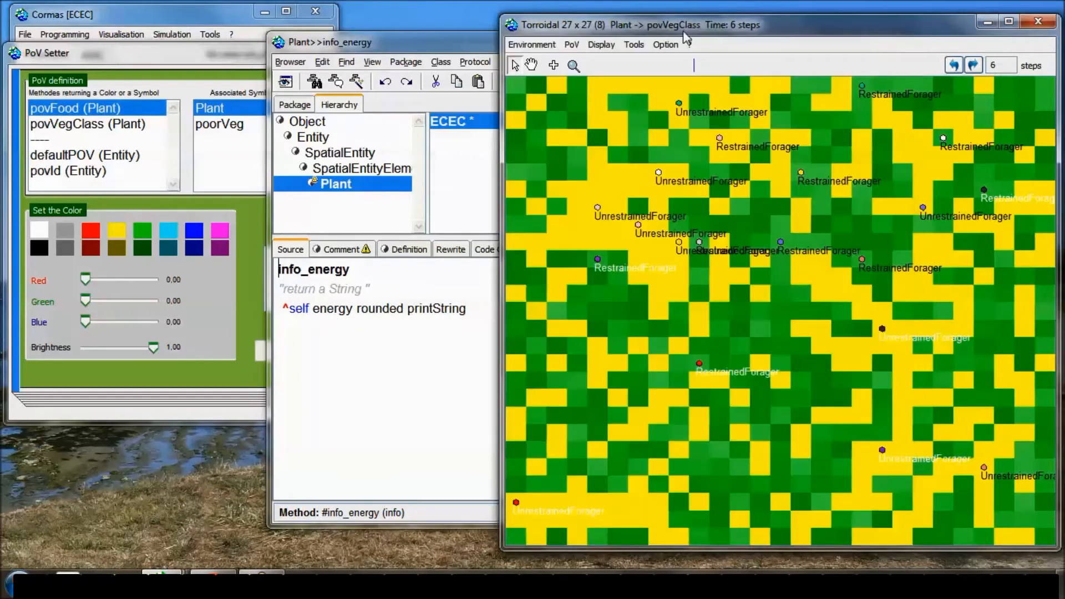
{"action": "left_click", "coordinate": [572, 45]}
{"action": "mouse_move", "coordinate": [588, 99]}
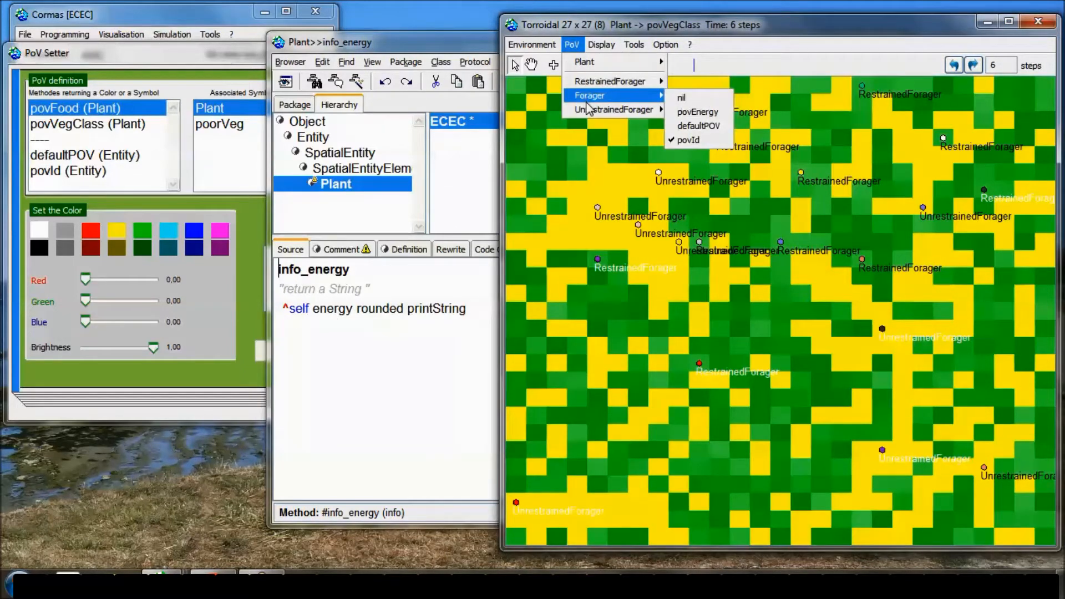
{"action": "left_click", "coordinate": [696, 111]}
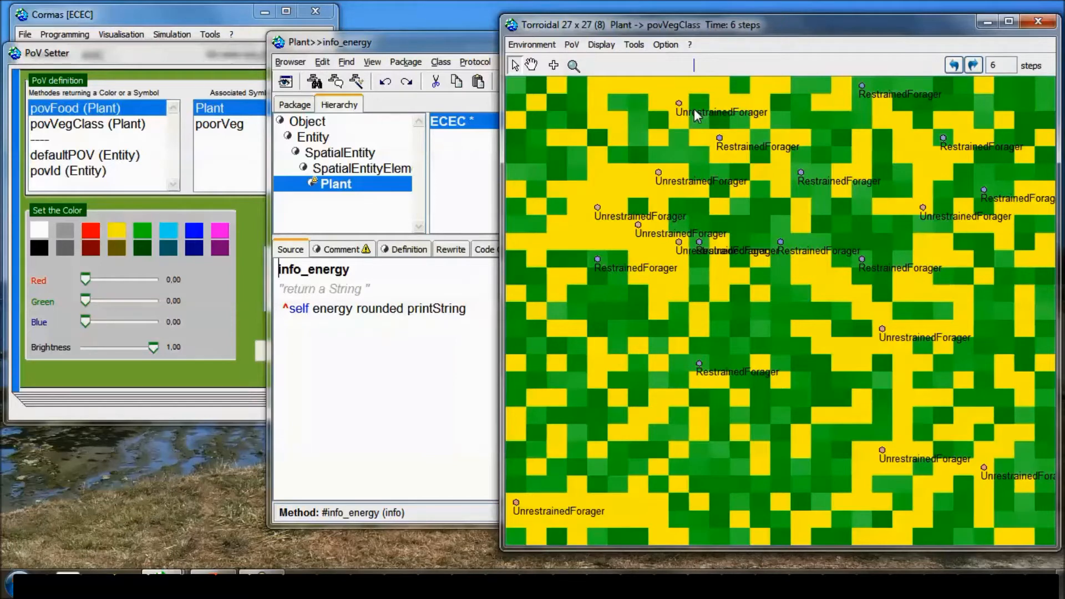
{"action": "left_click", "coordinate": [572, 44]}
{"action": "mouse_move", "coordinate": [660, 64]}
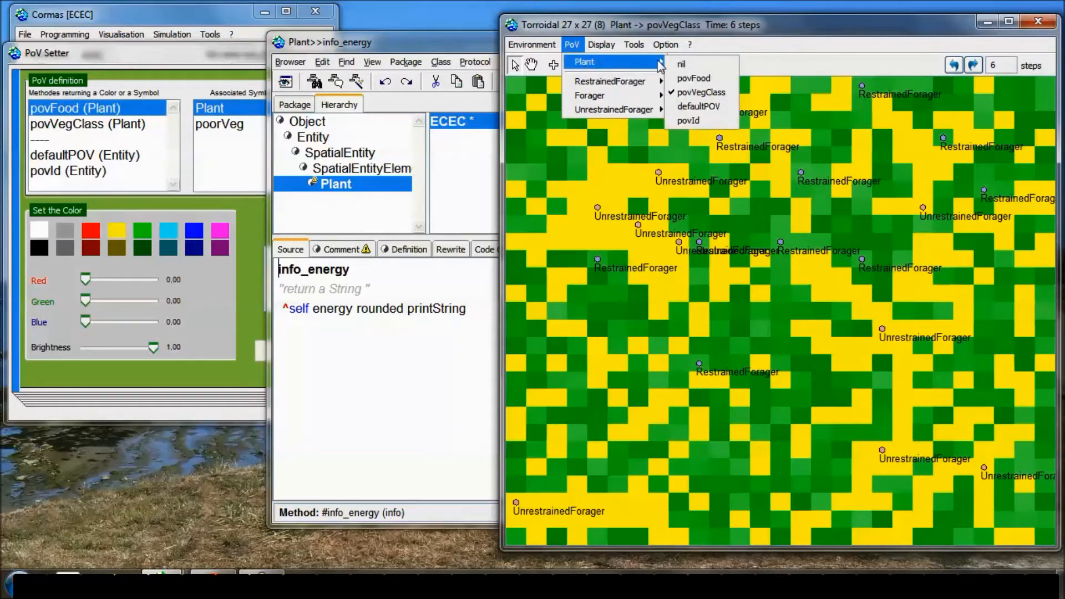
{"action": "left_click", "coordinate": [709, 81]}
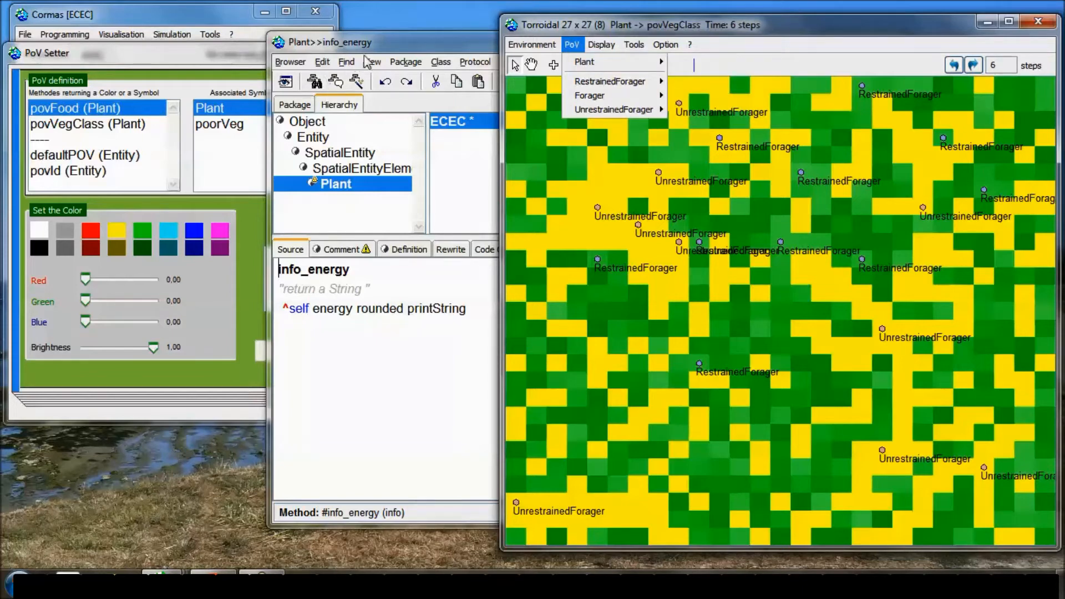
{"action": "left_click", "coordinate": [227, 54]}
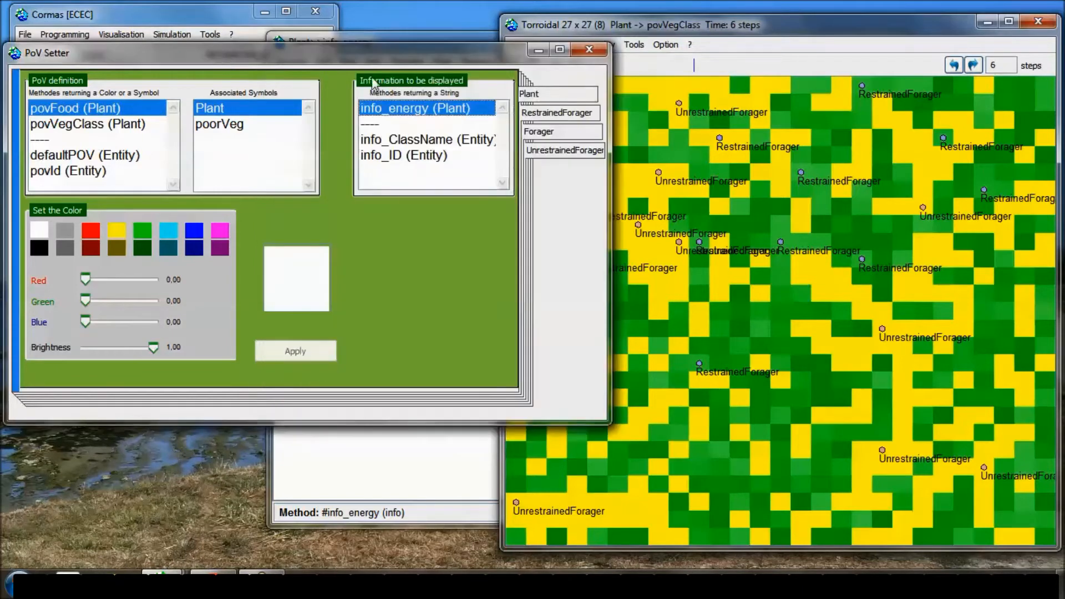
- Display the info_energy information of the Plant cells on the grid
{"action": "left_click", "coordinate": [641, 19]}
{"action": "left_click", "coordinate": [601, 45]}
{"action": "mouse_move", "coordinate": [635, 69]}
{"action": "mouse_move", "coordinate": [699, 64]}
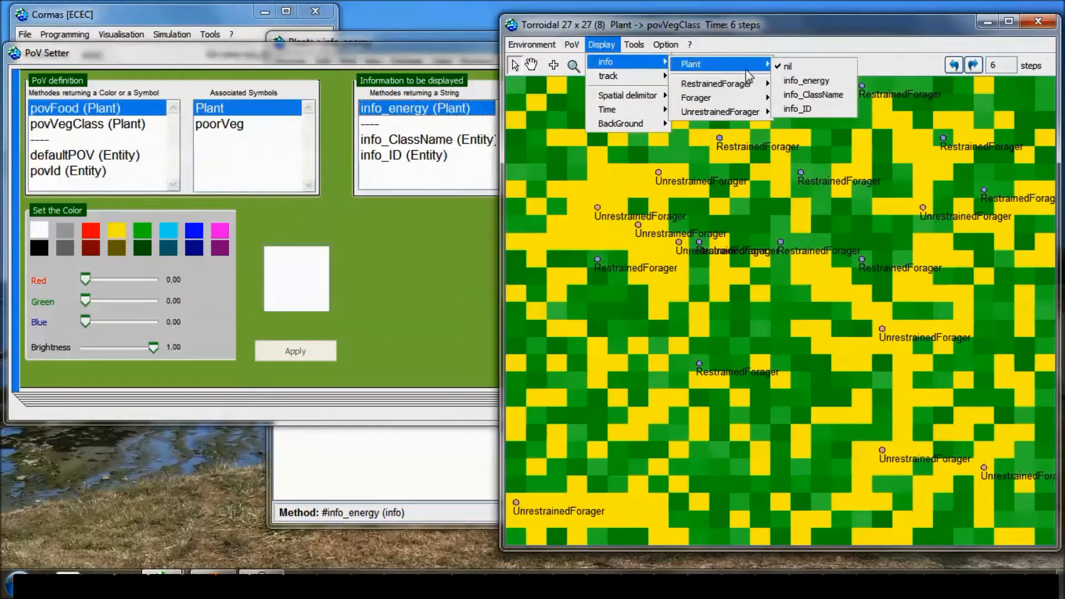
{"action": "left_click", "coordinate": [830, 84]}
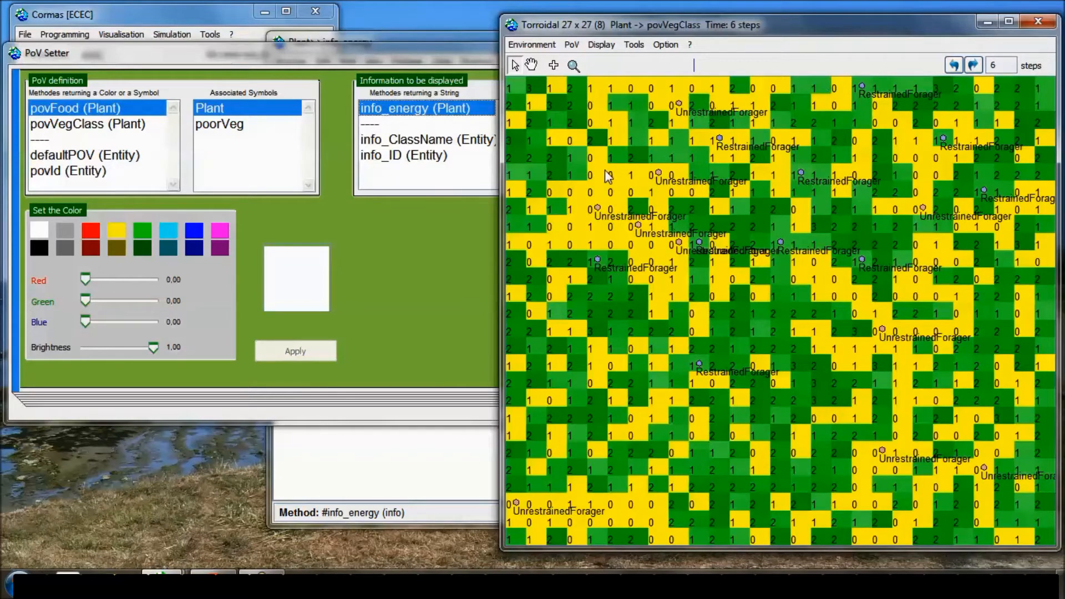
- Bring the code browser showing Plant's info_energy method to the front and dismiss the Windows colour-scheme prompt
{"action": "left_click", "coordinate": [401, 474]}
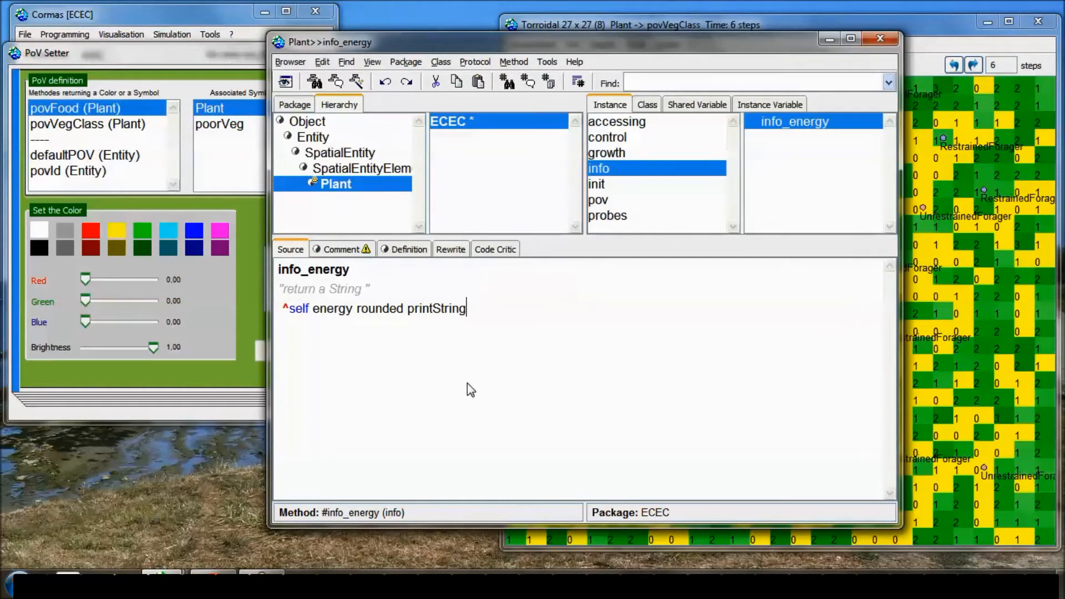
{"action": "left_click", "coordinate": [218, 56]}
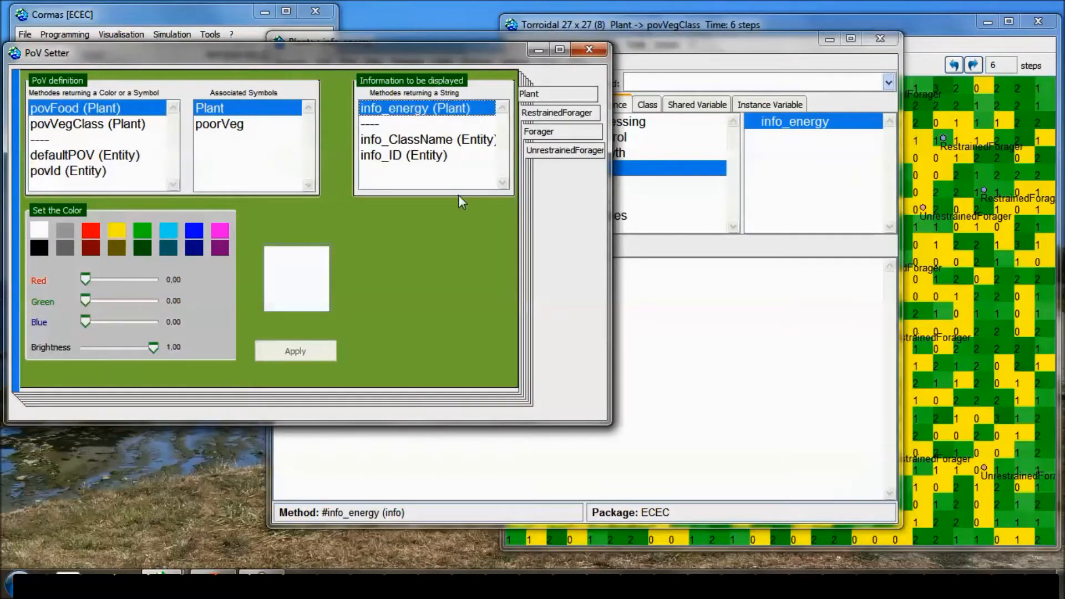
{"action": "left_click", "coordinate": [671, 379]}
{"action": "left_click", "coordinate": [605, 344]}
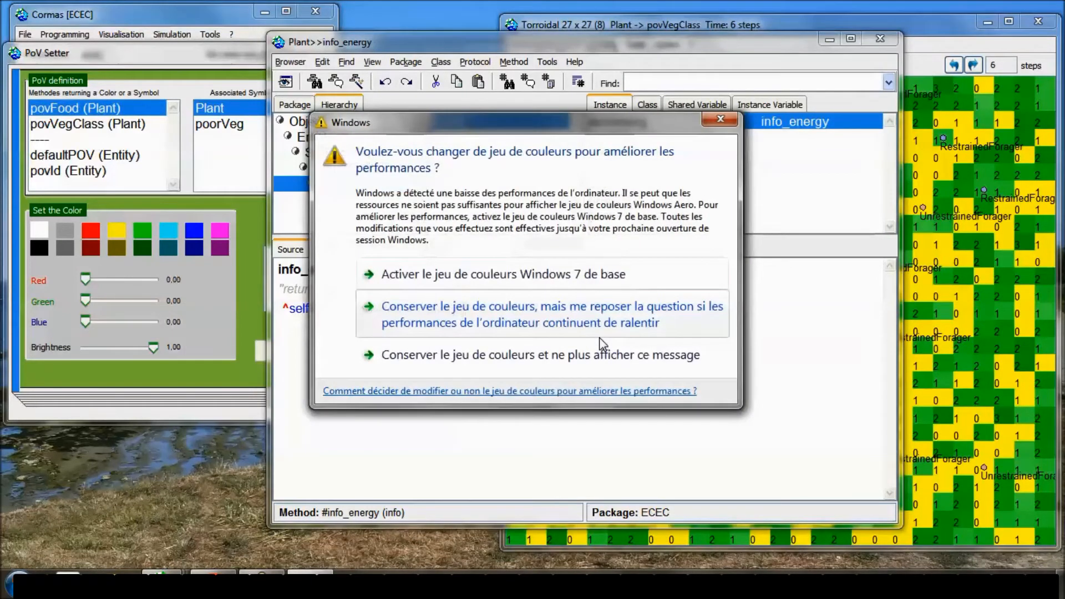
{"action": "left_click", "coordinate": [721, 120]}
{"action": "key", "text": "ctrl+a"}
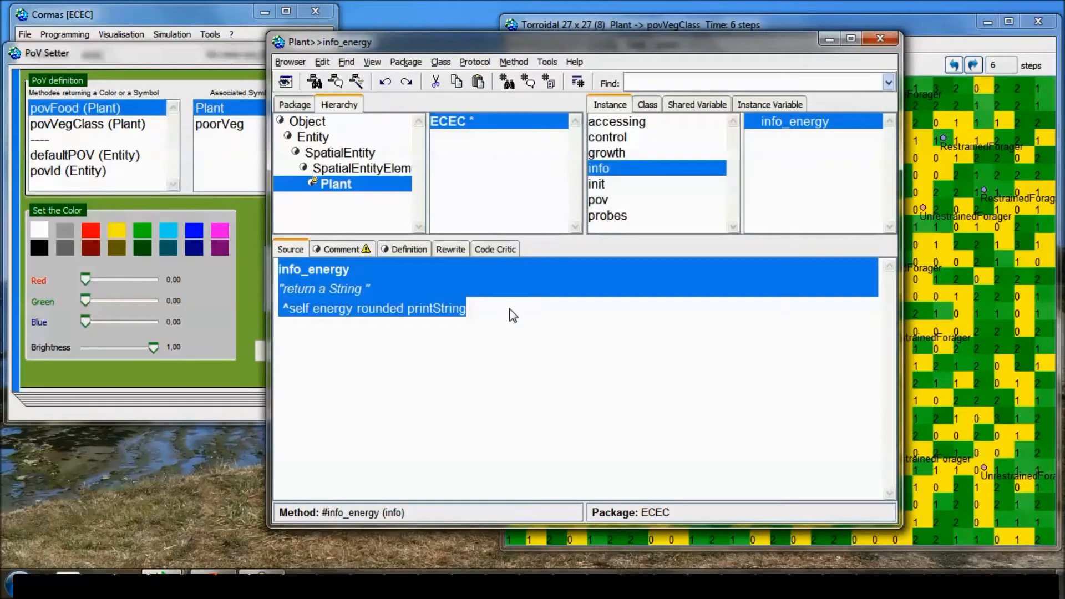
- Comment out the line "^self energy rounded printString" in Plant's info_energy method and start a new line below it
{"action": "left_click", "coordinate": [509, 308]}
{"action": "key", "text": "Up"}
{"action": "key", "text": "Right"}
{"action": "key", "text": "Right"}
{"action": "key", "text": "Right"}
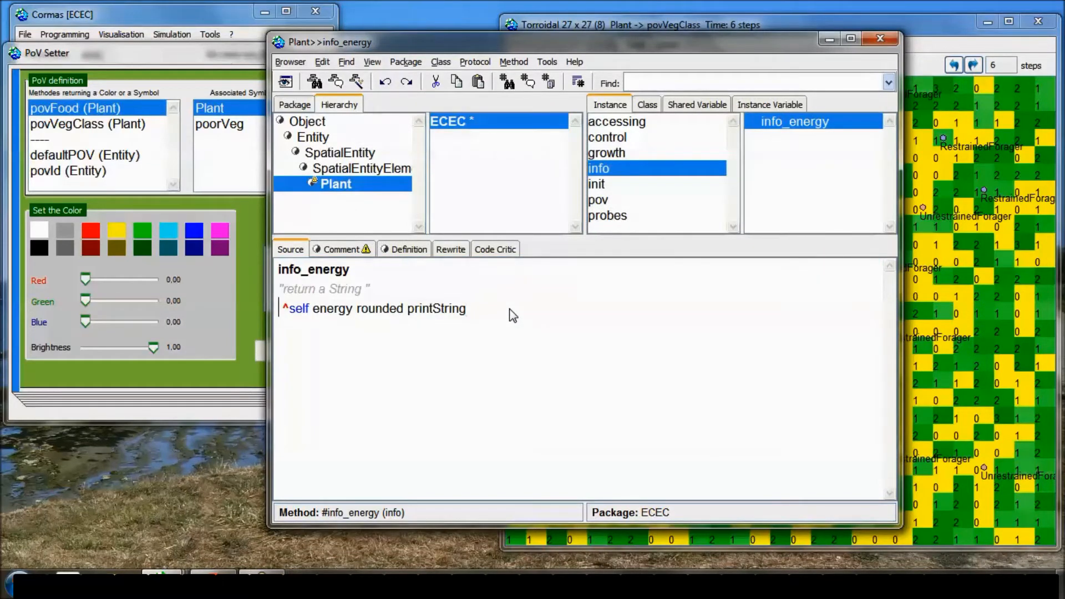
{"action": "key", "text": "shift+End"}
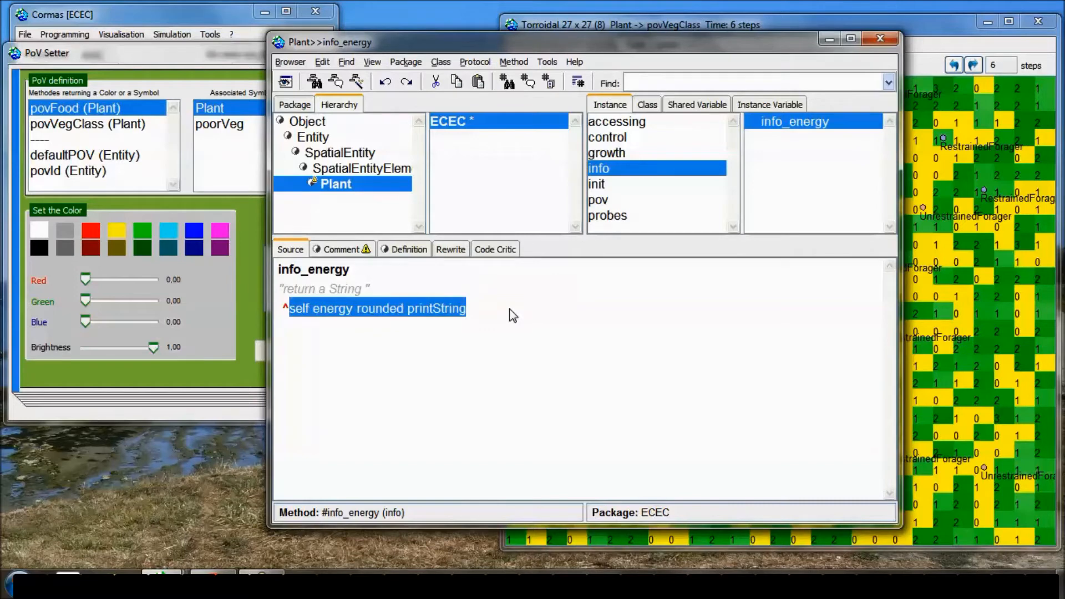
{"action": "key", "text": "Left"}
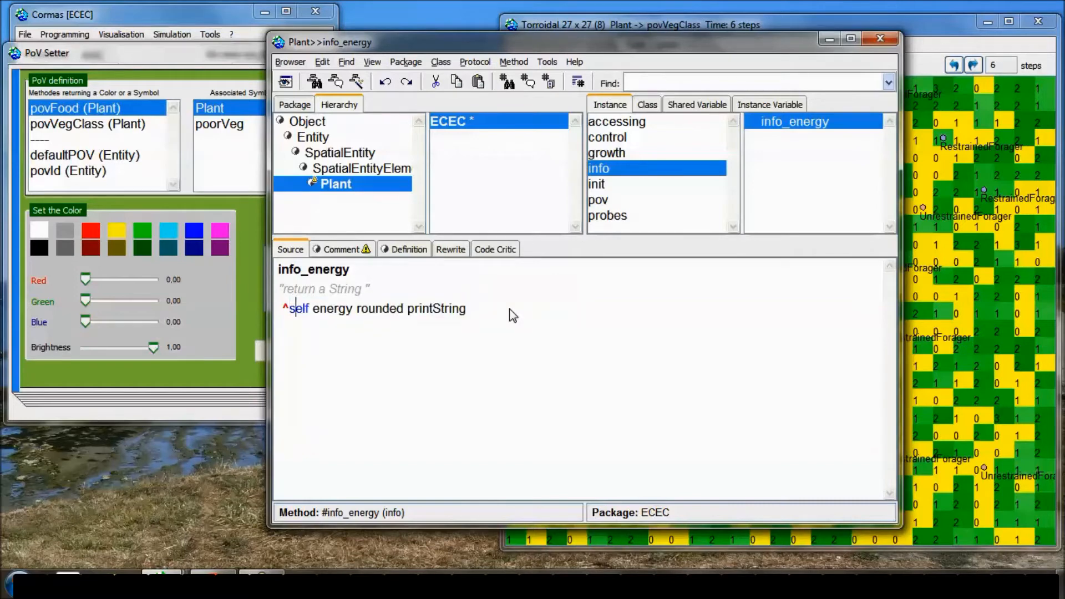
{"action": "key", "text": "Home"}
{"action": "type", "text": "\""}
{"action": "key", "text": "End"}
{"action": "type", "text": "\""}
{"action": "key", "text": "Return"}
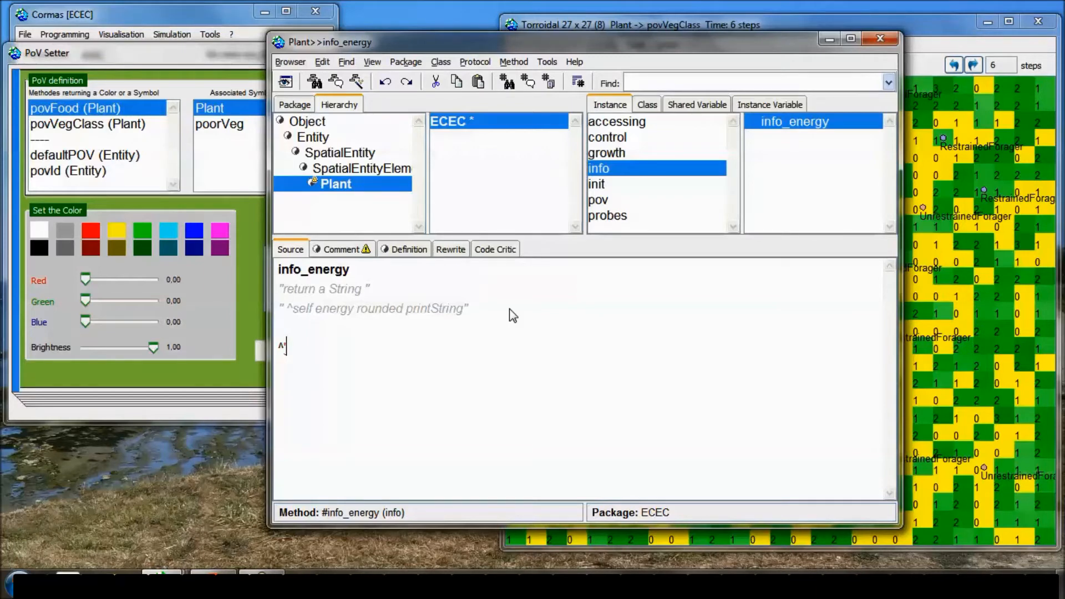
- Make Plant's info_energy method return the string 'Hi' with the line ^'Hi' and save the method
{"action": "type", "text": "^'Hi'"}
{"action": "key", "text": "Left"}
{"action": "key", "text": "Left"}
{"action": "key", "text": "Left"}
- Reapply the info_energy information of the Plant cells on the grid to show the 'Hi' string
{"action": "left_click", "coordinate": [660, 24]}
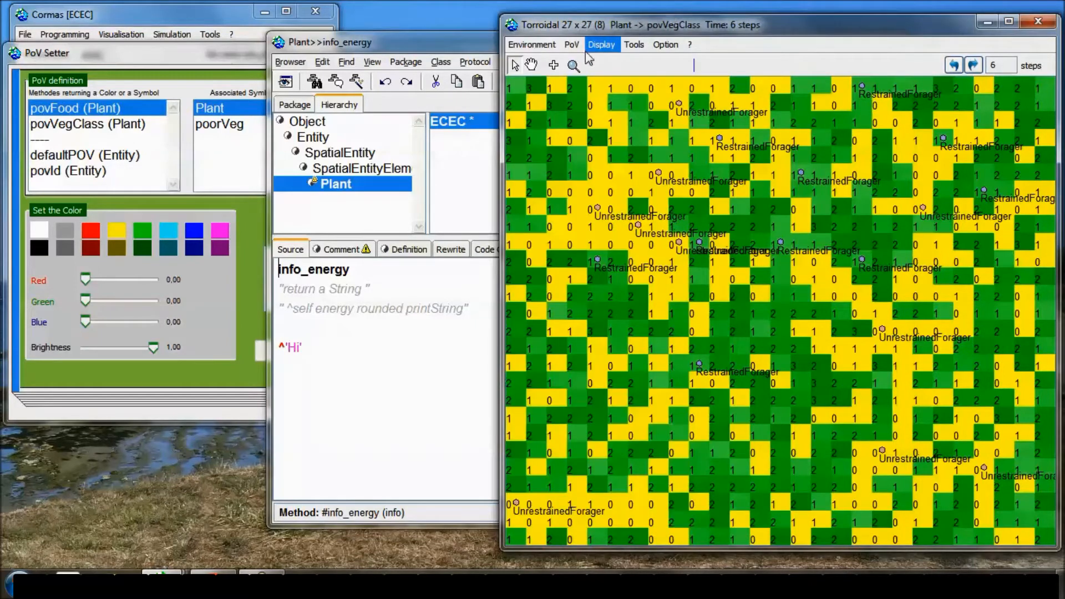
{"action": "left_click", "coordinate": [601, 44]}
{"action": "mouse_move", "coordinate": [611, 61]}
{"action": "mouse_move", "coordinate": [716, 64]}
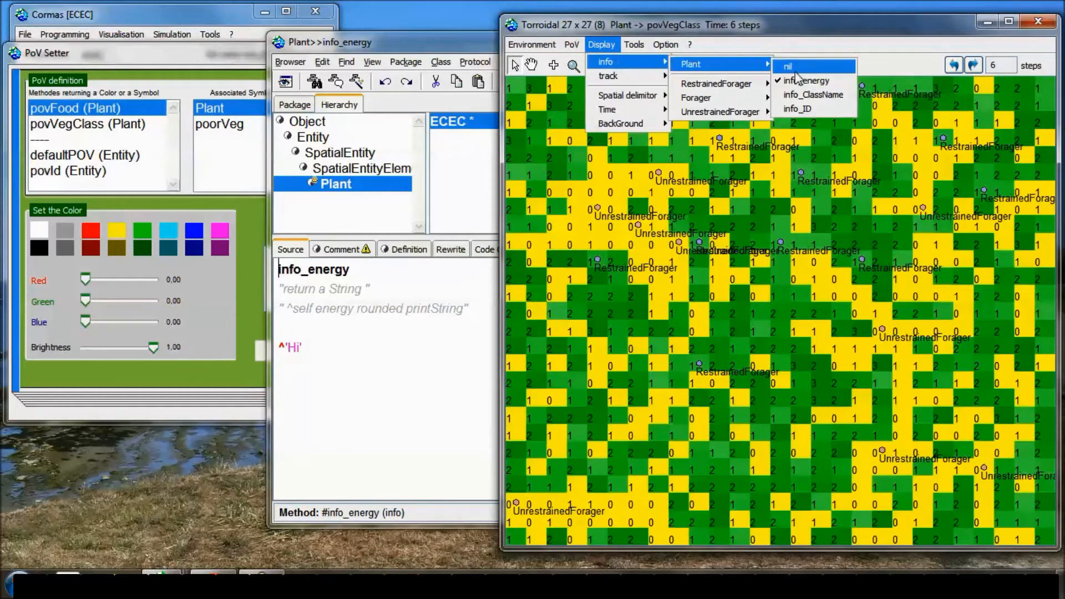
{"action": "left_click", "coordinate": [803, 80]}
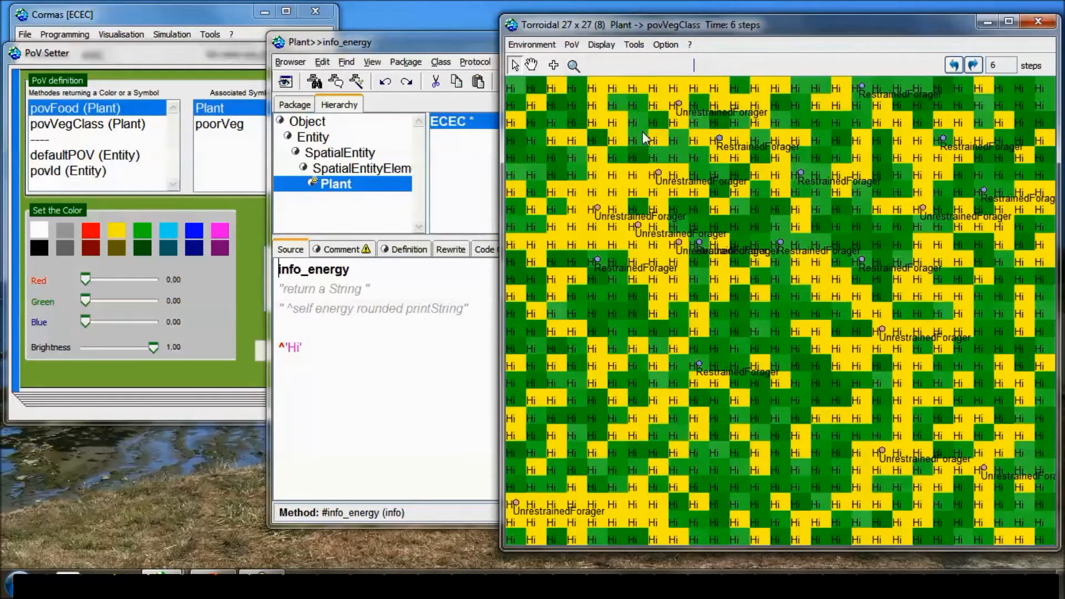
- Insert the condition self energy < 1 before 'Hi' in Plant's info_energy method and remove the leading return caret
{"action": "left_click", "coordinate": [356, 348]}
{"action": "key", "text": "Up"}
{"action": "key", "text": "Down"}
{"action": "key", "text": "Right"}
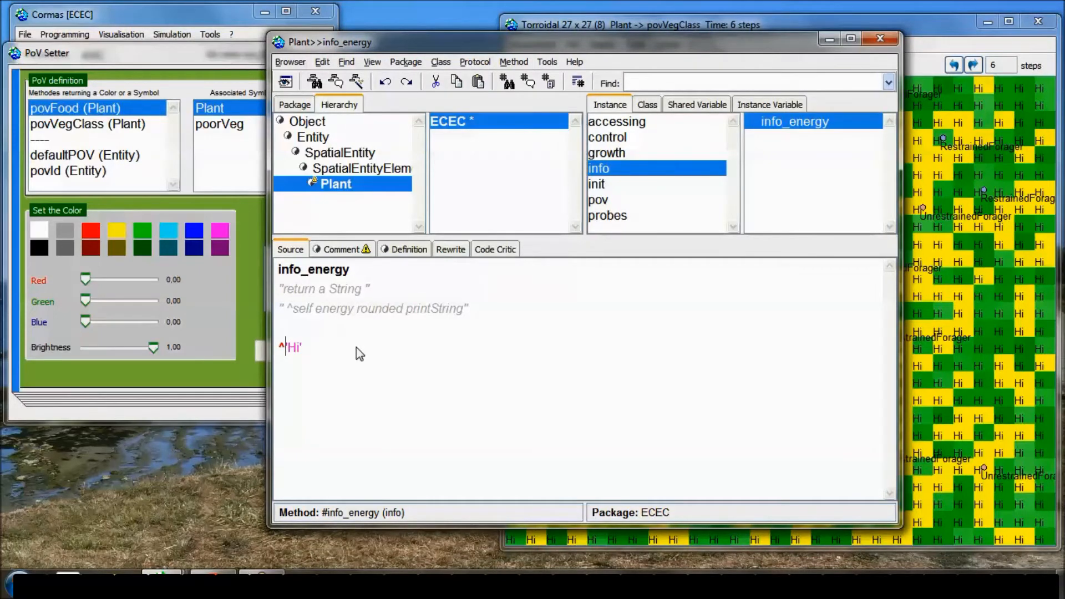
{"action": "type", "text": "self energy < 1"}
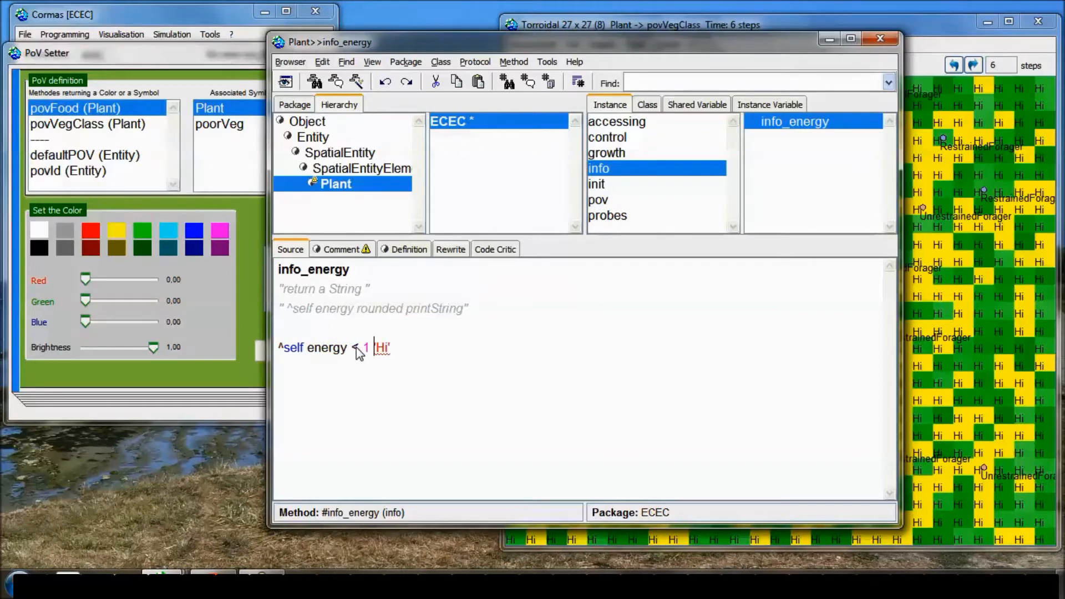
{"action": "key", "text": "Home"}
{"action": "key", "text": "Delete"}
{"action": "key", "text": "Right"}
{"action": "key", "text": "Right"}
{"action": "key", "text": "Right"}
{"action": "key", "text": "Right"}
{"action": "key", "text": "Right"}
{"action": "key", "text": "Right"}
{"action": "key", "text": "Right"}
{"action": "key", "text": "Right"}
{"action": "key", "text": "Right"}
{"action": "key", "text": "Right"}
{"action": "key", "text": "Right"}
{"action": "key", "text": "Right"}
{"action": "key", "text": "Right"}
{"action": "key", "text": "Right"}
- Complete the condition in info_energy with ifTrue:[^'problem'] ifFalse:[^''] in place of 'Hi' and save the method
{"action": "type", "text": "ifTrue:["}
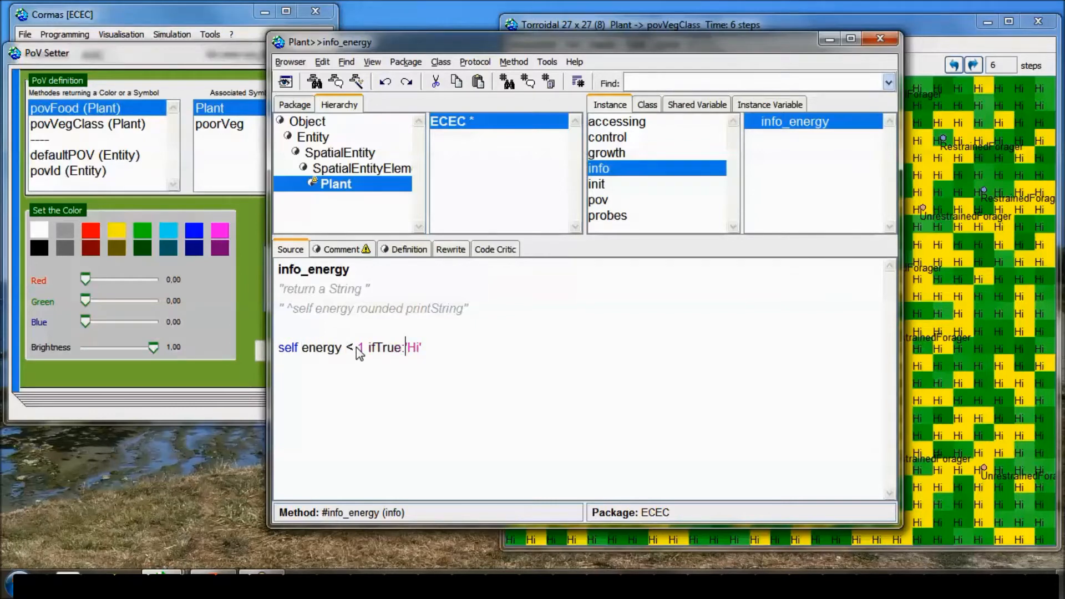
{"action": "key", "text": "Right"}
{"action": "key", "text": "shift+End"}
{"action": "type", "text": "problem'] ifFalse:"}
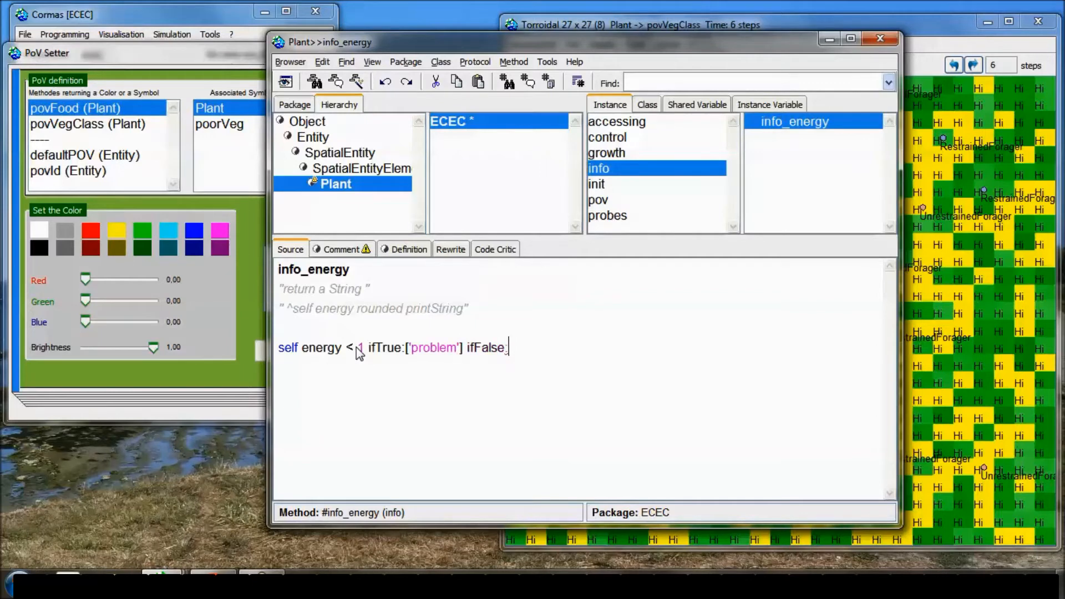
{"action": "type", "text": "[^\""}
{"action": "type", "text": "]"}
{"action": "left_click", "coordinate": [411, 352]}
{"action": "type", "text": "^"}
{"action": "key", "text": "End"}
{"action": "key", "text": "ctrl+s"}
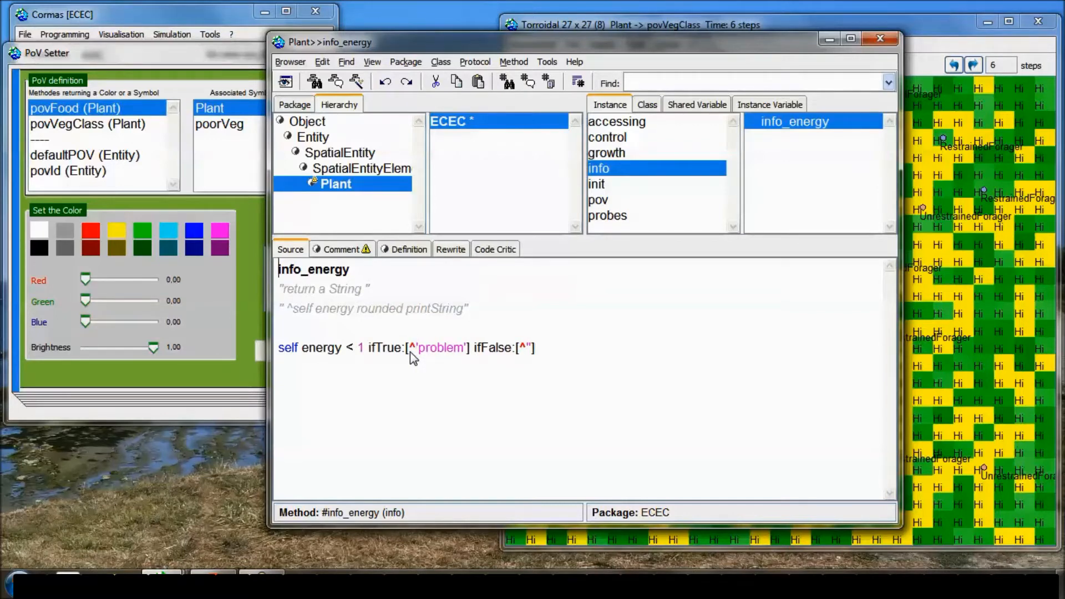
- Refresh the Plant cells' info_energy information on the grid using the new conditional code
{"action": "left_click", "coordinate": [722, 15]}
{"action": "left_click", "coordinate": [601, 44]}
{"action": "mouse_move", "coordinate": [606, 61]}
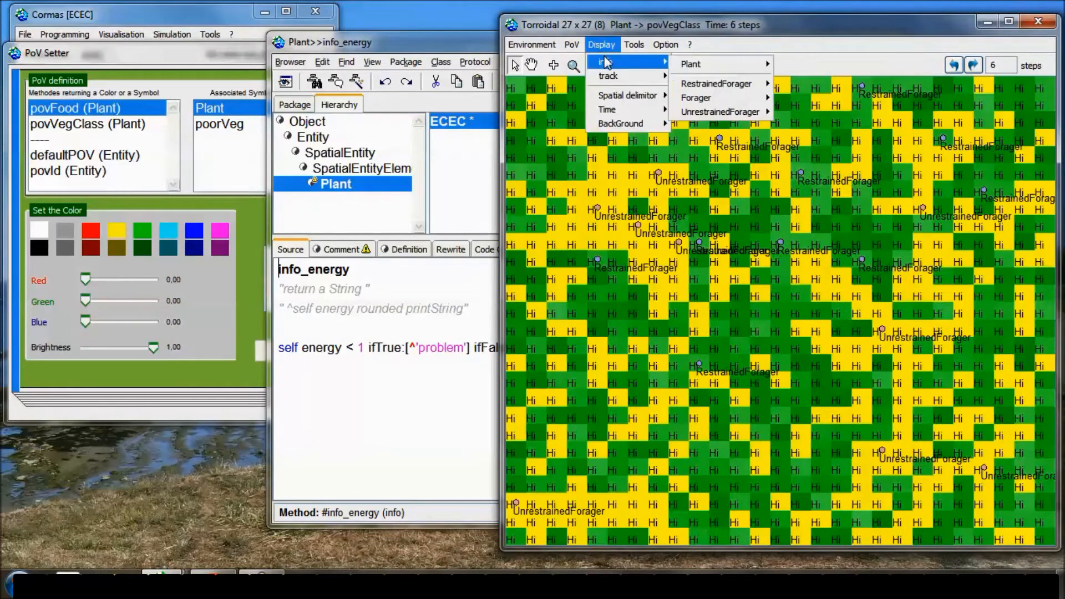
{"action": "mouse_move", "coordinate": [718, 65]}
{"action": "left_click", "coordinate": [805, 80]}
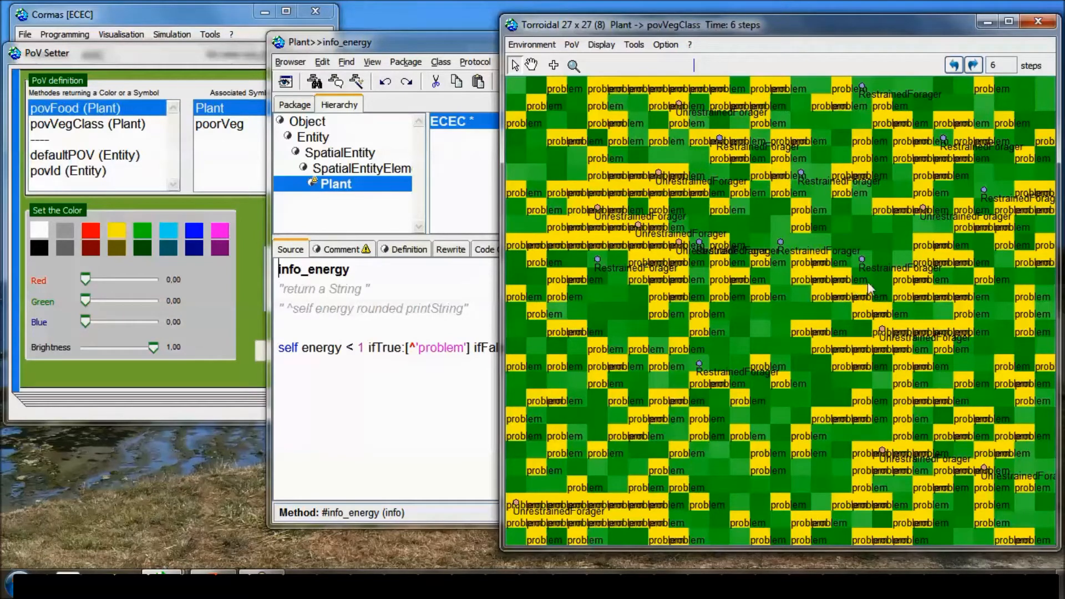
- Turn off the info_ClassName information of the Forager agents on the grid
{"action": "left_click", "coordinate": [572, 44]}
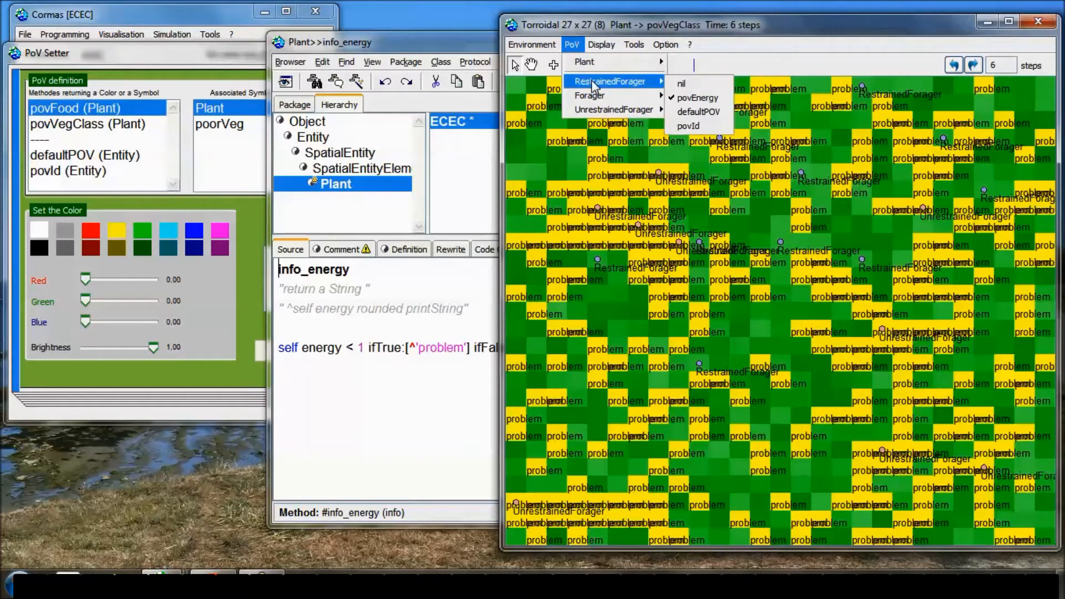
{"action": "mouse_move", "coordinate": [600, 99]}
{"action": "mouse_move", "coordinate": [601, 44]}
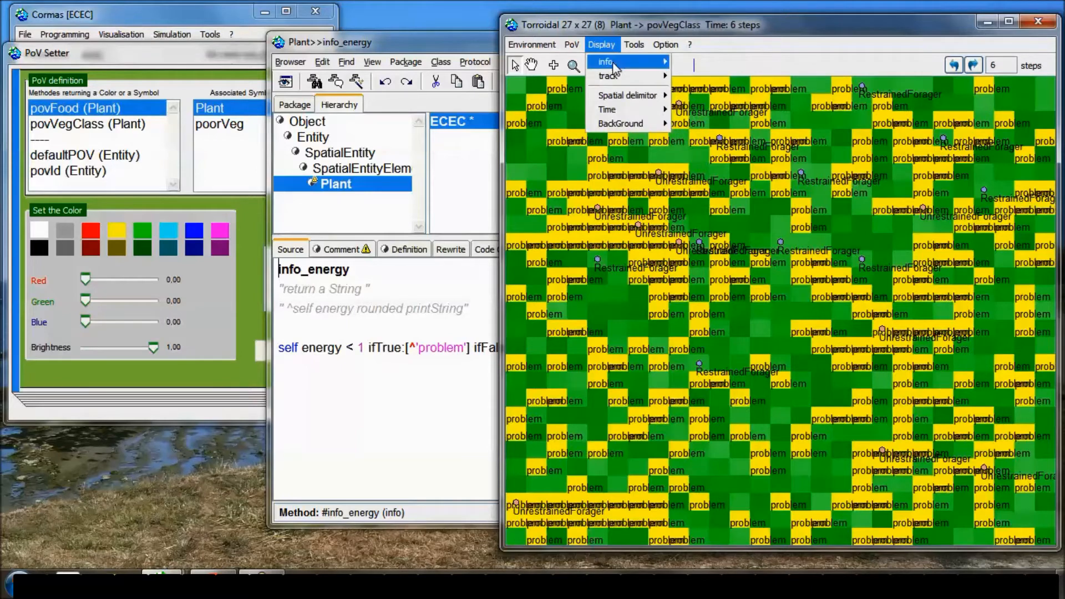
{"action": "mouse_move", "coordinate": [610, 62]}
{"action": "mouse_move", "coordinate": [708, 100]}
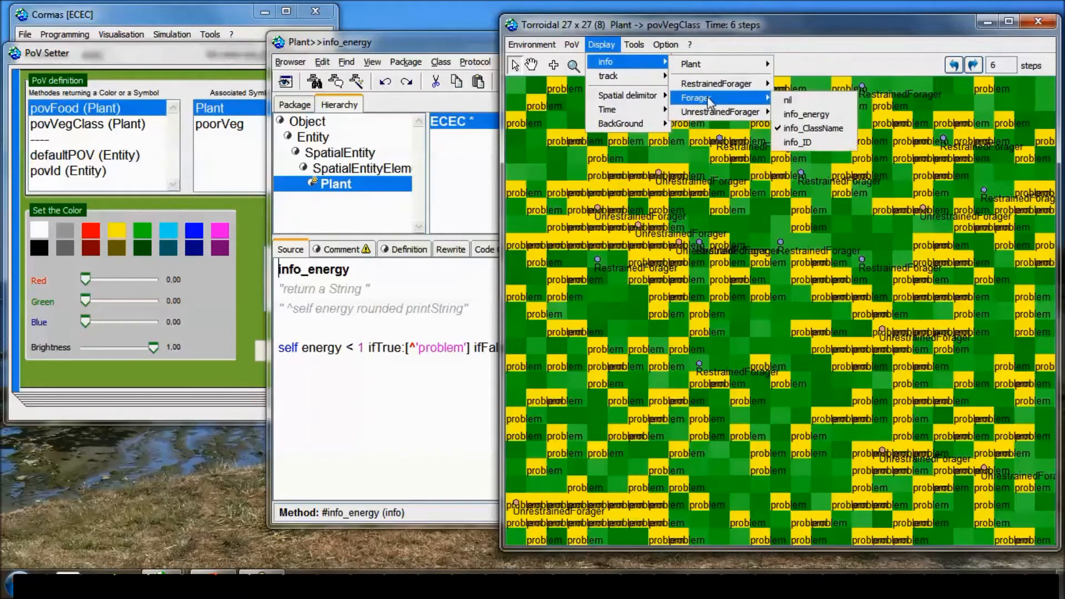
{"action": "left_click", "coordinate": [817, 129]}
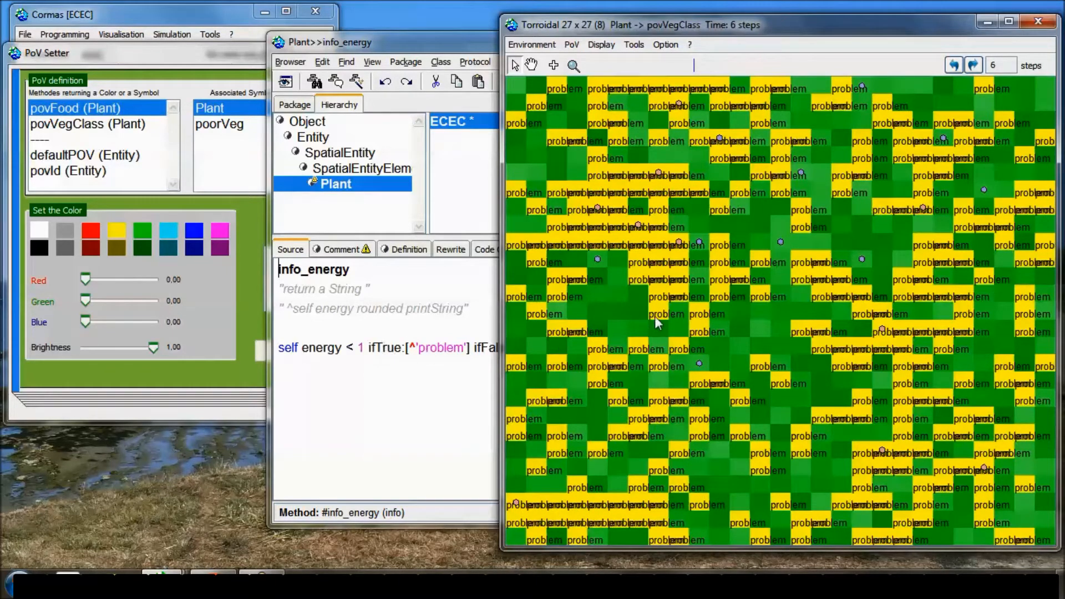
- Add a new information method named info_problem to Plant from the PoV Setter
{"action": "left_click", "coordinate": [418, 361]}
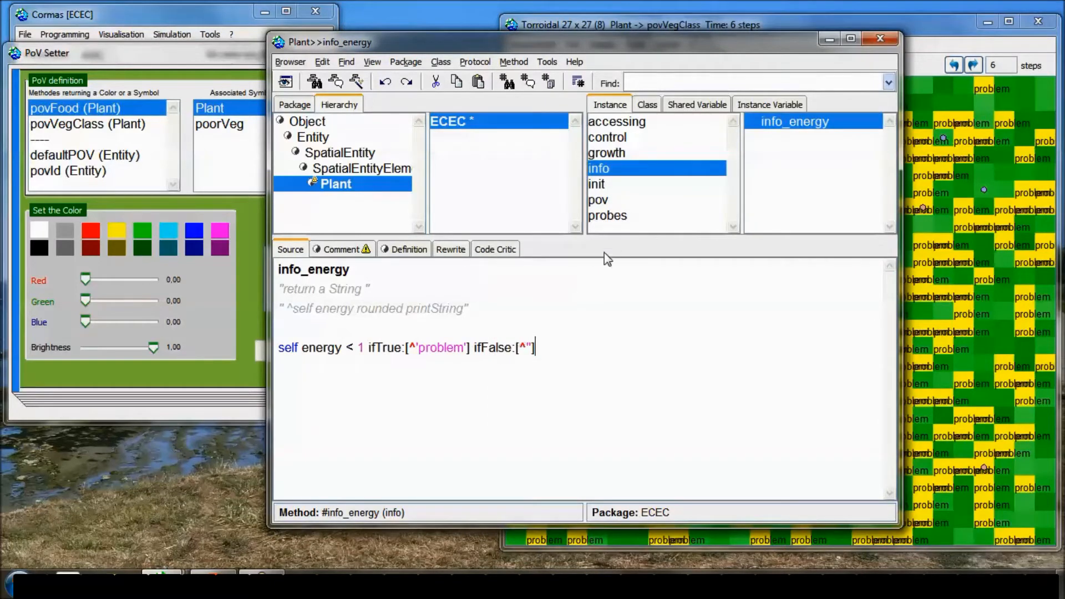
{"action": "key", "text": "ctrl+a"}
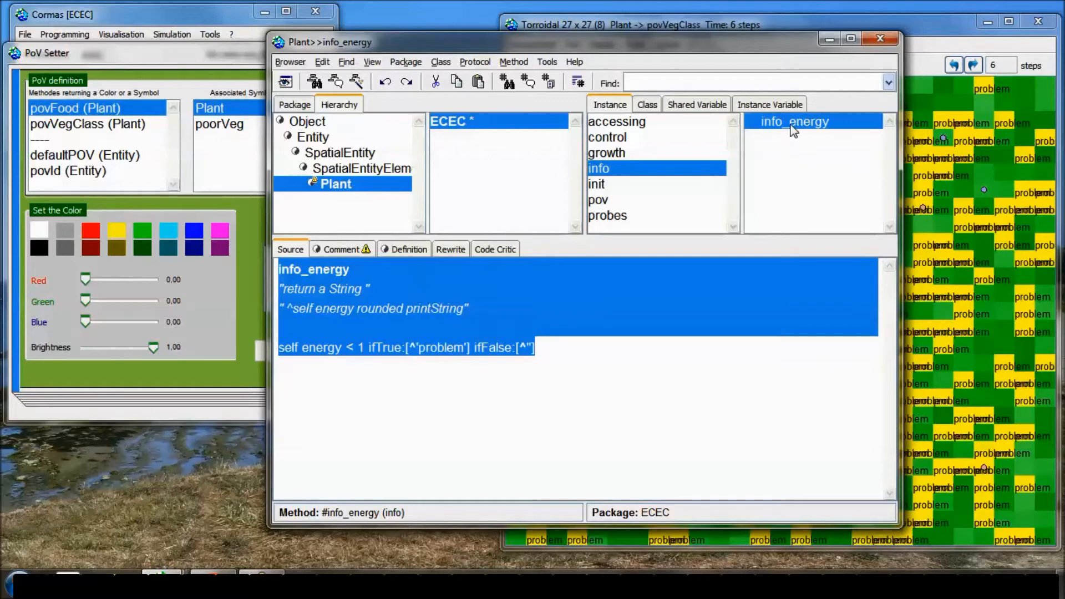
{"action": "left_click", "coordinate": [200, 93]}
{"action": "right_click", "coordinate": [421, 111]}
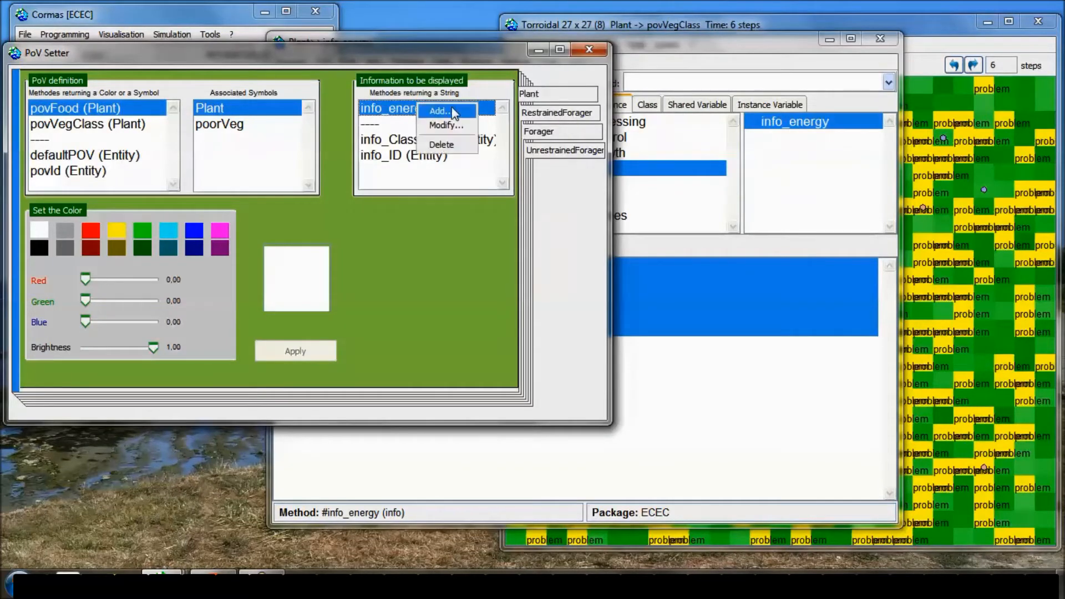
{"action": "left_click", "coordinate": [443, 111]}
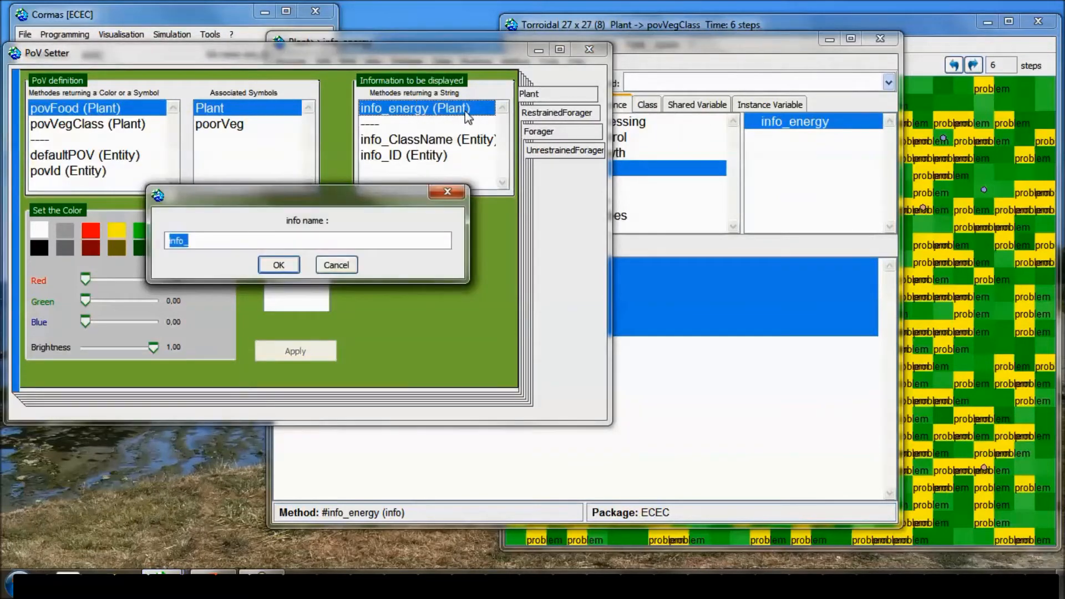
{"action": "left_click", "coordinate": [324, 241]}
{"action": "type", "text": "problem"}
{"action": "key", "text": "Return"}
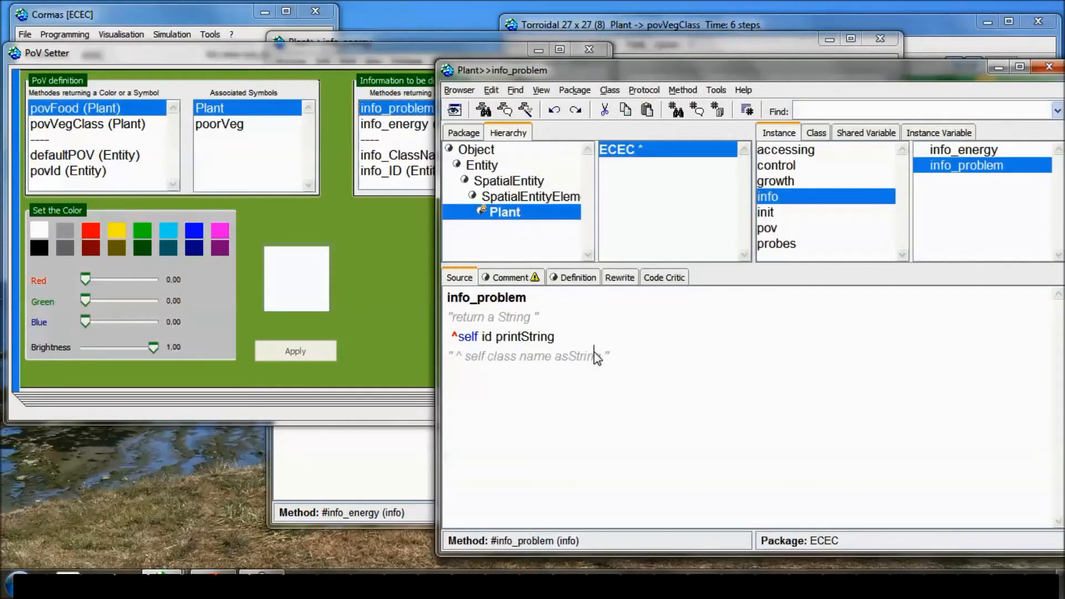
- Copy the conditional line "self energy < 1 ifTrue:[^'problem'] ifFalse:[^'']" from Plant's info_energy method
{"action": "left_click", "coordinate": [611, 356]}
{"action": "left_click", "coordinate": [347, 448]}
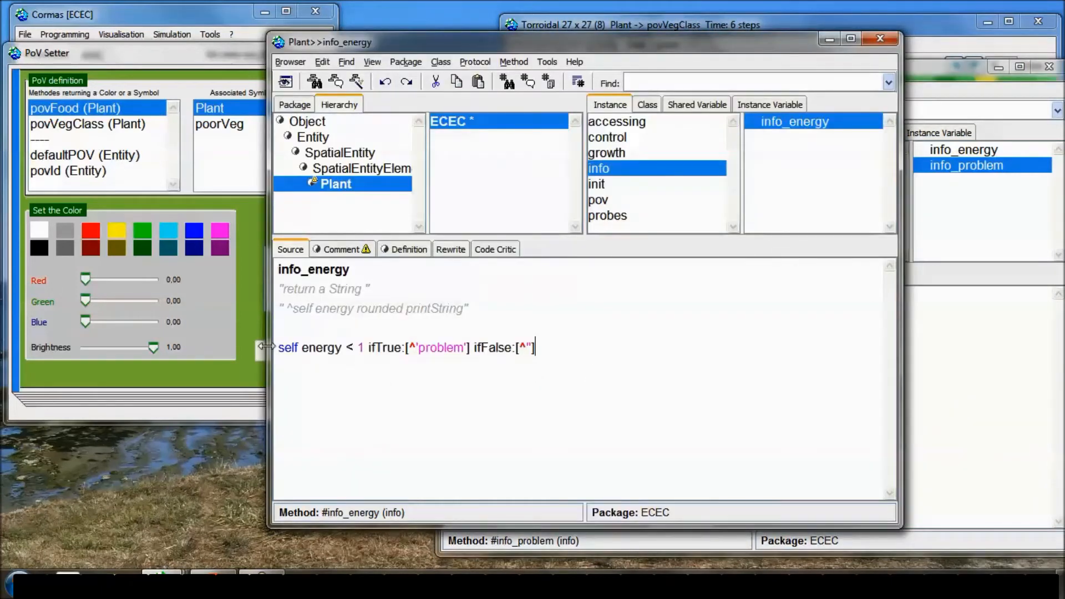
{"action": "left_click_drag", "start_coordinate": [281, 350], "coordinate": [536, 350]}
{"action": "key", "text": "ctrl+c"}
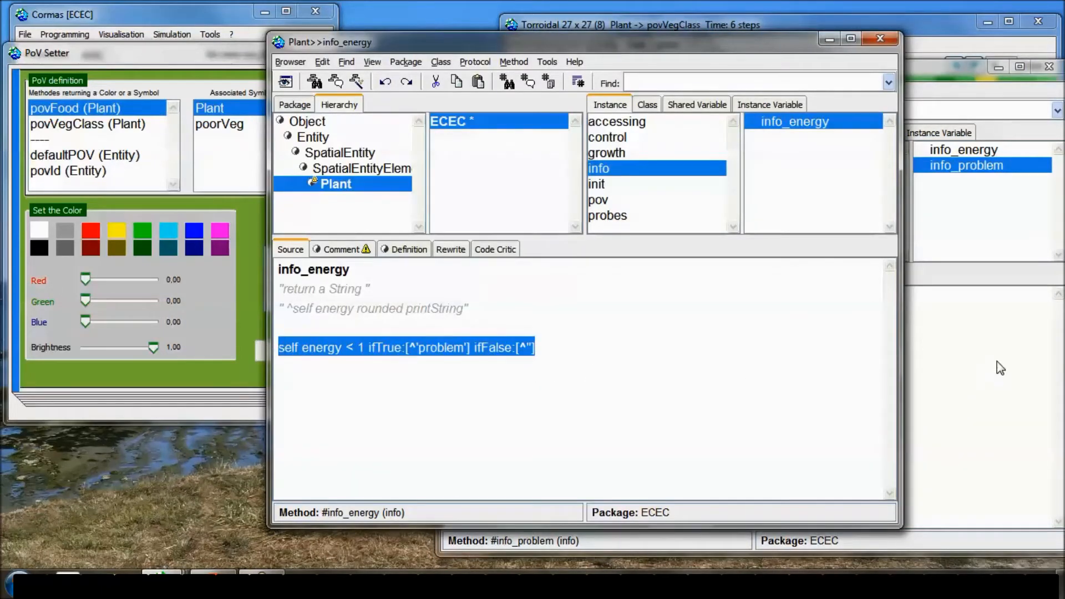
- Replace the default body of Plant's info_problem method with the copied conditional line and close both code browsers
{"action": "left_click", "coordinate": [1000, 368]}
{"action": "left_click", "coordinate": [465, 347]}
{"action": "left_click_drag", "start_coordinate": [448, 340], "coordinate": [713, 396]}
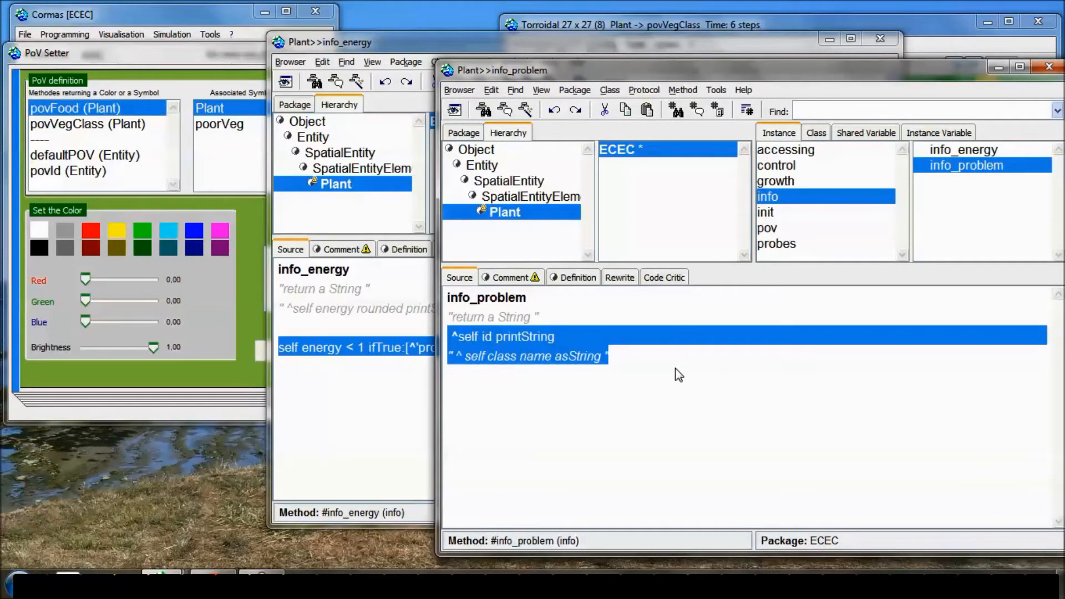
{"action": "key", "text": "ctrl+v"}
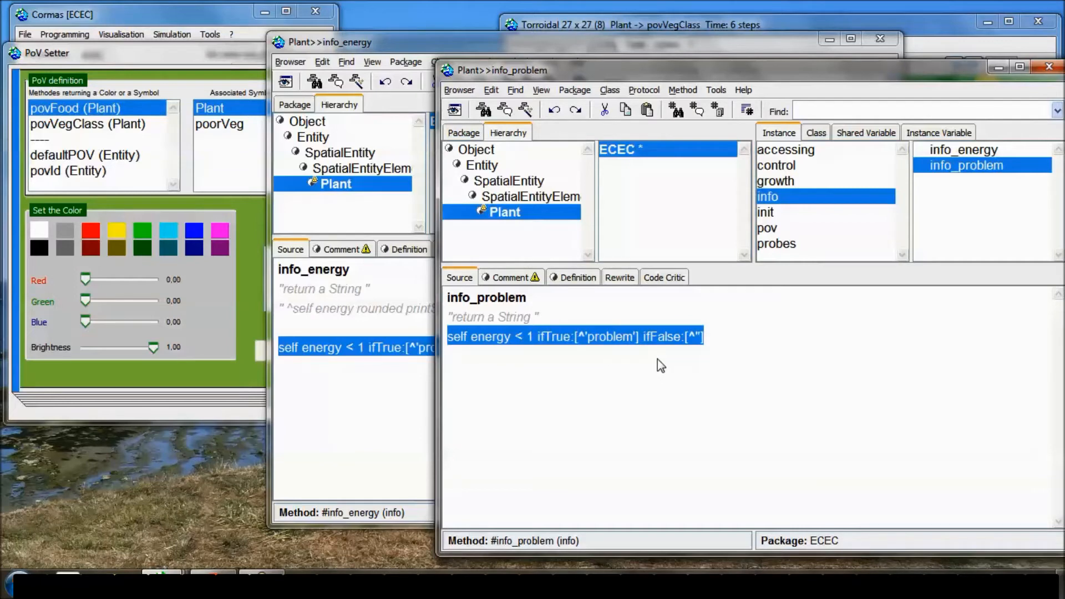
{"action": "left_click", "coordinate": [1048, 66]}
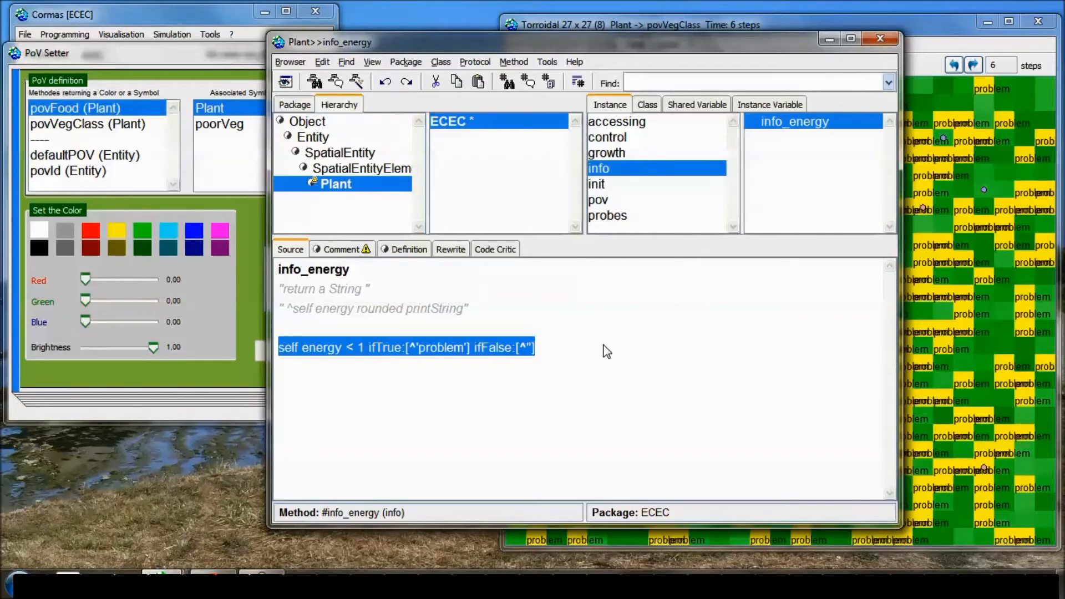
{"action": "left_click", "coordinate": [882, 37]}
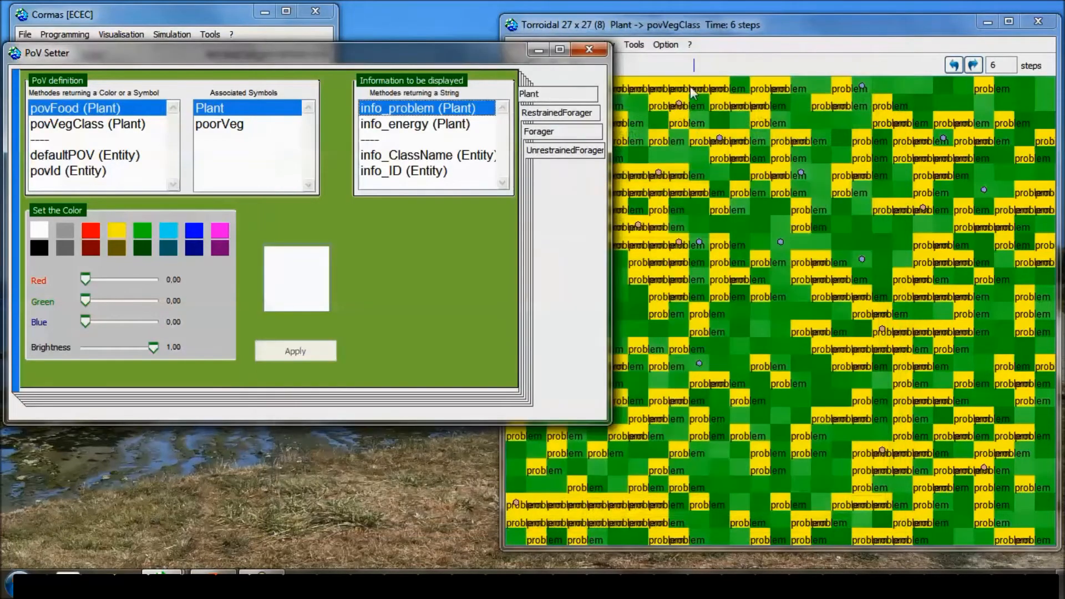
- Examine which information methods the spatial grid offers for Plant
{"action": "left_click", "coordinate": [711, 23]}
{"action": "left_click", "coordinate": [601, 45]}
{"action": "mouse_move", "coordinate": [606, 62]}
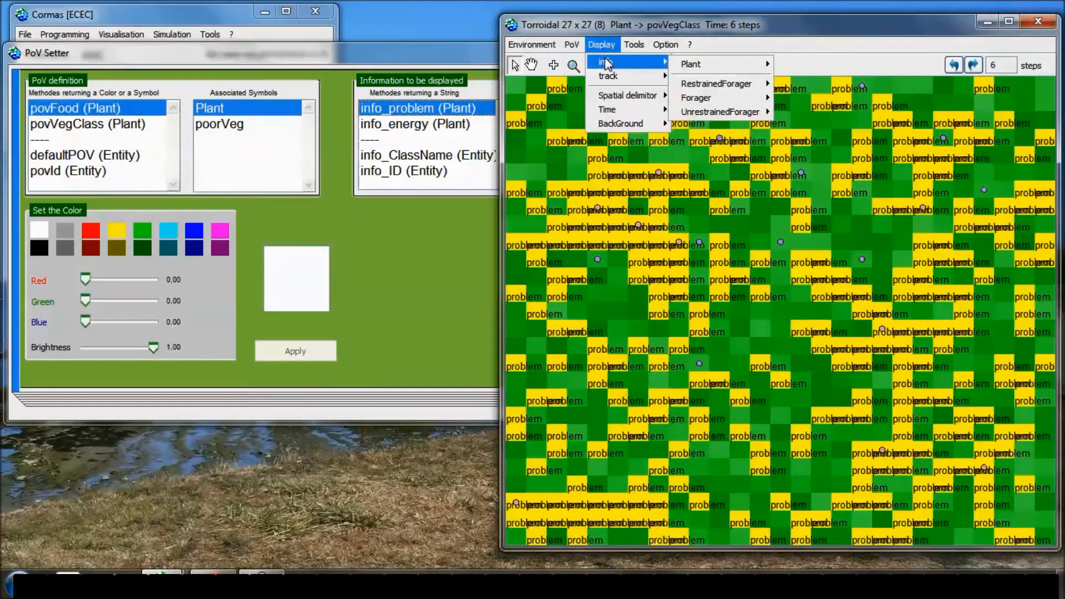
{"action": "mouse_move", "coordinate": [705, 63]}
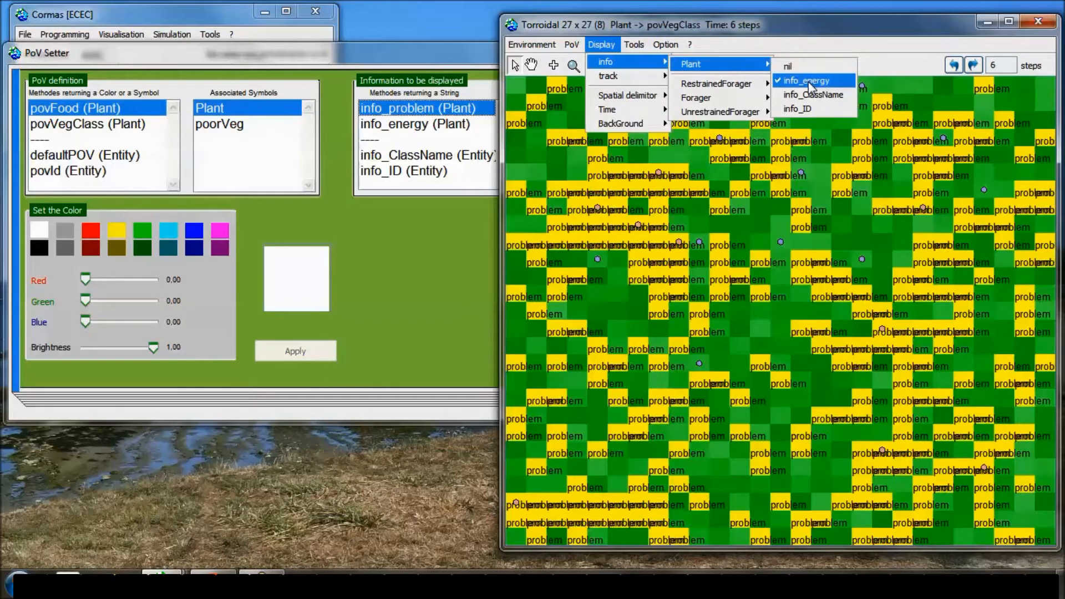
{"action": "left_click", "coordinate": [807, 81]}
- Re-open the spatial grid window, close the old one and enlarge the new one
{"action": "left_click", "coordinate": [529, 47]}
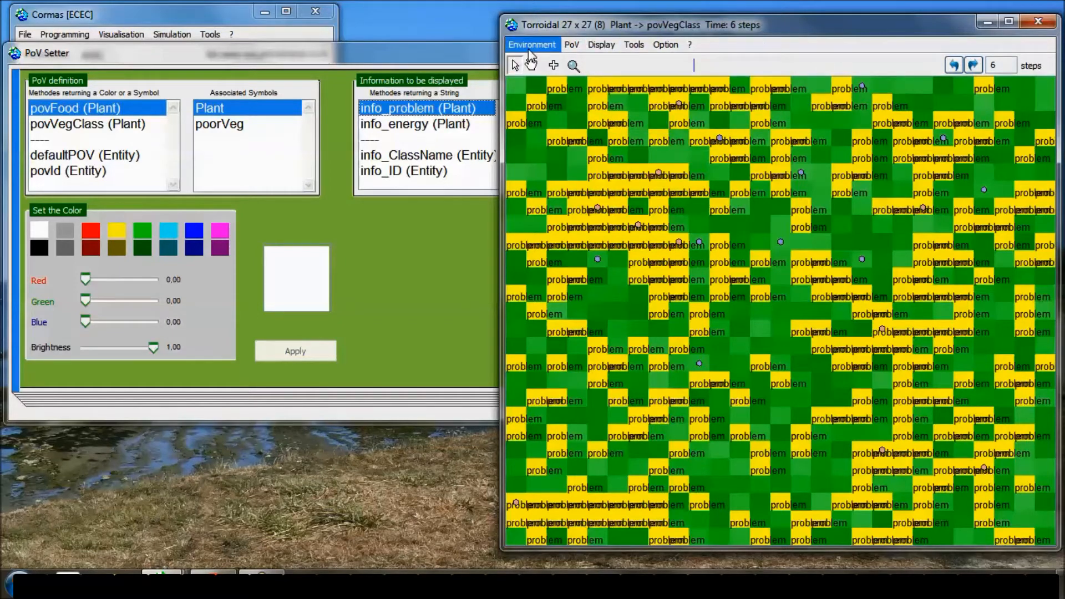
{"action": "left_click", "coordinate": [575, 25]}
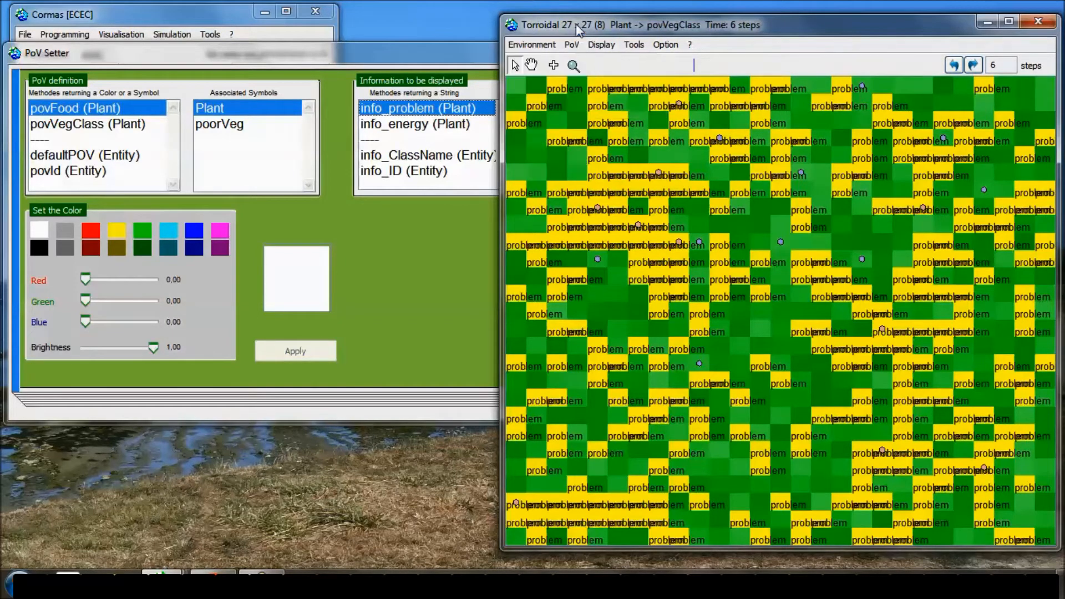
{"action": "left_click", "coordinate": [532, 48]}
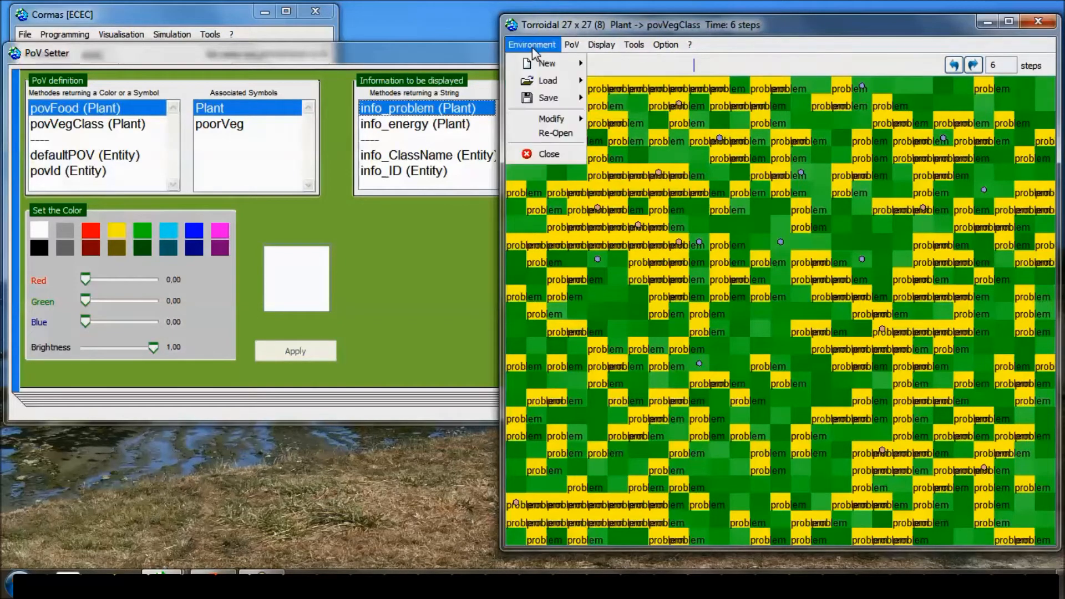
{"action": "left_click", "coordinate": [552, 133]}
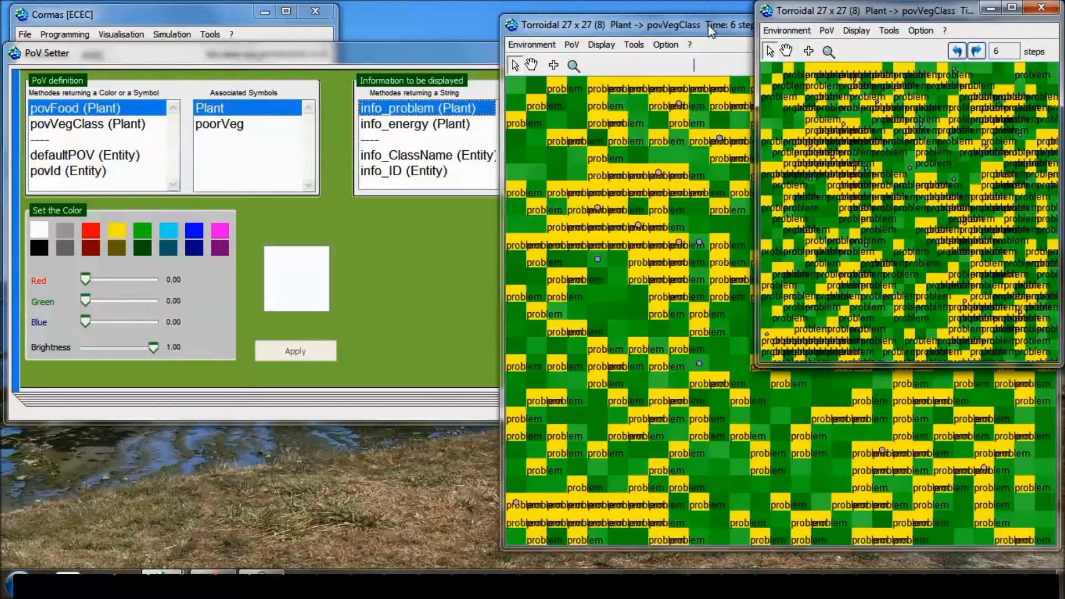
{"action": "left_click", "coordinate": [710, 26]}
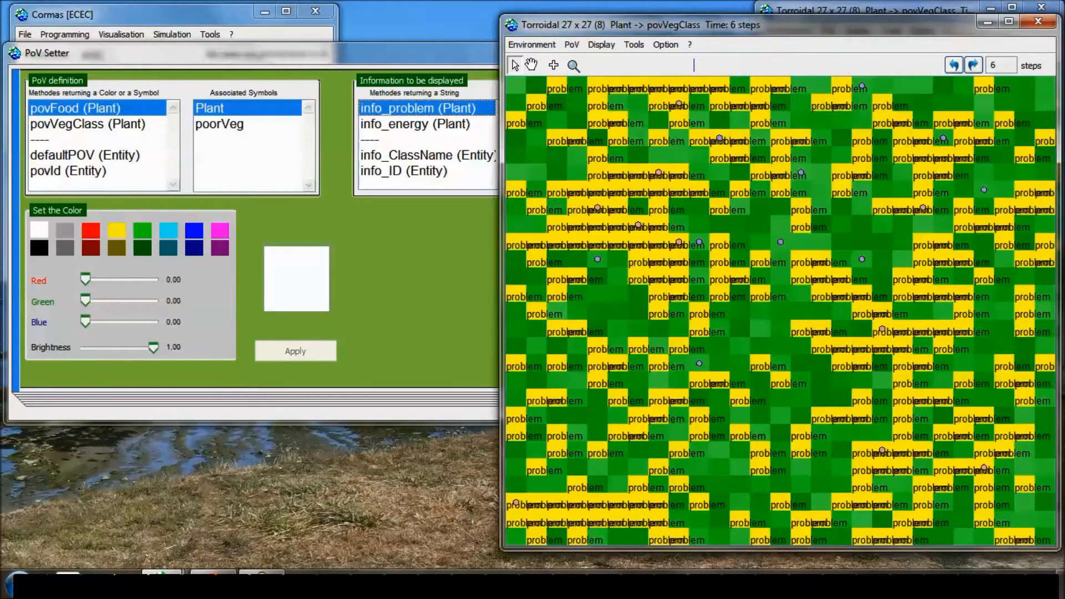
{"action": "left_click", "coordinate": [1038, 22]}
{"action": "left_click_drag", "start_coordinate": [758, 367], "coordinate": [527, 568]}
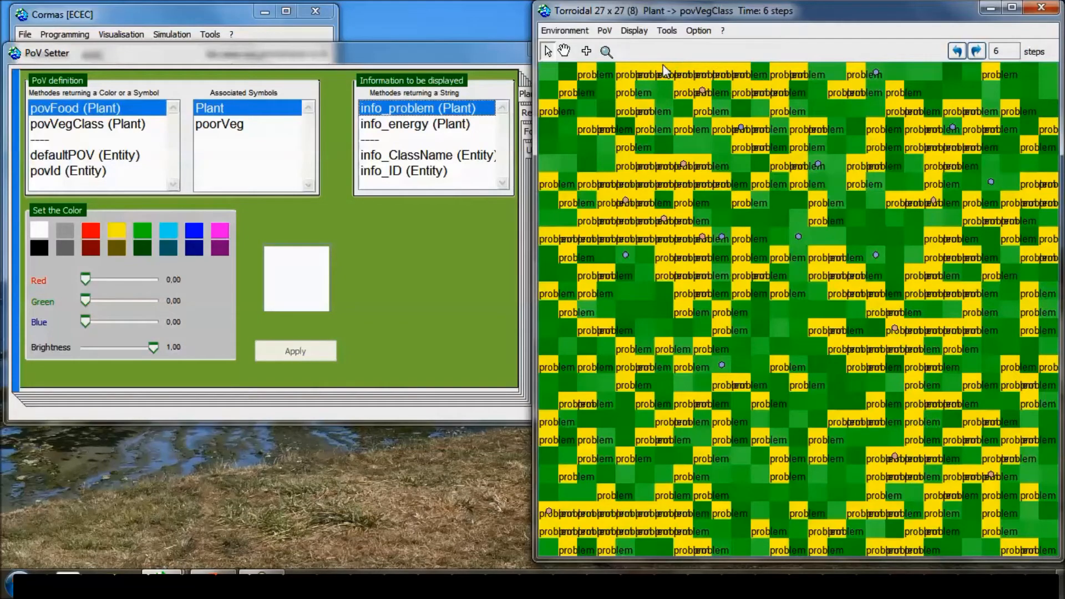
- Open the source code of Plant's info_problem method from the PoV Setter and move its browser clear of the grid
{"action": "left_click", "coordinate": [646, 35]}
{"action": "left_click", "coordinate": [440, 64]}
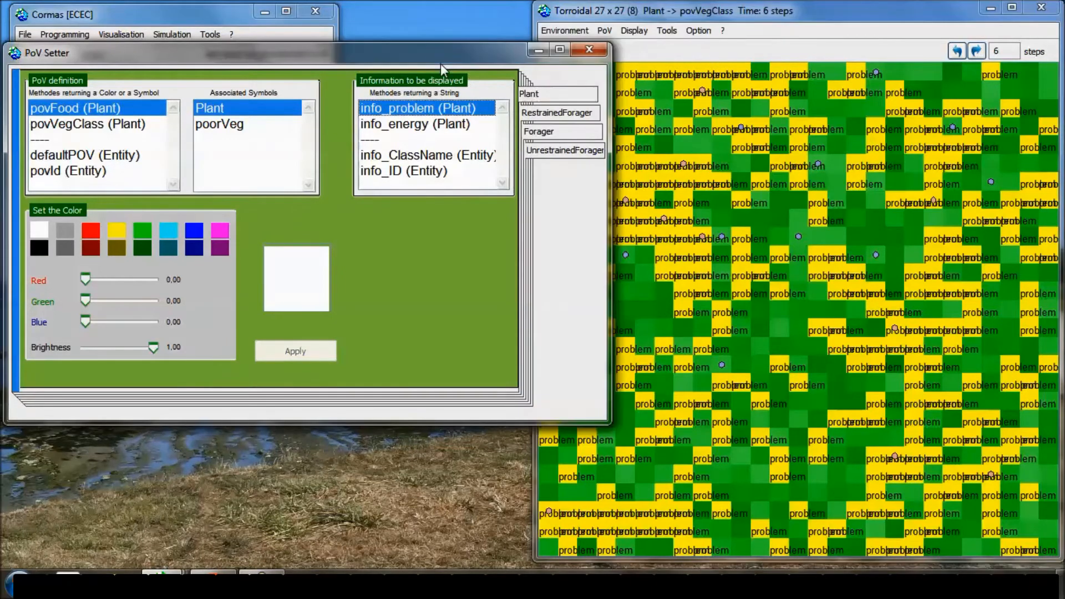
{"action": "double_click", "coordinate": [411, 108]}
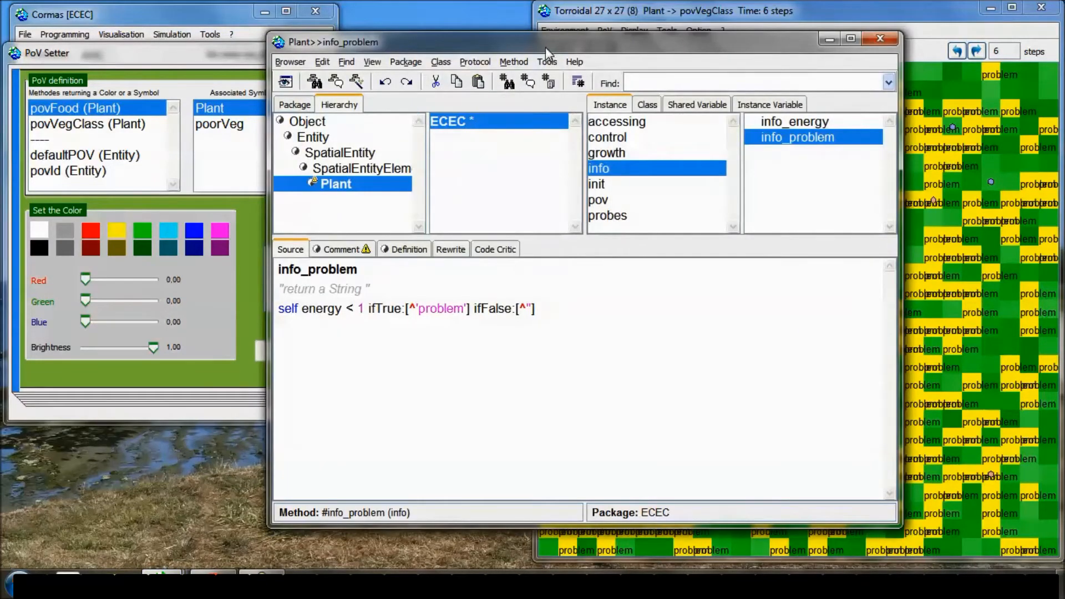
{"action": "left_click_drag", "start_coordinate": [544, 49], "coordinate": [482, 48]}
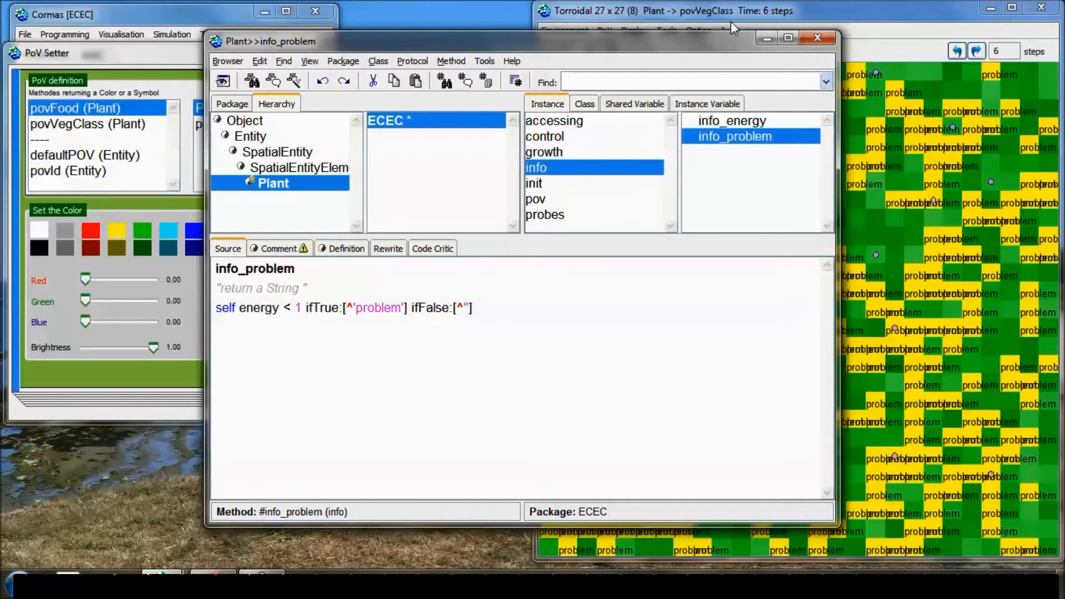
{"action": "left_click_drag", "start_coordinate": [661, 48], "coordinate": [574, 55]}
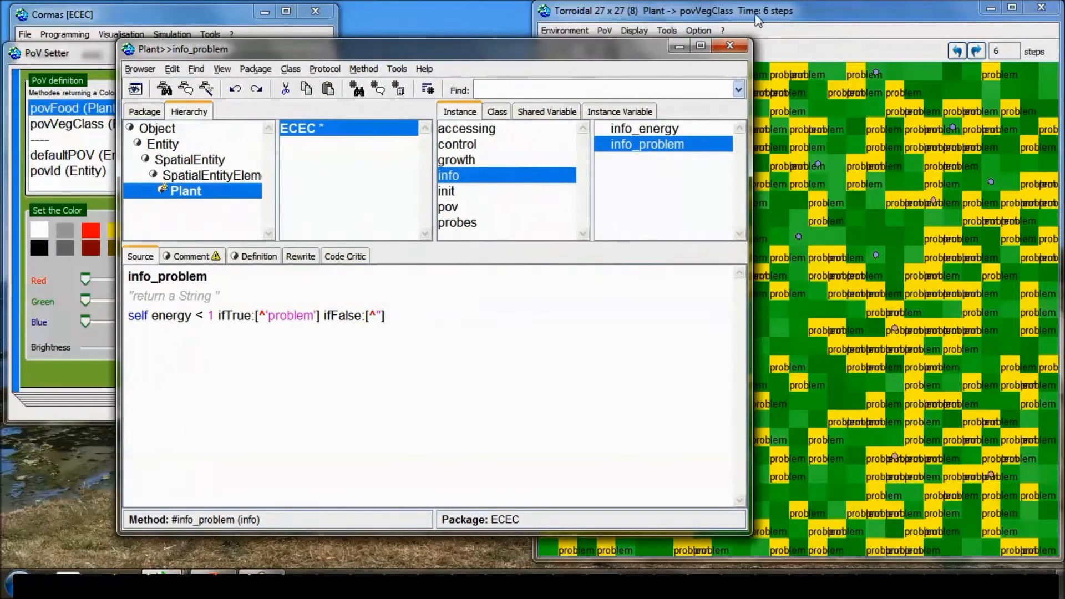
- Look through the grid's display options, including the time settings, and return to the info_problem code browser
{"action": "left_click", "coordinate": [545, 46]}
{"action": "left_click", "coordinate": [635, 34]}
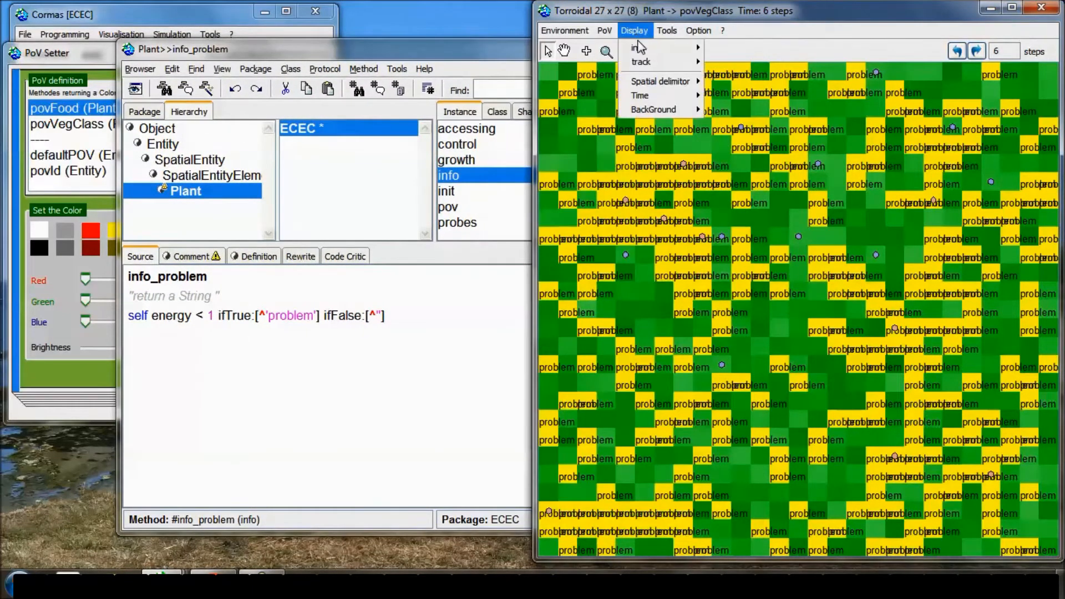
{"action": "mouse_move", "coordinate": [739, 50]}
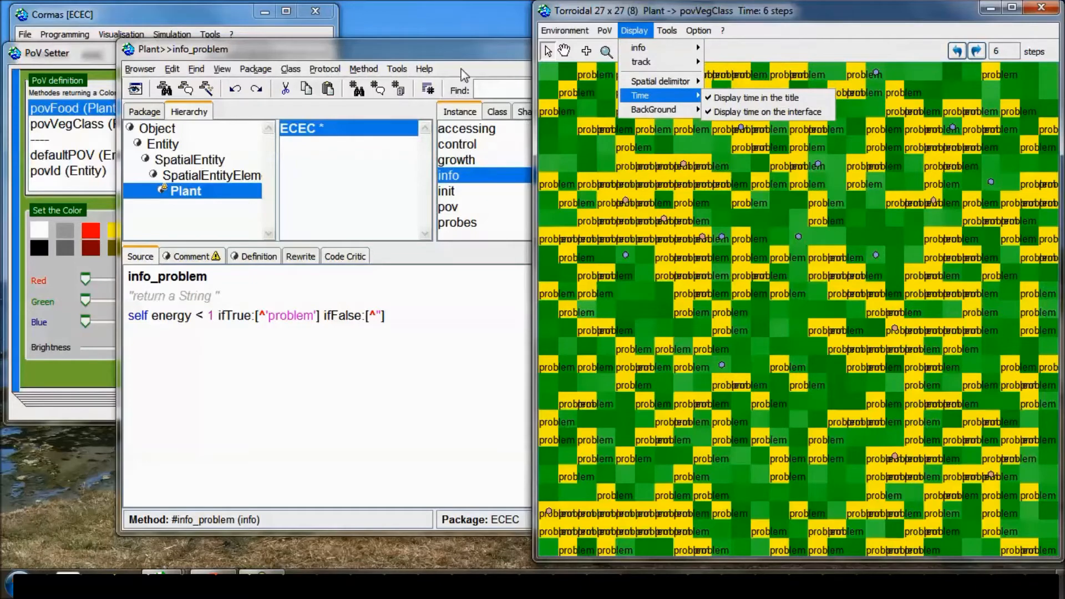
{"action": "left_click", "coordinate": [468, 164]}
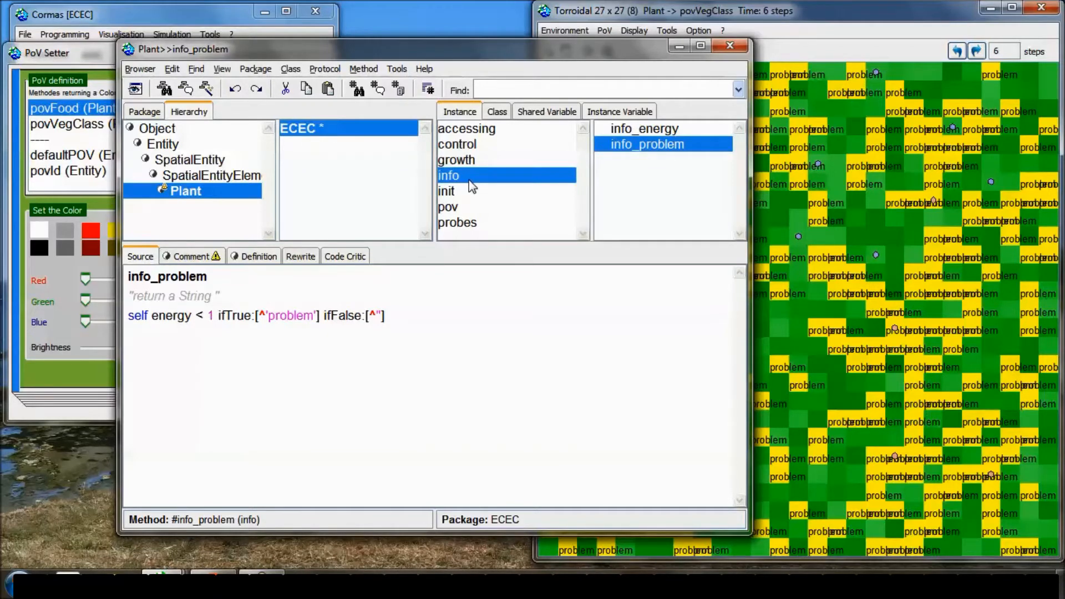
- Close the PoV Setter and the info_problem code browser
{"action": "left_click", "coordinate": [72, 50]}
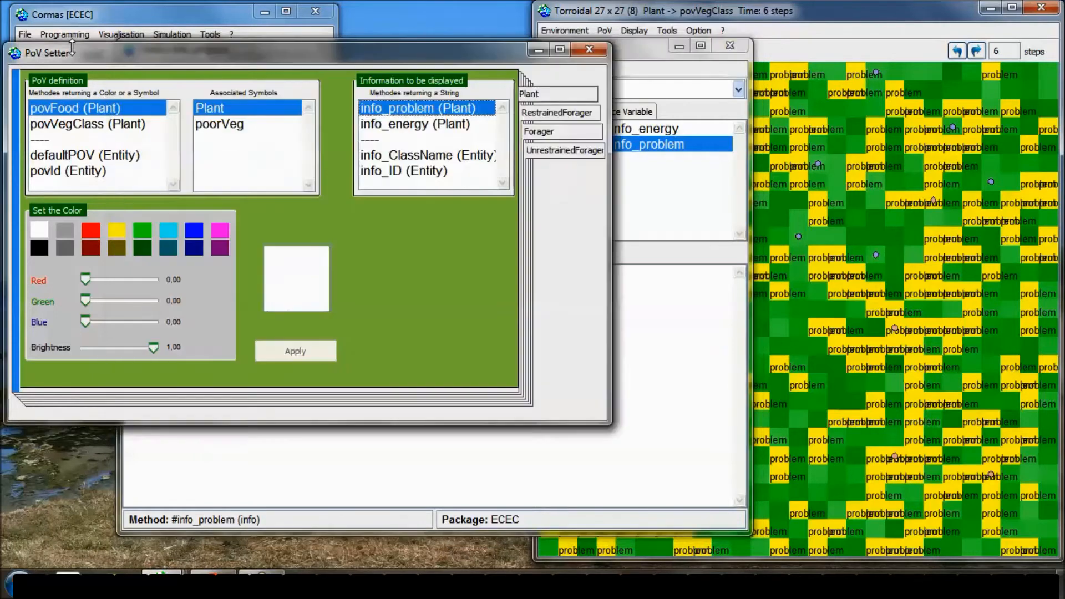
{"action": "left_click", "coordinate": [591, 50]}
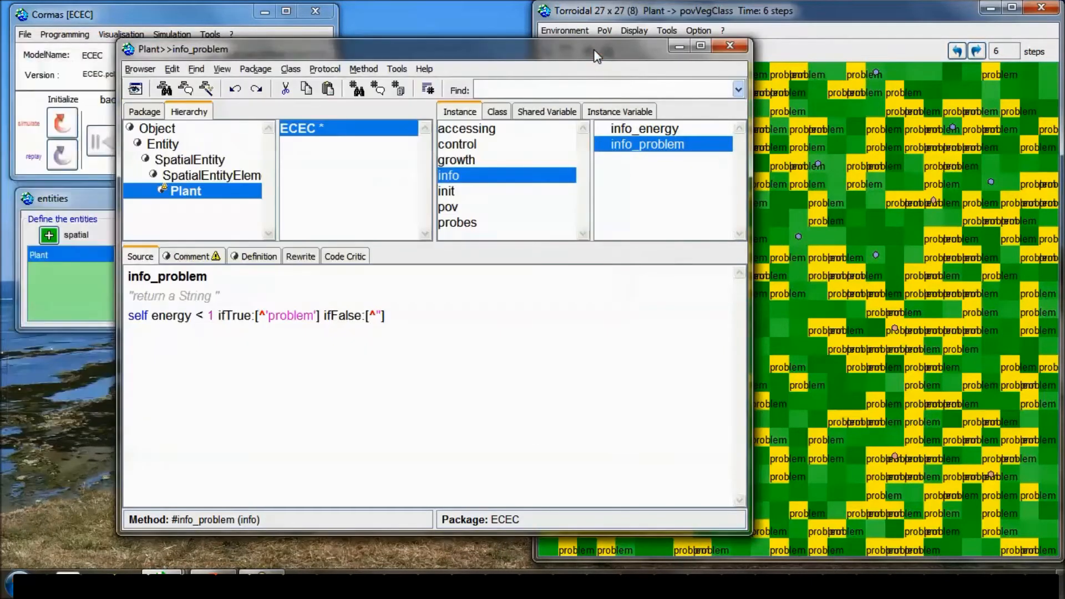
{"action": "left_click_drag", "start_coordinate": [241, 49], "coordinate": [265, 38]}
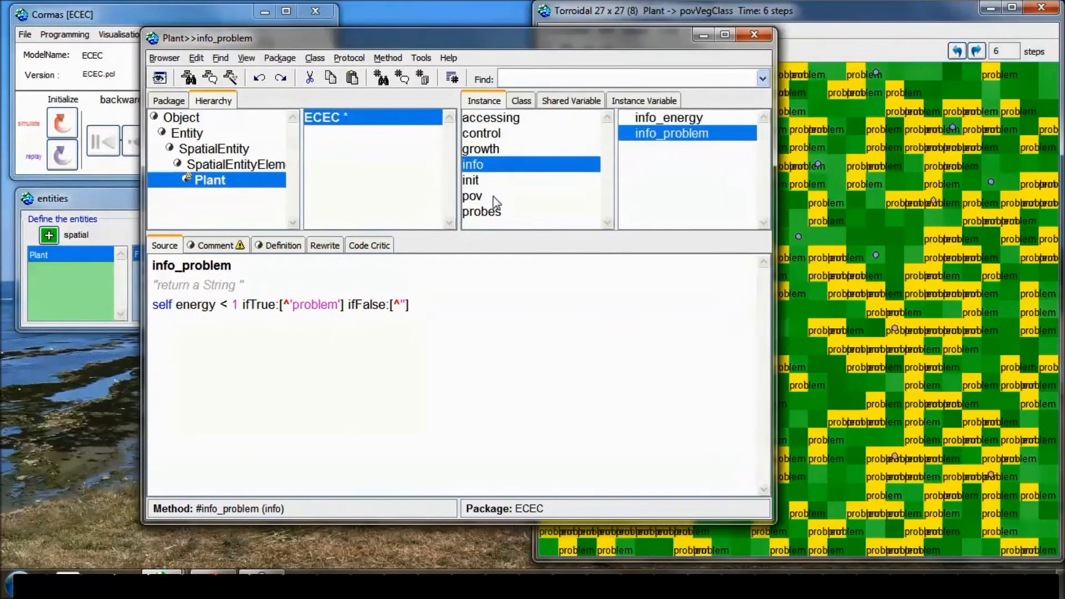
{"action": "left_click", "coordinate": [755, 37]}
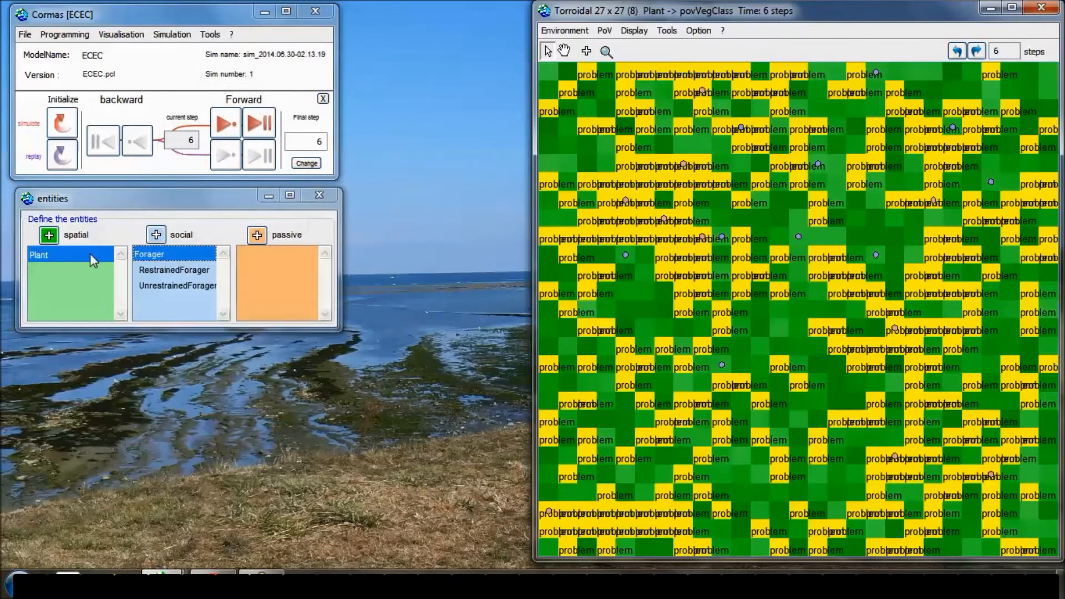
- Open Plant's code from the entities window and compare its info_energy and info_problem methods
{"action": "double_click", "coordinate": [85, 254]}
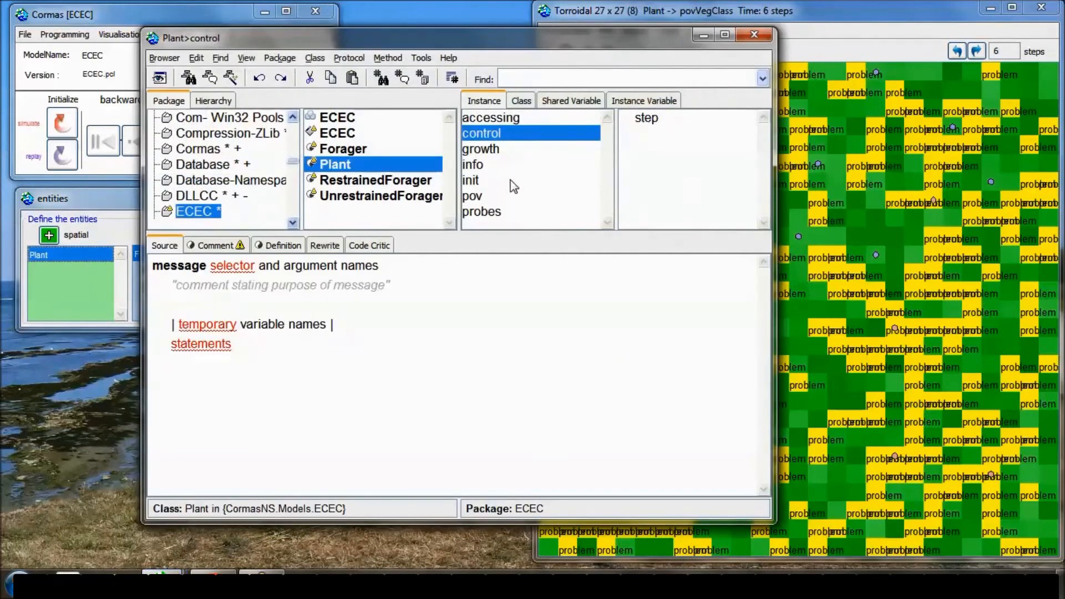
{"action": "left_click", "coordinate": [480, 171]}
{"action": "left_click", "coordinate": [682, 119]}
{"action": "left_click", "coordinate": [673, 136]}
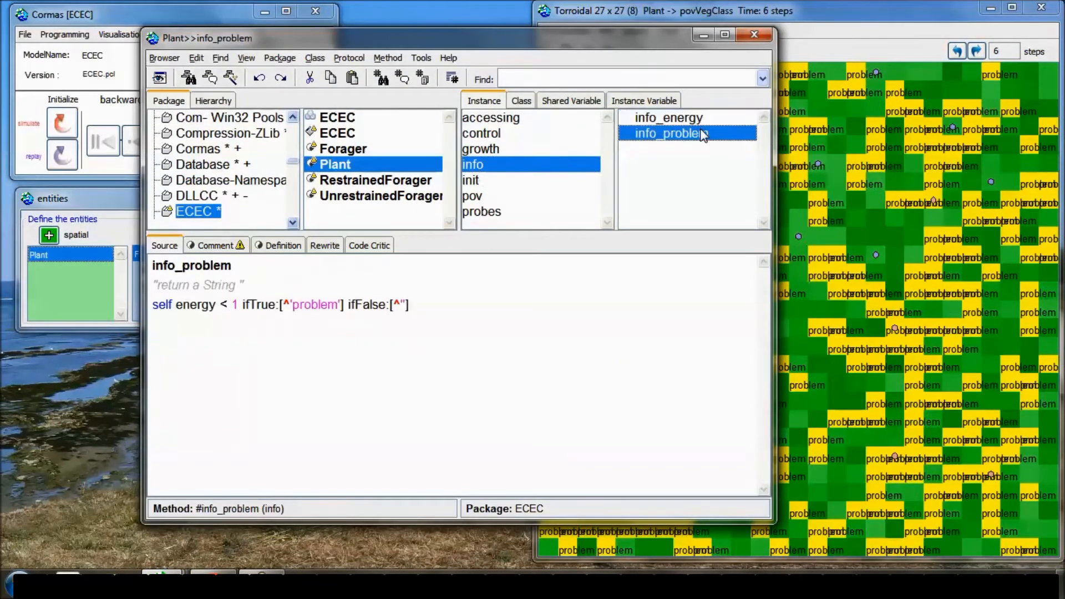
{"action": "left_click", "coordinate": [674, 119]}
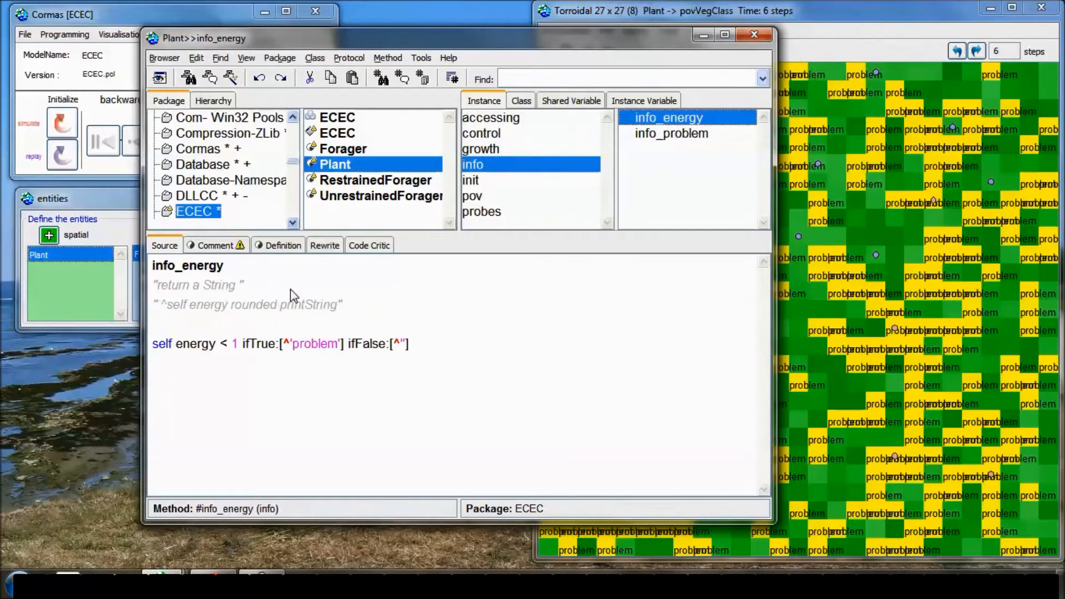
{"action": "left_click", "coordinate": [682, 133]}
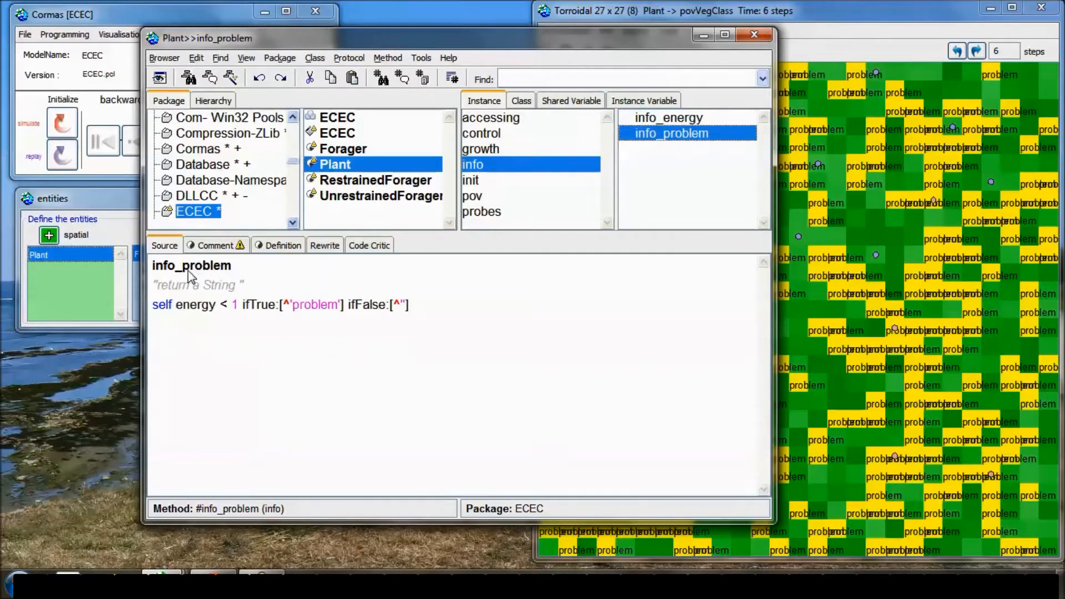
- Create a Plant method named afficher_problème by renaming the header of info_problem's code and saving it
{"action": "left_click_drag", "start_coordinate": [198, 267], "coordinate": [95, 280]}
{"action": "key", "text": "BackSpace"}
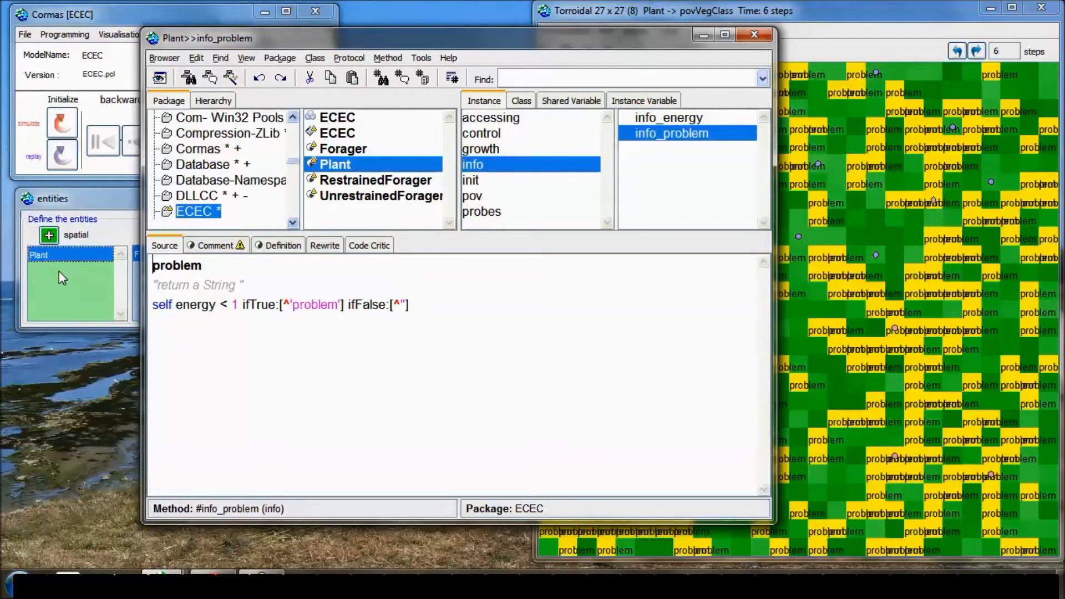
{"action": "type", "text": "afficher_"}
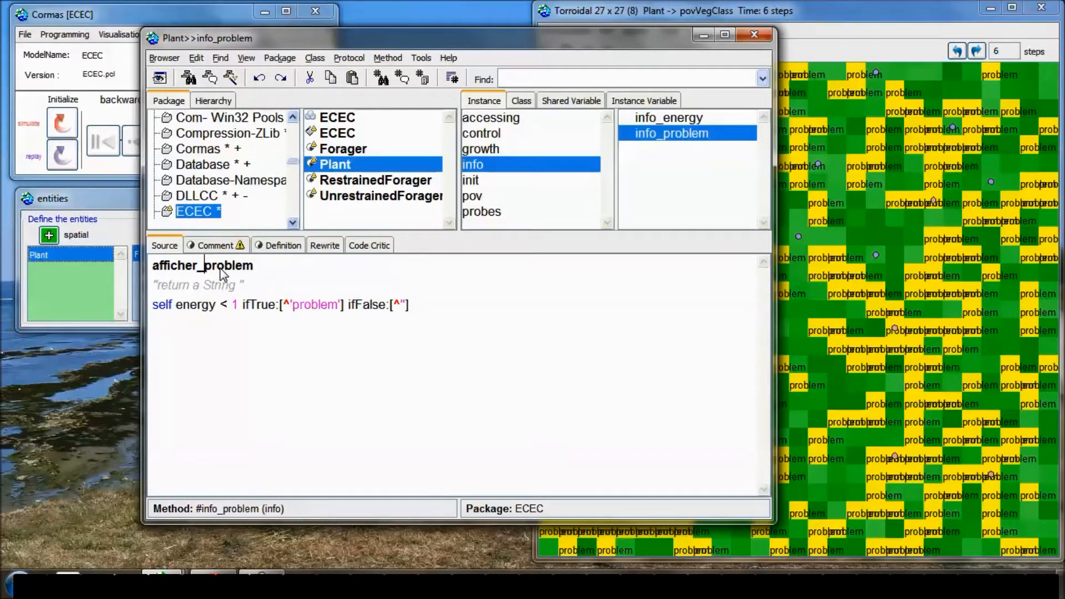
{"action": "left_click_drag", "start_coordinate": [235, 266], "coordinate": [324, 265]}
{"action": "type", "text": "ème"}
{"action": "key", "text": "ctrl+s"}
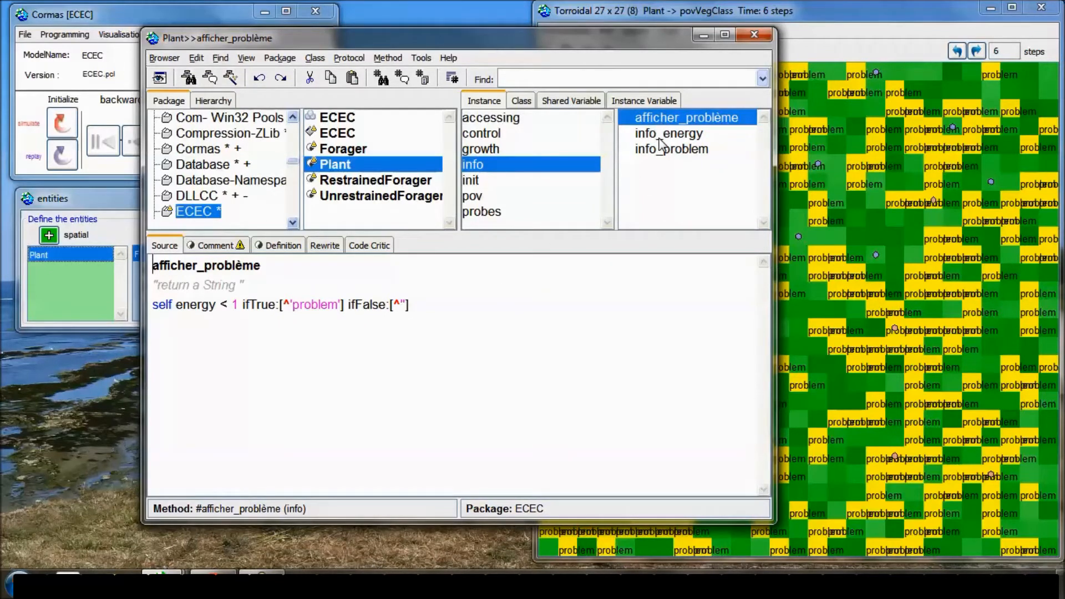
- Check the grid's list of Plant information methods for the afficher_problème method
{"action": "left_click", "coordinate": [742, 17]}
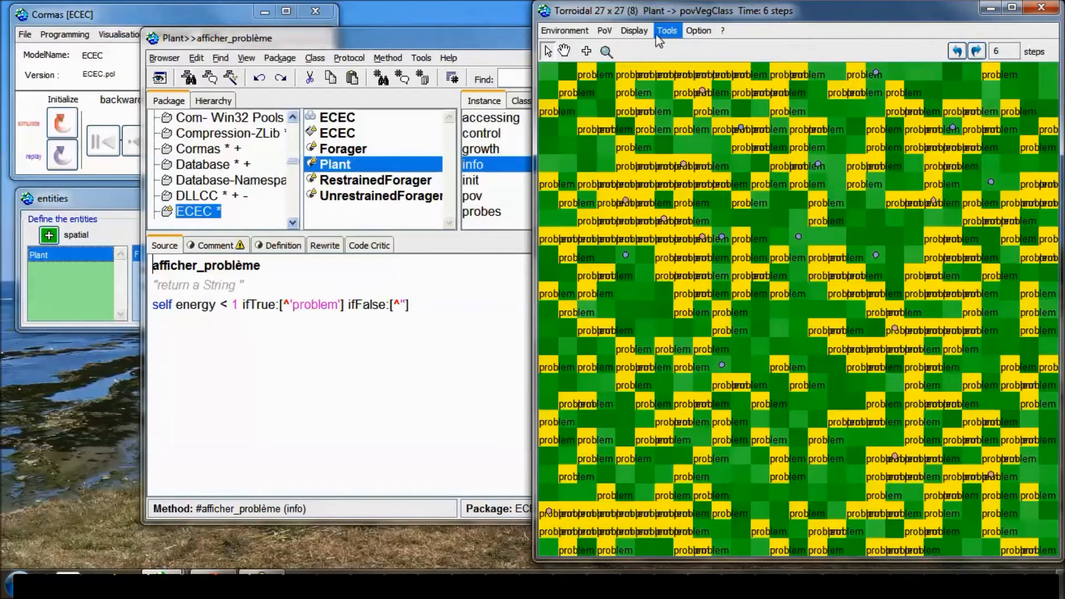
{"action": "left_click", "coordinate": [639, 33]}
{"action": "mouse_move", "coordinate": [643, 48]}
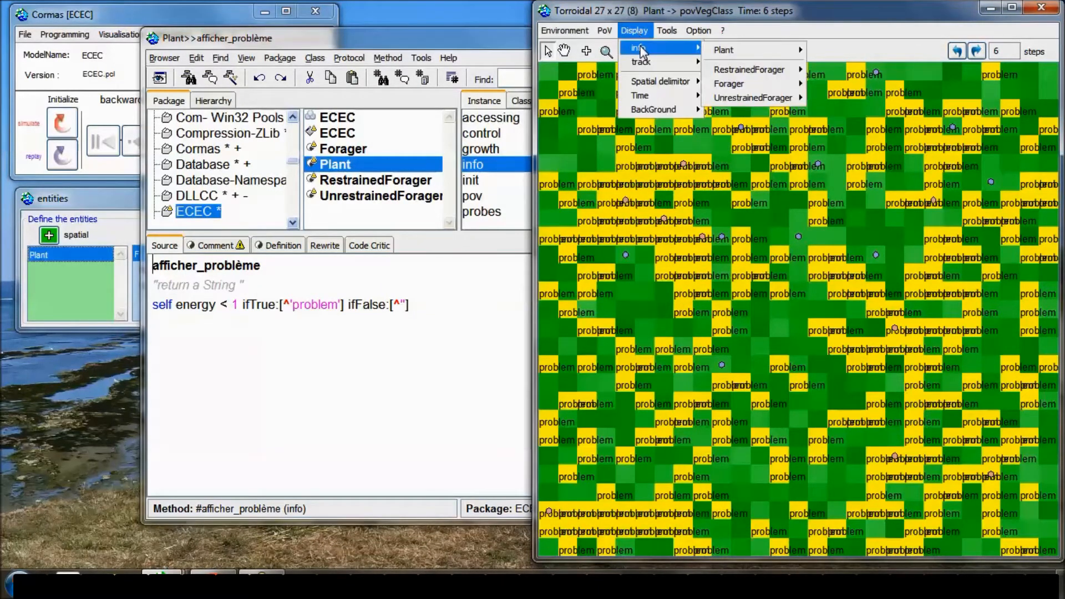
{"action": "mouse_move", "coordinate": [742, 51]}
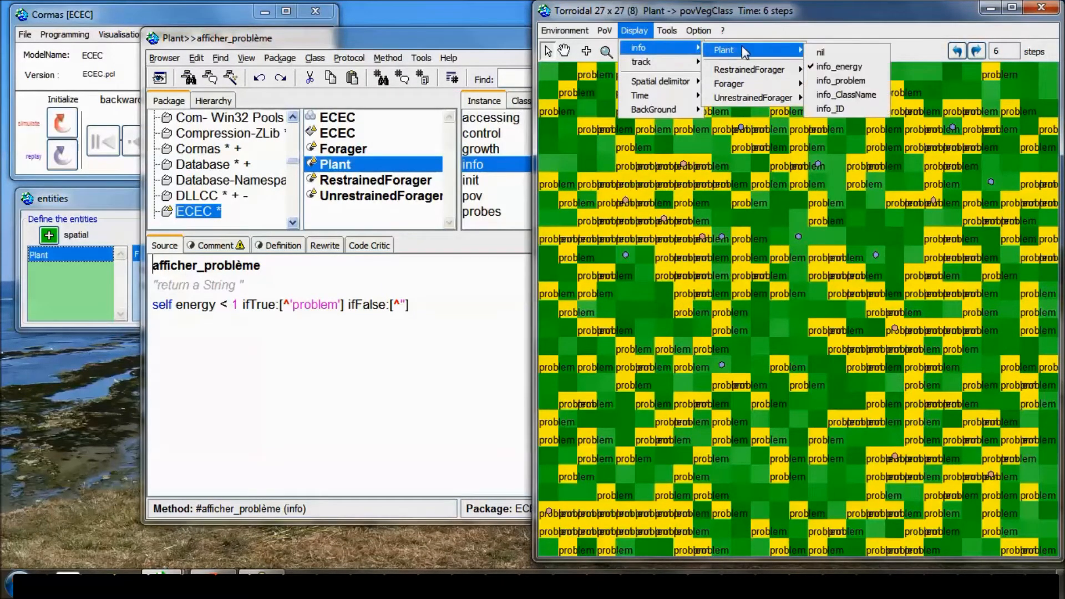
- Re-open the spatial grid, close its previous window and enlarge the new one to cover part of the code browser
{"action": "left_click", "coordinate": [563, 32]}
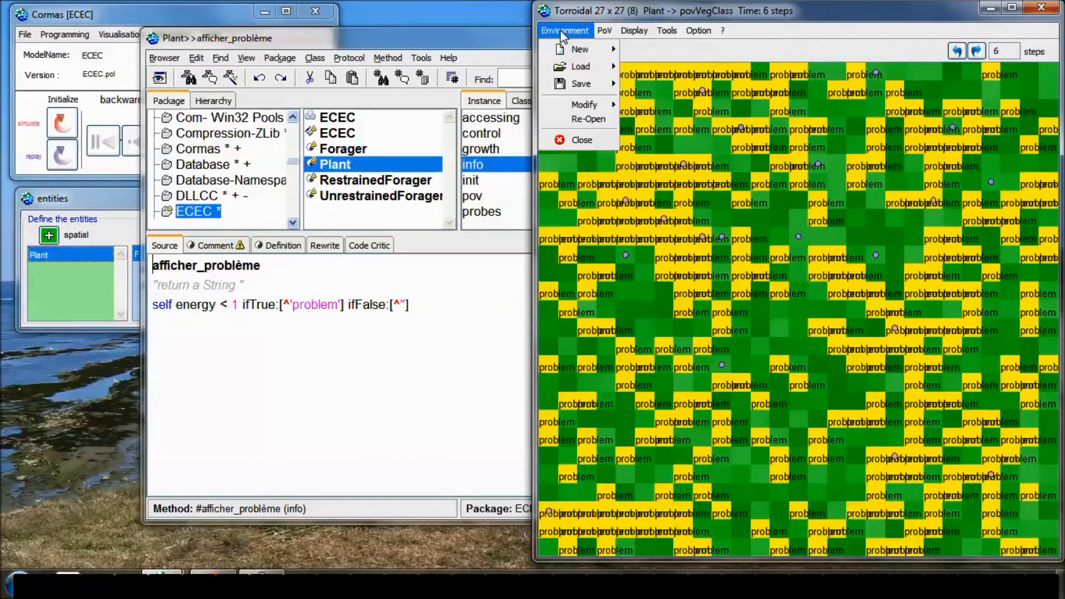
{"action": "left_click", "coordinate": [574, 115]}
{"action": "left_click", "coordinate": [711, 5]}
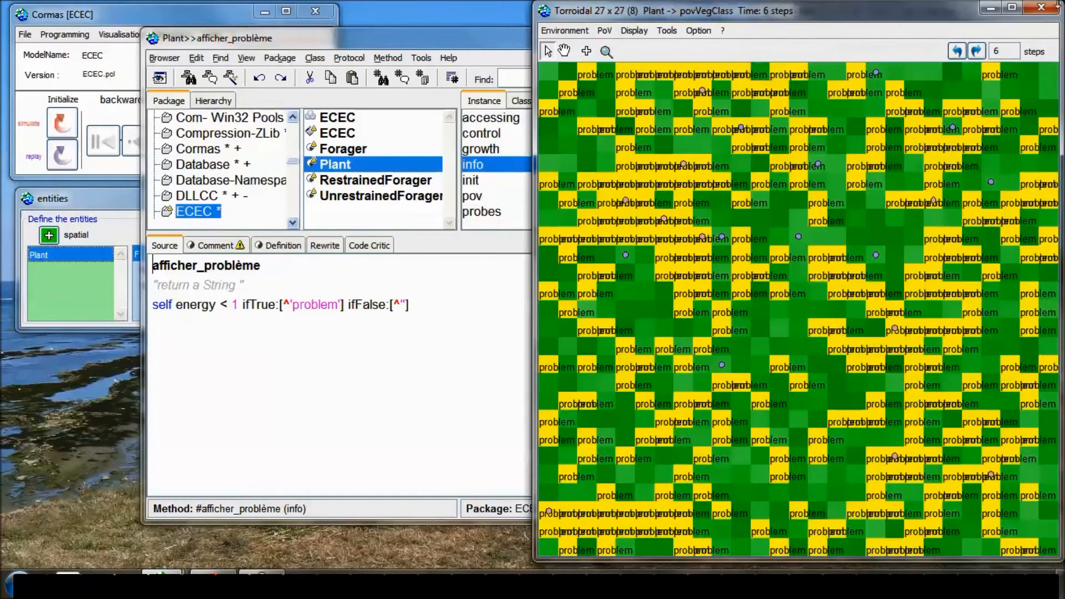
{"action": "left_click", "coordinate": [1055, 6]}
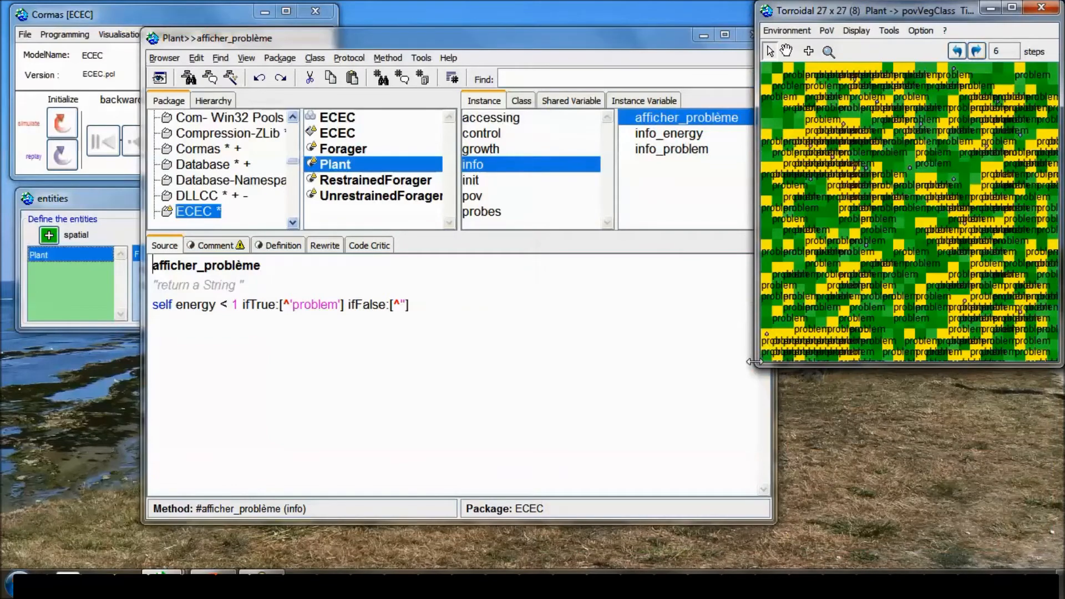
{"action": "left_click_drag", "start_coordinate": [756, 365], "coordinate": [472, 531]}
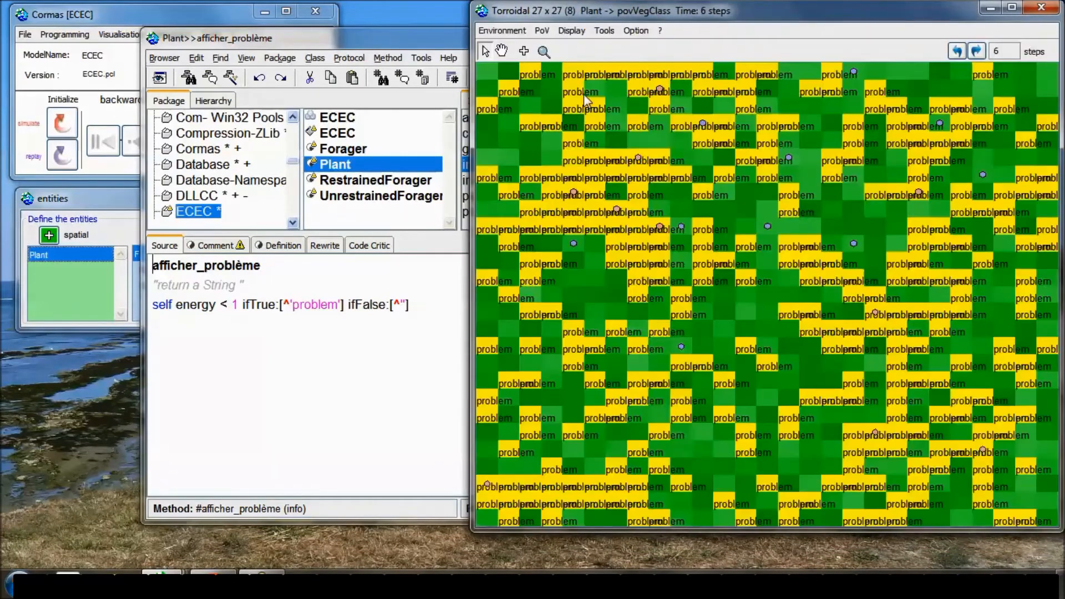
- Display afficher_problème as the Plant information on the spatial grid and enlarge the grid window slightly
{"action": "left_click", "coordinate": [571, 31]}
{"action": "mouse_move", "coordinate": [576, 48]}
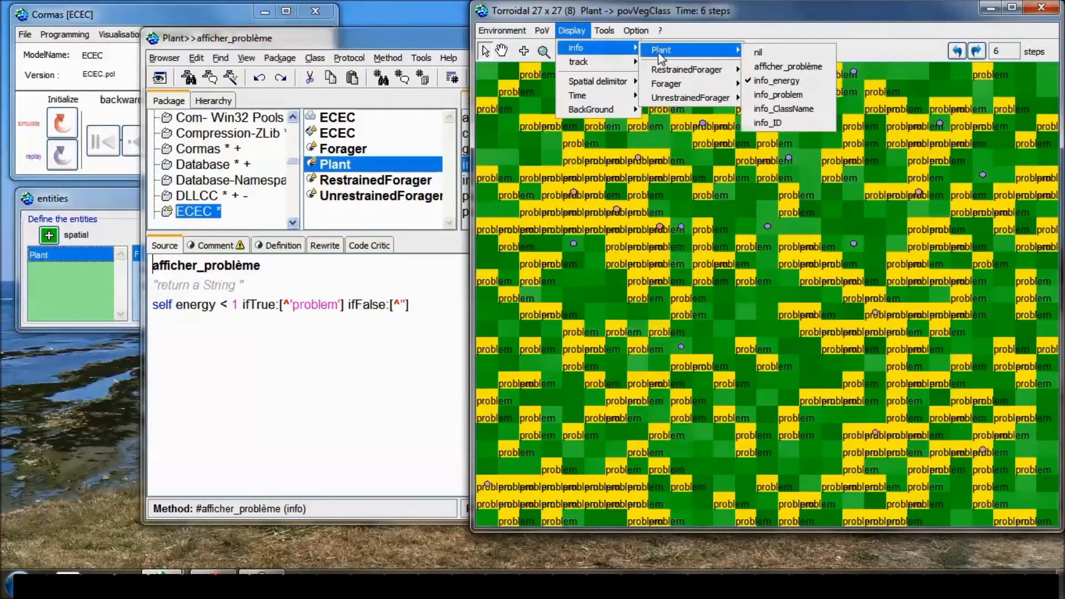
{"action": "mouse_move", "coordinate": [693, 50]}
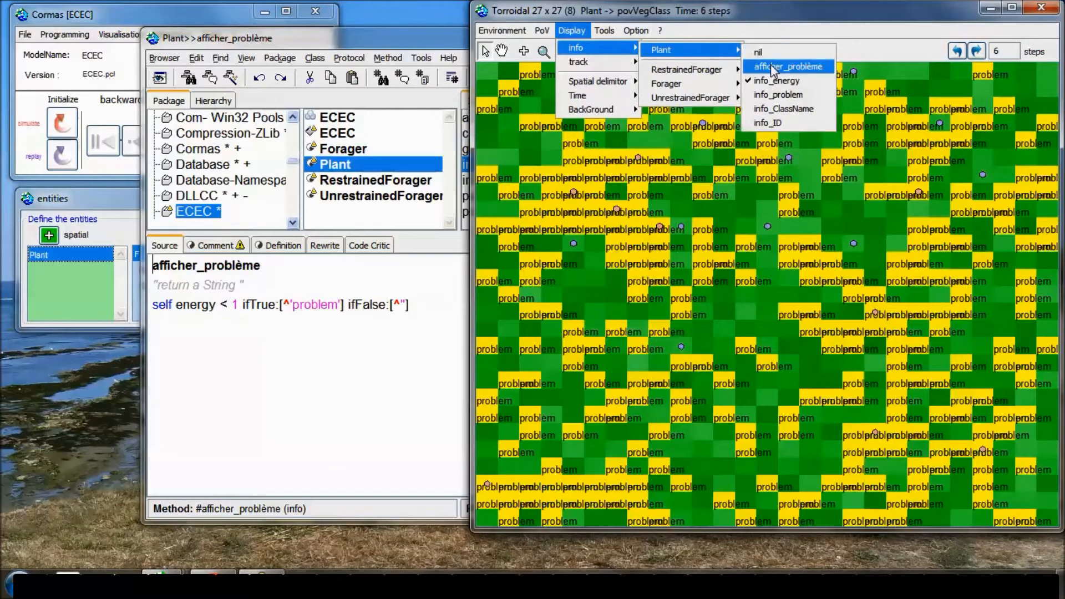
{"action": "left_click", "coordinate": [771, 65]}
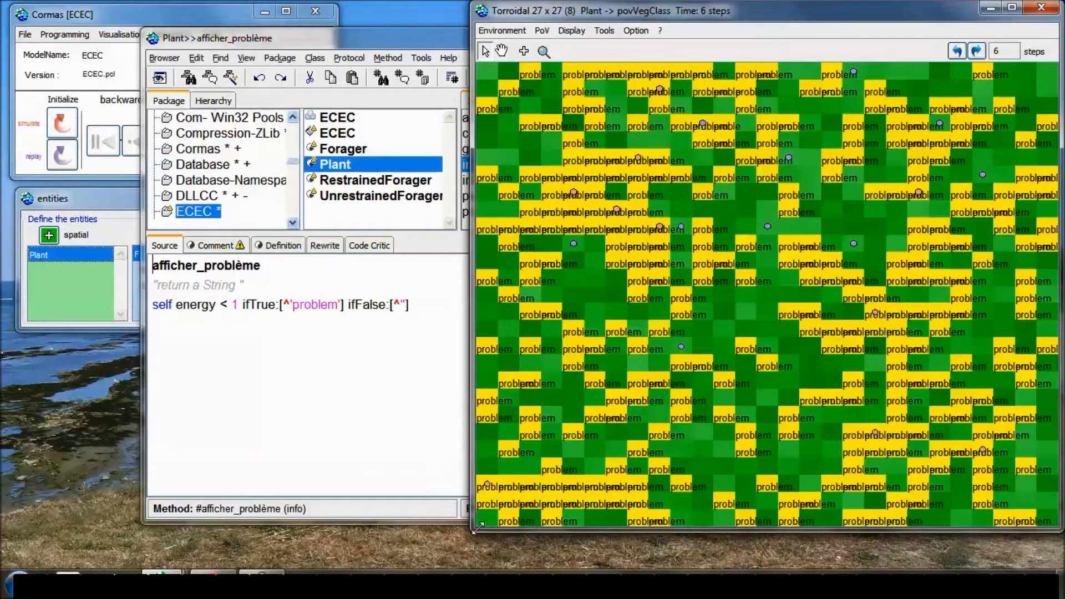
{"action": "left_click_drag", "start_coordinate": [481, 524], "coordinate": [485, 551]}
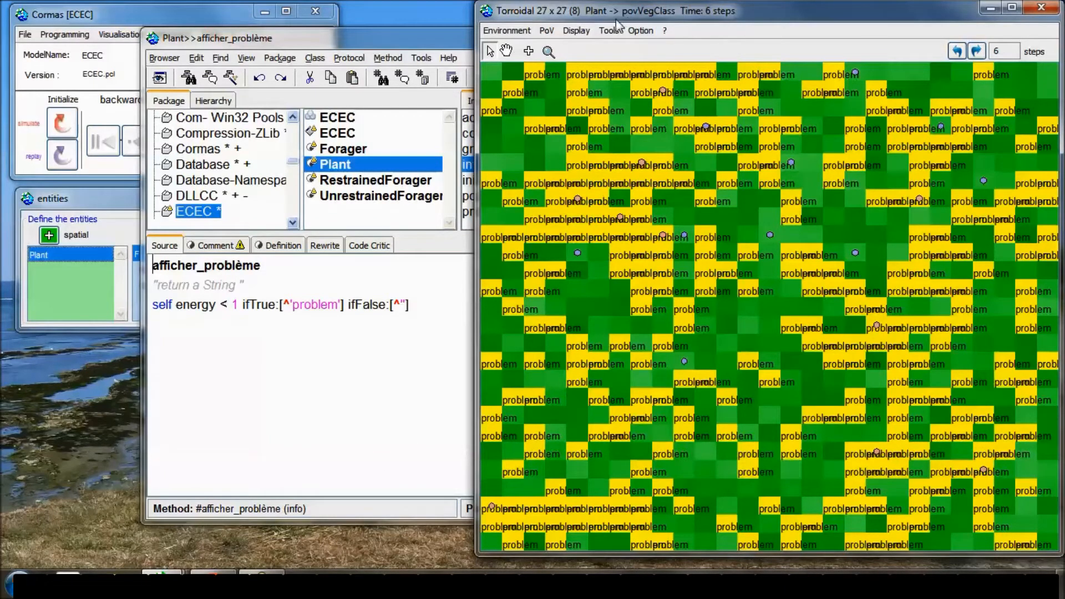
- Turn off the Plant information on the grid by setting it to nil
{"action": "left_click", "coordinate": [589, 33]}
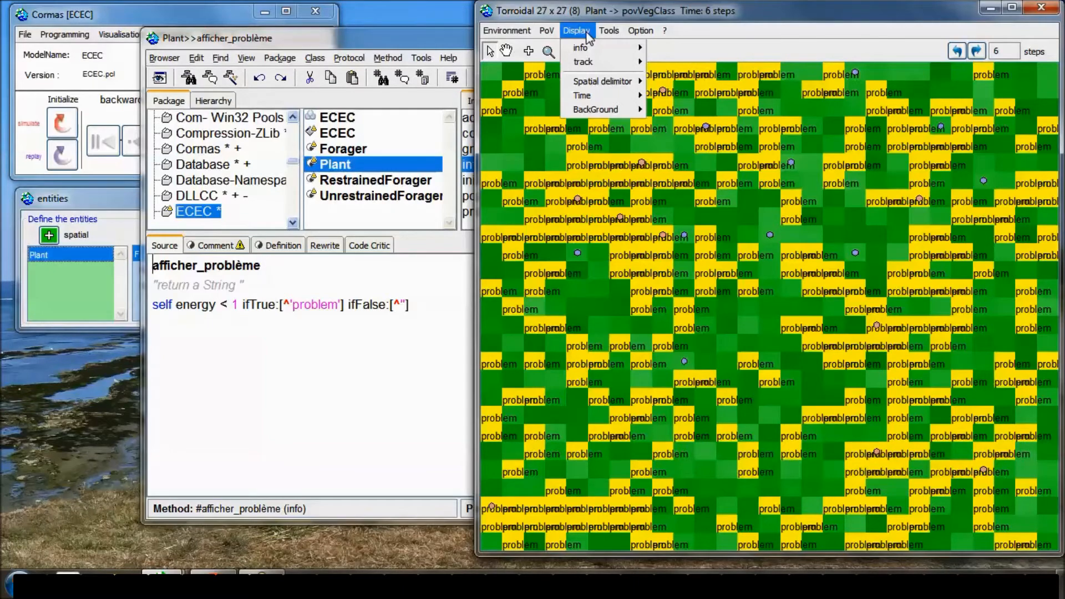
{"action": "mouse_move", "coordinate": [582, 48]}
{"action": "mouse_move", "coordinate": [720, 54]}
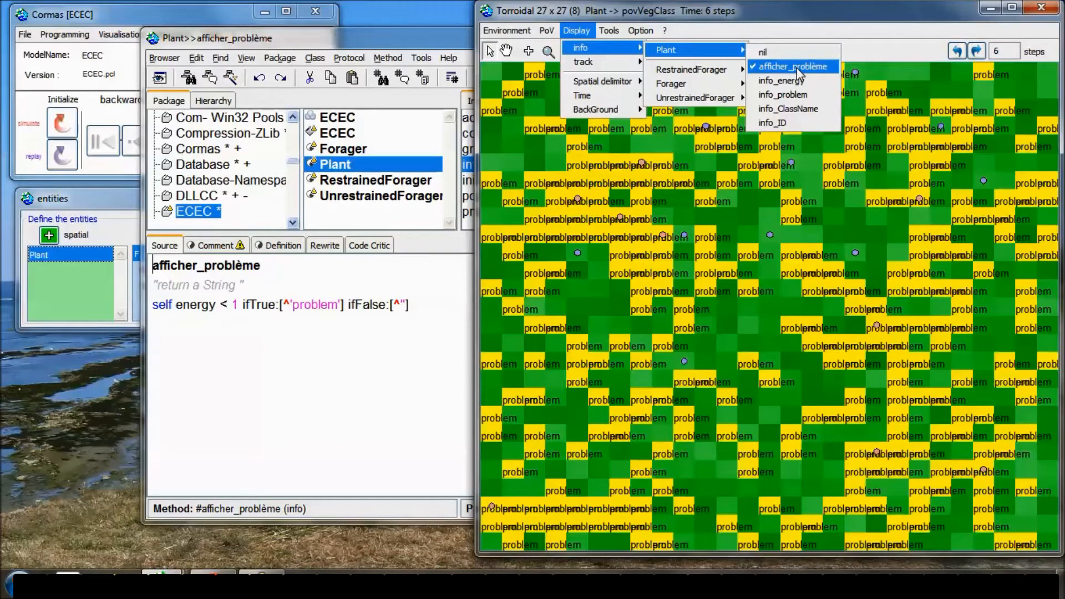
{"action": "left_click", "coordinate": [787, 52]}
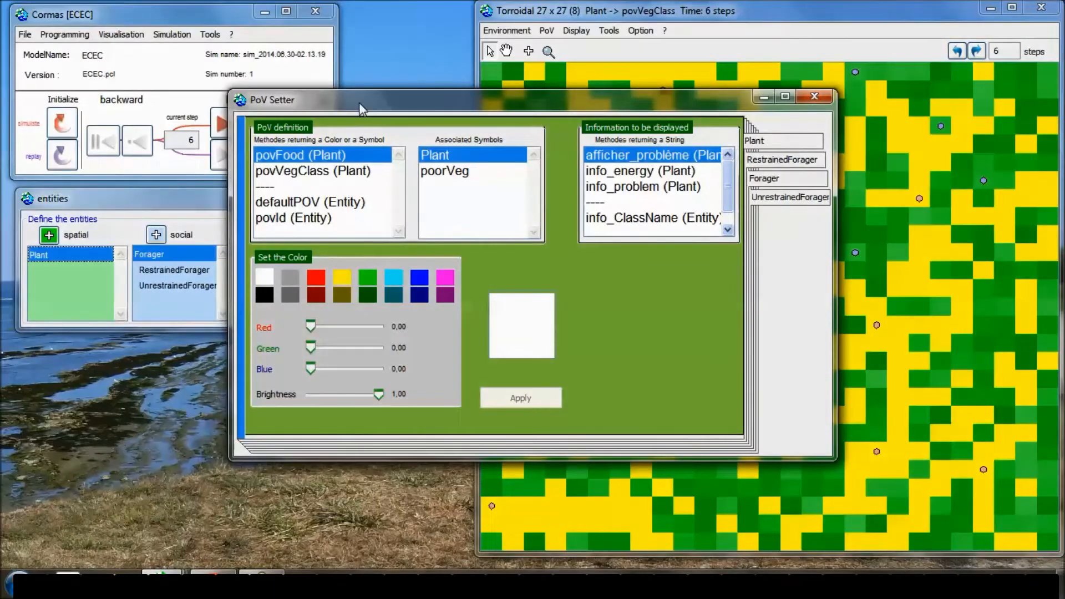
- Move the PoV Setter clear of the grid, check its list of Plant information methods and close it
{"action": "left_click_drag", "start_coordinate": [336, 103], "coordinate": [210, 51]}
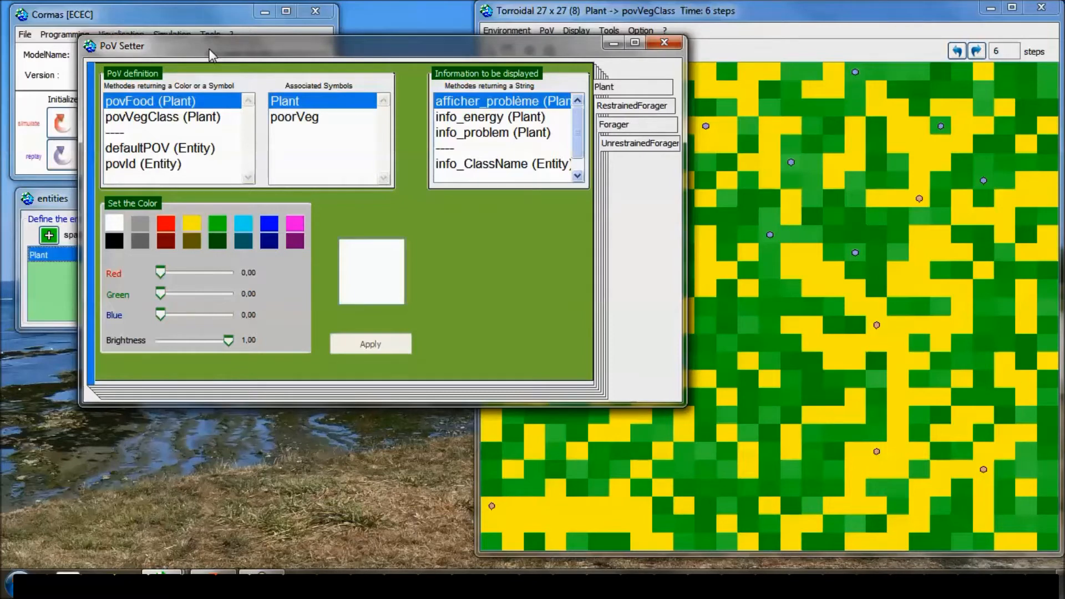
{"action": "left_click_drag", "start_coordinate": [344, 59], "coordinate": [321, 92]}
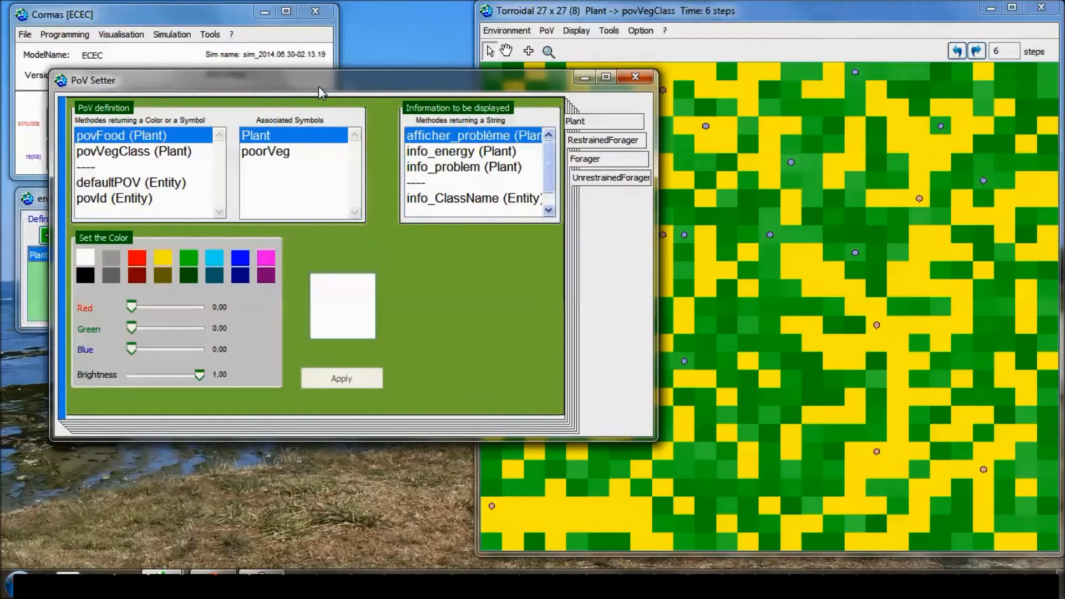
{"action": "left_click", "coordinate": [636, 80]}
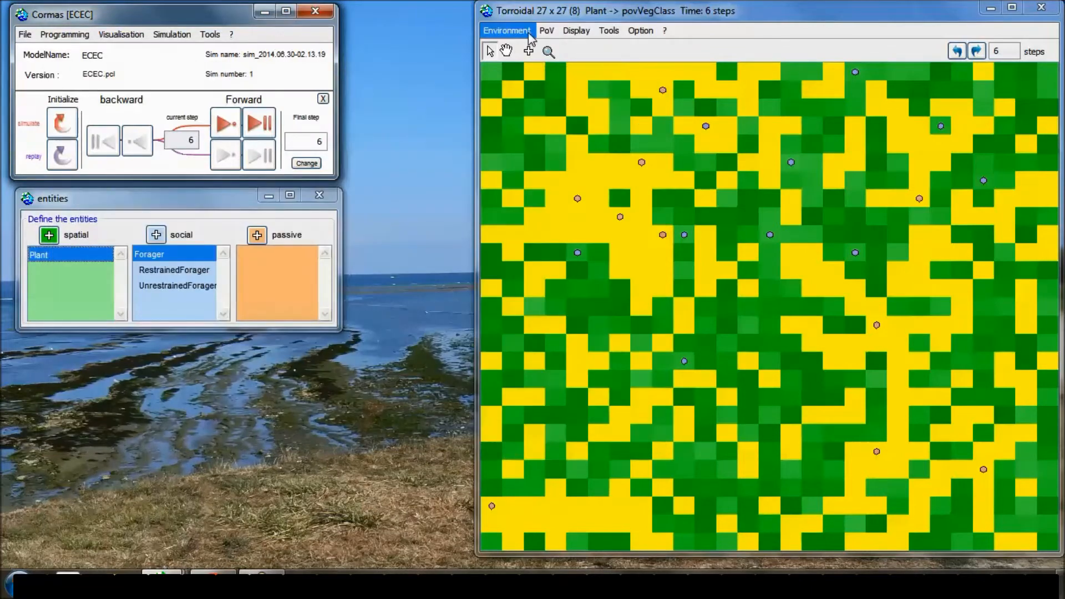
- Hide the foragers on the grid by setting their point of view to nil, and restore povEnergy
{"action": "left_click", "coordinate": [543, 32]}
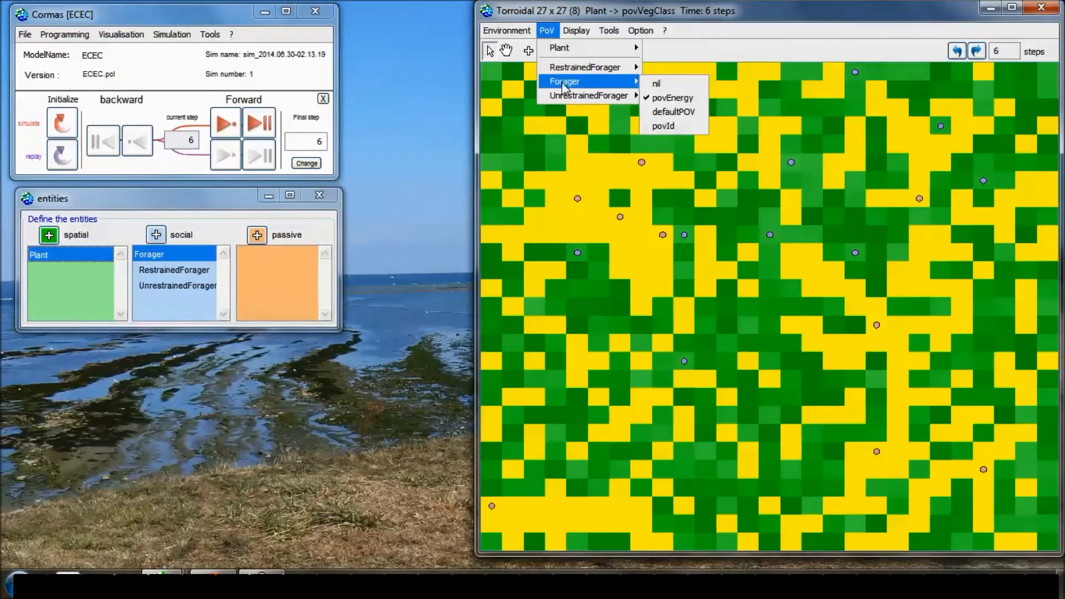
{"action": "left_click", "coordinate": [675, 98]}
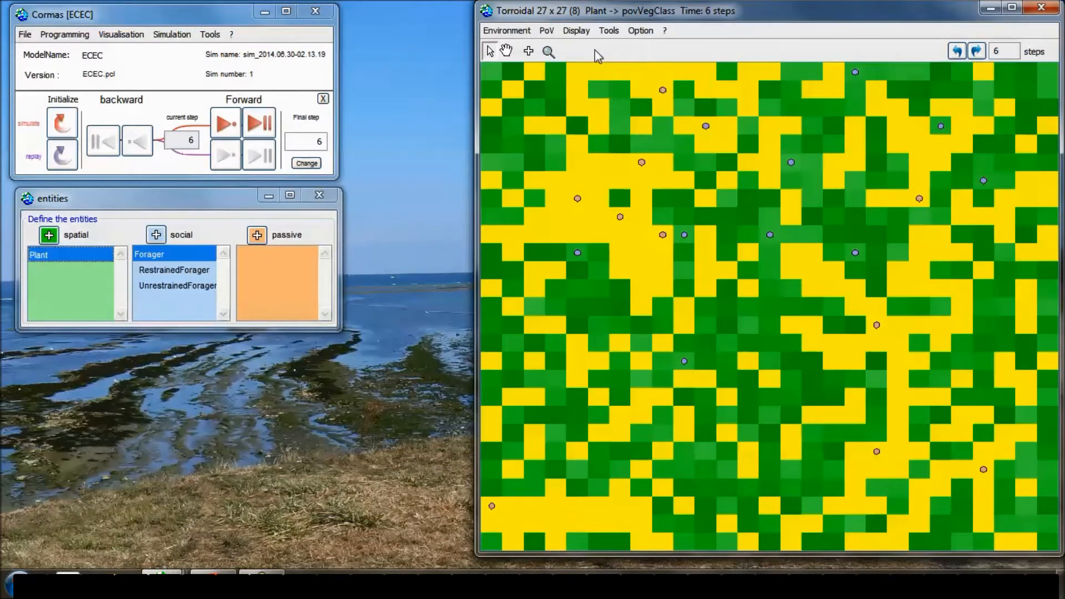
{"action": "left_click", "coordinate": [546, 31]}
{"action": "mouse_move", "coordinate": [574, 83]}
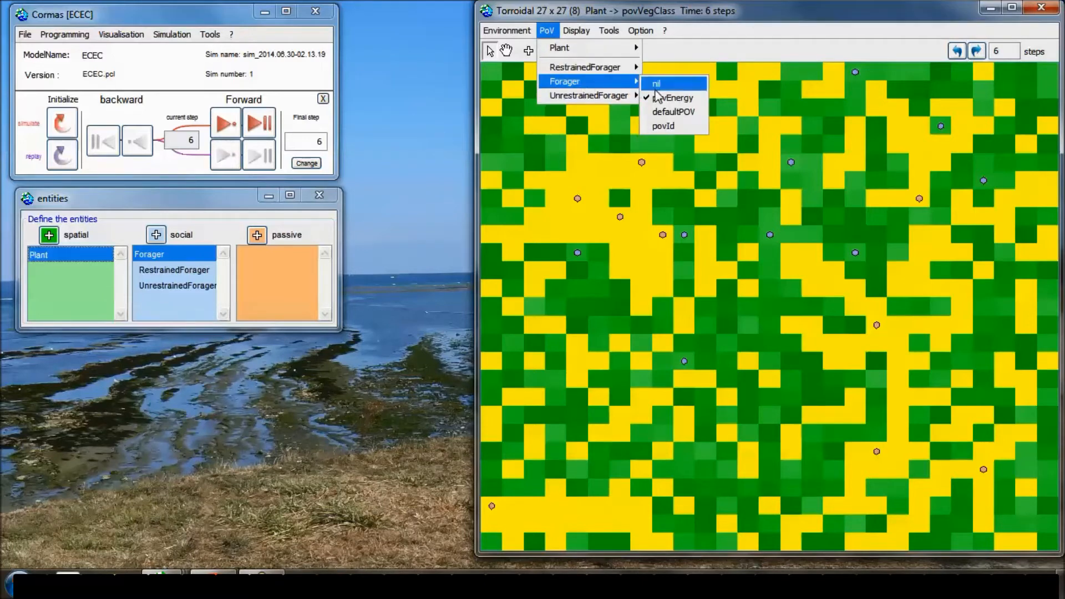
{"action": "left_click", "coordinate": [672, 98]}
{"action": "left_click", "coordinate": [548, 32]}
{"action": "mouse_move", "coordinate": [604, 69]}
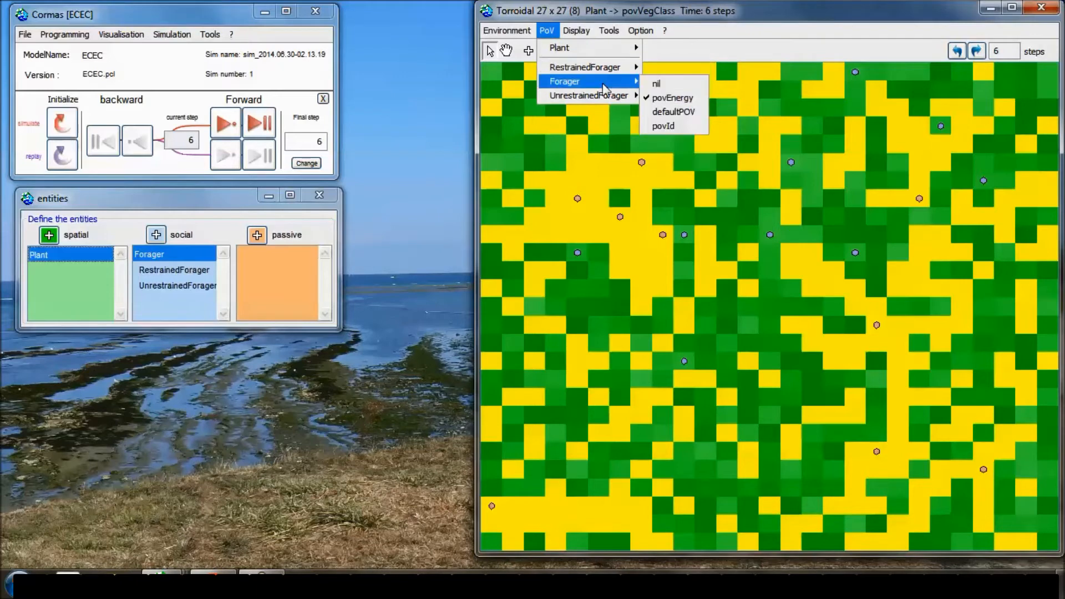
{"action": "left_click", "coordinate": [654, 84]}
{"action": "left_click", "coordinate": [547, 30]}
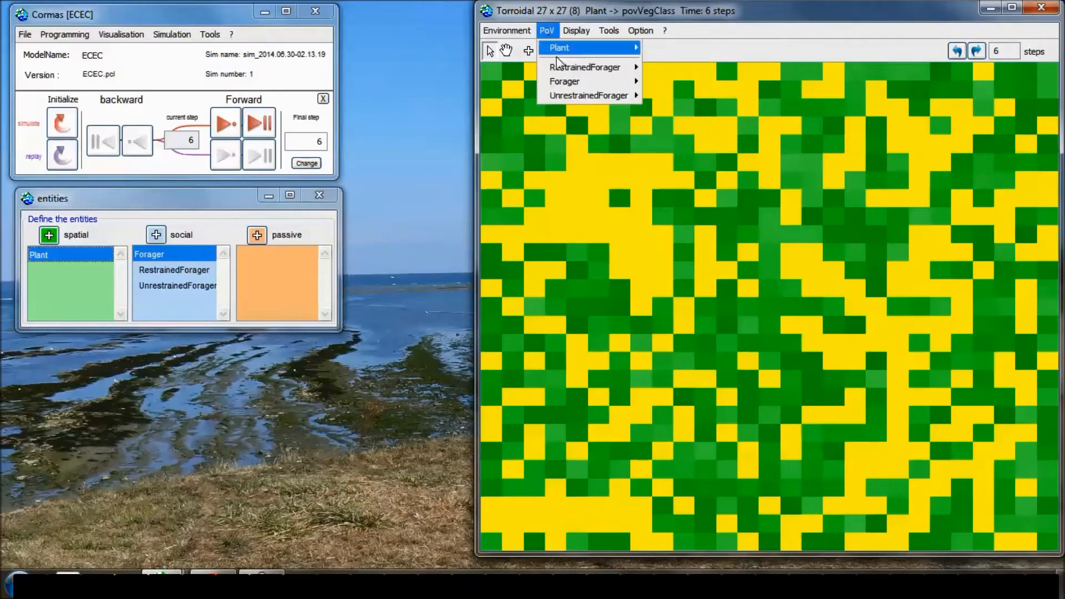
{"action": "mouse_move", "coordinate": [587, 82]}
{"action": "left_click", "coordinate": [665, 103]}
- Display info_energy as the Forager information on the spatial grid
{"action": "left_click", "coordinate": [576, 31]}
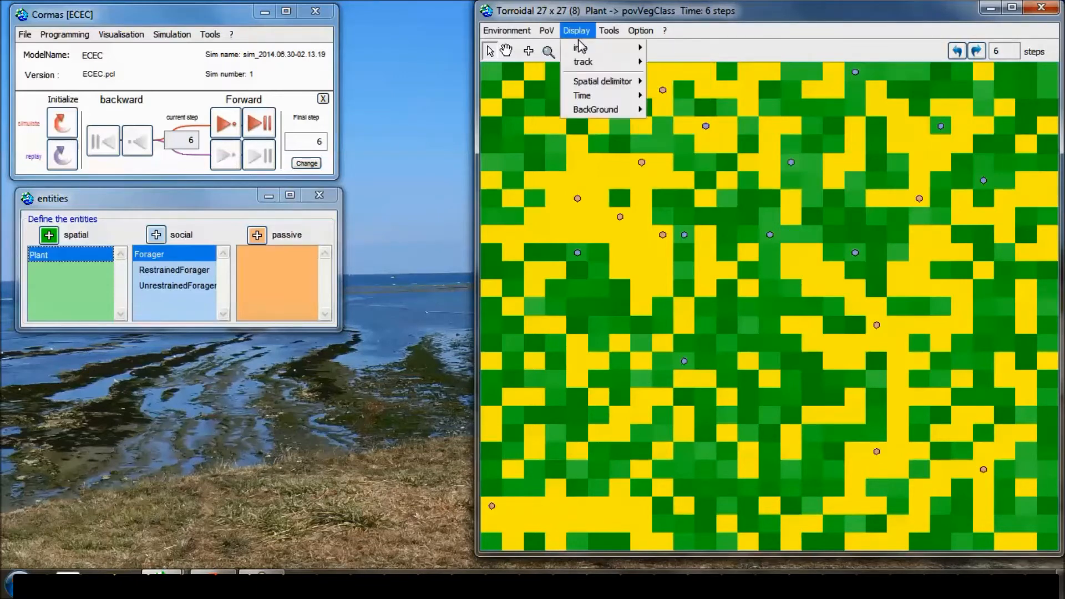
{"action": "mouse_move", "coordinate": [604, 56]}
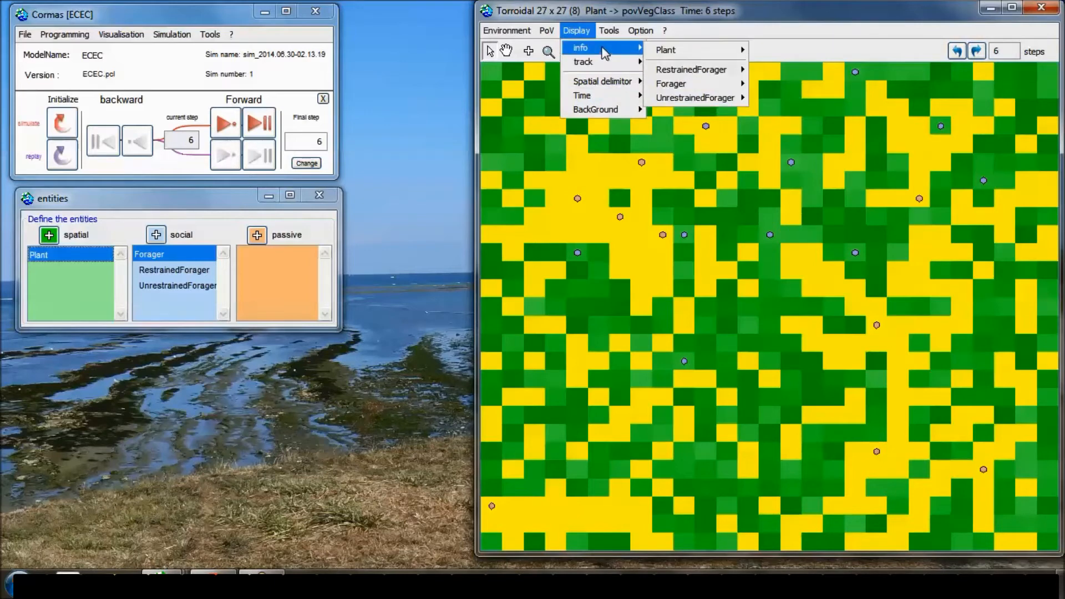
{"action": "mouse_move", "coordinate": [676, 84]}
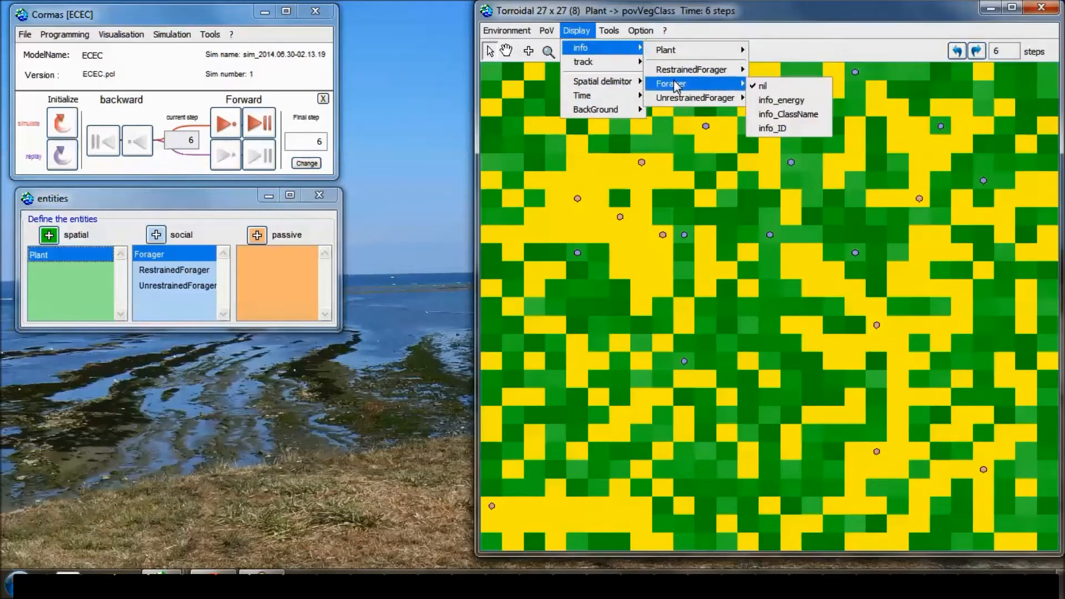
{"action": "left_click", "coordinate": [817, 101]}
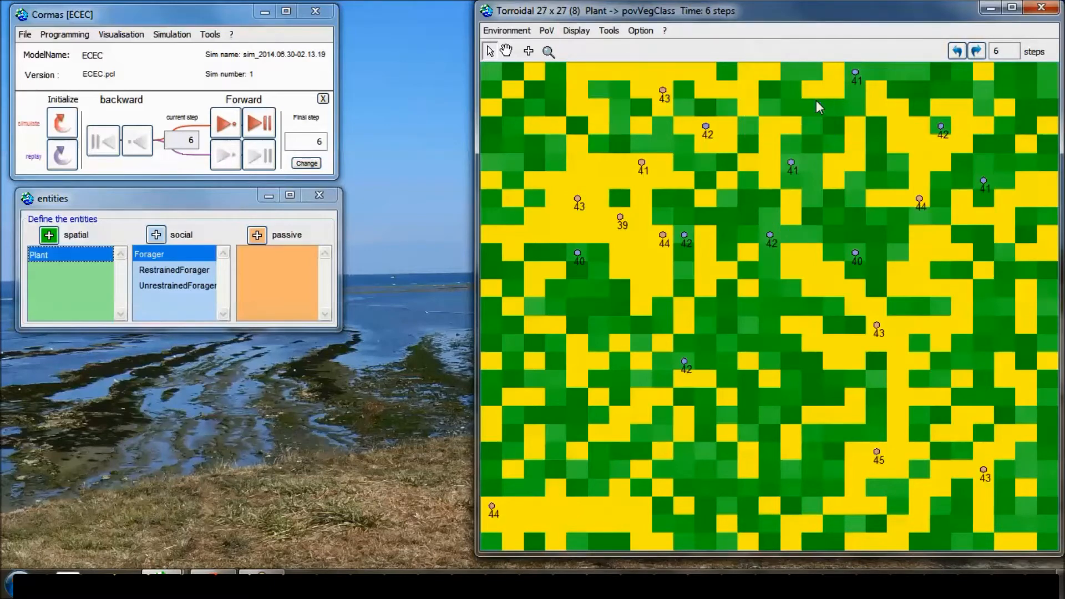
- Advance the simulation one step at a time to step 14
{"action": "left_click", "coordinate": [230, 122]}
{"action": "left_click", "coordinate": [231, 123]}
{"action": "left_click", "coordinate": [231, 123]}
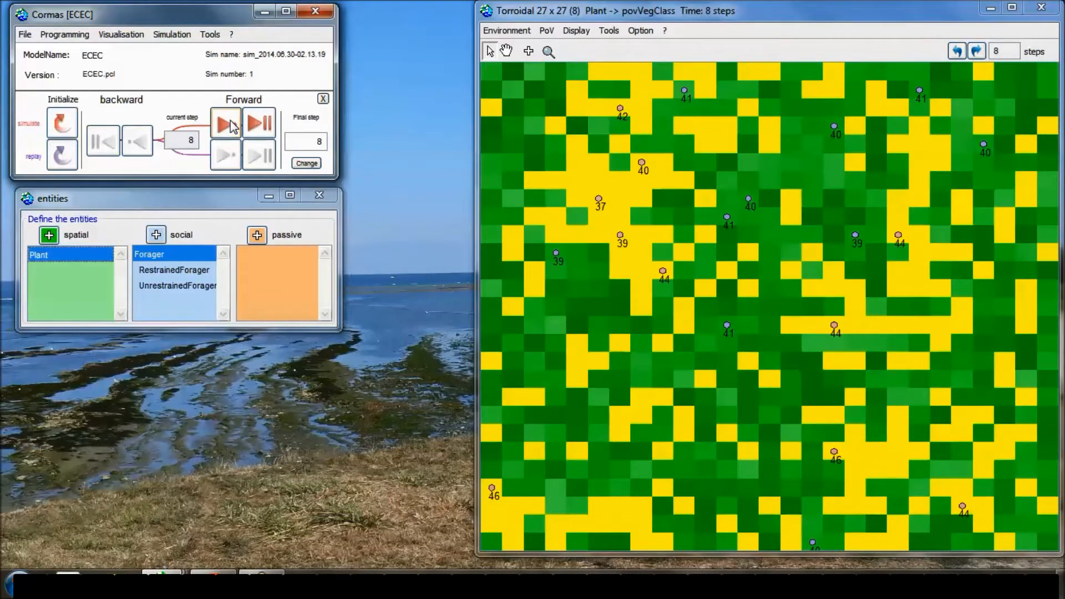
{"action": "left_click", "coordinate": [231, 123]}
{"action": "left_click", "coordinate": [231, 123]}
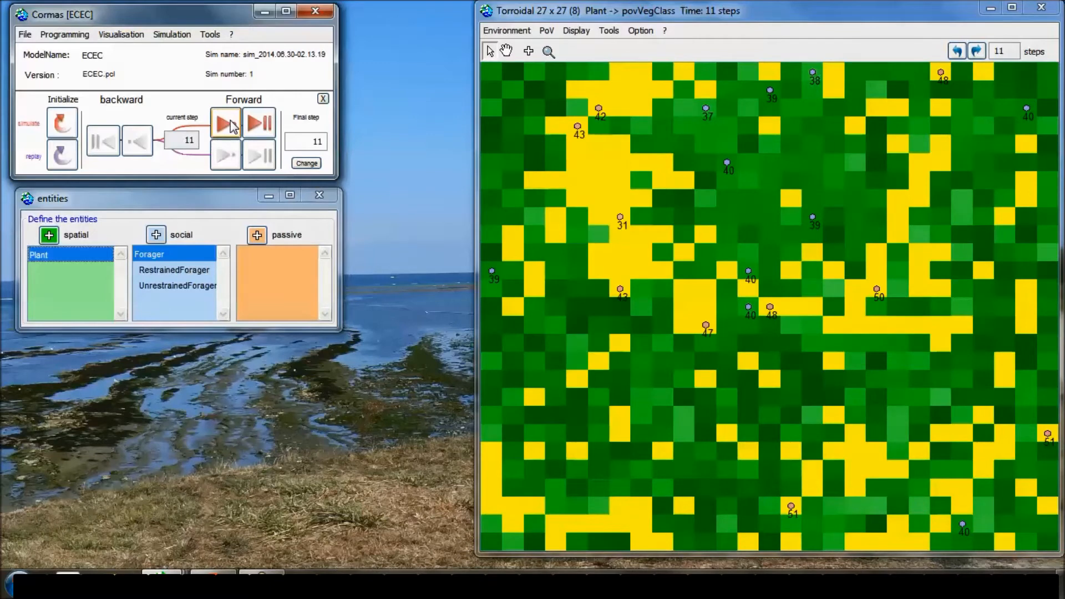
{"action": "left_click", "coordinate": [230, 123]}
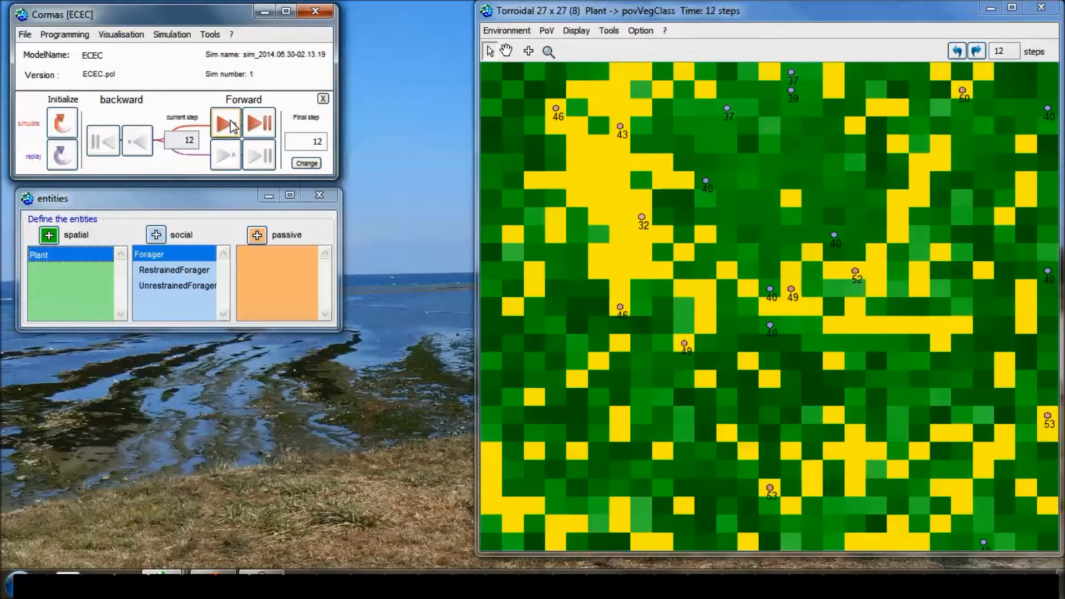
{"action": "left_click", "coordinate": [231, 123]}
{"action": "left_click", "coordinate": [230, 123]}
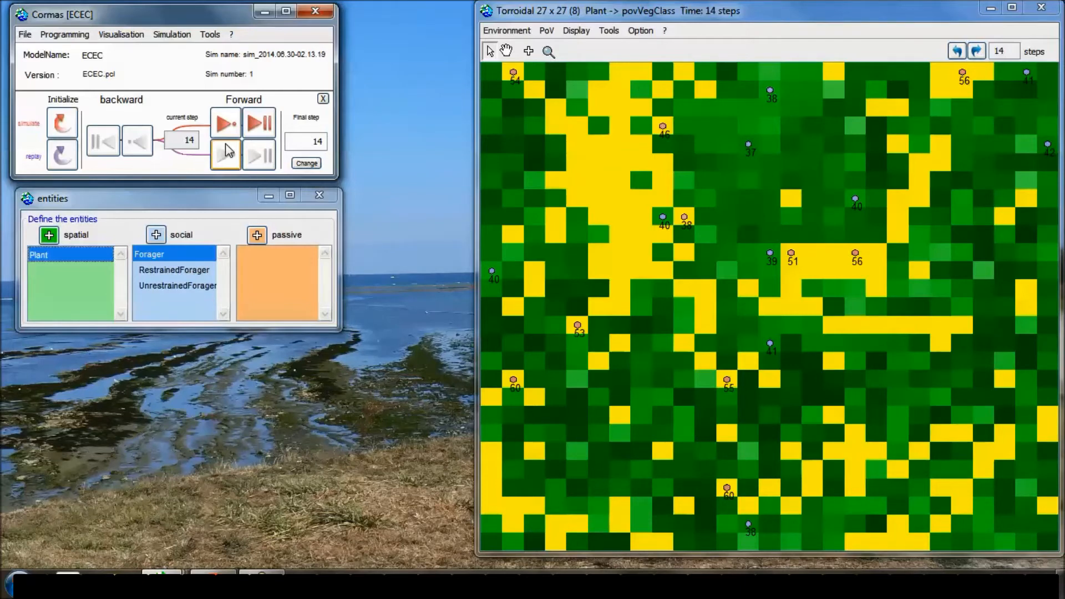
- Open Forager's attributes from the entities window and enlarge the attributes window to show the full list
{"action": "left_click", "coordinate": [155, 215]}
{"action": "left_click_drag", "start_coordinate": [160, 203], "coordinate": [147, 195]}
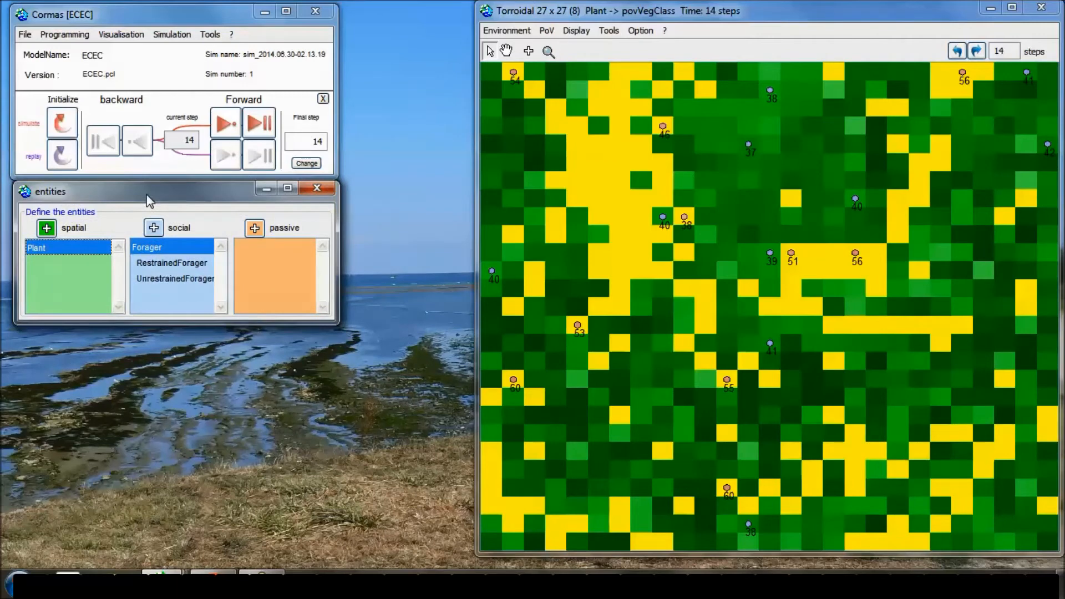
{"action": "right_click", "coordinate": [178, 249]}
{"action": "mouse_move", "coordinate": [238, 253]}
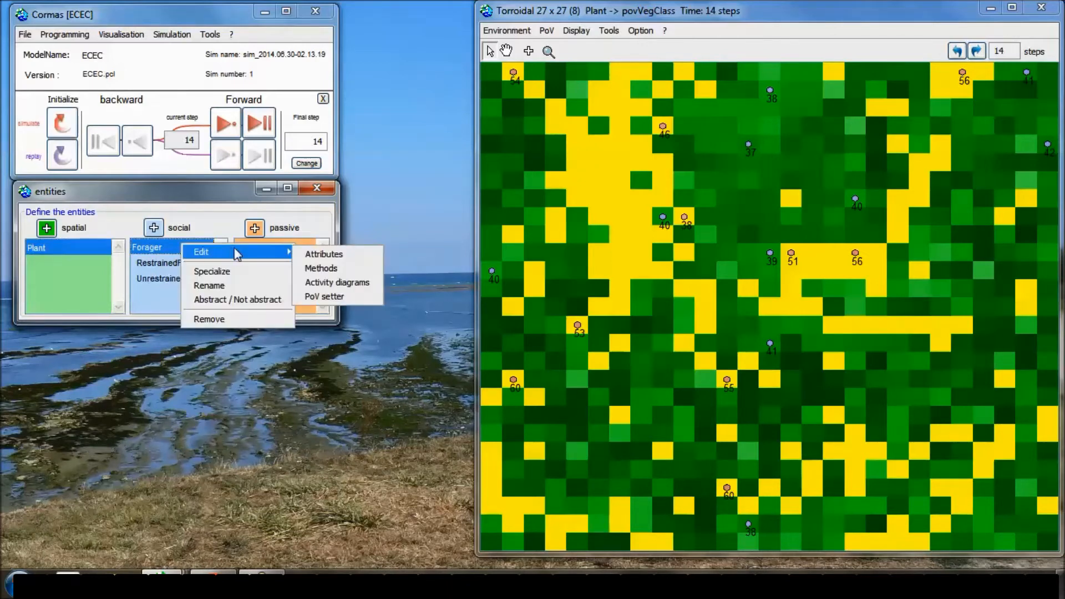
{"action": "left_click", "coordinate": [322, 254]}
{"action": "left_click_drag", "start_coordinate": [488, 65], "coordinate": [389, 38]}
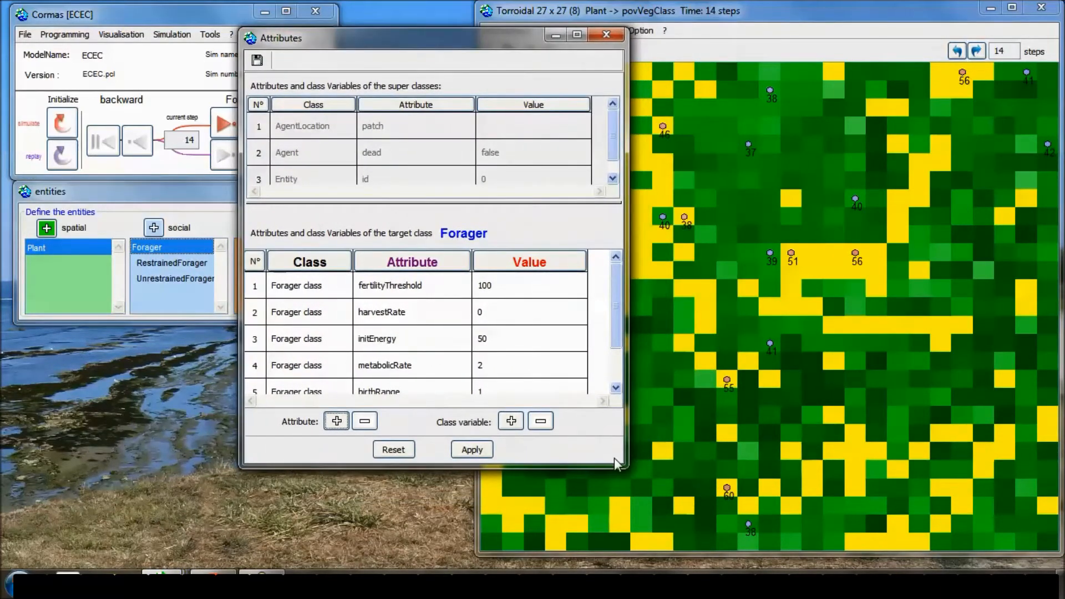
{"action": "left_click_drag", "start_coordinate": [623, 465], "coordinate": [670, 523]}
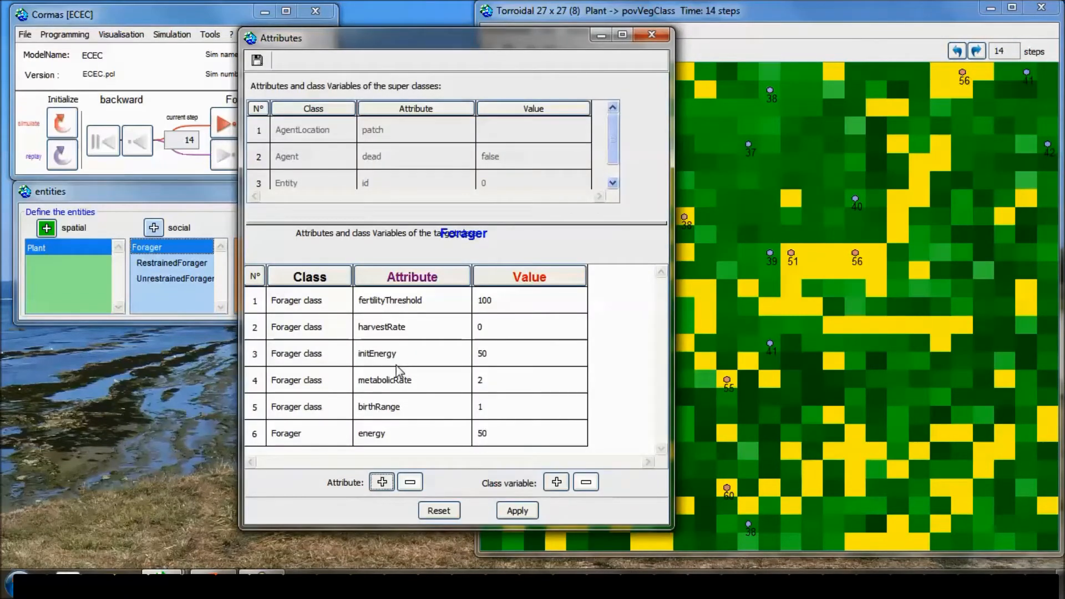
- Choose to notify observers when Forager's energy attribute changes, and decline removing the space window update
{"action": "left_click", "coordinate": [399, 439]}
{"action": "right_click", "coordinate": [427, 440]}
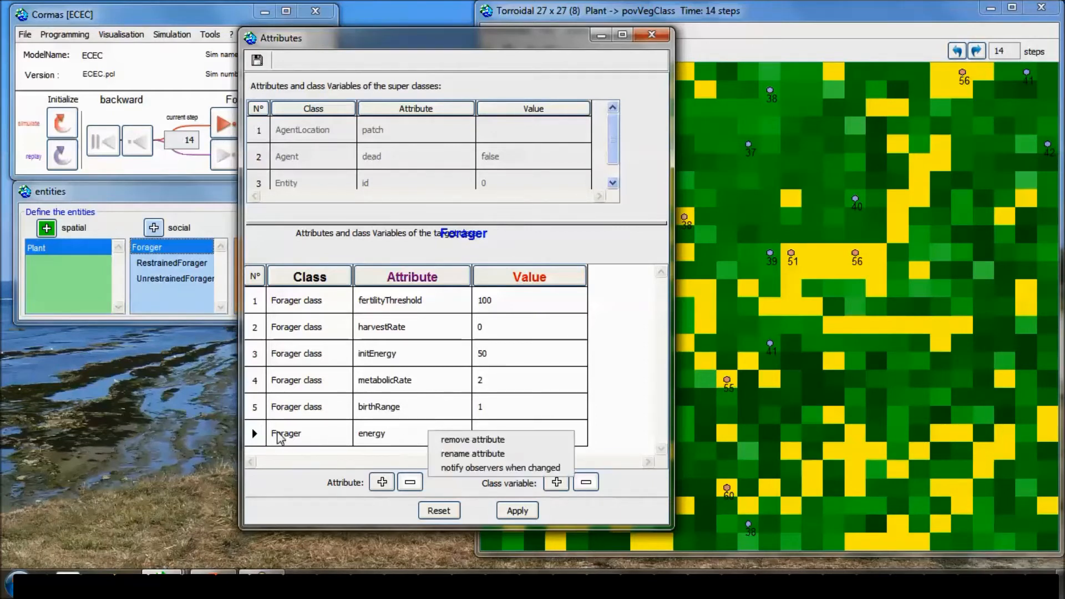
{"action": "left_click", "coordinate": [275, 439]}
{"action": "right_click", "coordinate": [407, 432]}
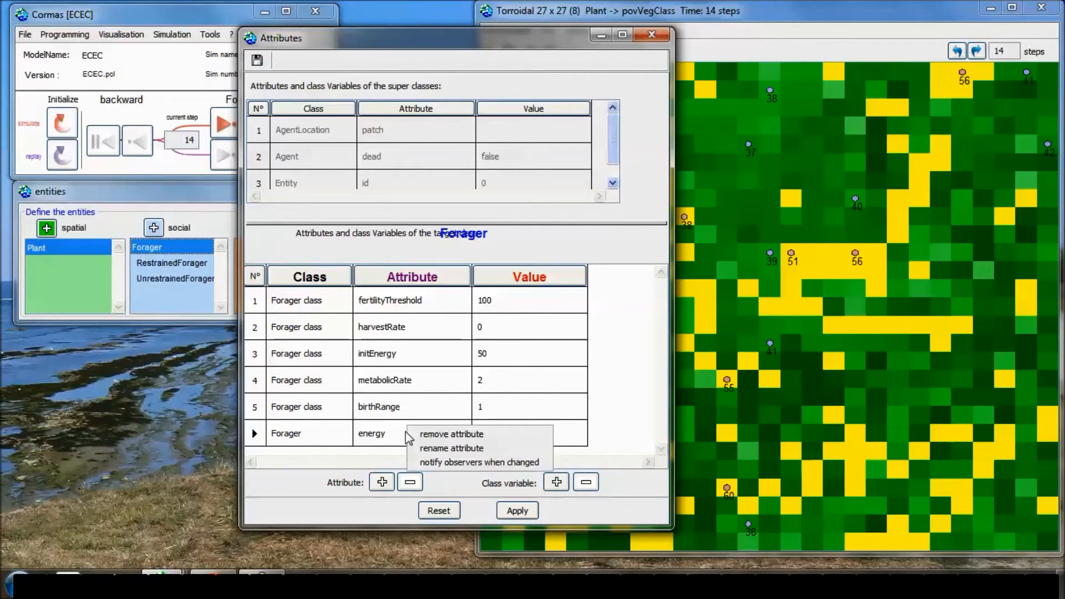
{"action": "left_click", "coordinate": [480, 464]}
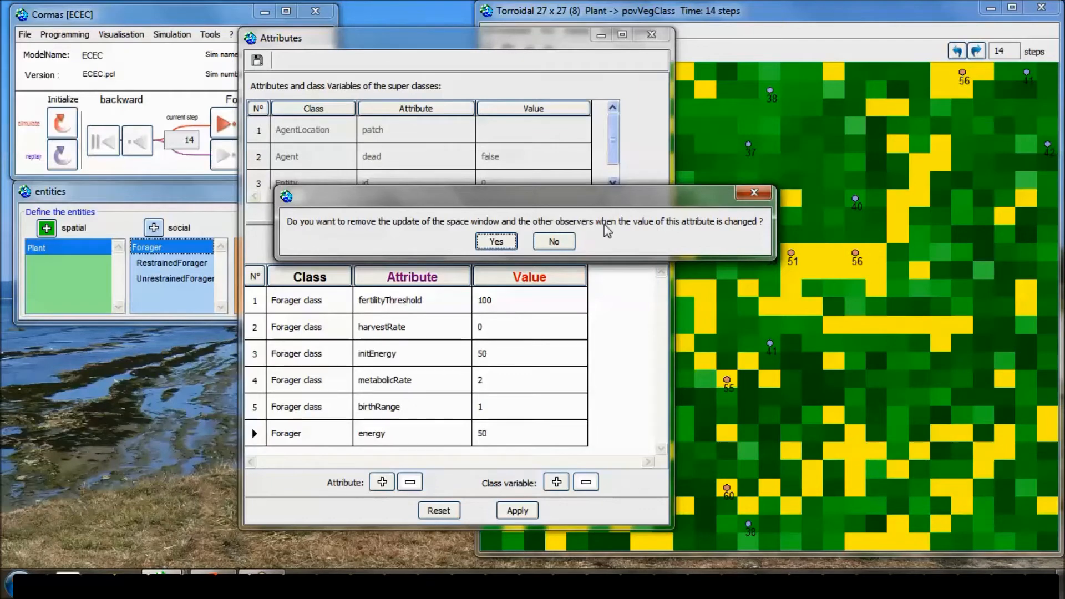
{"action": "left_click", "coordinate": [553, 244]}
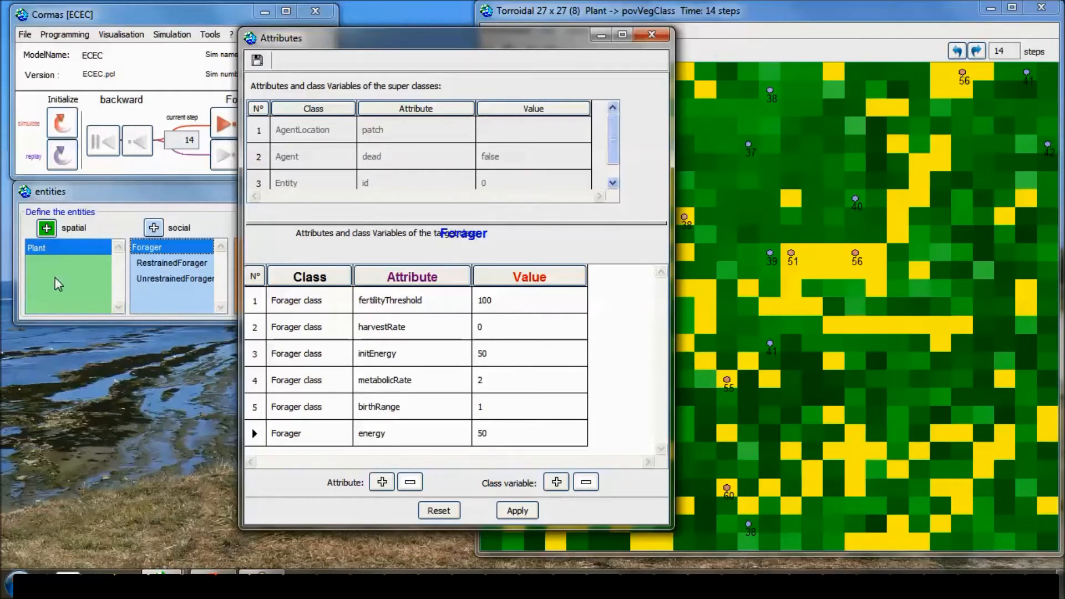
- Open the attributes of the Plant spatial entity from the entities window
{"action": "right_click", "coordinate": [90, 245]}
{"action": "mouse_move", "coordinate": [141, 253]}
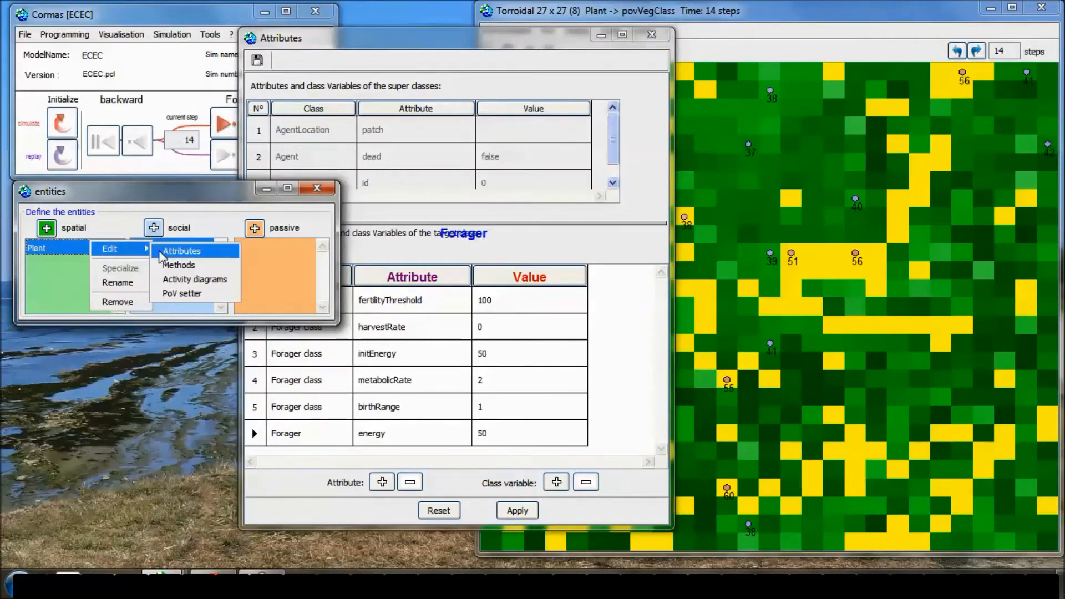
{"action": "left_click", "coordinate": [209, 292]}
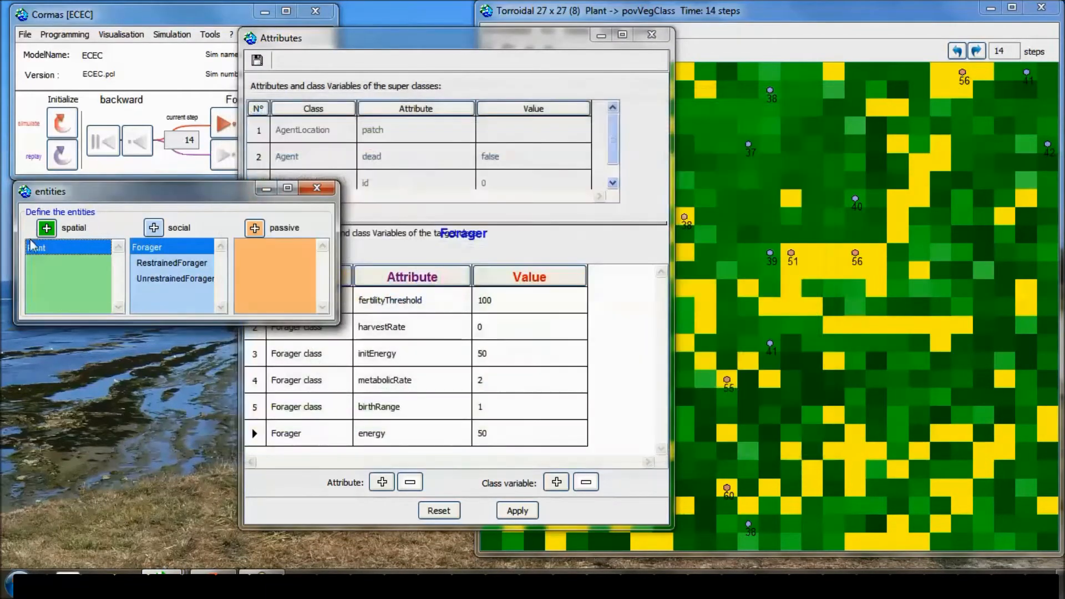
{"action": "right_click", "coordinate": [49, 245]}
{"action": "mouse_move", "coordinate": [72, 247]}
{"action": "left_click", "coordinate": [159, 247]}
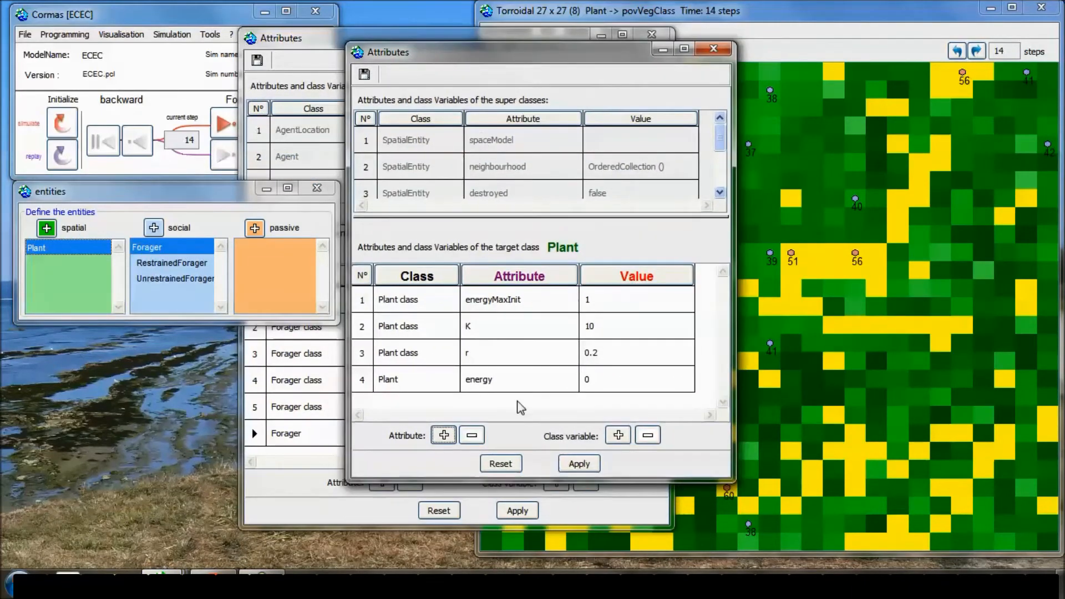
- Remove the space window and observer update for changes in Plant's energy attribute, and accept the removal
{"action": "left_click", "coordinate": [506, 381]}
{"action": "right_click", "coordinate": [480, 383]}
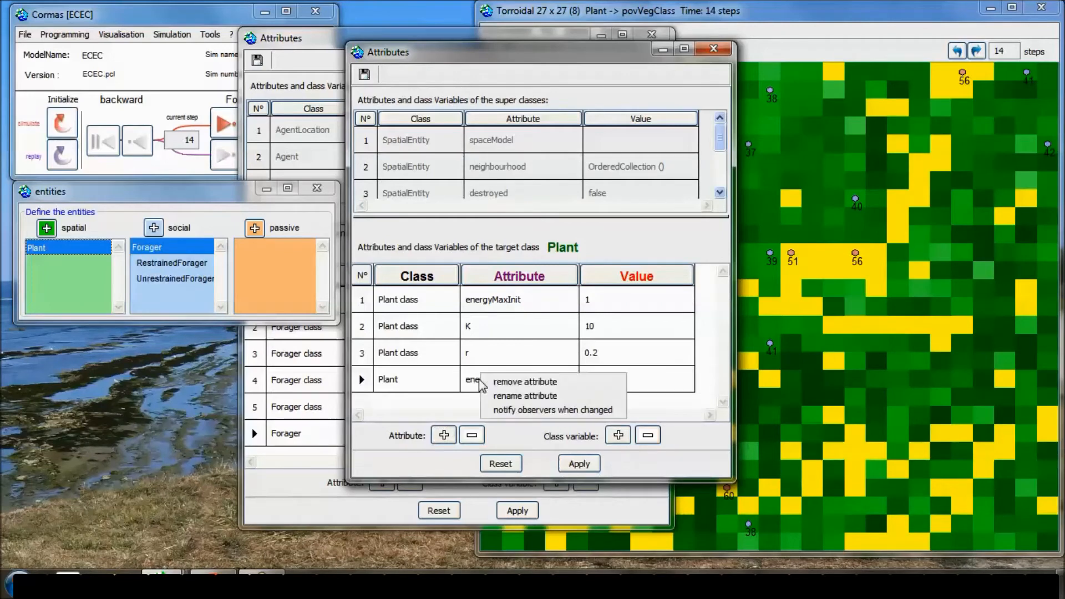
{"action": "left_click", "coordinate": [548, 414]}
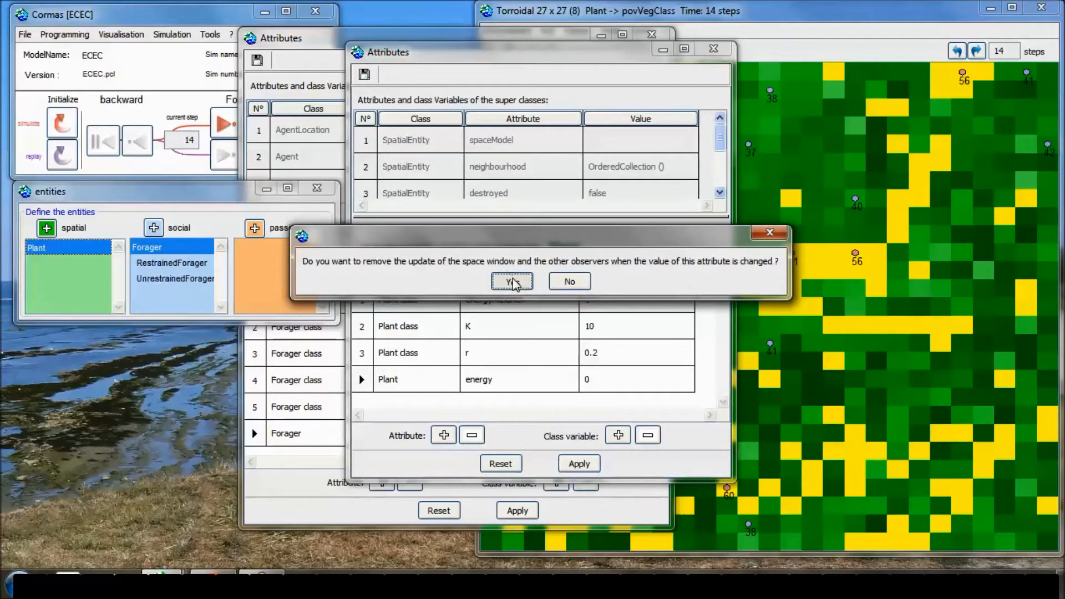
{"action": "left_click", "coordinate": [514, 282]}
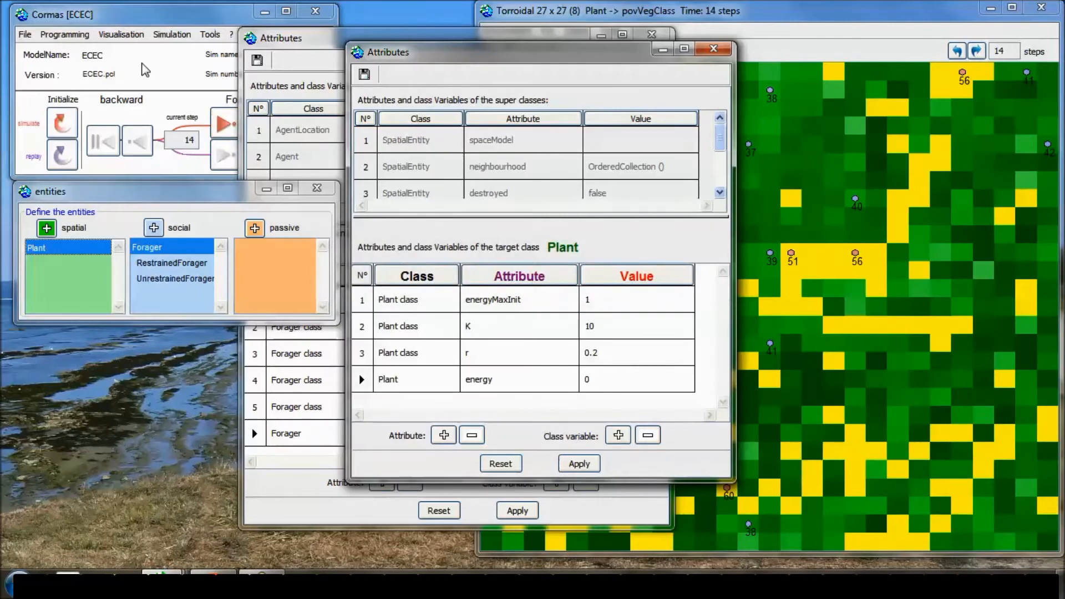
- Advance the simulation one step at a time to step 31, keeping the spatial grid in view
{"action": "left_click", "coordinate": [226, 123]}
{"action": "left_click", "coordinate": [225, 123]}
{"action": "left_click", "coordinate": [226, 123]}
{"action": "left_click", "coordinate": [226, 123]}
{"action": "left_click", "coordinate": [226, 124]}
{"action": "left_click", "coordinate": [226, 123]}
{"action": "left_click", "coordinate": [711, 40]}
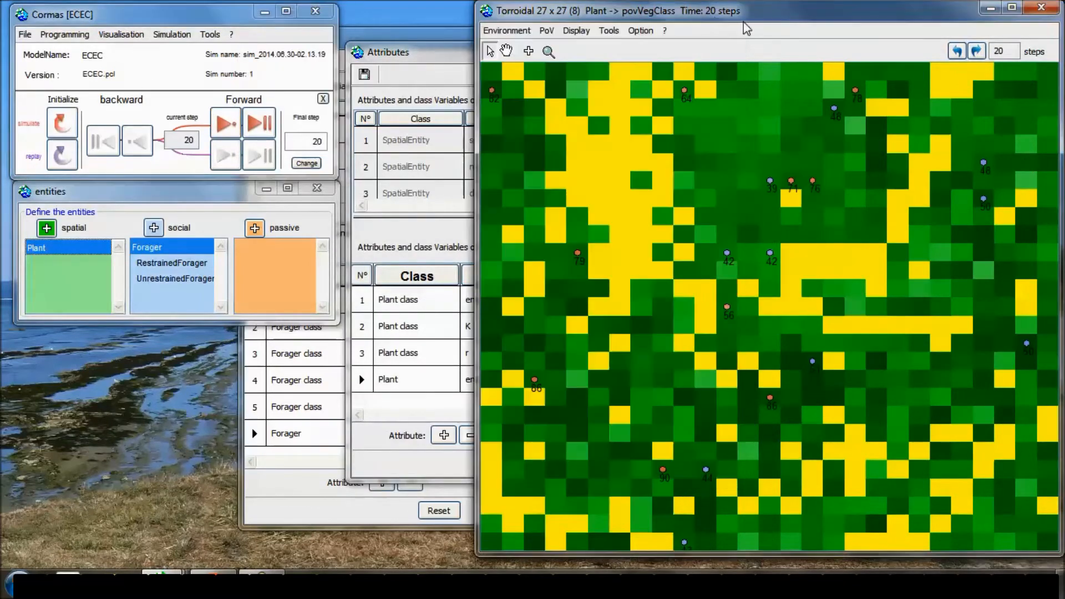
{"action": "left_click", "coordinate": [223, 125]}
{"action": "left_click", "coordinate": [222, 125]}
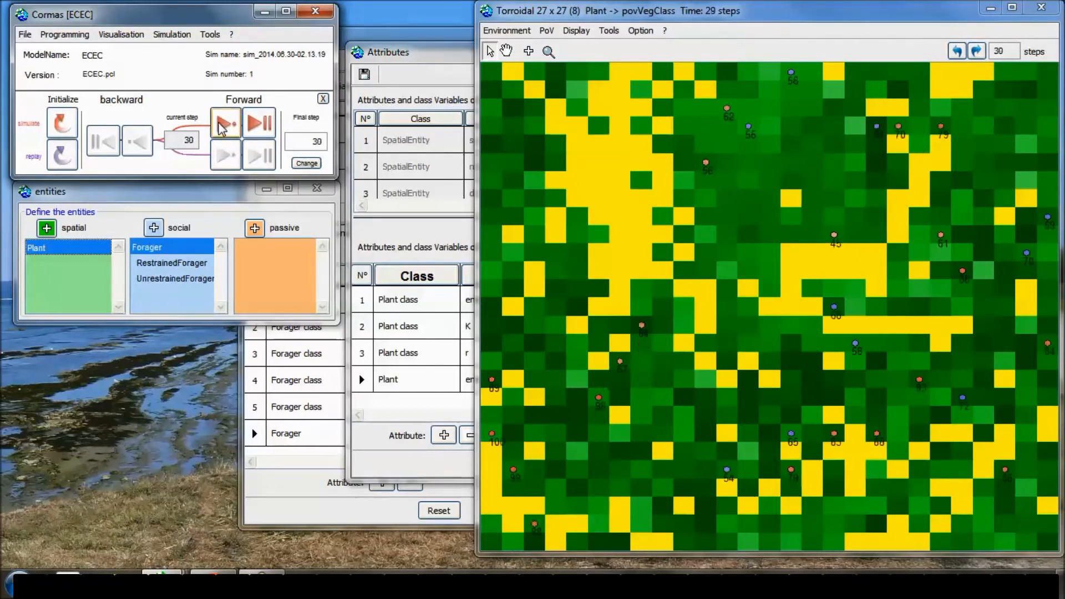
- Inspect the energy of Plant n° 66 on the grid, close its inspector, and open the inspector of Plant n° 67
{"action": "double_click", "coordinate": [729, 110]}
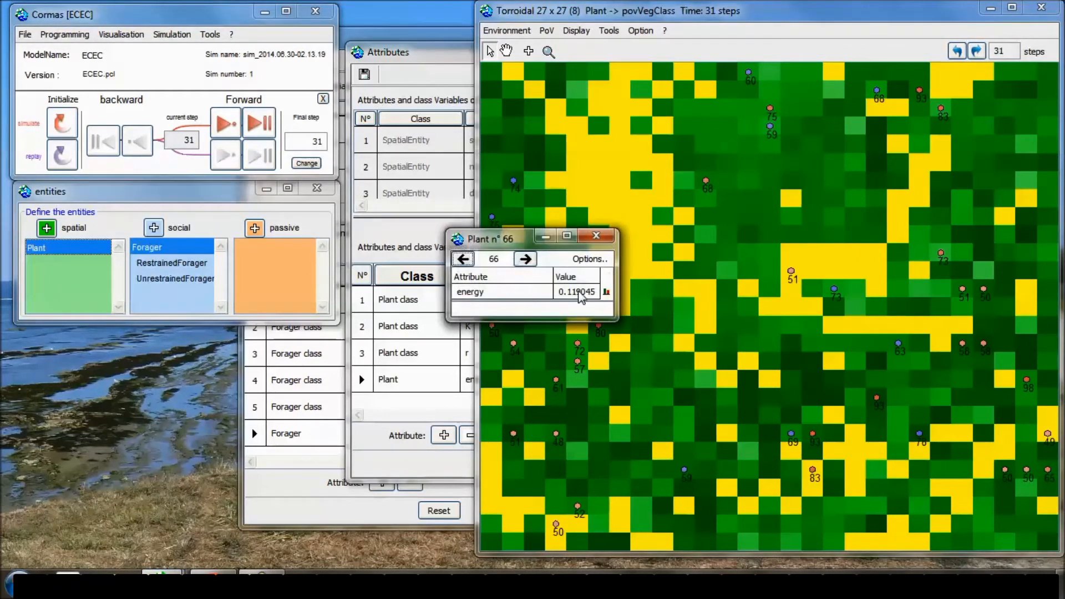
{"action": "left_click", "coordinate": [596, 235]}
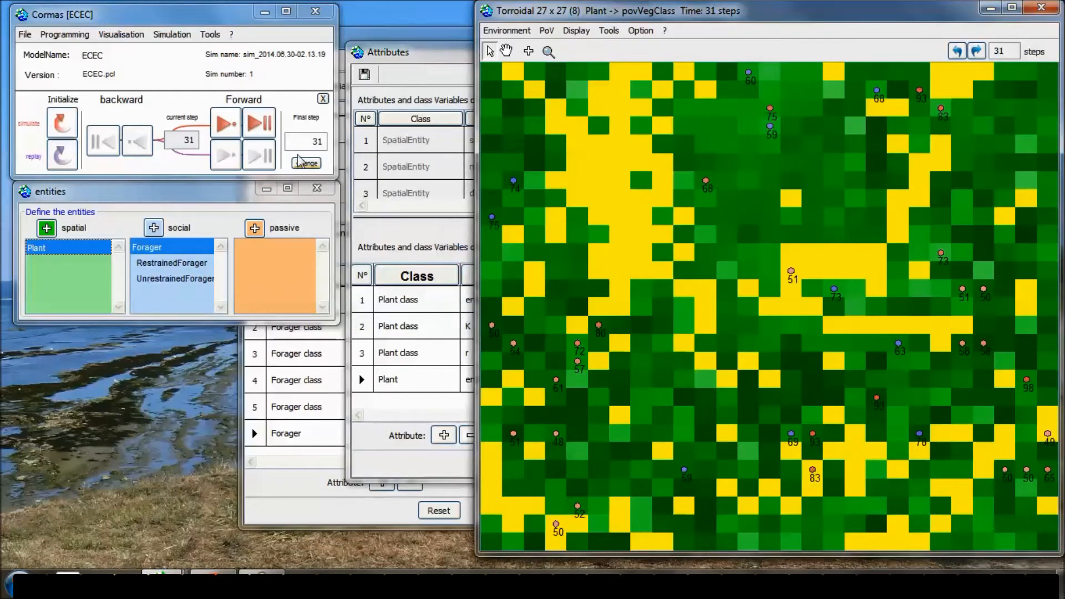
{"action": "double_click", "coordinate": [751, 113]}
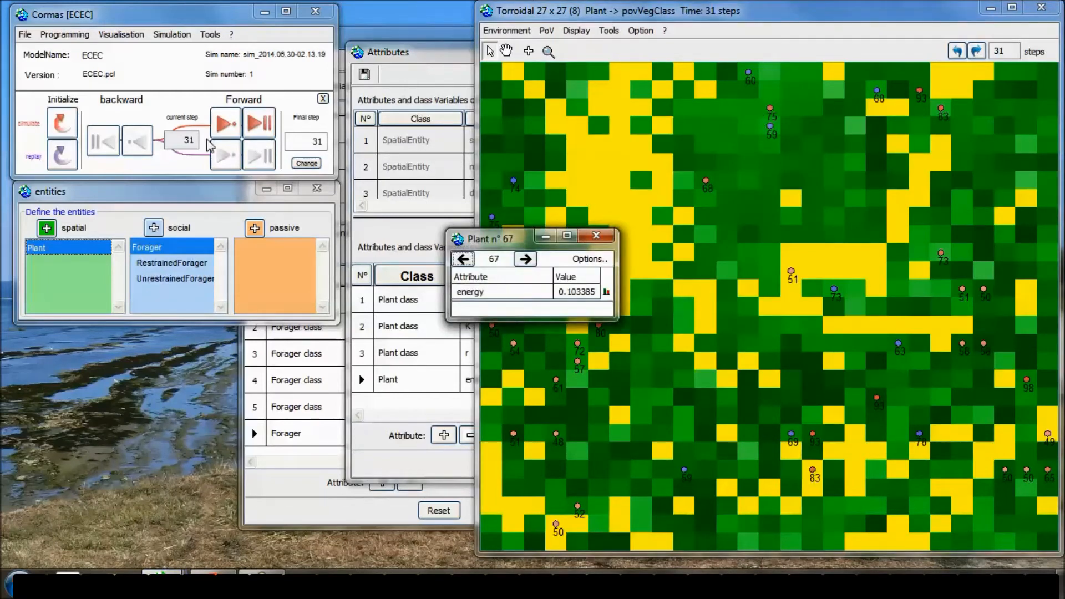
- Advance the simulation one step at a time to step 53 with the Plant n° 67 inspector open
{"action": "left_click", "coordinate": [223, 126]}
{"action": "left_click", "coordinate": [224, 129]}
{"action": "left_click", "coordinate": [223, 129]}
{"action": "left_click", "coordinate": [224, 129]}
{"action": "left_click", "coordinate": [224, 129]}
{"action": "left_click", "coordinate": [224, 128]}
{"action": "left_click", "coordinate": [223, 129]}
{"action": "left_click", "coordinate": [224, 128]}
{"action": "left_click", "coordinate": [223, 129]}
{"action": "left_click", "coordinate": [221, 128]}
{"action": "left_click", "coordinate": [221, 129]}
{"action": "left_click", "coordinate": [221, 128]}
{"action": "left_click", "coordinate": [221, 128]}
{"action": "left_click", "coordinate": [221, 128]}
{"action": "left_click", "coordinate": [221, 128]}
{"action": "left_click", "coordinate": [221, 128]}
{"action": "left_click", "coordinate": [221, 128]}
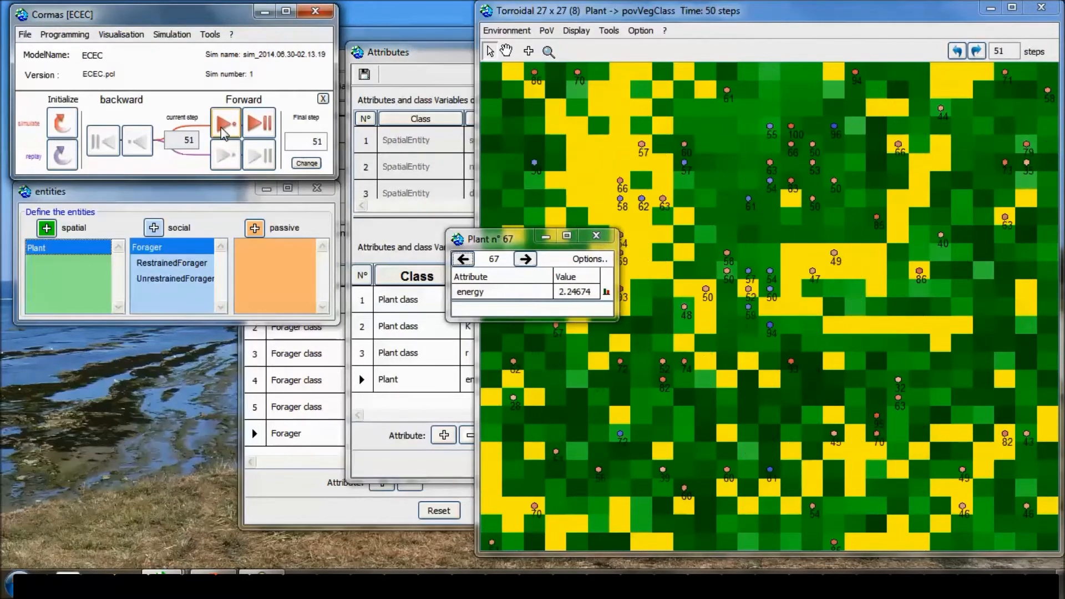
{"action": "left_click", "coordinate": [222, 128]}
{"action": "left_click", "coordinate": [223, 129]}
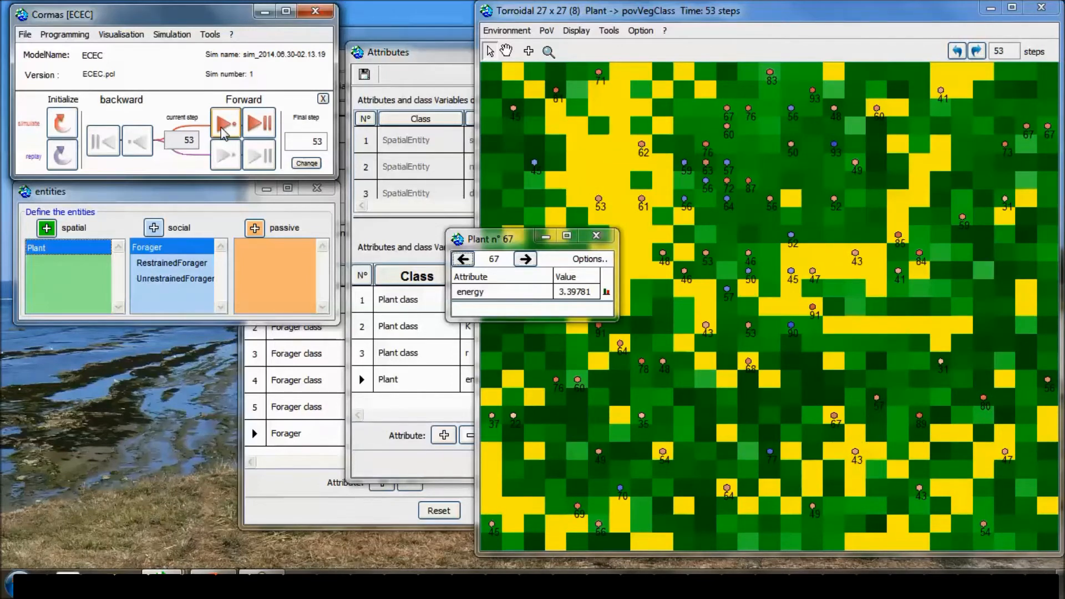
- Turn on notifying observers when Plant's energy attribute changes, and accept updating the space window each time
{"action": "left_click", "coordinate": [420, 469]}
{"action": "right_click", "coordinate": [531, 383]}
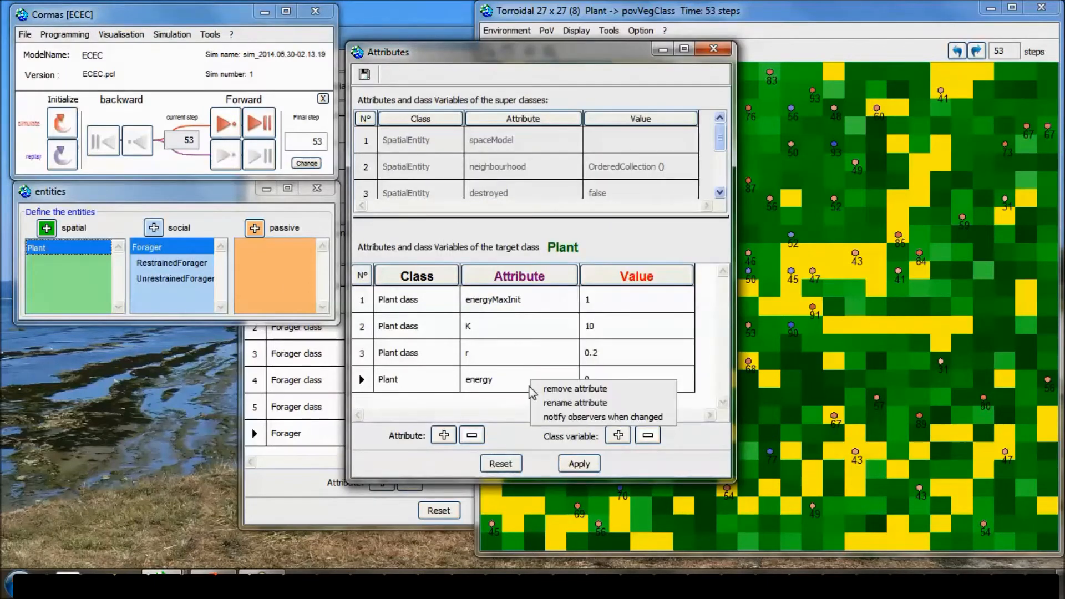
{"action": "left_click", "coordinate": [593, 420]}
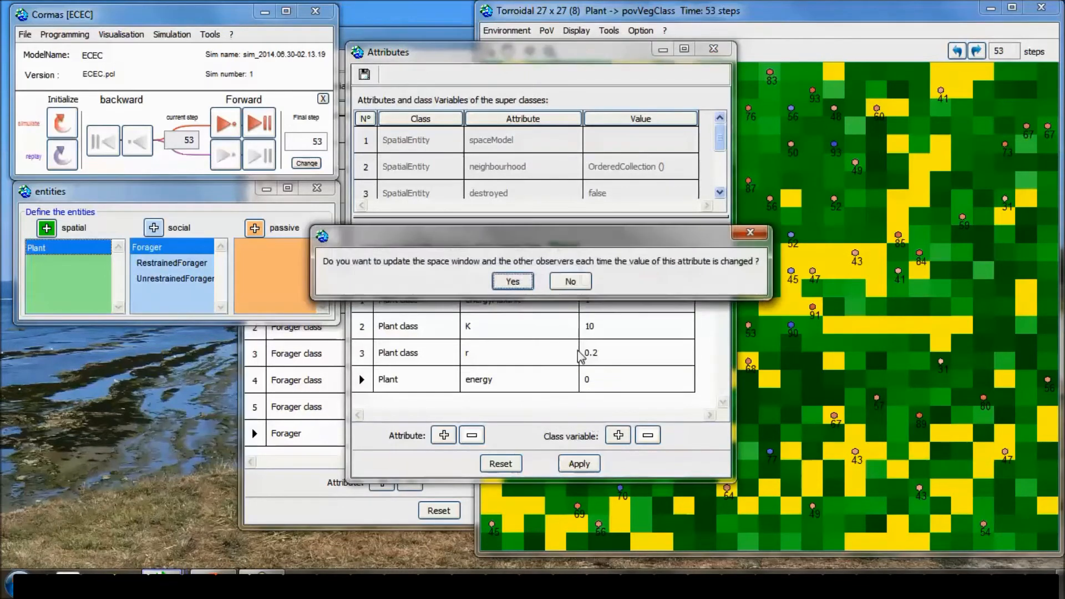
{"action": "left_click", "coordinate": [512, 283]}
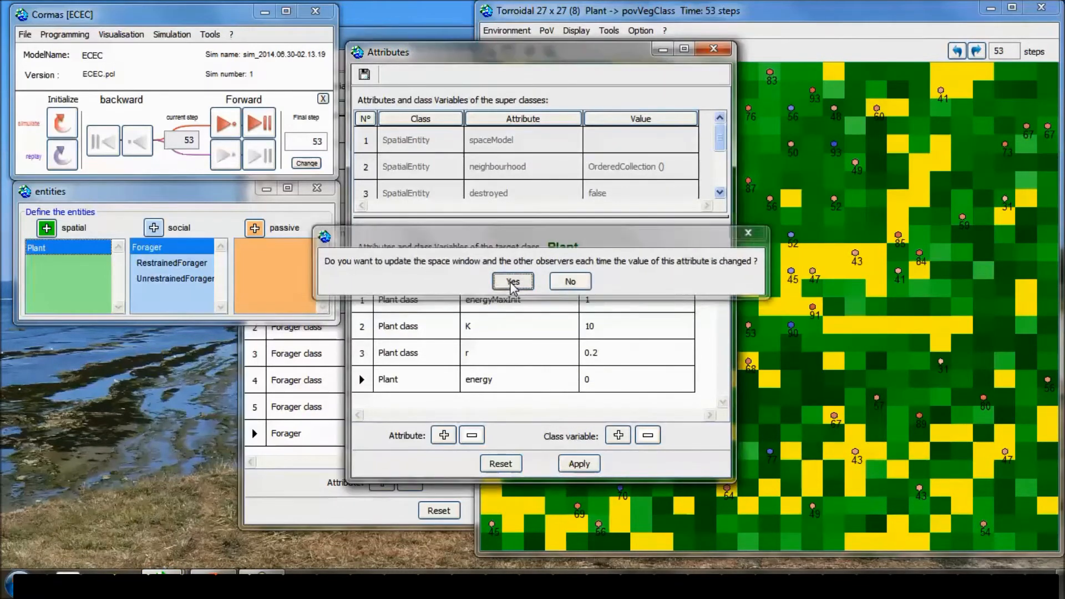
- Move Plant's attributes window clear of the grid, bring the Plant n° 67 inspector forward, and advance the simulation to step 60
{"action": "left_click_drag", "start_coordinate": [526, 62], "coordinate": [328, 155]}
{"action": "left_click", "coordinate": [569, 255]}
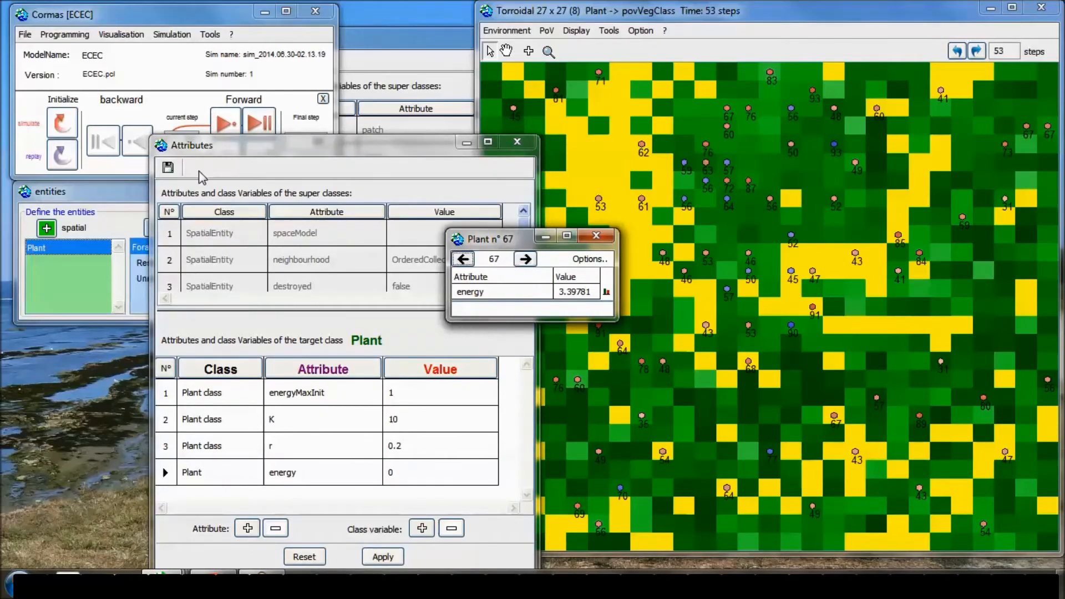
{"action": "left_click", "coordinate": [227, 131]}
{"action": "left_click", "coordinate": [225, 126]}
{"action": "left_click", "coordinate": [225, 126]}
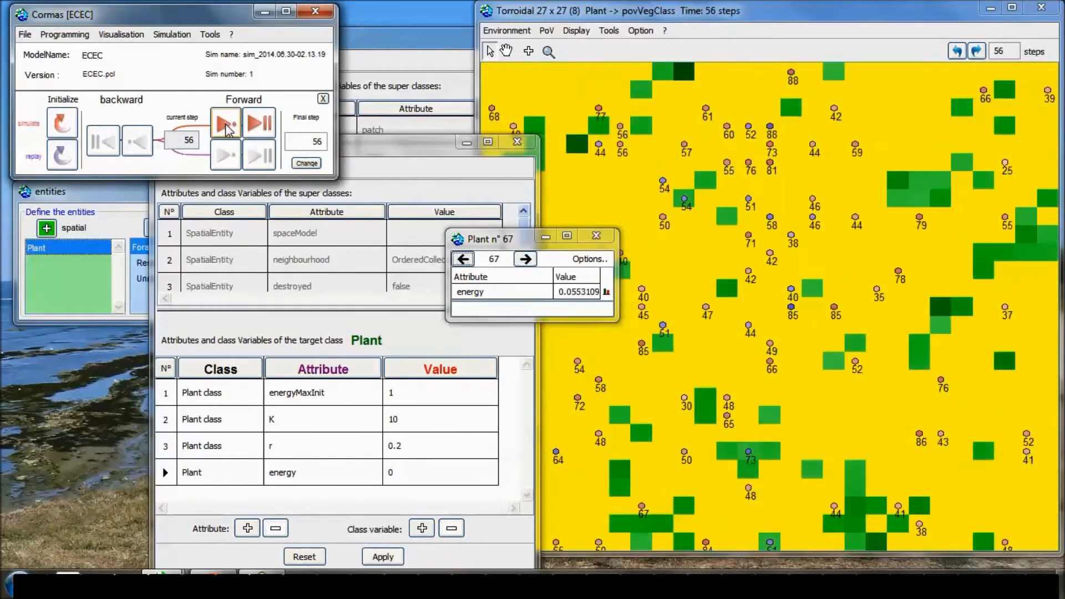
{"action": "left_click", "coordinate": [226, 125]}
{"action": "left_click", "coordinate": [226, 125]}
{"action": "left_click", "coordinate": [226, 126]}
{"action": "left_click", "coordinate": [226, 125]}
{"action": "left_click", "coordinate": [226, 125]}
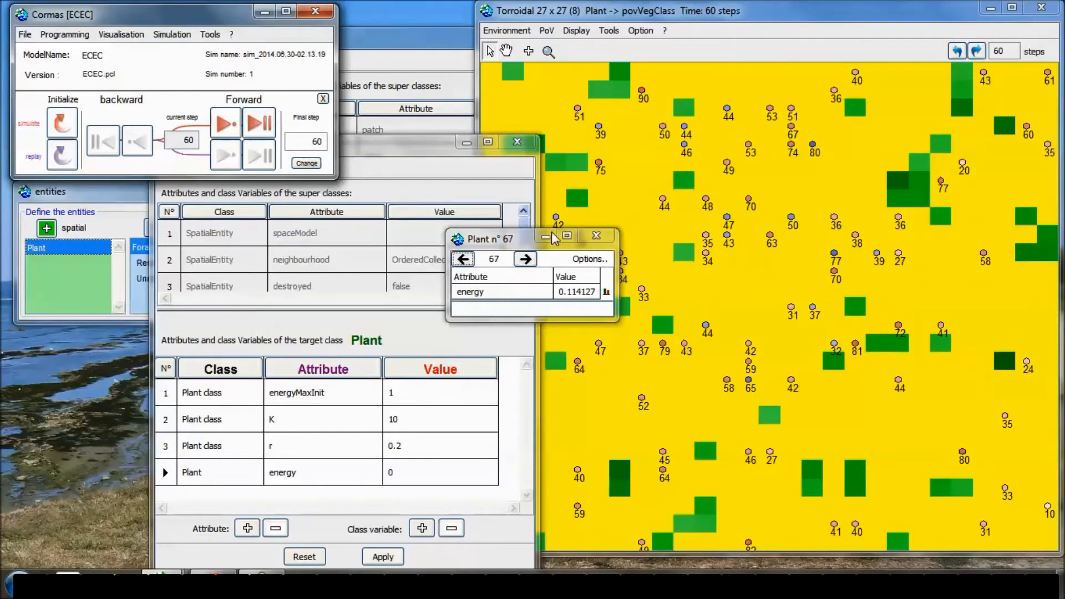
- Display the Plant cells on the spatial grid with the povFood point of view
{"action": "left_click", "coordinate": [524, 247]}
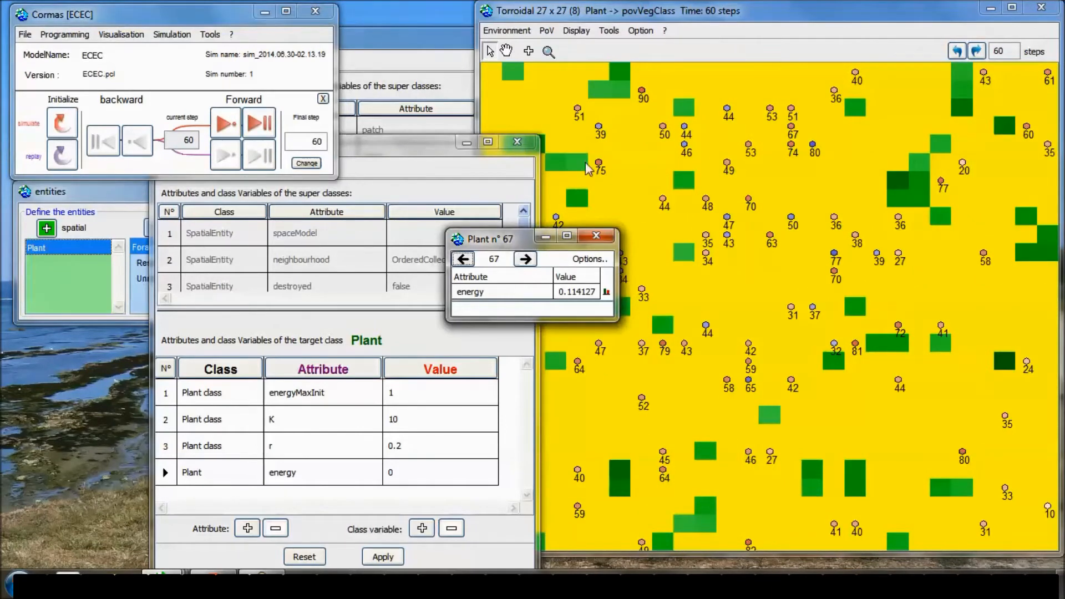
{"action": "left_click", "coordinate": [546, 35]}
{"action": "mouse_move", "coordinate": [599, 48]}
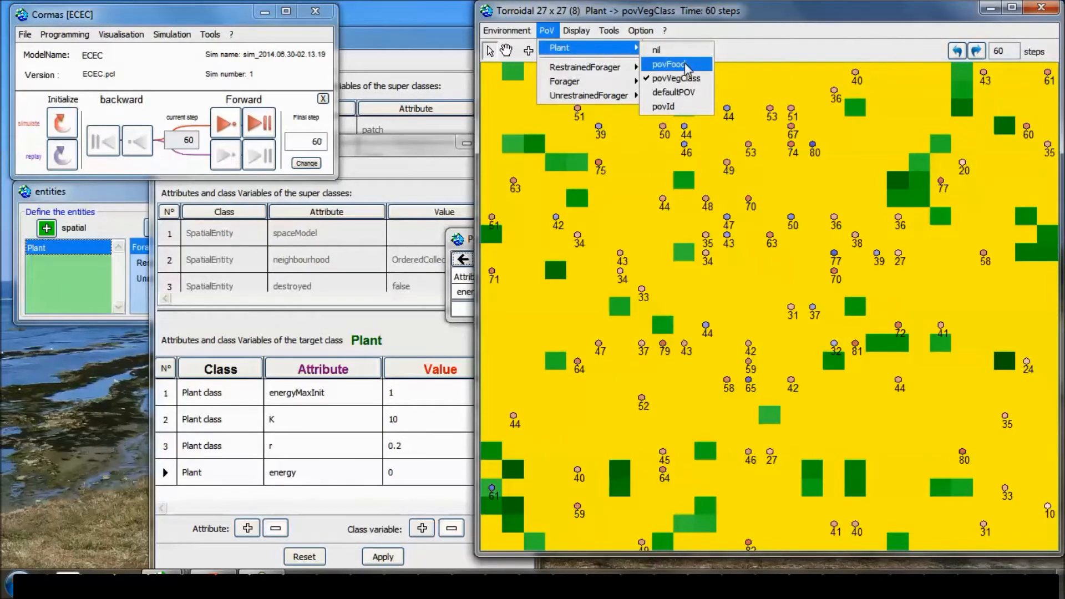
{"action": "left_click", "coordinate": [669, 64]}
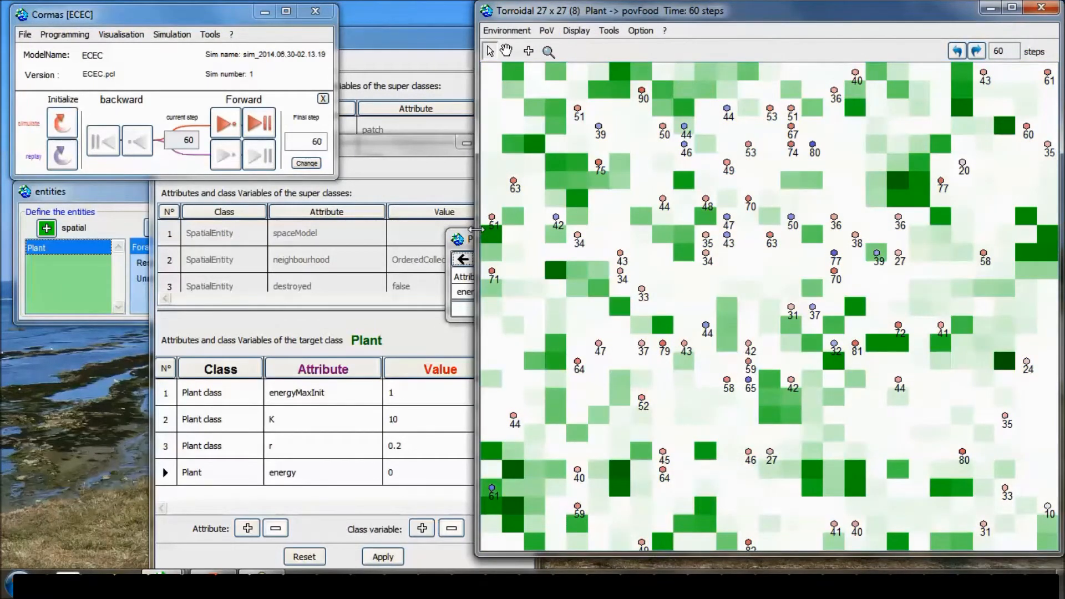
- Close the Plant n° 67 inspector and Plant's attributes window, and bring Forager's attributes window to the front
{"action": "left_click", "coordinate": [472, 240]}
{"action": "left_click", "coordinate": [597, 237]}
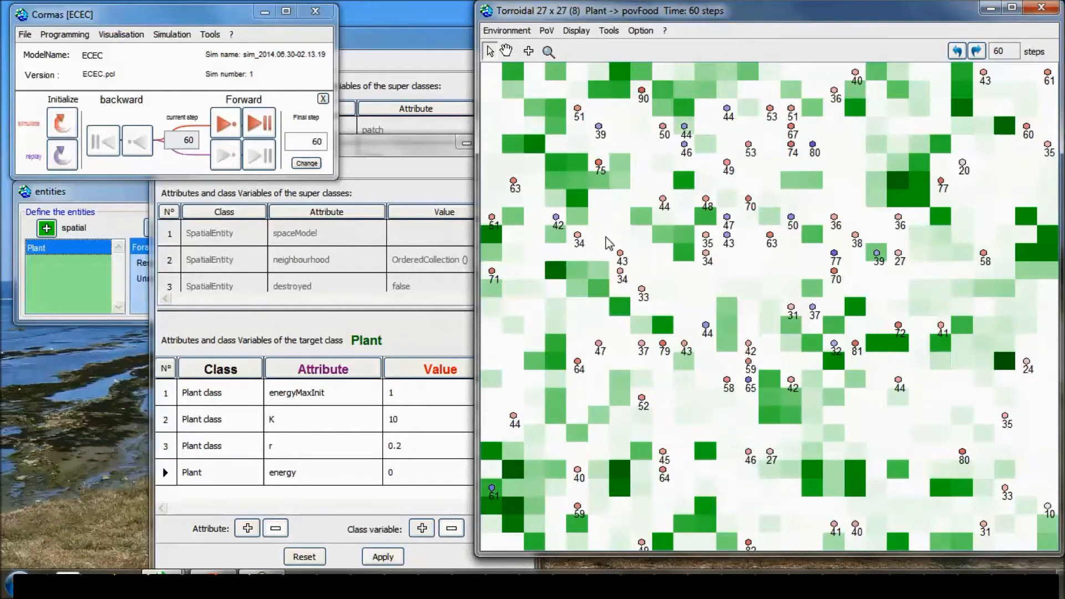
{"action": "left_click", "coordinate": [409, 329]}
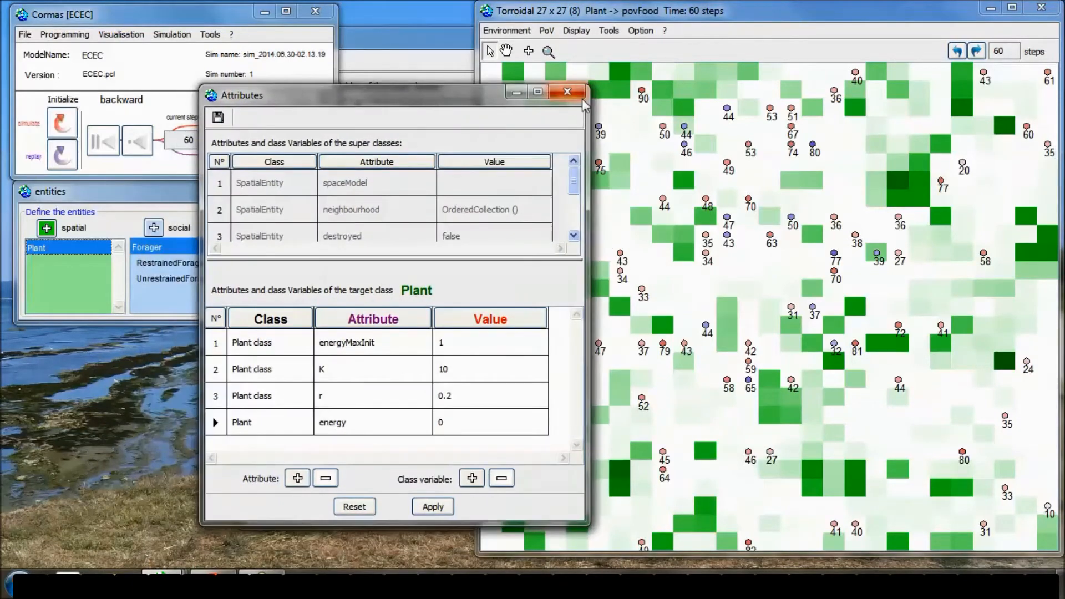
{"action": "left_click", "coordinate": [567, 92]}
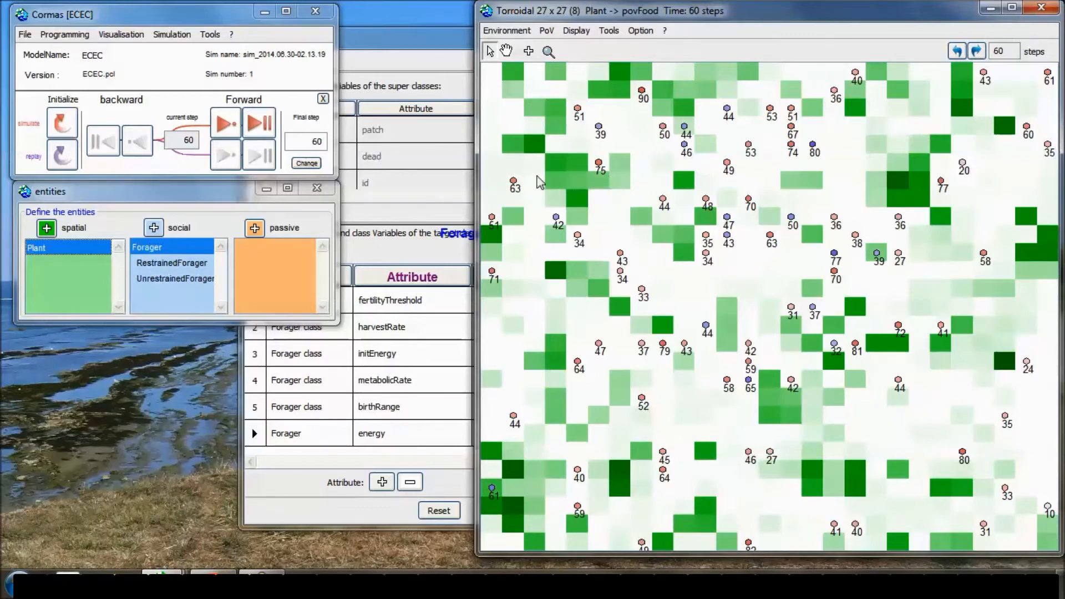
{"action": "left_click", "coordinate": [421, 54]}
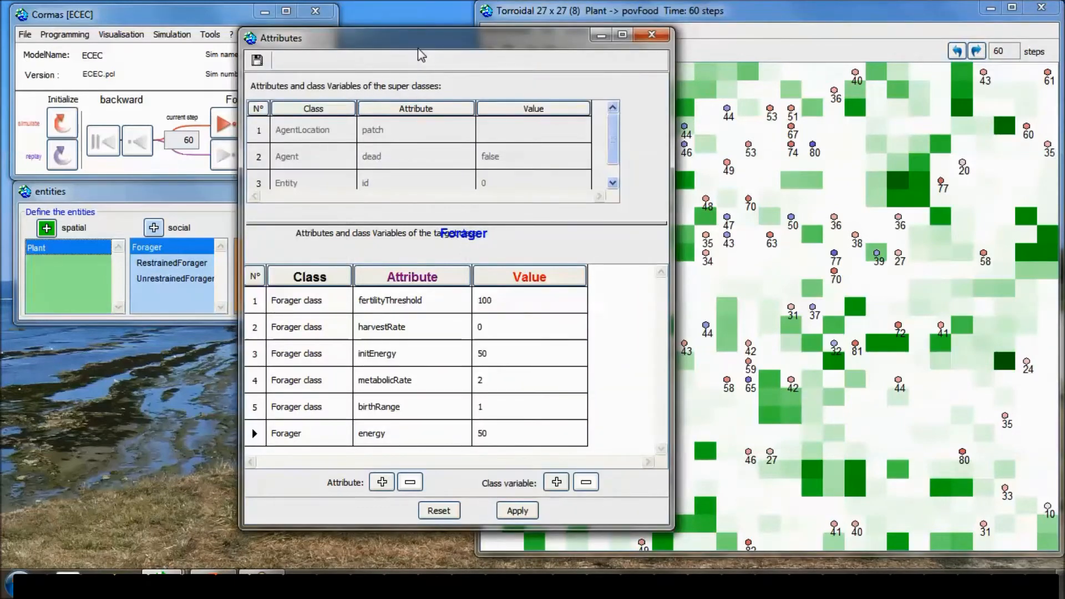
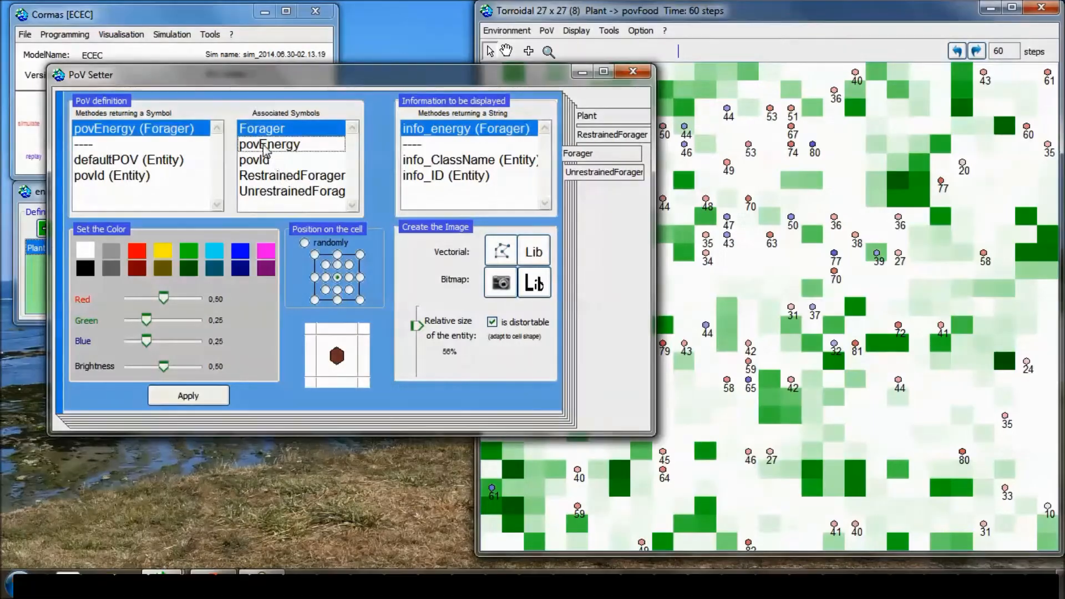
- Open the vectorial figure editor for Forager's povEnergy symbol and place it beside the symbol settings
{"action": "left_click", "coordinate": [269, 145]}
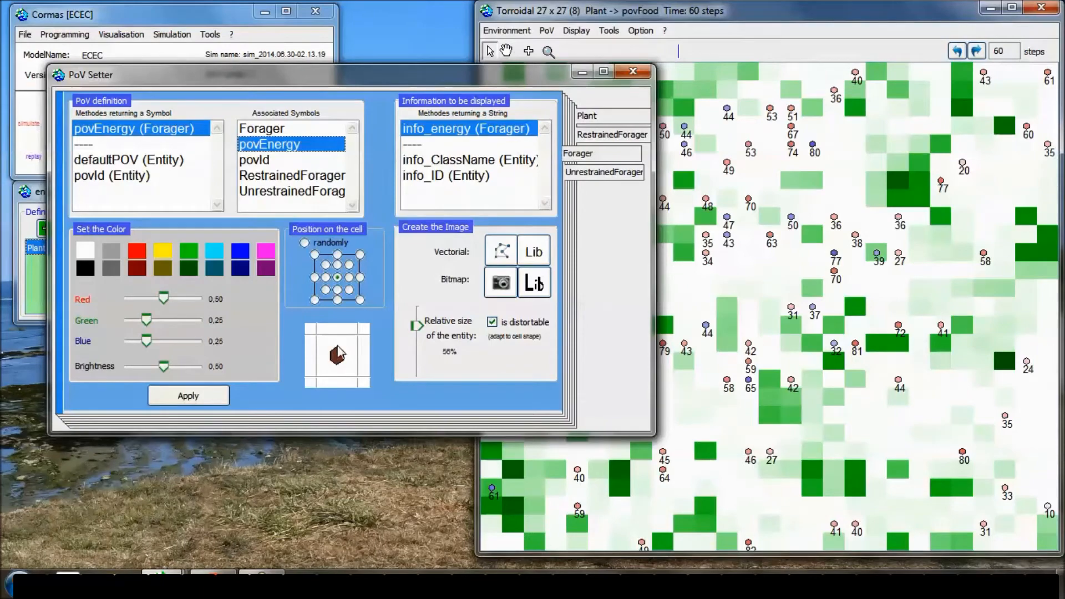
{"action": "left_click", "coordinate": [502, 253]}
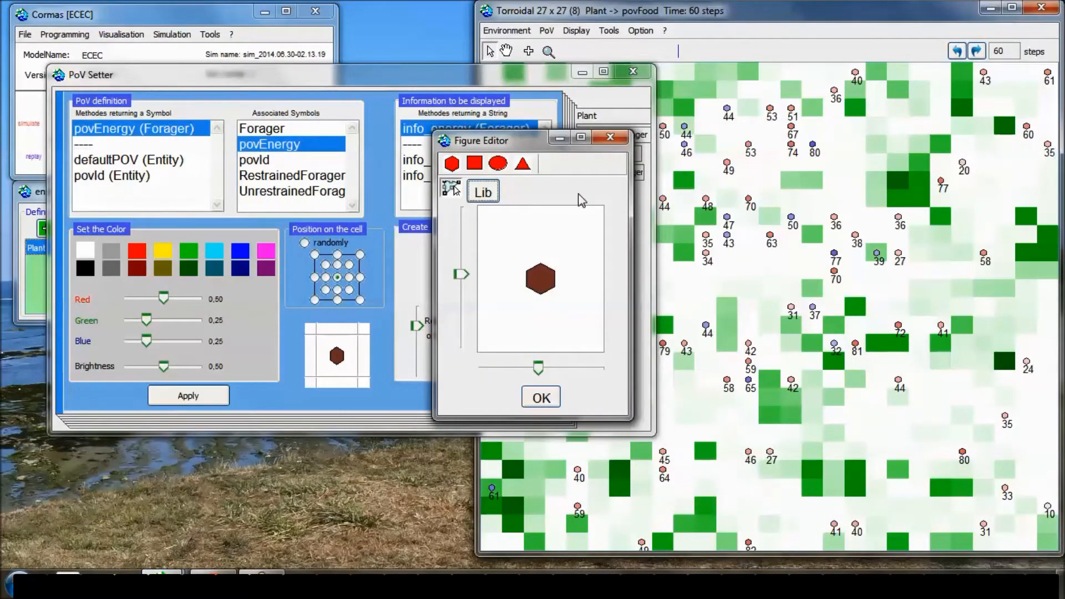
{"action": "left_click_drag", "start_coordinate": [540, 145], "coordinate": [689, 127]}
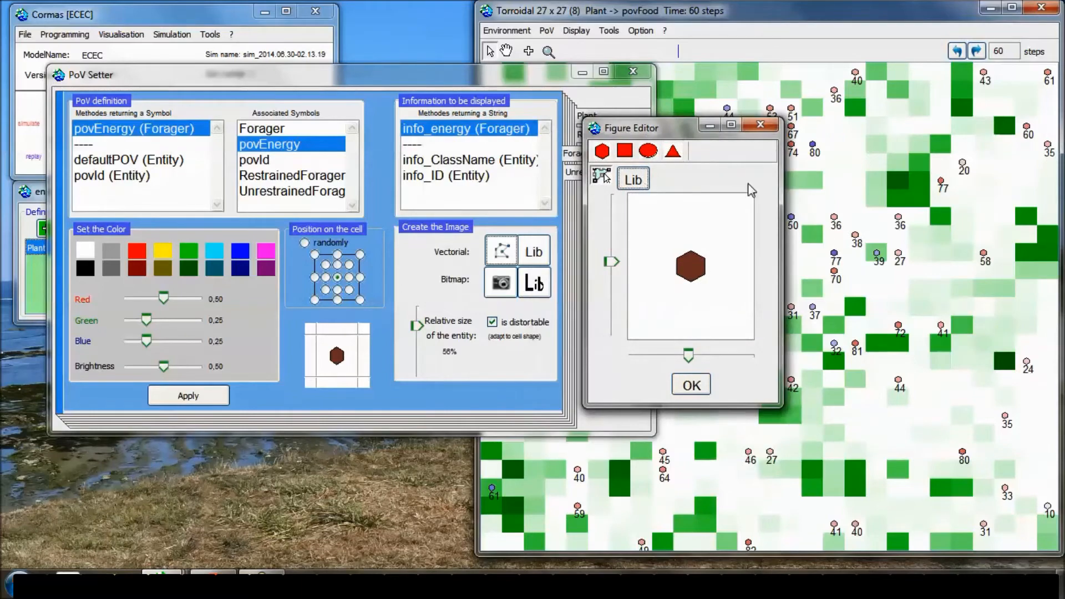
{"action": "left_click", "coordinate": [765, 128]}
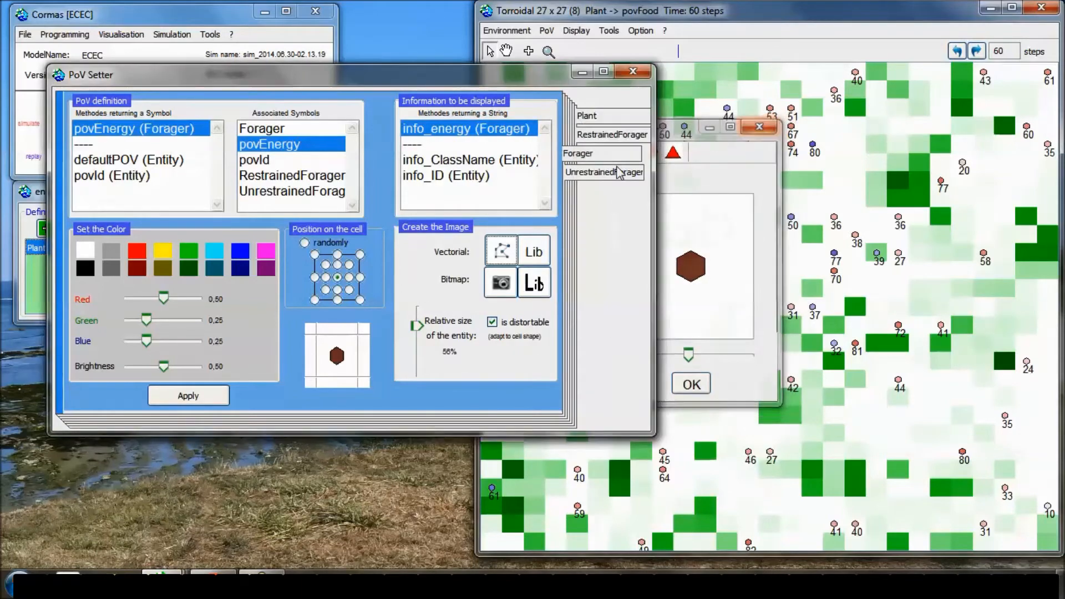
{"action": "left_click", "coordinate": [507, 256]}
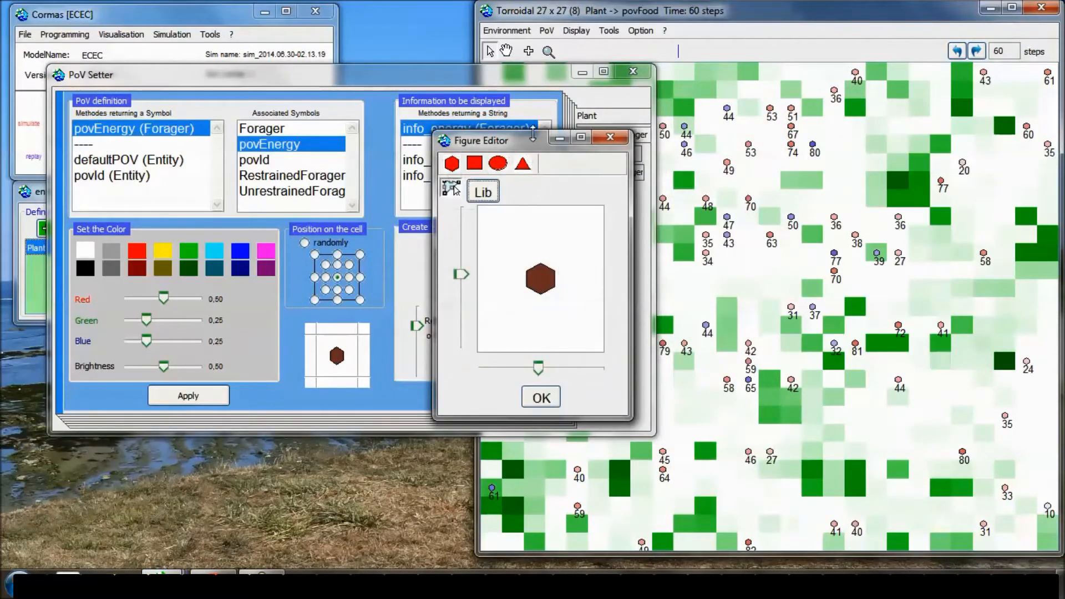
{"action": "left_click_drag", "start_coordinate": [535, 141], "coordinate": [665, 119]}
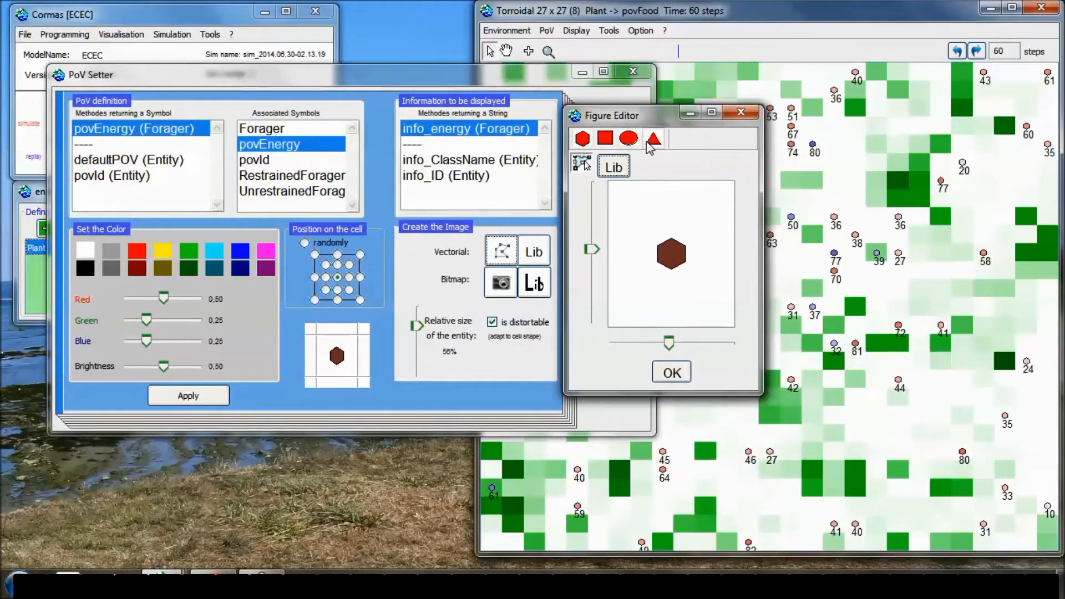
- Reshape the povEnergy hexagon into a two-horned figure, accept the image change at 100% relative size and centre position, and apply it
{"action": "left_click", "coordinate": [676, 256]}
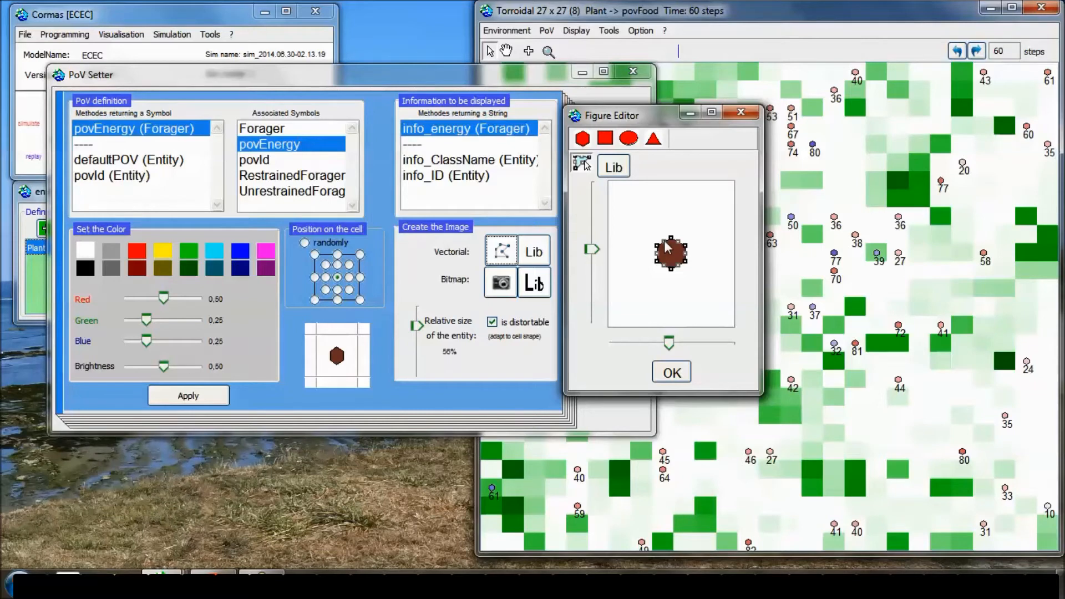
{"action": "left_click_drag", "start_coordinate": [656, 235], "coordinate": [645, 220]}
{"action": "left_click_drag", "start_coordinate": [679, 243], "coordinate": [698, 222]}
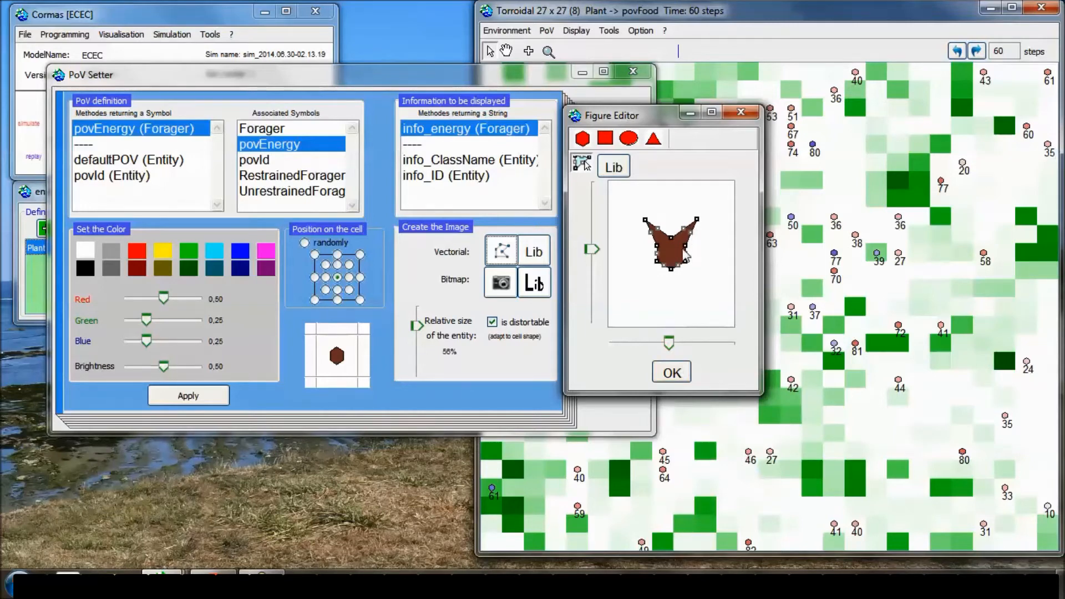
{"action": "left_click_drag", "start_coordinate": [672, 268], "coordinate": [675, 272]}
{"action": "left_click", "coordinate": [689, 373]}
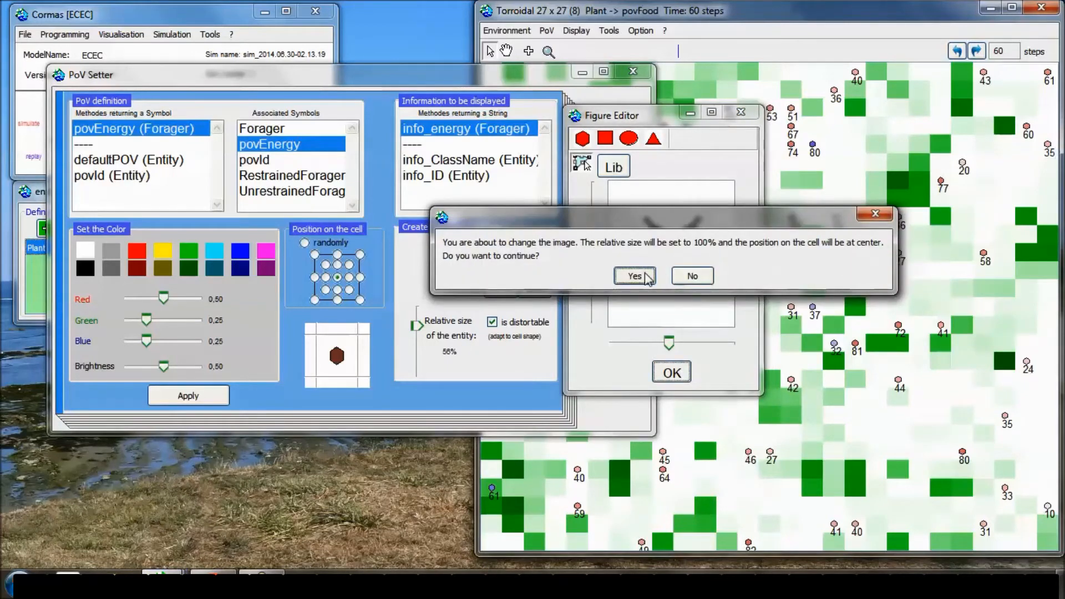
{"action": "left_click", "coordinate": [634, 275]}
{"action": "left_click", "coordinate": [222, 397]}
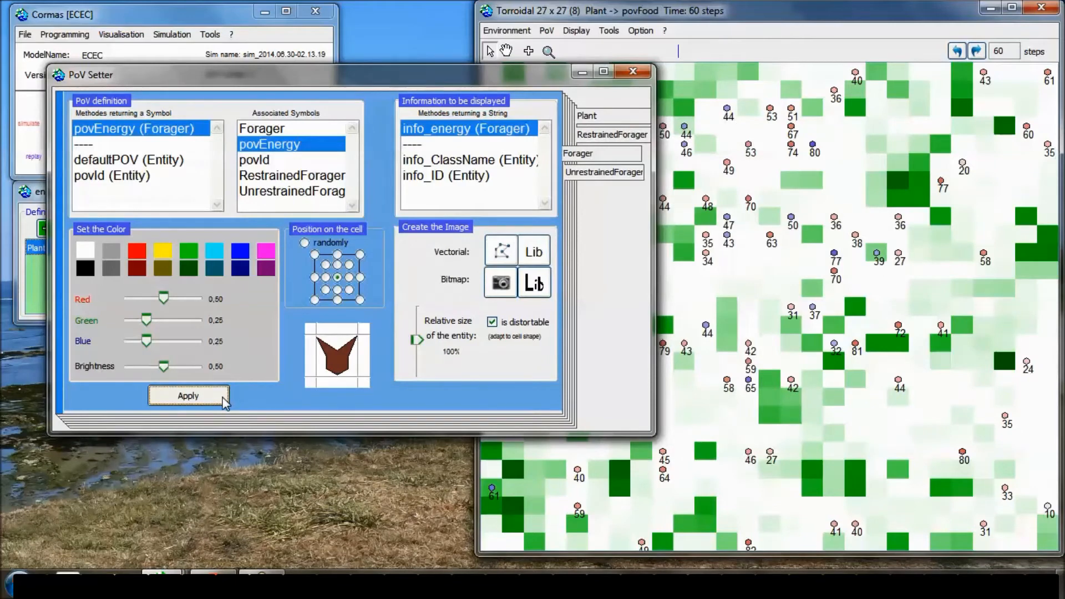
- Redisplay the Foragers on the spatial grid with the povEnergy point of view
{"action": "left_click", "coordinate": [546, 31]}
{"action": "mouse_move", "coordinate": [576, 82]}
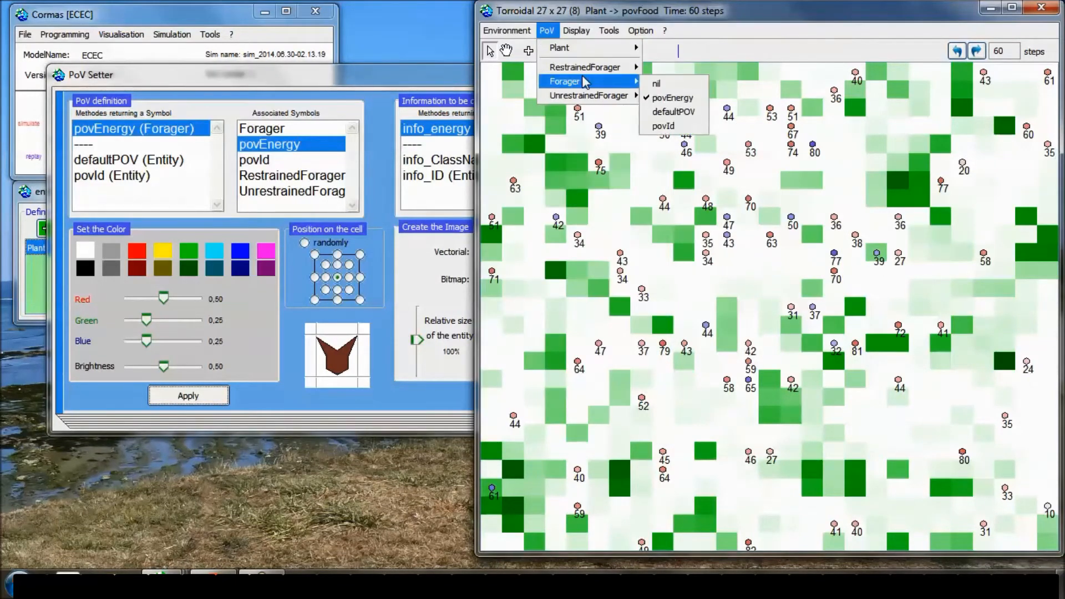
{"action": "left_click", "coordinate": [674, 97]}
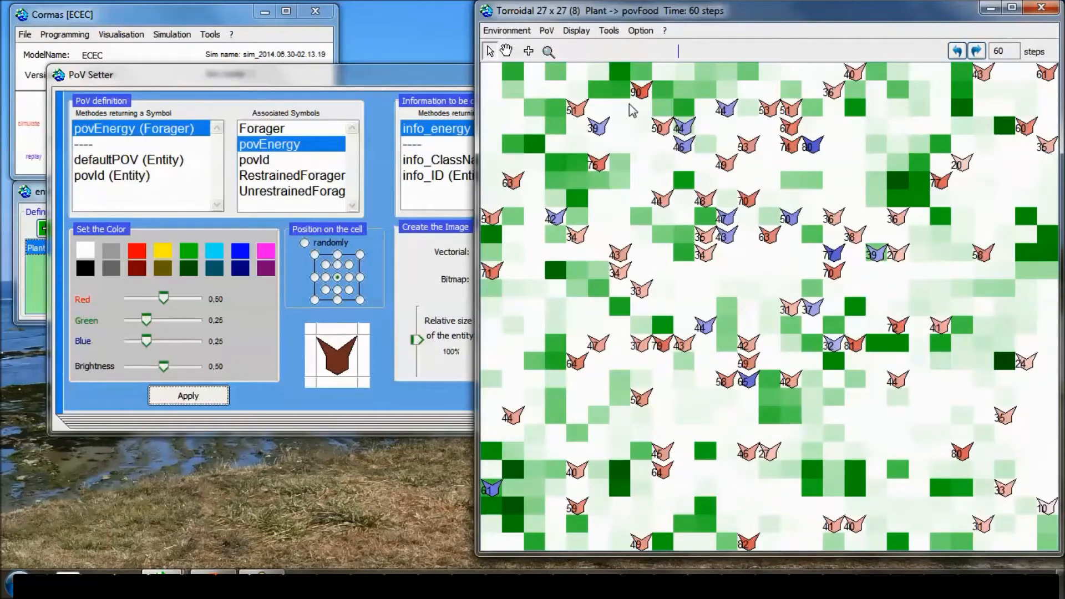
- Reshape the Forager povEnergy symbol in the vector figure editor by moving its upper-left tip slightly downward, and accept the figure
{"action": "left_click", "coordinate": [372, 81]}
{"action": "left_click", "coordinate": [505, 256]}
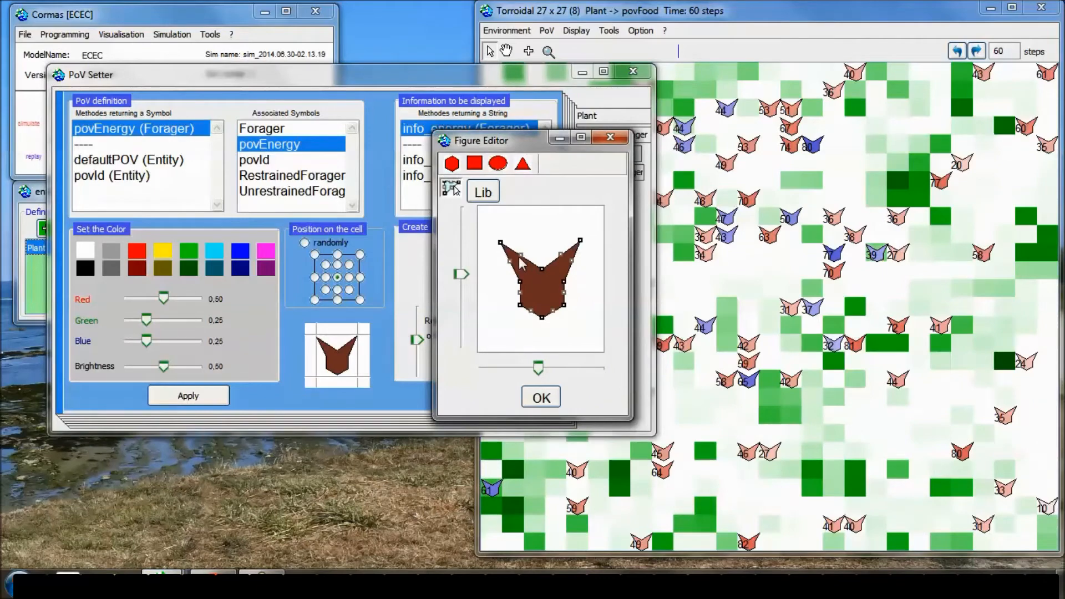
{"action": "mouse_move", "coordinate": [500, 243]}
{"action": "left_mouse_down"}
{"action": "mouse_move", "coordinate": [488, 287]}
{"action": "mouse_move", "coordinate": [497, 249]}
{"action": "mouse_move", "coordinate": [501, 257]}
{"action": "left_mouse_up"}
{"action": "left_click", "coordinate": [542, 398]}
{"action": "left_click", "coordinate": [511, 300]}
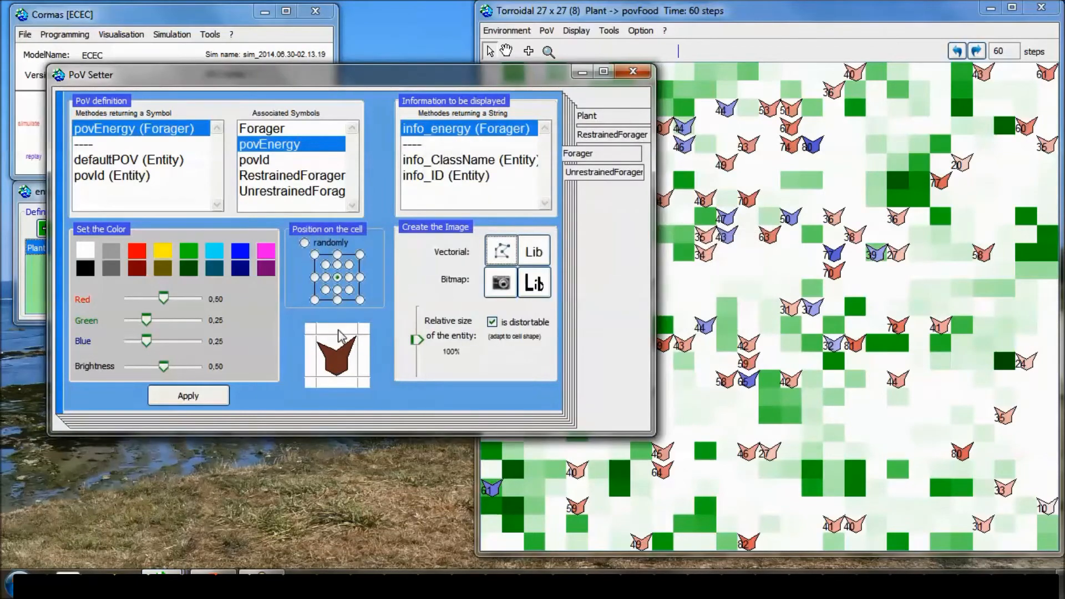
- Redisplay the Forager agents on the grid using the povEnergy point of view
{"action": "left_click", "coordinate": [547, 31]}
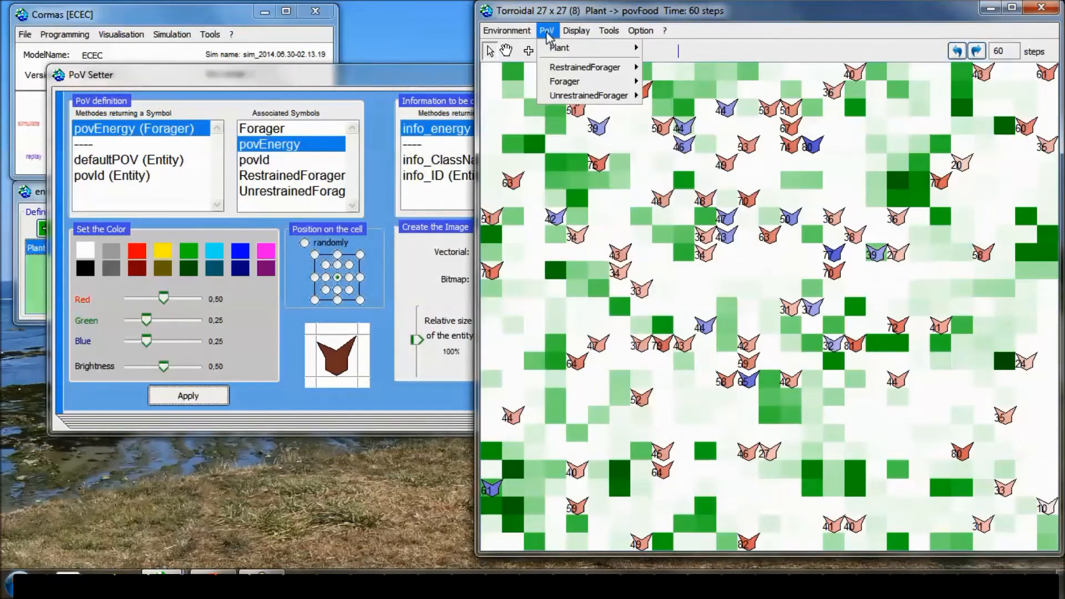
{"action": "mouse_move", "coordinate": [588, 81]}
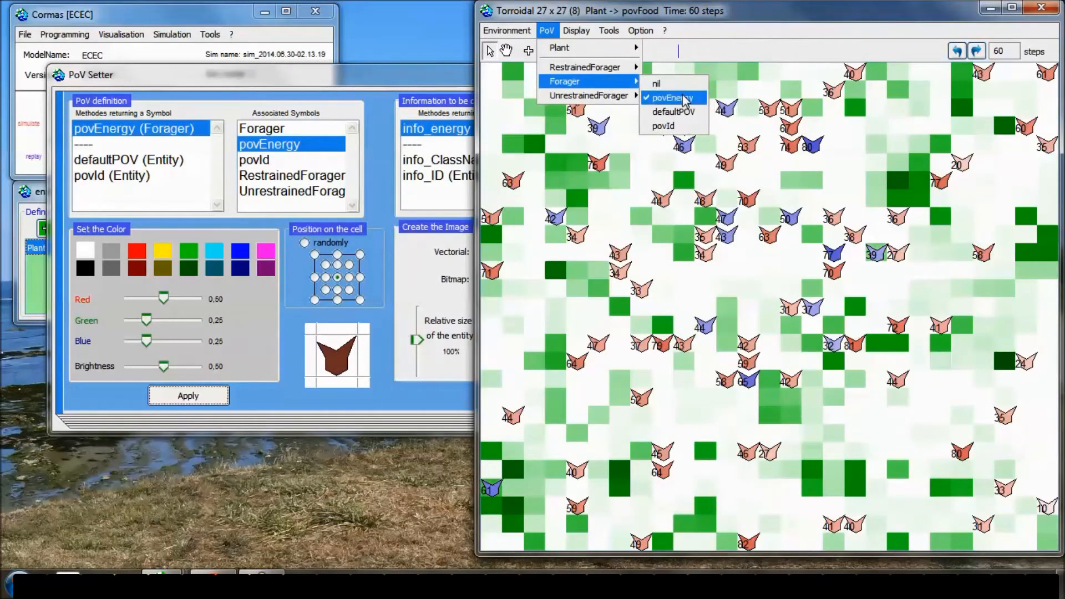
{"action": "left_click", "coordinate": [672, 98]}
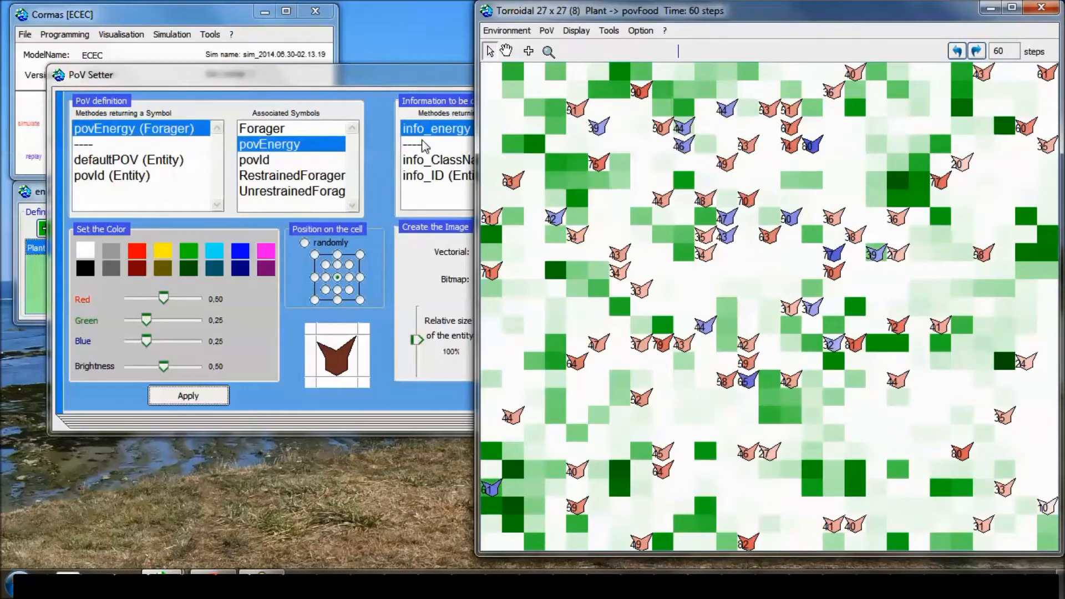
- Replace the povEnergy symbol with the tan head-shaped figure from the vector picture library and apply it
{"action": "left_click", "coordinate": [419, 71]}
{"action": "left_click", "coordinate": [527, 247]}
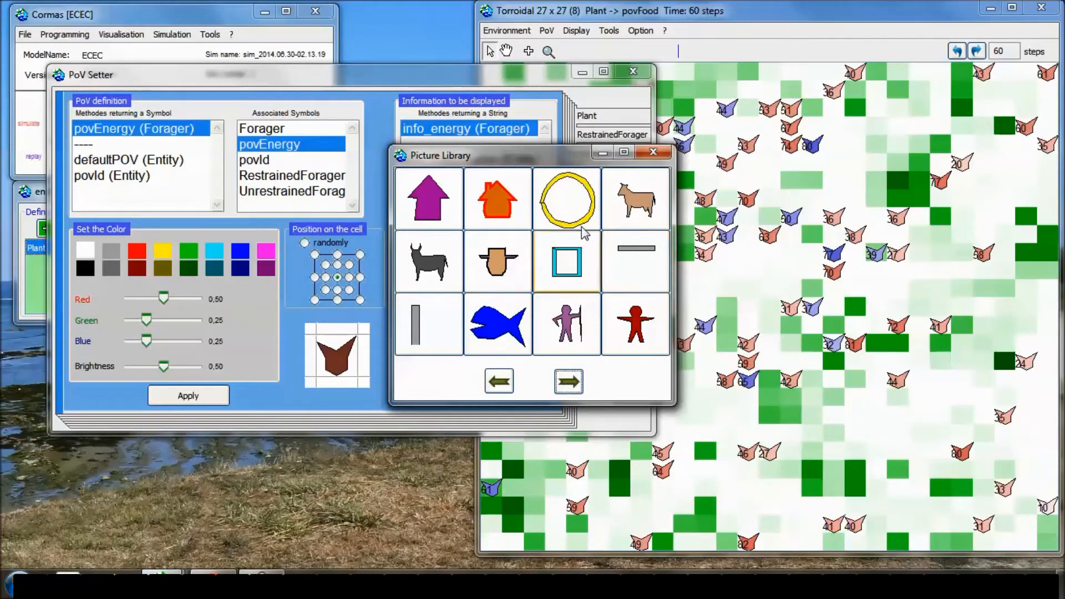
{"action": "left_click_drag", "start_coordinate": [444, 155], "coordinate": [596, 125]}
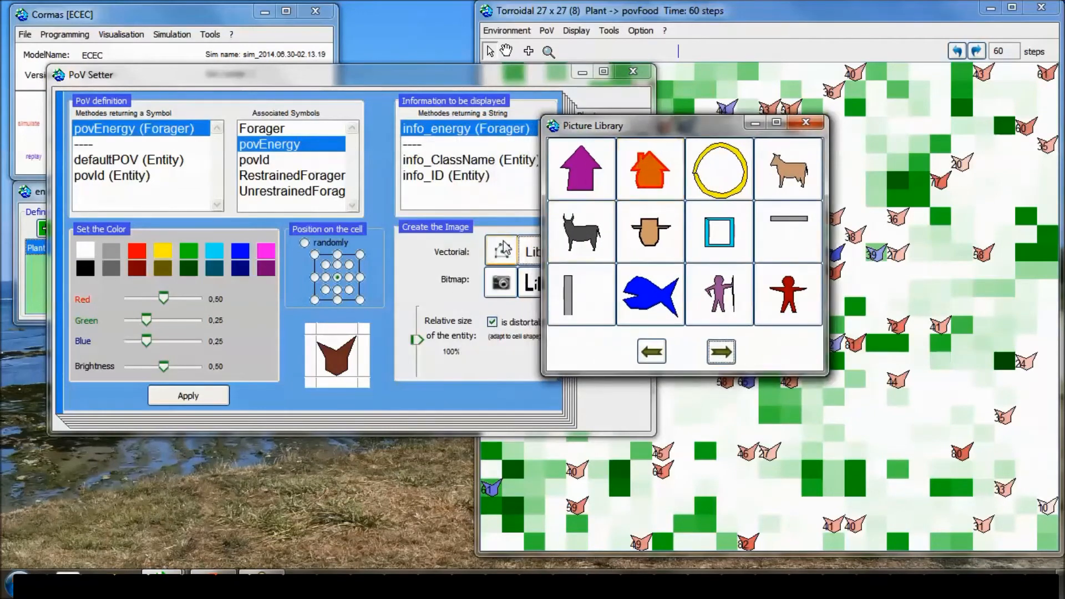
{"action": "left_click", "coordinate": [666, 244]}
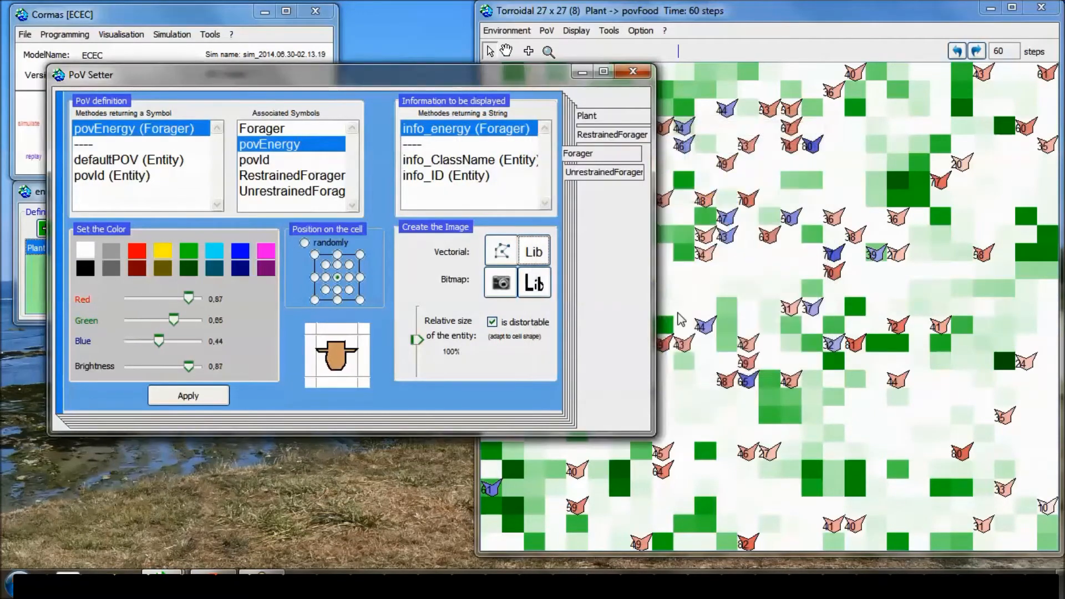
{"action": "left_click", "coordinate": [167, 396]}
{"action": "left_click", "coordinate": [191, 396]}
- Show the Forager agents with povEnergy so the grid uses the new library figure
{"action": "left_click", "coordinate": [546, 31]}
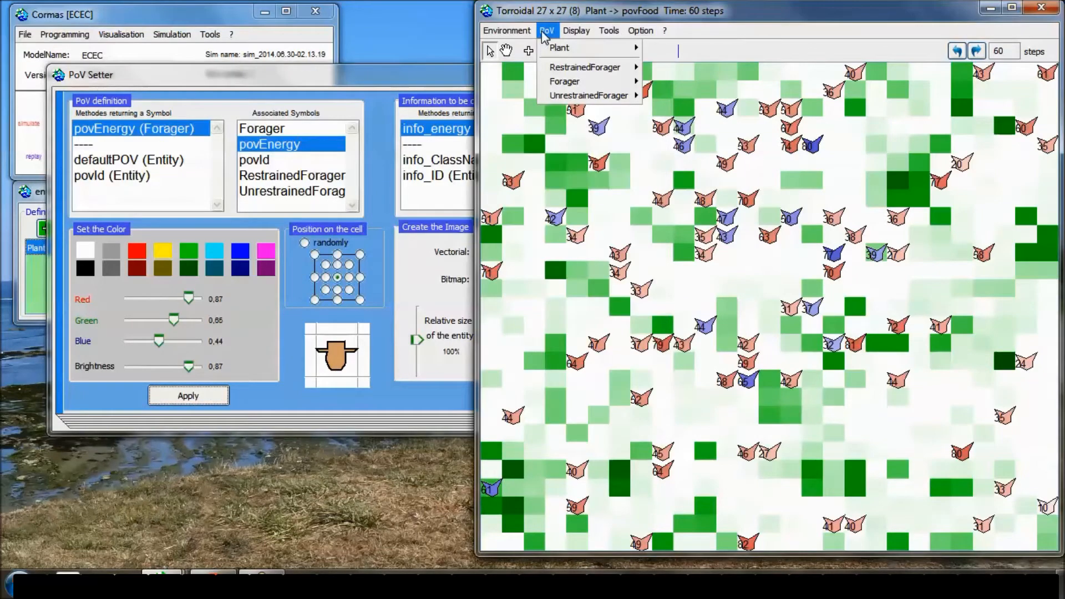
{"action": "mouse_move", "coordinate": [610, 47]}
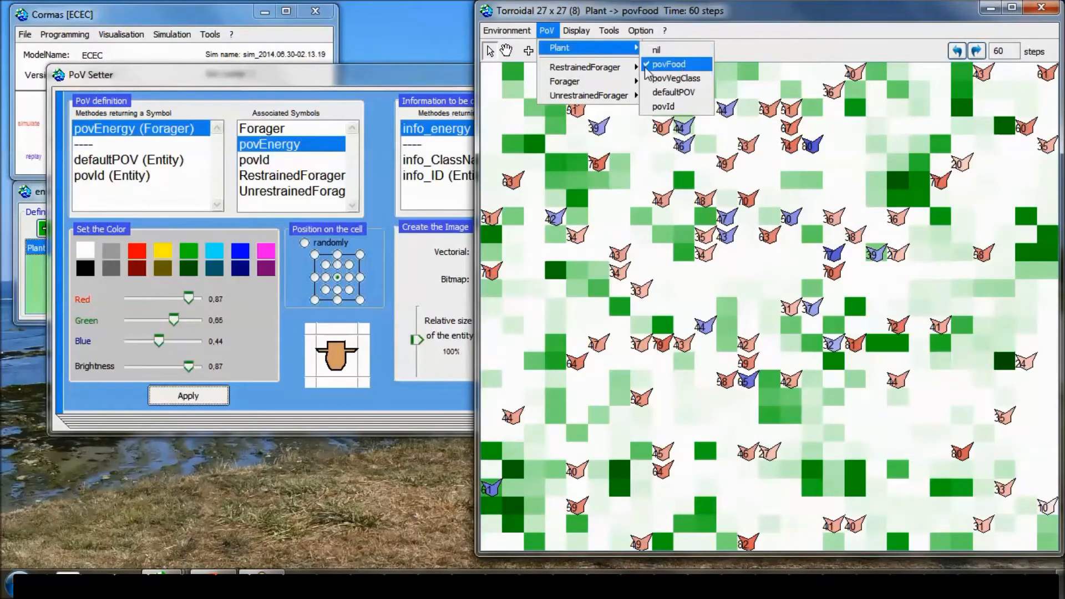
{"action": "mouse_move", "coordinate": [591, 83]}
{"action": "left_click", "coordinate": [687, 98]}
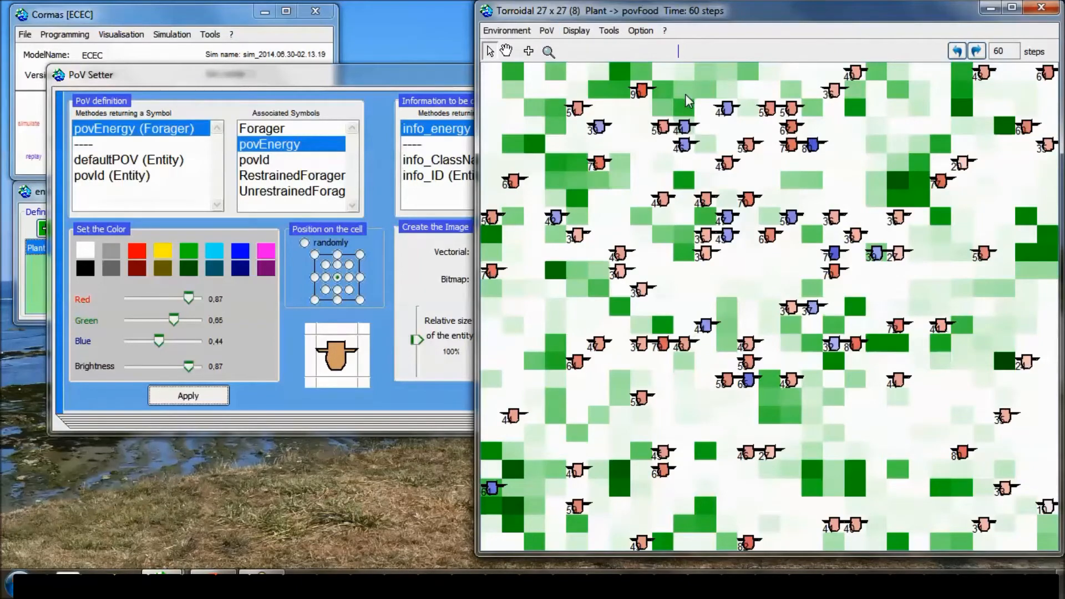
- Inspect the povEnergy symbol in the vector figure editor and look at the bitmap image editor, closing each without changes
{"action": "left_click", "coordinate": [385, 78]}
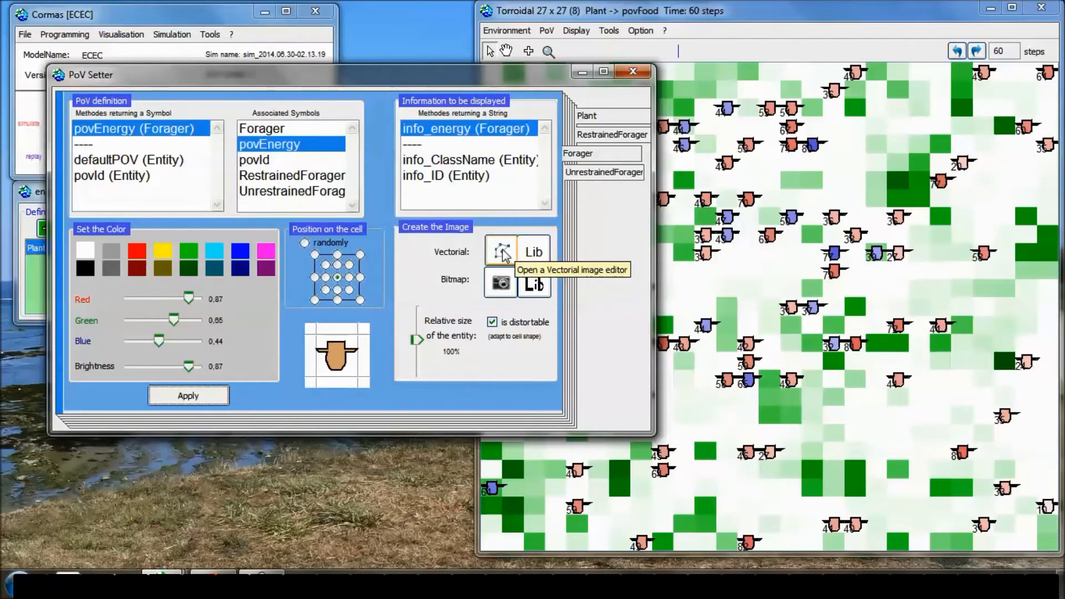
{"action": "left_click", "coordinate": [503, 253]}
{"action": "left_click", "coordinate": [532, 267]}
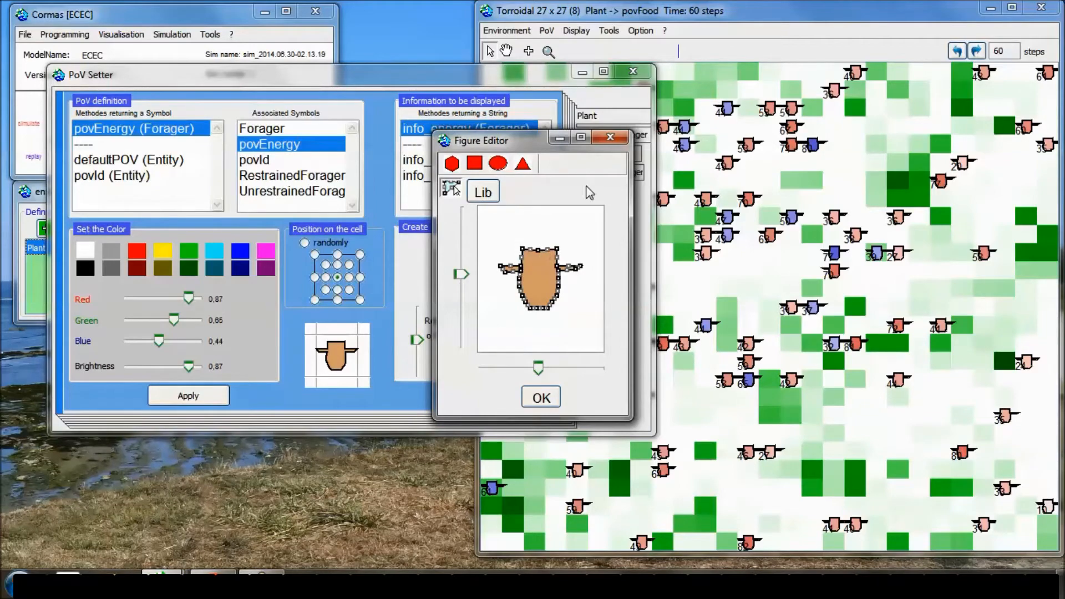
{"action": "left_click", "coordinate": [613, 138]}
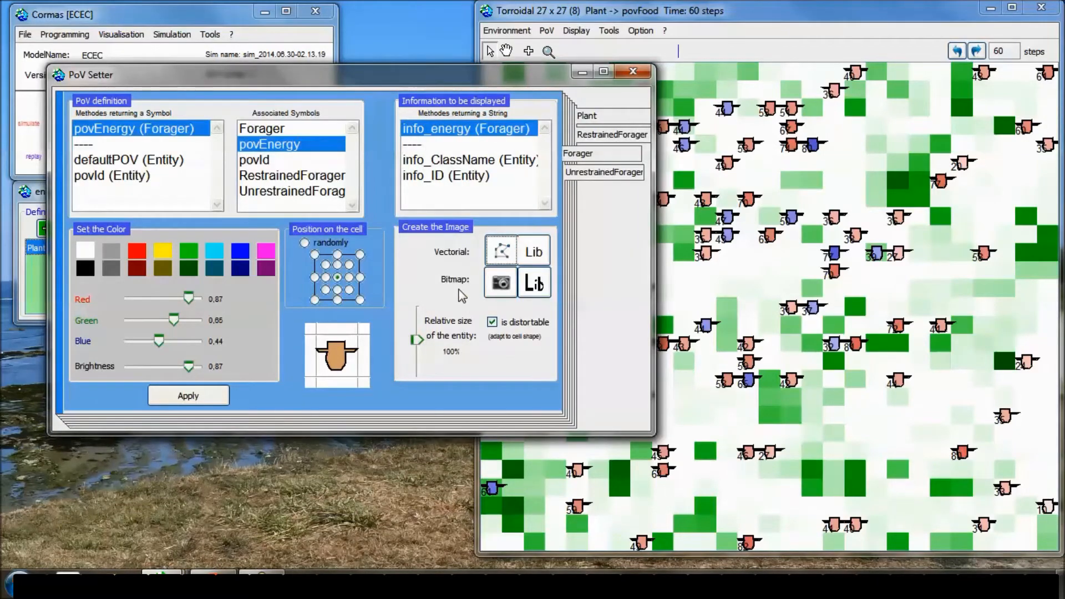
{"action": "left_click", "coordinate": [501, 288]}
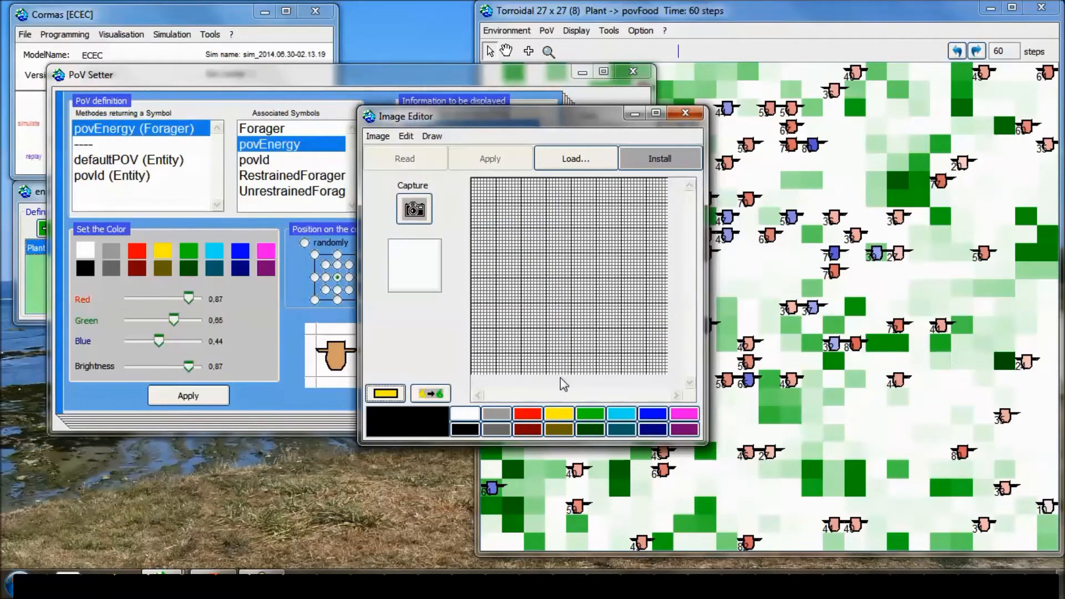
{"action": "left_click", "coordinate": [688, 116]}
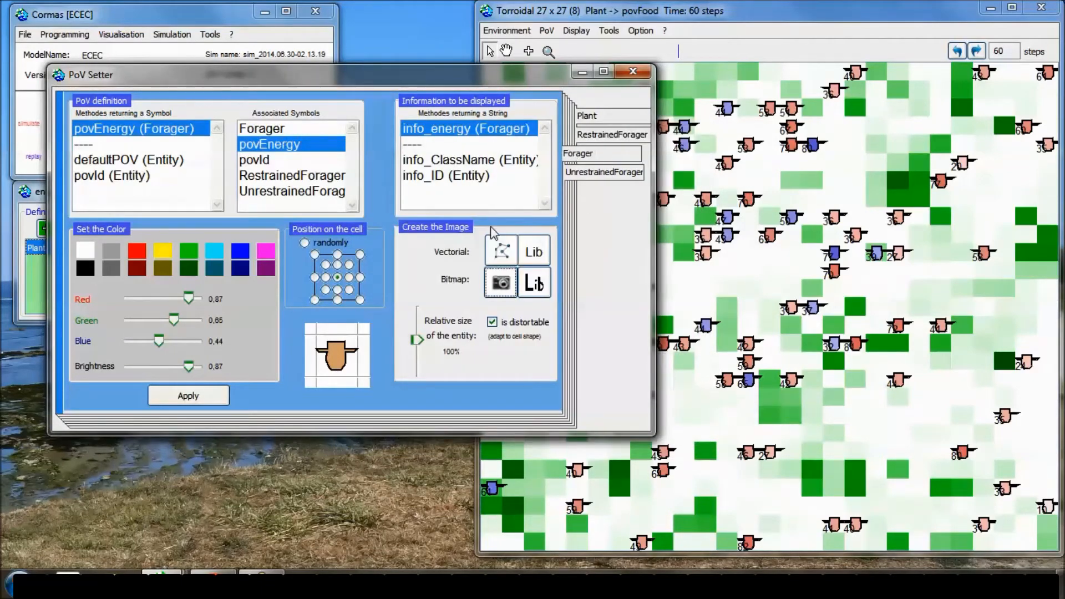
- Open the bitmap image editor for the UnrestrainedForager symbol and move its window clear of the symbol preview
{"action": "left_click", "coordinate": [583, 176]}
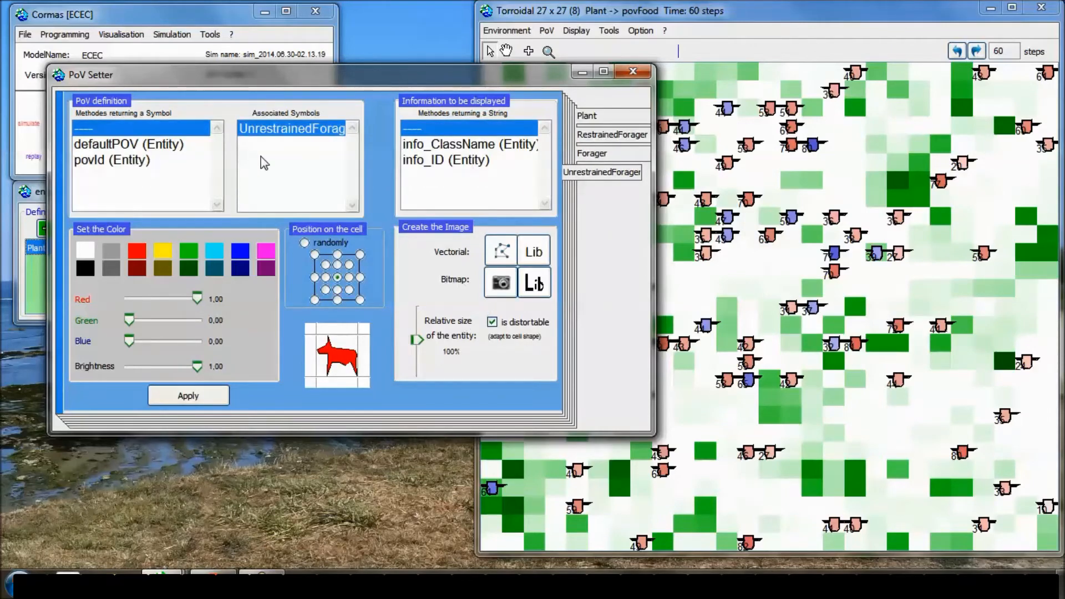
{"action": "left_click", "coordinate": [499, 282]}
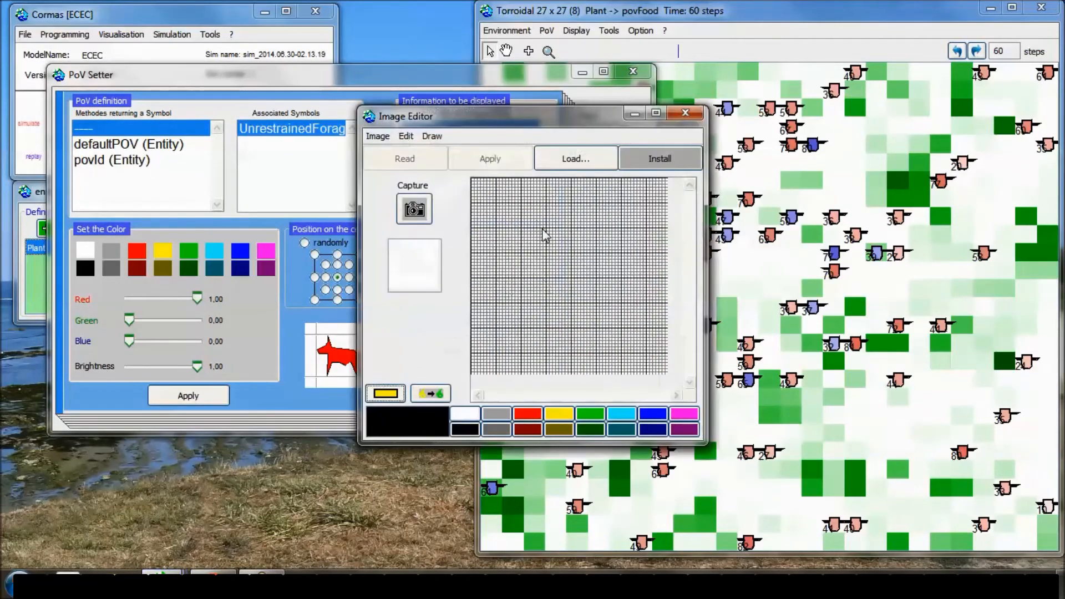
{"action": "left_click_drag", "start_coordinate": [530, 123], "coordinate": [592, 119]}
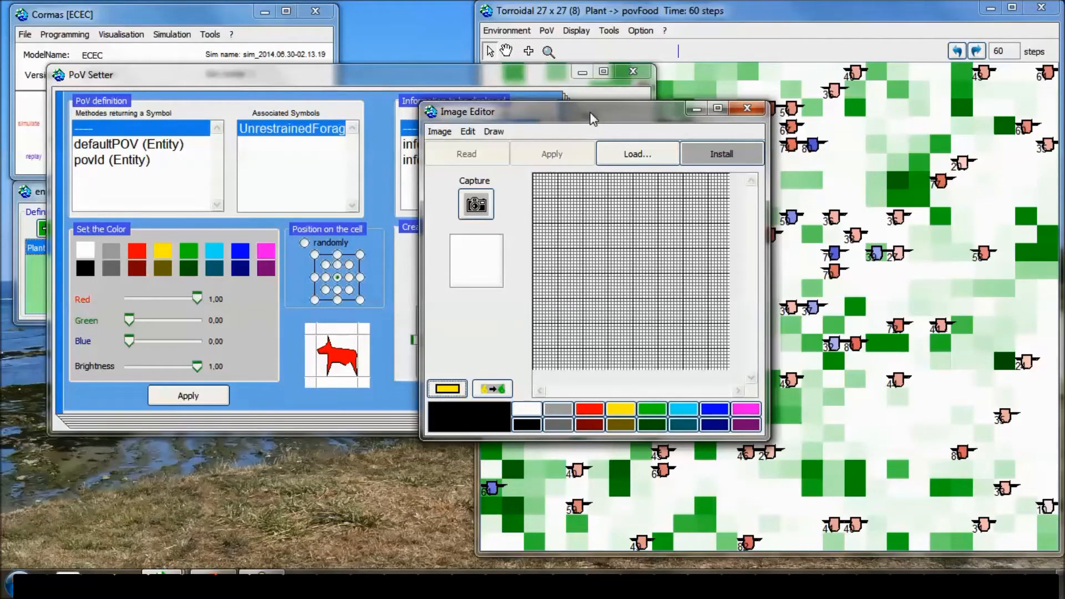
{"action": "left_click_drag", "start_coordinate": [591, 107], "coordinate": [600, 97]}
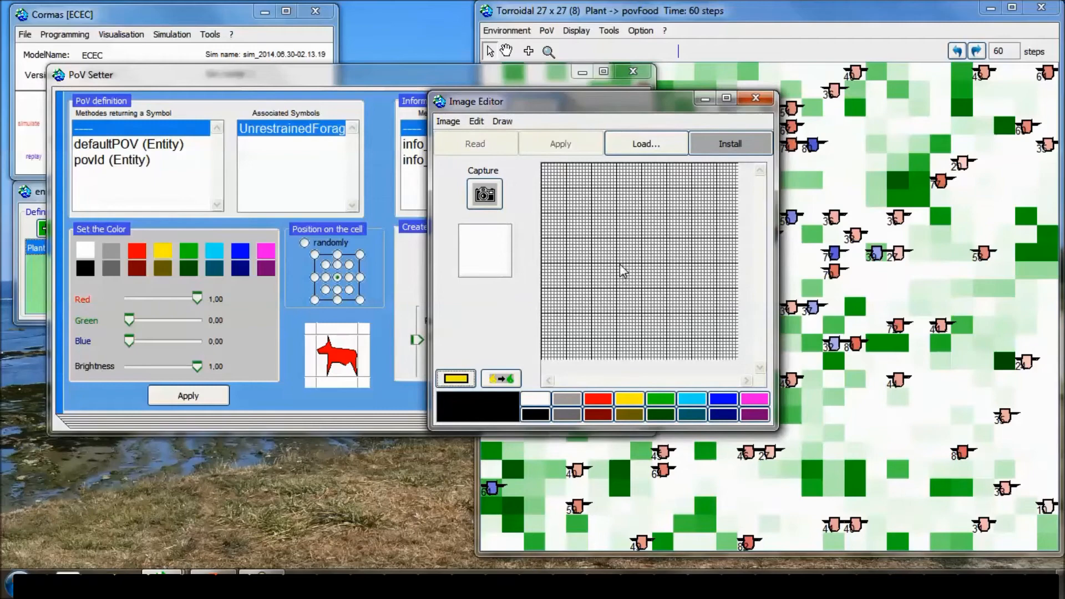
- Draw freehand strokes in black, yellow and blue around the middle of the UnrestrainedForager bitmap
{"action": "left_click_drag", "start_coordinate": [609, 218], "coordinate": [608, 205]}
{"action": "mouse_move", "coordinate": [610, 248]}
{"action": "left_mouse_down"}
{"action": "mouse_move", "coordinate": [608, 267]}
{"action": "mouse_move", "coordinate": [652, 238]}
{"action": "mouse_move", "coordinate": [627, 240]}
{"action": "mouse_move", "coordinate": [638, 250]}
{"action": "mouse_move", "coordinate": [631, 289]}
{"action": "left_mouse_up"}
{"action": "left_click", "coordinate": [628, 398]}
{"action": "left_click", "coordinate": [713, 400]}
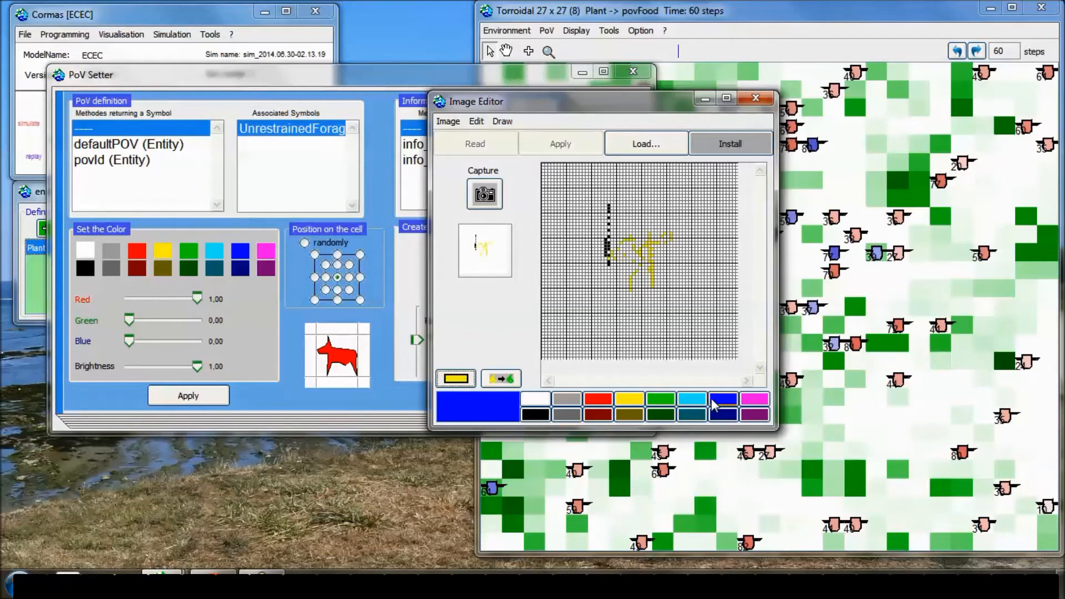
{"action": "mouse_move", "coordinate": [597, 252]}
{"action": "left_mouse_down"}
{"action": "mouse_move", "coordinate": [669, 264]}
{"action": "mouse_move", "coordinate": [591, 240]}
{"action": "mouse_move", "coordinate": [656, 228]}
{"action": "mouse_move", "coordinate": [567, 244]}
{"action": "mouse_move", "coordinate": [599, 260]}
{"action": "mouse_move", "coordinate": [591, 227]}
{"action": "mouse_move", "coordinate": [648, 229]}
{"action": "left_mouse_up"}
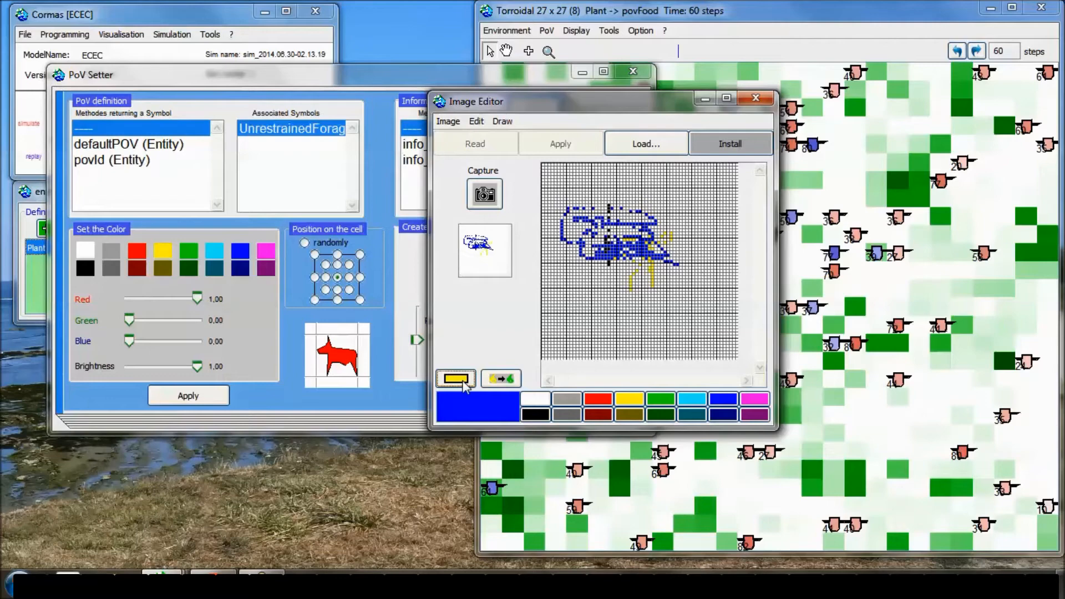
- Fill a tall blue rectangle over most of the right half of the bitmap canvas
{"action": "mouse_move", "coordinate": [463, 386]}
{"action": "left_mouse_down"}
{"action": "mouse_move", "coordinate": [615, 347]}
{"action": "mouse_move", "coordinate": [675, 273]}
{"action": "mouse_move", "coordinate": [673, 229]}
{"action": "mouse_move", "coordinate": [637, 214]}
{"action": "mouse_move", "coordinate": [687, 247]}
{"action": "mouse_move", "coordinate": [623, 206]}
{"action": "left_mouse_up"}
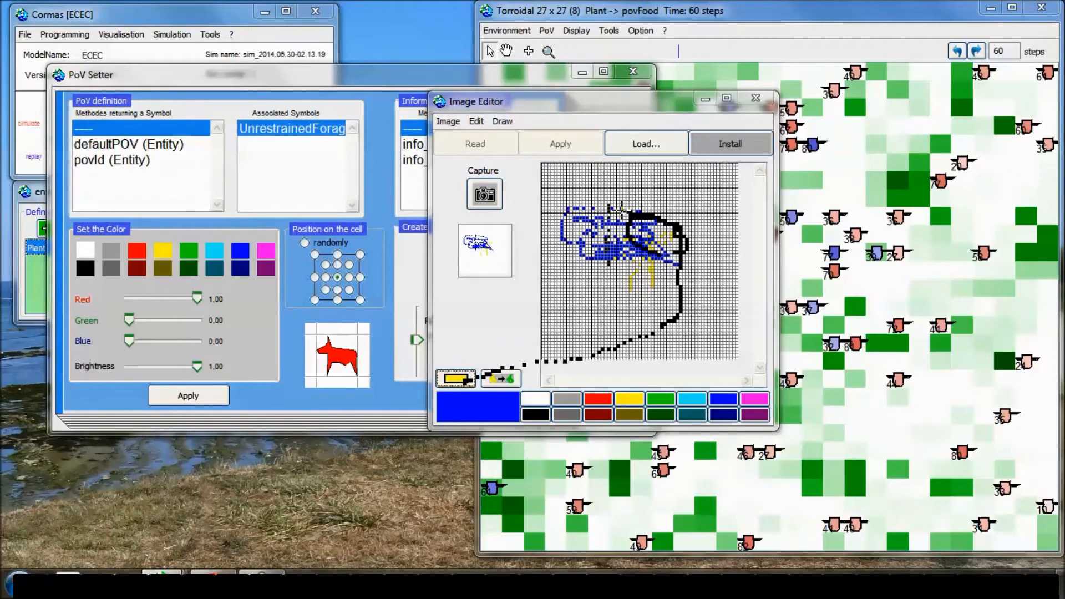
{"action": "mouse_move", "coordinate": [620, 208]}
{"action": "left_mouse_down"}
{"action": "mouse_move", "coordinate": [602, 236]}
{"action": "mouse_move", "coordinate": [663, 244]}
{"action": "mouse_move", "coordinate": [671, 224]}
{"action": "left_mouse_up"}
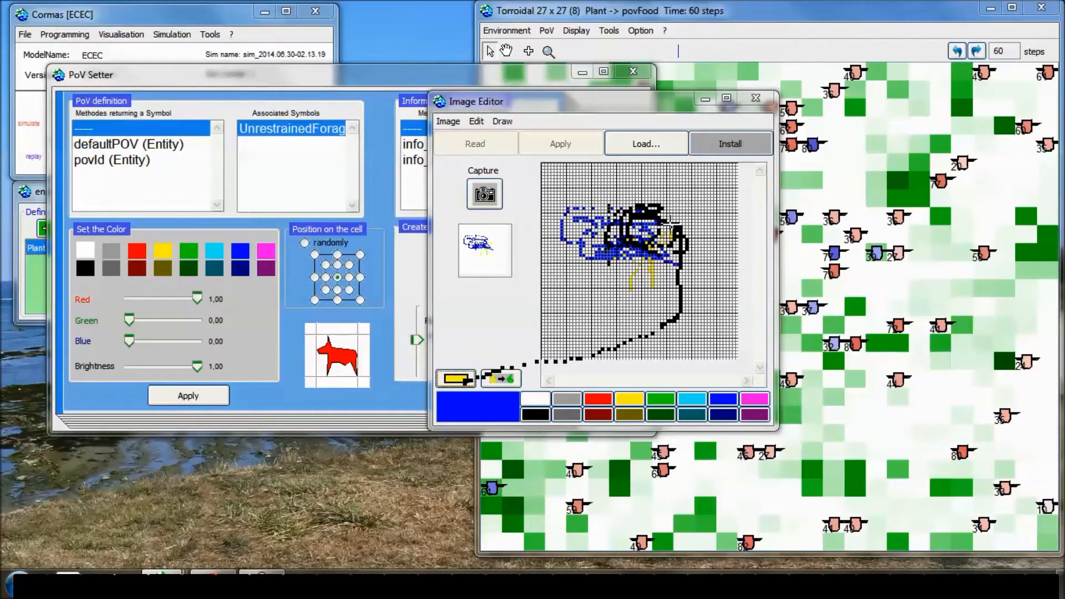
{"action": "mouse_move", "coordinate": [671, 222]}
{"action": "left_mouse_down"}
{"action": "mouse_move", "coordinate": [654, 203]}
{"action": "mouse_move", "coordinate": [613, 190]}
{"action": "left_mouse_up"}
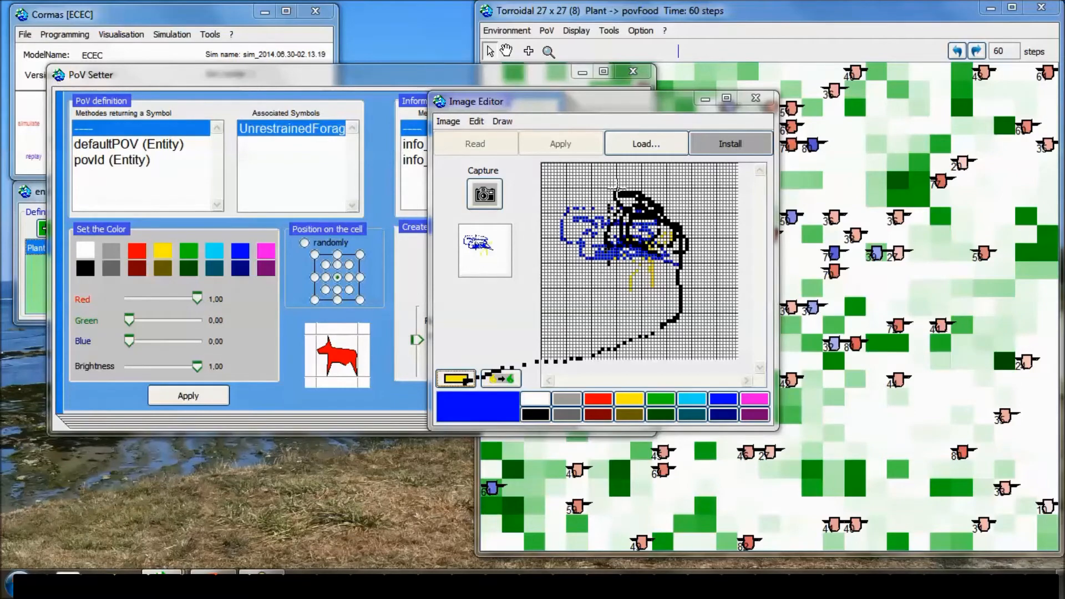
{"action": "left_click", "coordinate": [617, 189]}
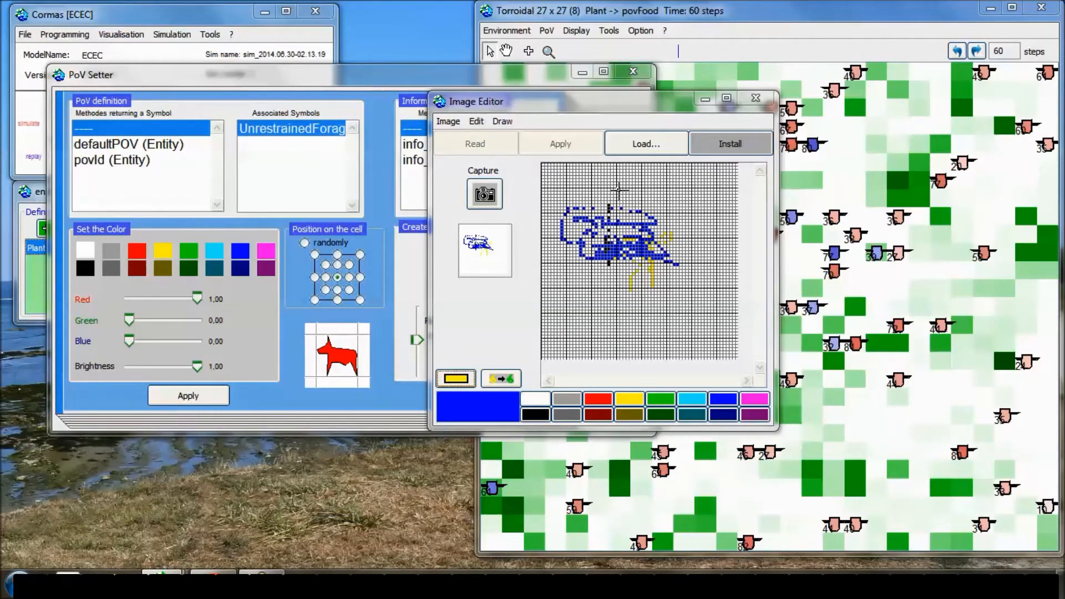
{"action": "left_click_drag", "start_coordinate": [618, 189], "coordinate": [721, 347]}
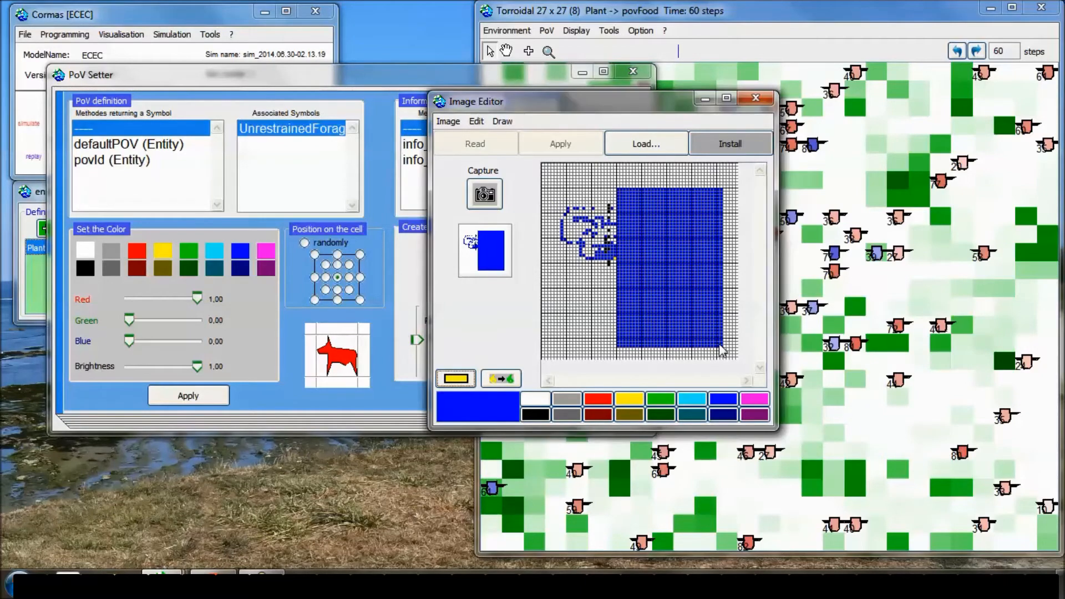
- Fill a wide magenta rectangle across the blue one and install the drawing as the UnrestrainedForager image, accepting the image change
{"action": "left_click", "coordinate": [754, 399]}
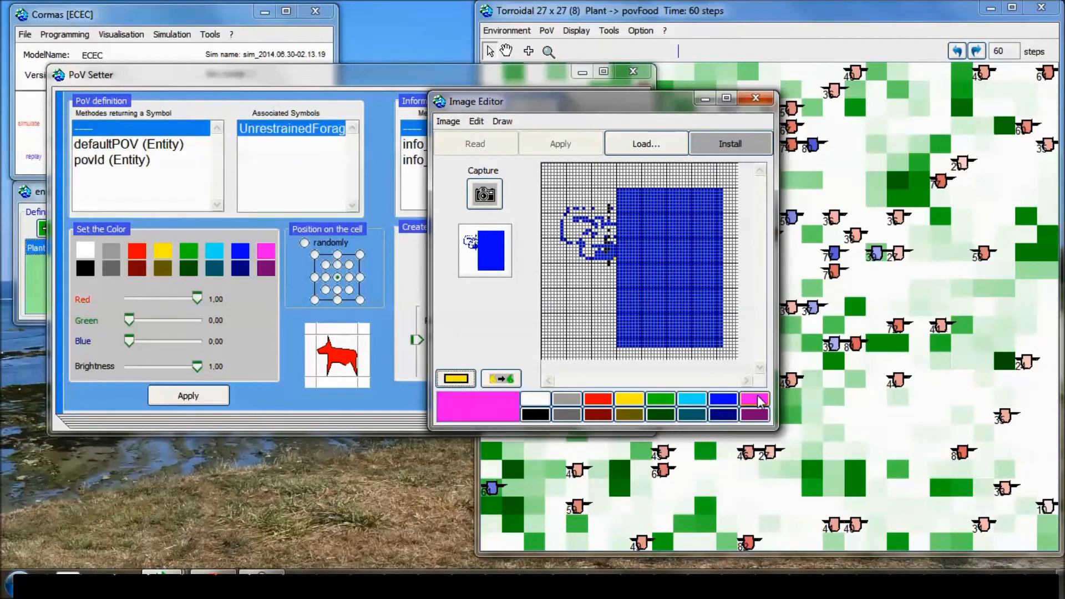
{"action": "left_click", "coordinate": [462, 377]}
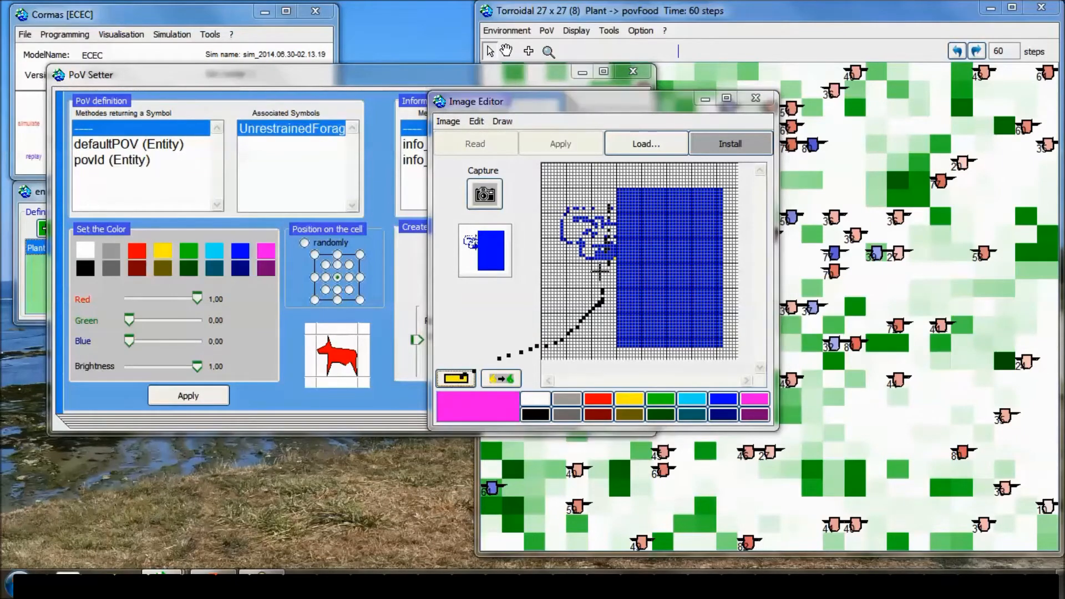
{"action": "mouse_move", "coordinate": [568, 254]}
{"action": "left_mouse_down"}
{"action": "mouse_move", "coordinate": [574, 246]}
{"action": "mouse_move", "coordinate": [567, 277]}
{"action": "mouse_move", "coordinate": [574, 248]}
{"action": "mouse_move", "coordinate": [635, 278]}
{"action": "mouse_move", "coordinate": [736, 296]}
{"action": "left_mouse_up"}
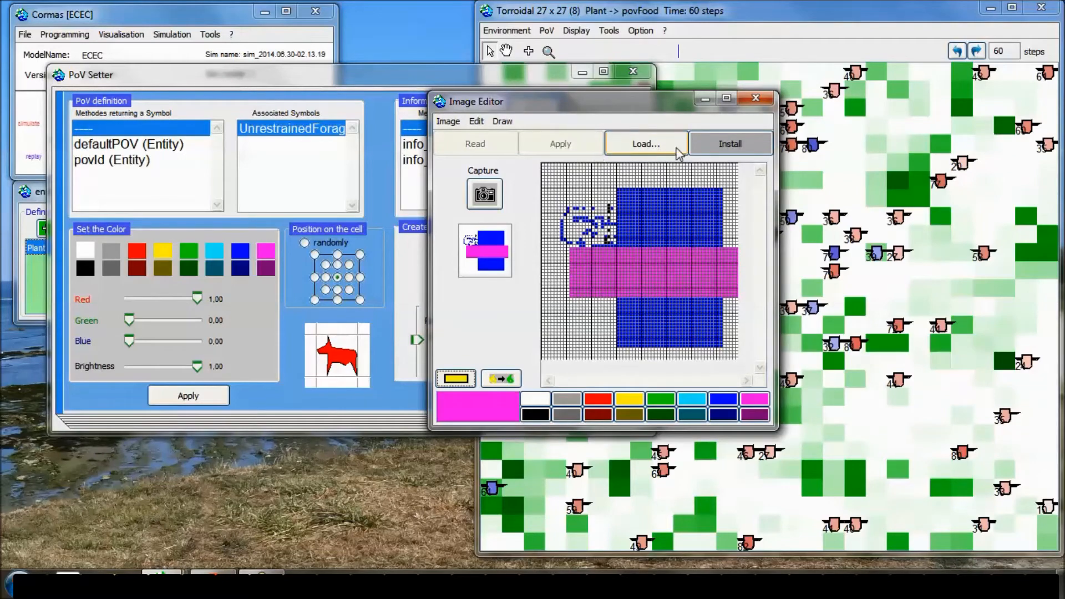
{"action": "left_click", "coordinate": [722, 145]}
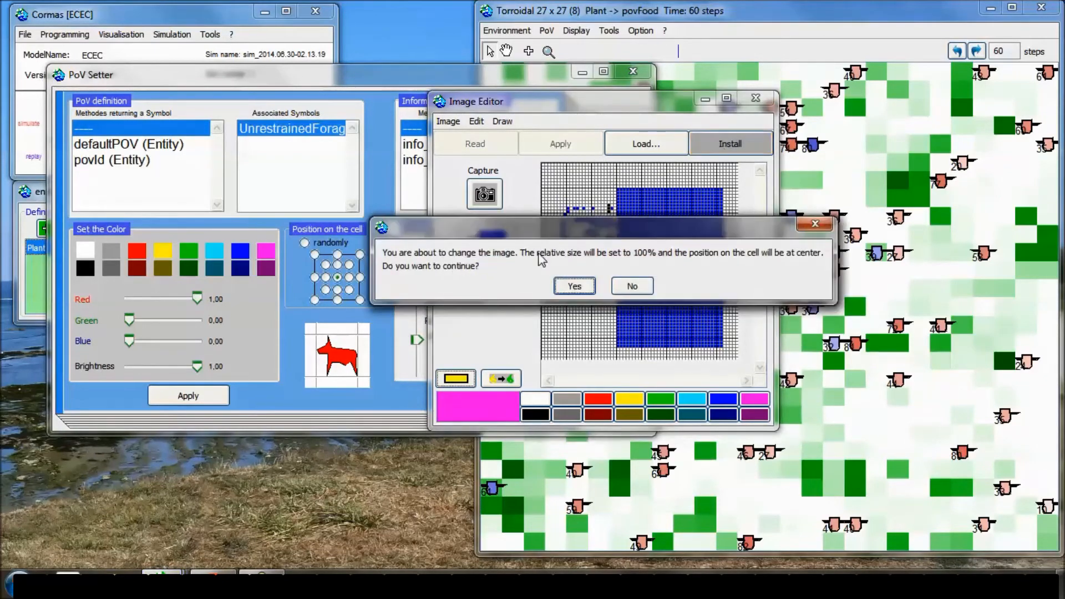
{"action": "left_click", "coordinate": [567, 286]}
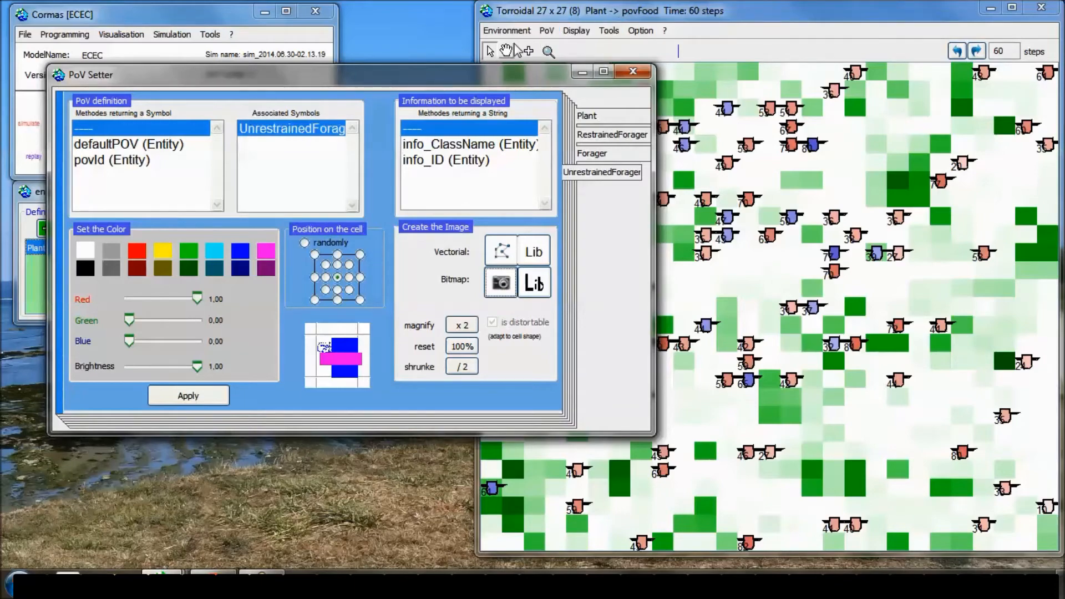
- Display the Forager agents on the grid using defaultPOV
{"action": "left_click", "coordinate": [547, 31]}
{"action": "mouse_move", "coordinate": [566, 56]}
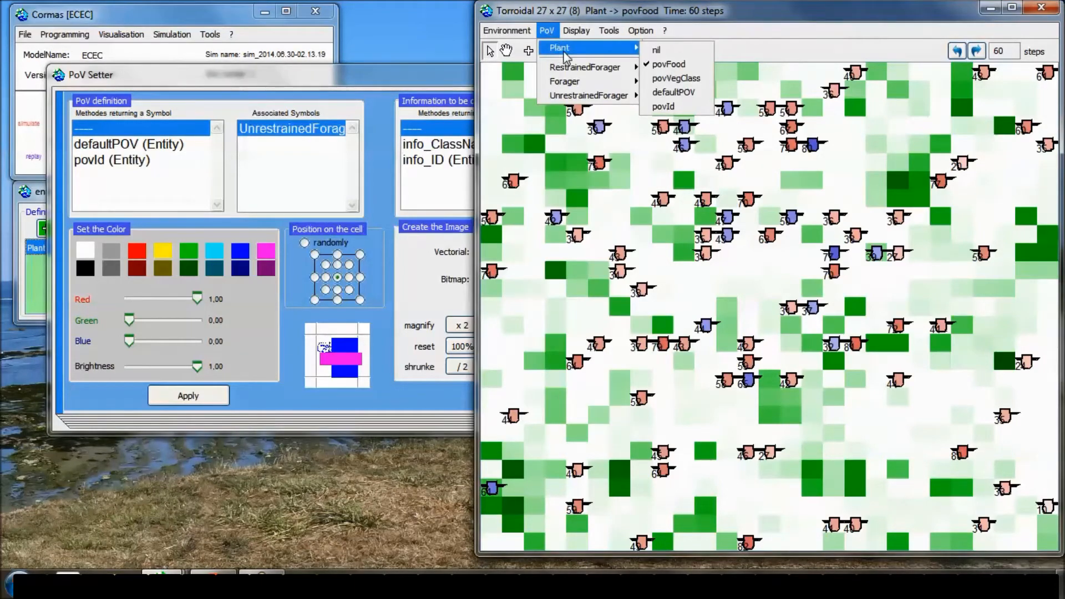
{"action": "mouse_move", "coordinate": [568, 81]}
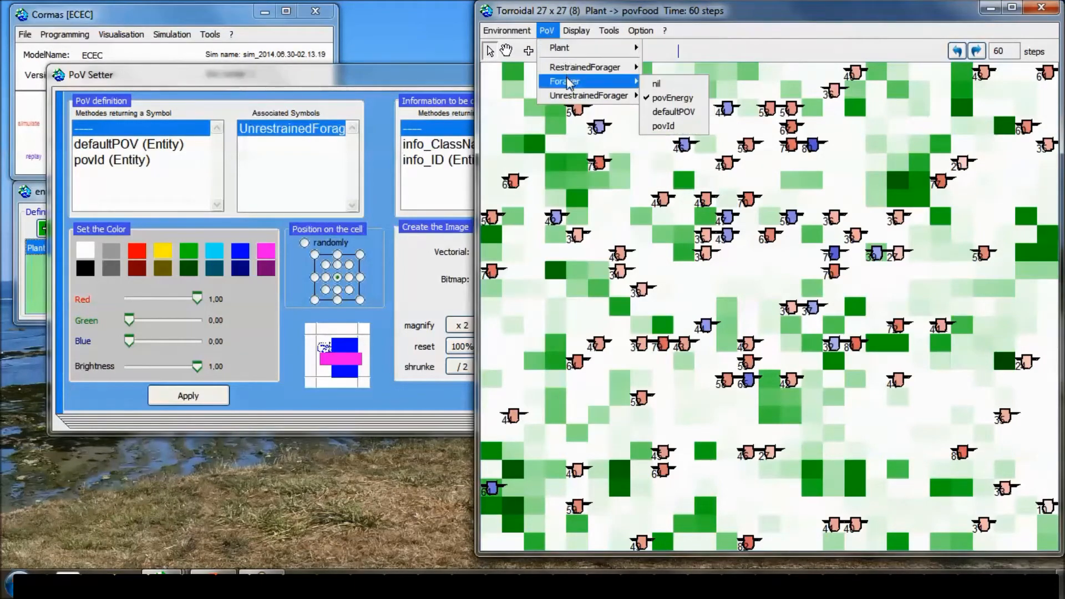
{"action": "left_click", "coordinate": [674, 112]}
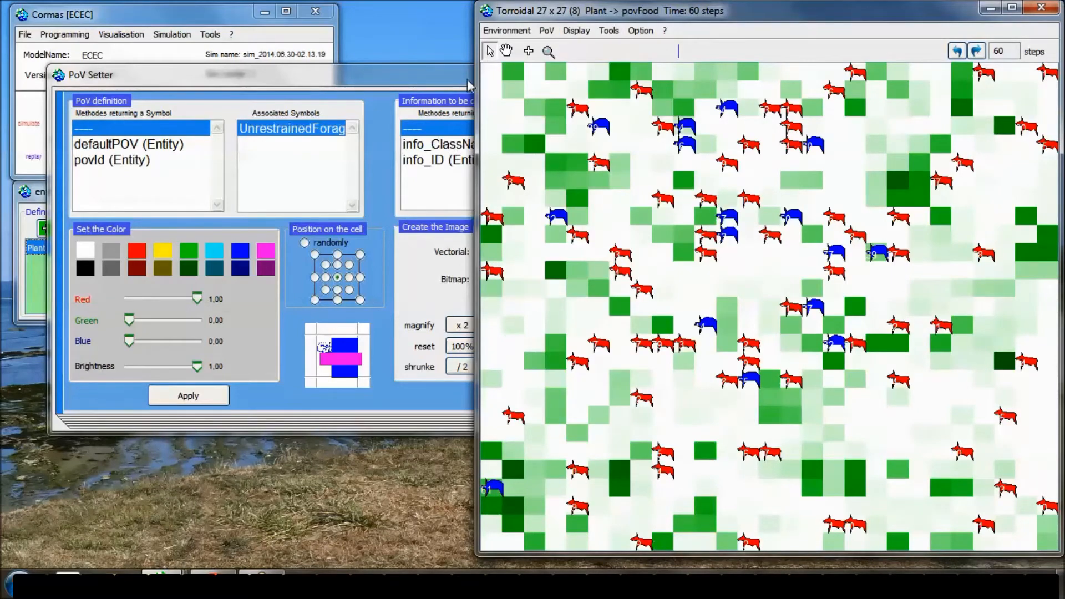
- Apply the drawn blue and magenta image to the UnrestrainedForager agents and shift the PoV Setter window slightly upward
{"action": "left_click", "coordinate": [216, 395]}
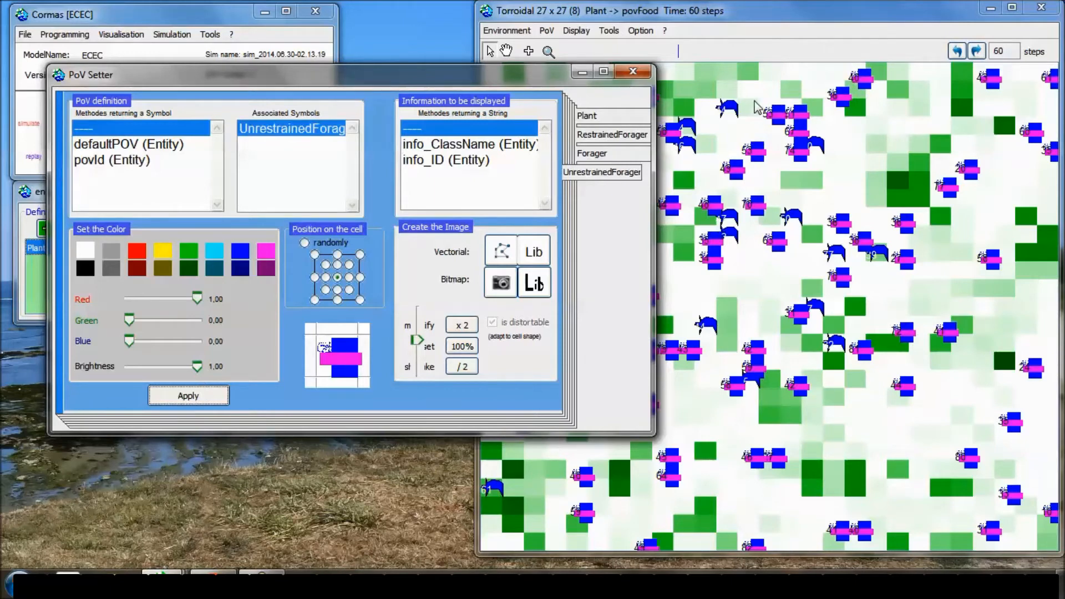
{"action": "left_click_drag", "start_coordinate": [464, 90], "coordinate": [455, 73]}
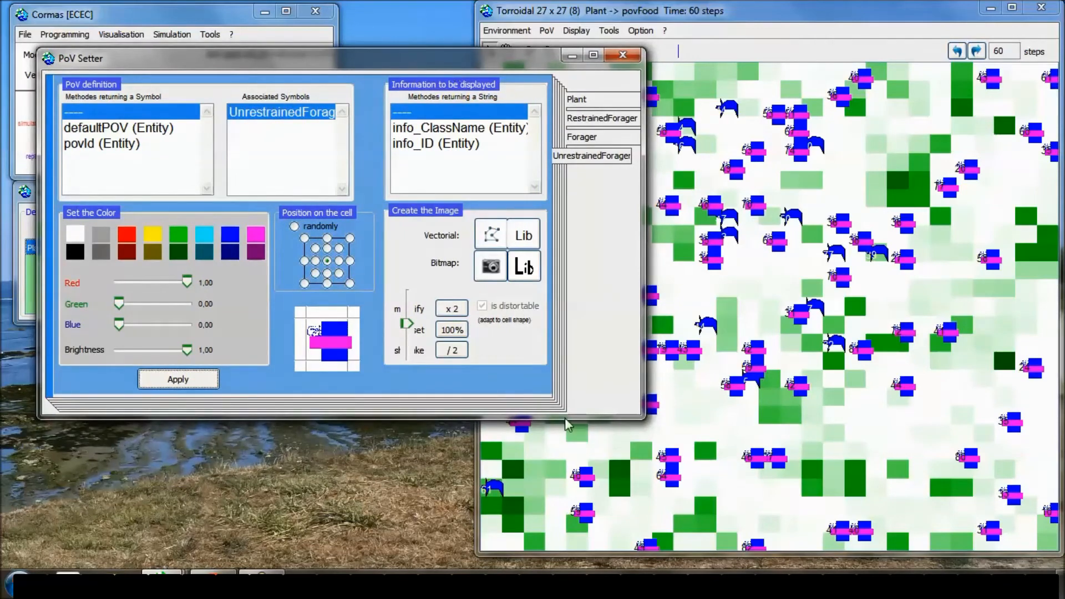
- Capture a small area of the desktop background into the bitmap editor for the UnrestrainedForager symbol
{"action": "left_click", "coordinate": [501, 272]}
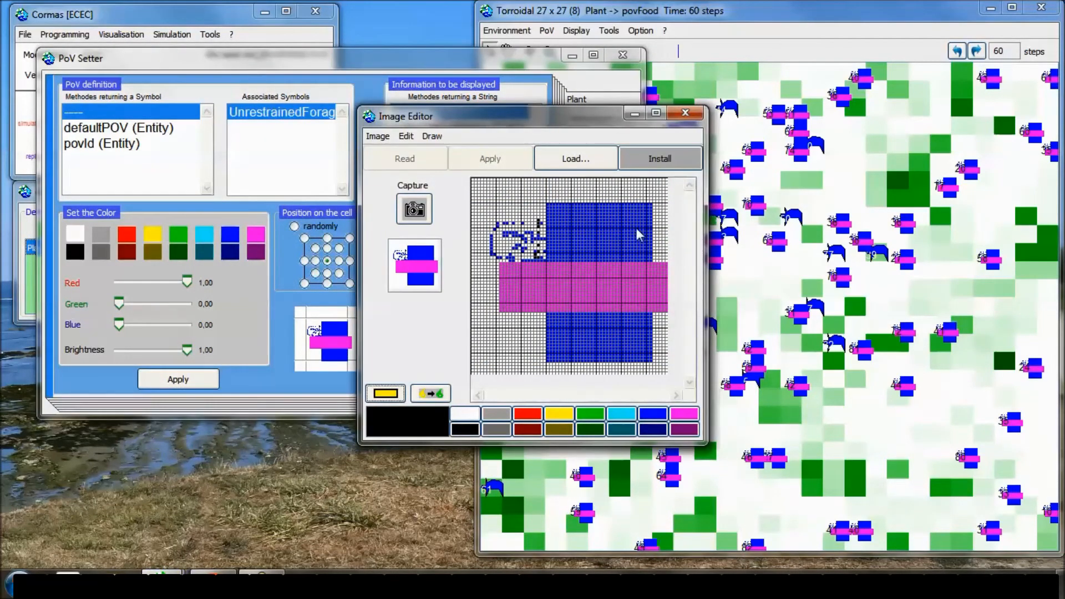
{"action": "left_click", "coordinate": [413, 209]}
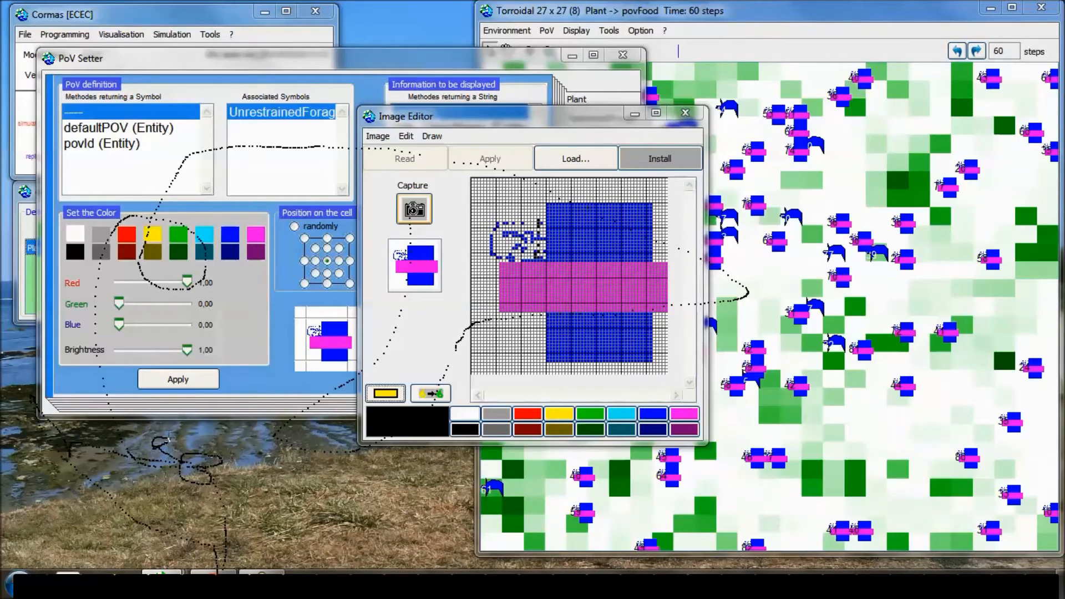
{"action": "left_click_drag", "start_coordinate": [197, 439], "coordinate": [214, 447]}
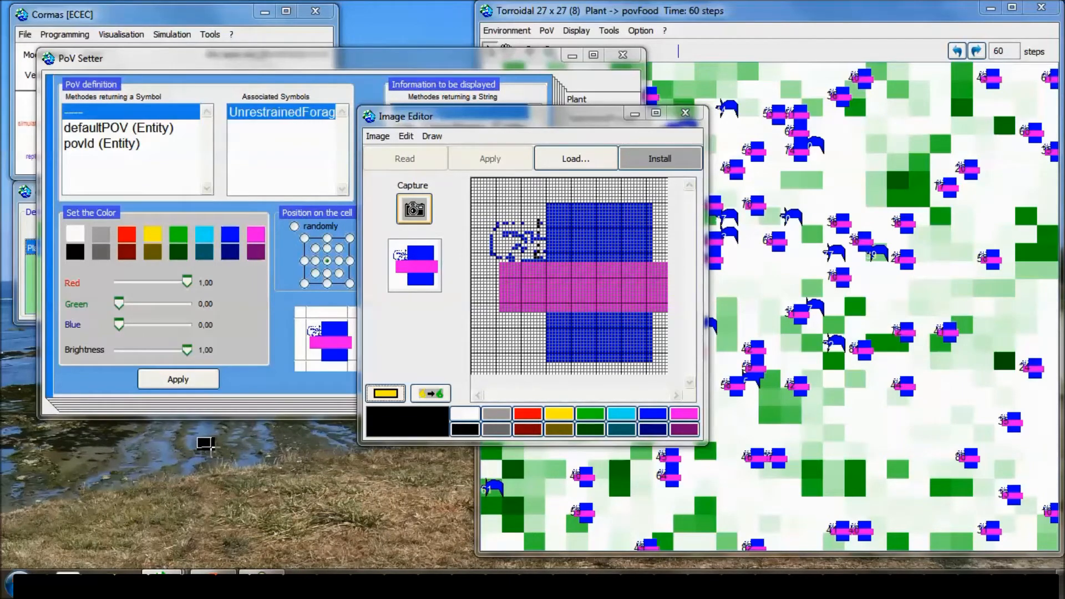
{"action": "left_click_drag", "start_coordinate": [214, 449], "coordinate": [214, 448]}
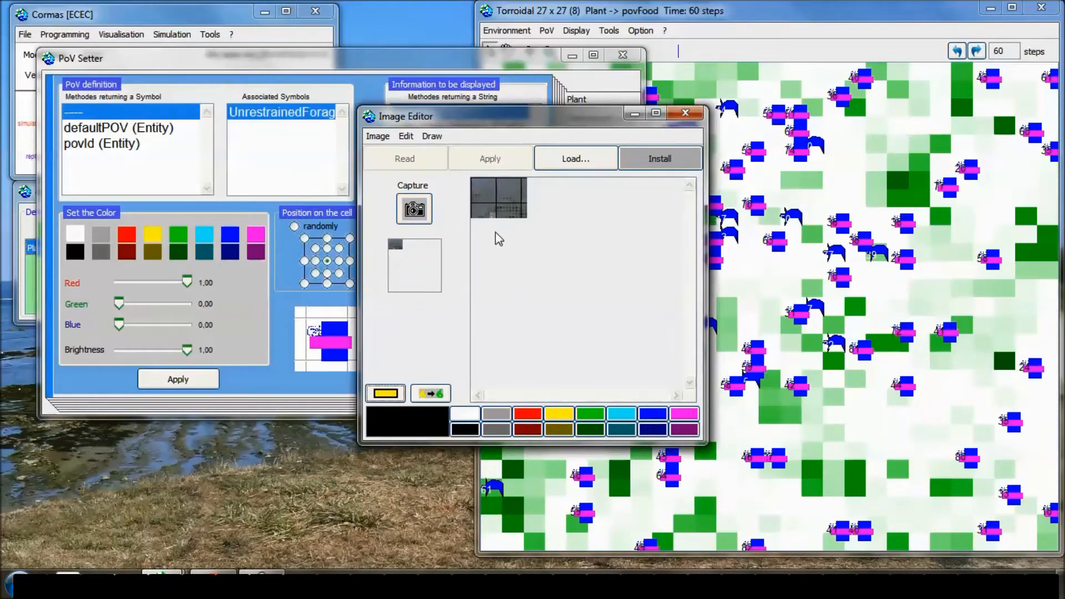
- Recapture a larger area of the water and grass background, discarding the small capture, and install and apply it as the UnrestrainedForager symbol
{"action": "left_click", "coordinate": [424, 217]}
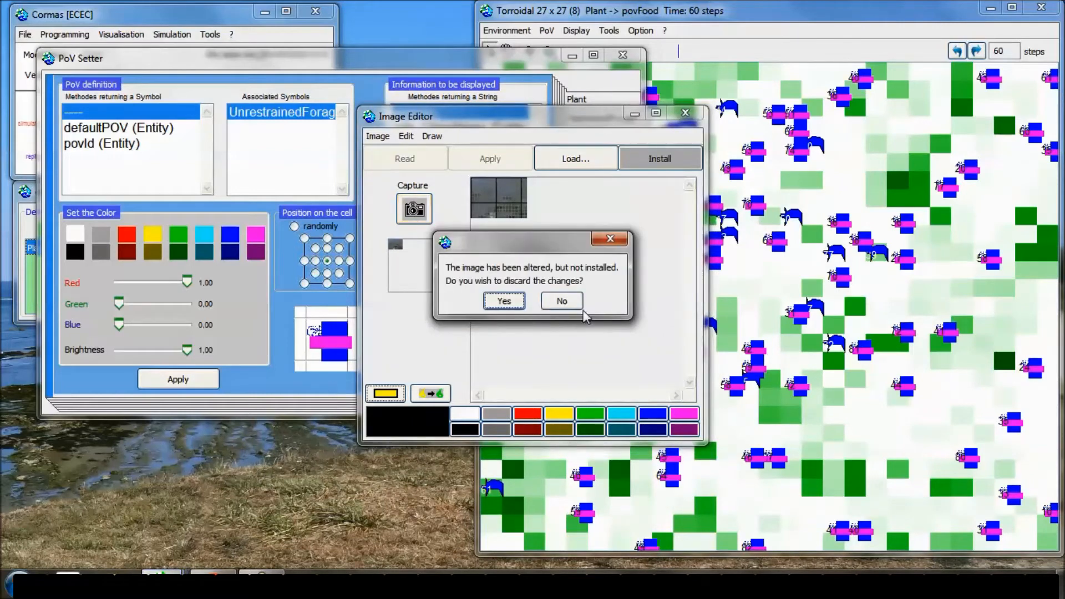
{"action": "left_click", "coordinate": [503, 301]}
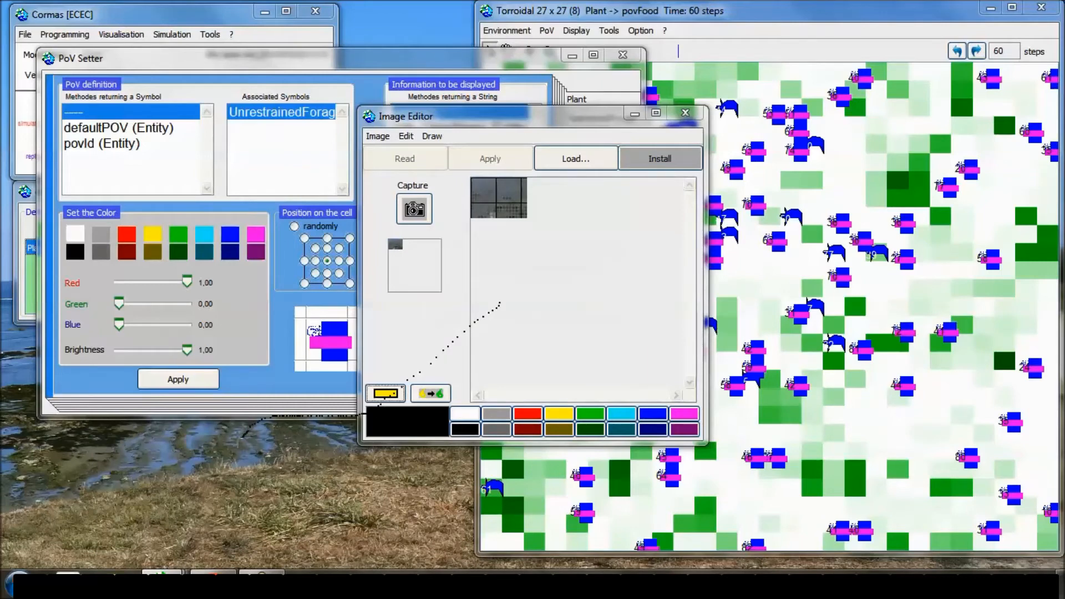
{"action": "left_click_drag", "start_coordinate": [225, 440], "coordinate": [274, 474]}
{"action": "left_click", "coordinate": [653, 160]}
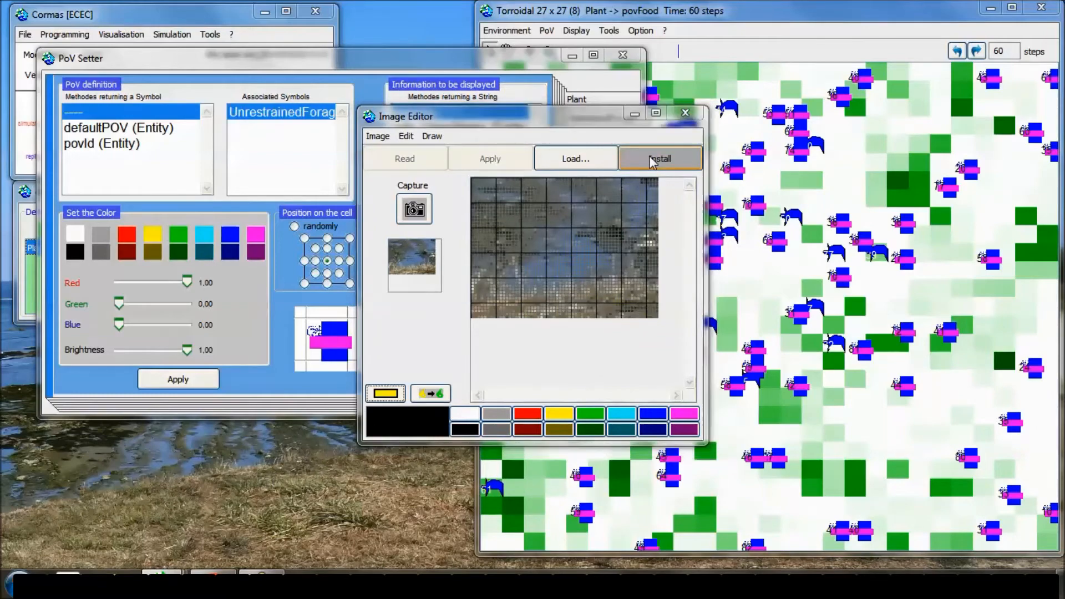
{"action": "left_click", "coordinate": [504, 301]}
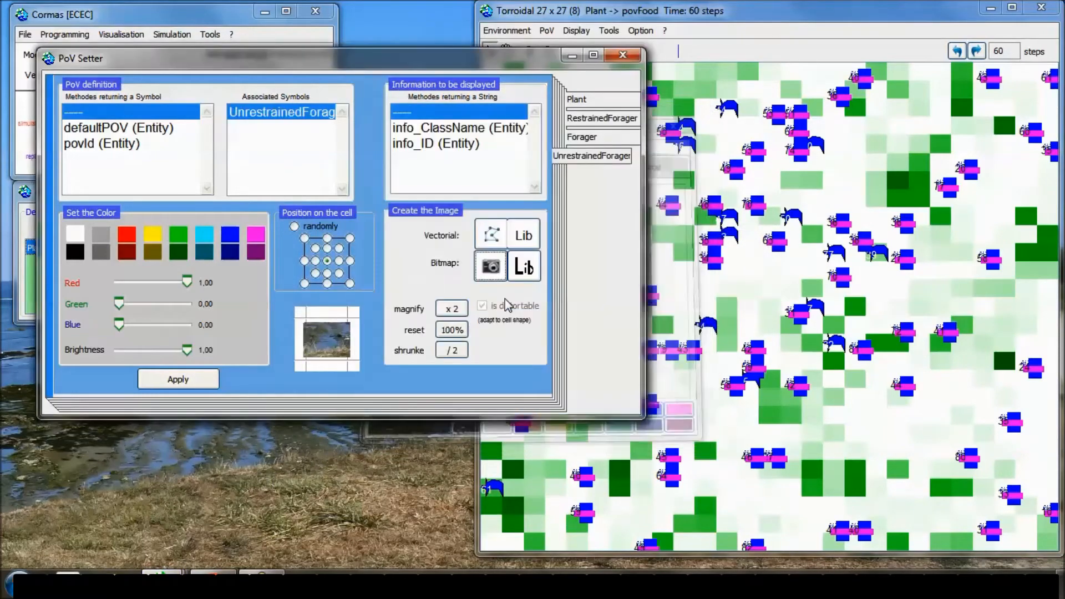
{"action": "left_click", "coordinate": [204, 388]}
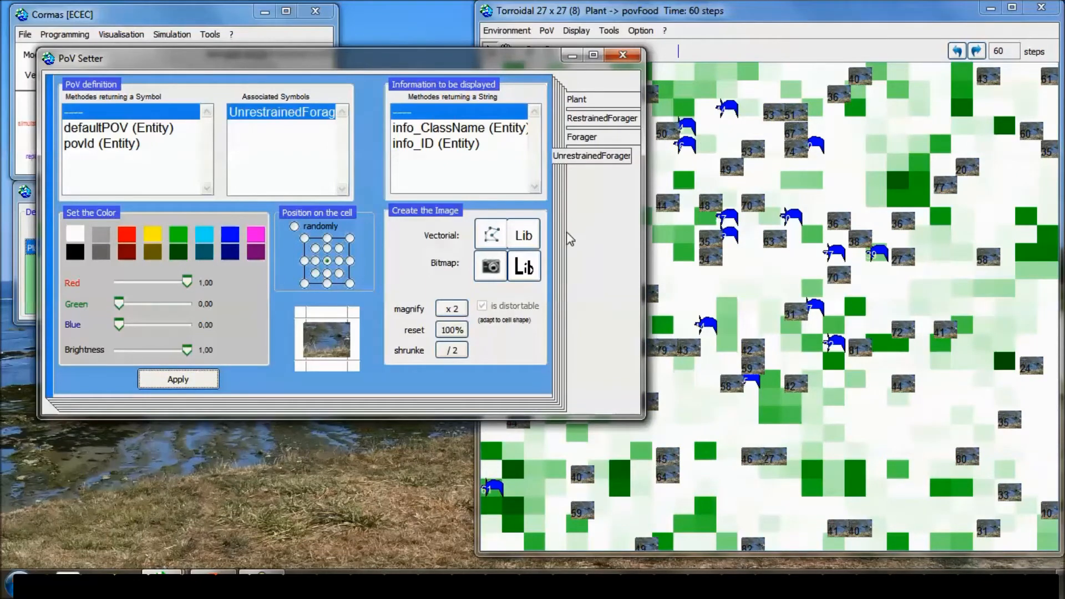
- Capture dark green plant cells from the grid as the UnrestrainedForager bitmap, install it and apply it to the agents
{"action": "left_click", "coordinate": [502, 267]}
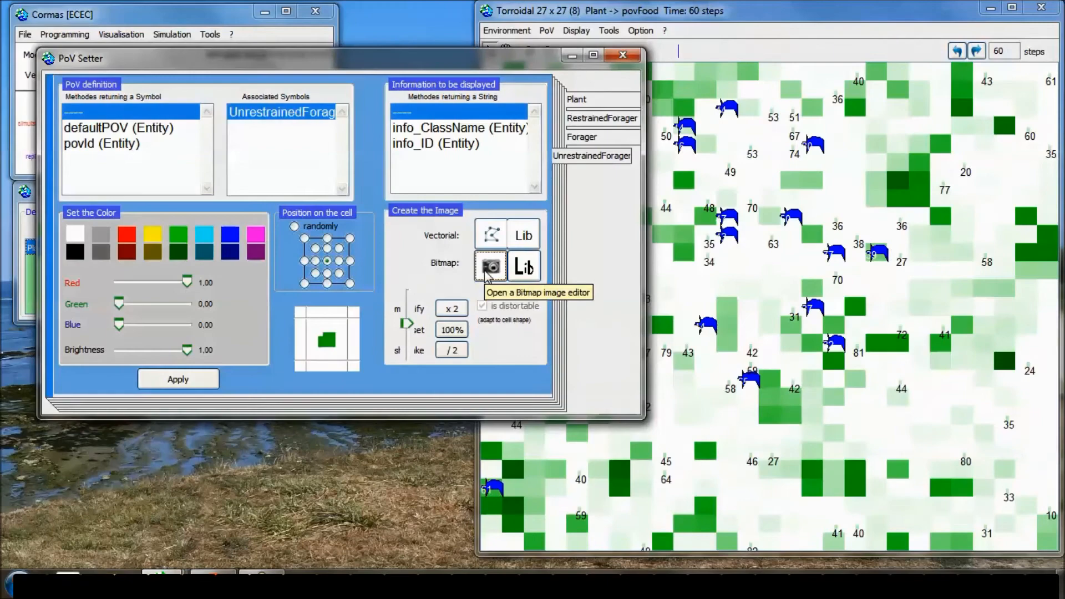
{"action": "left_click", "coordinate": [487, 273]}
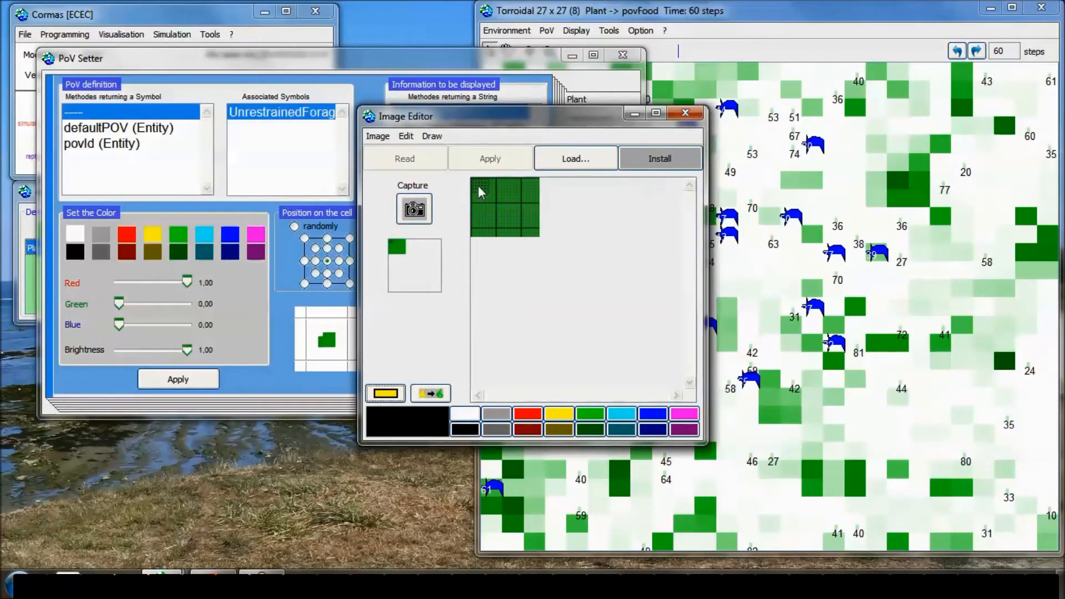
{"action": "left_click", "coordinate": [650, 162]}
{"action": "left_click", "coordinate": [503, 304]}
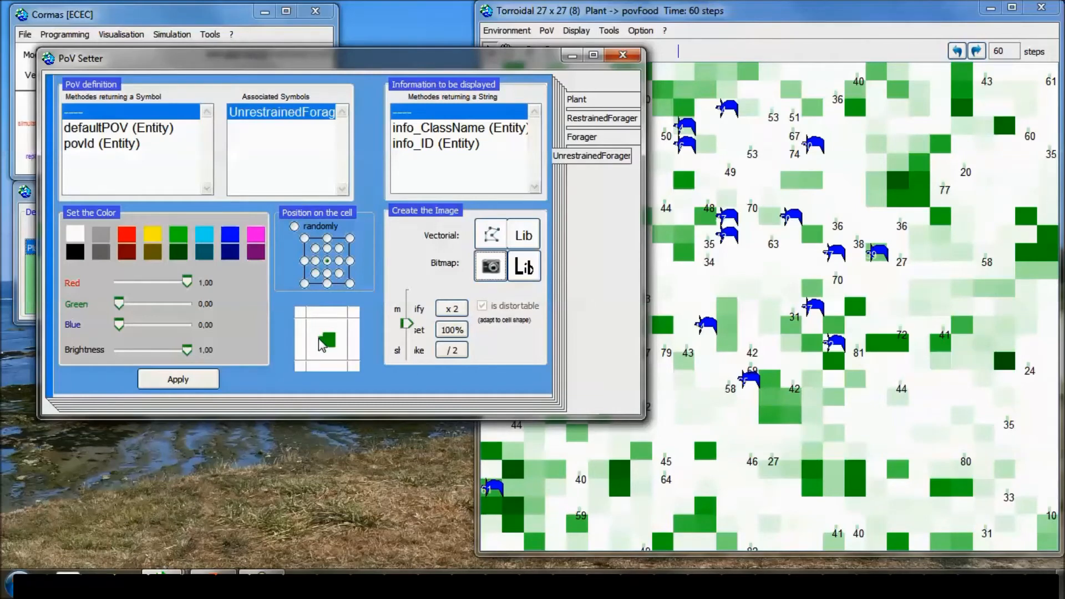
{"action": "left_click", "coordinate": [175, 381]}
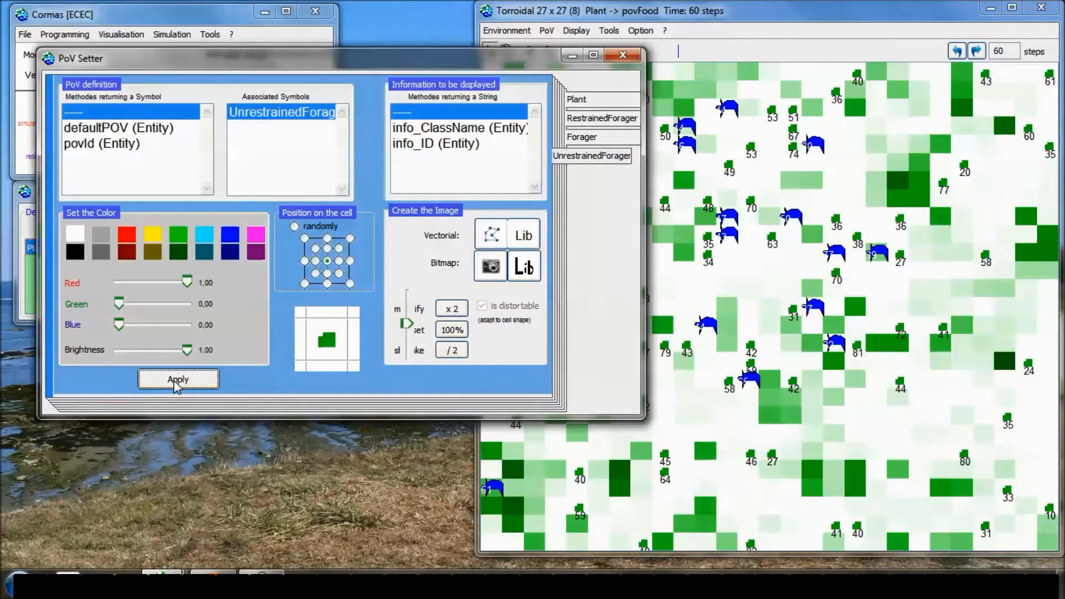
- Recolour part of the captured green bitmap black and apply it to the UnrestrainedForager agents
{"action": "left_click", "coordinate": [489, 271]}
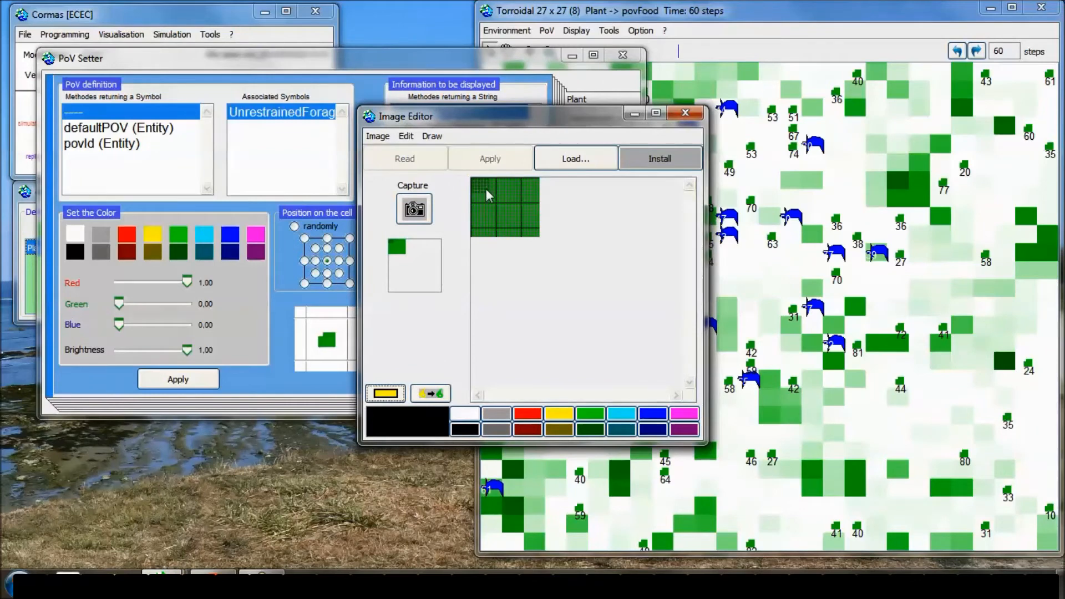
{"action": "left_click", "coordinate": [433, 392]}
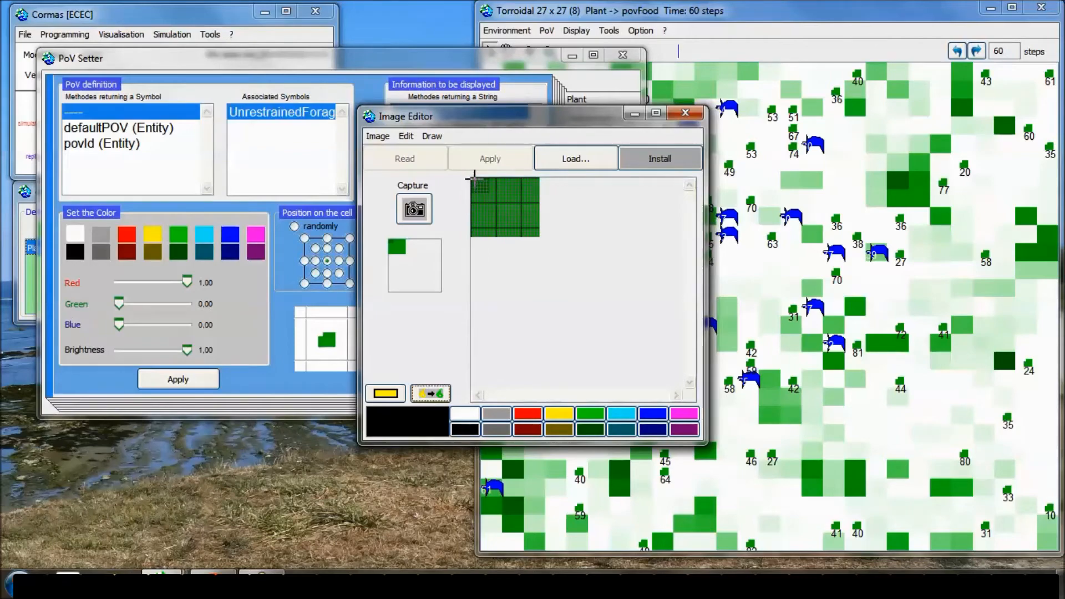
{"action": "left_click", "coordinate": [206, 381]}
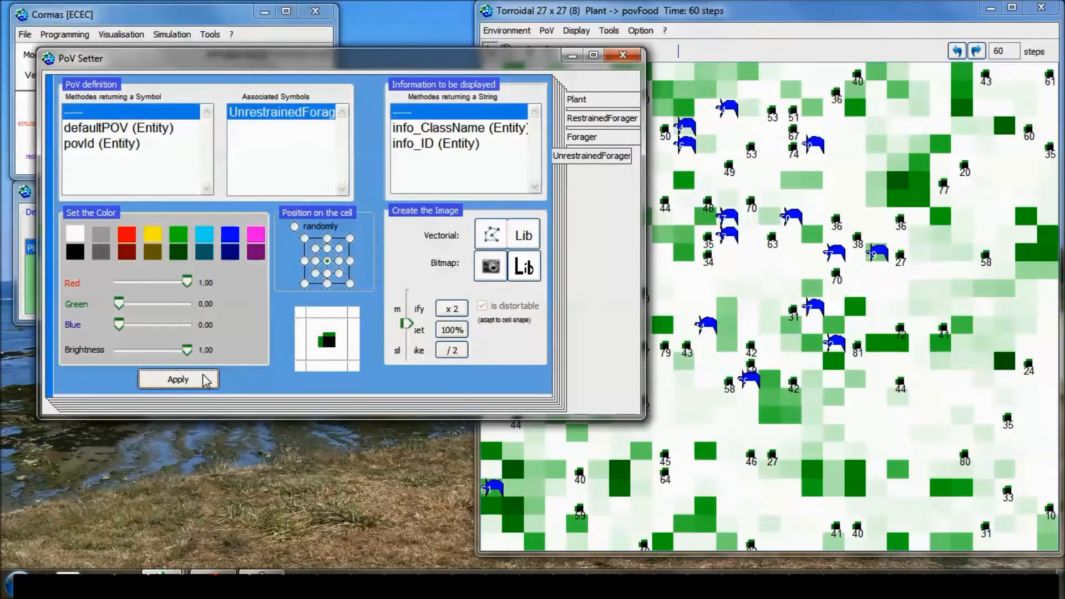
- Choose the black hen silhouette from the bitmap picture library and apply it to the UnrestrainedForager agents
{"action": "left_click", "coordinate": [524, 267]}
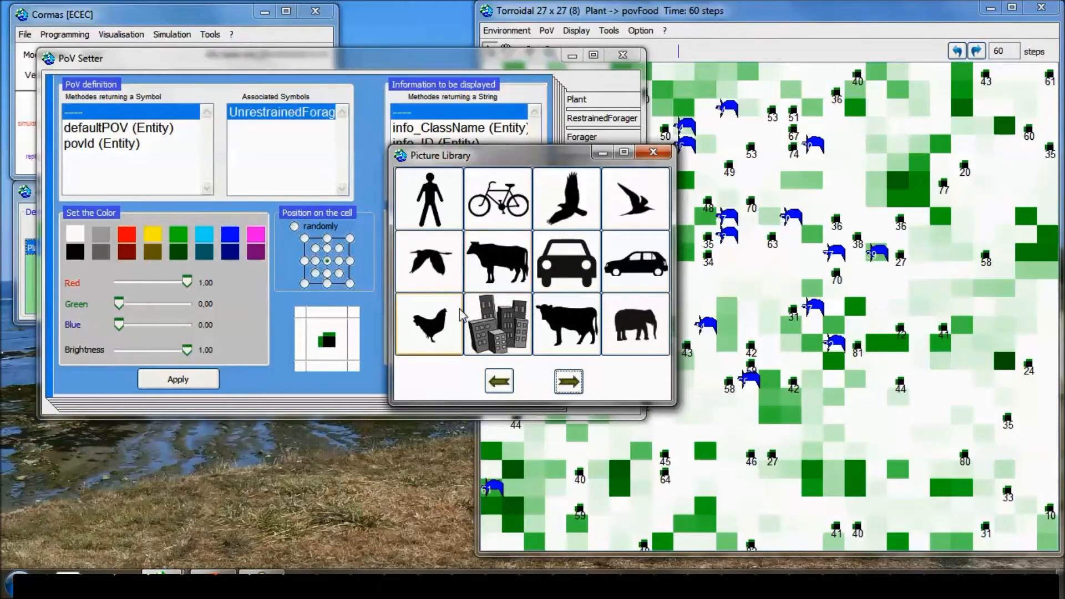
{"action": "left_click", "coordinate": [459, 330]}
{"action": "left_click", "coordinate": [206, 382]}
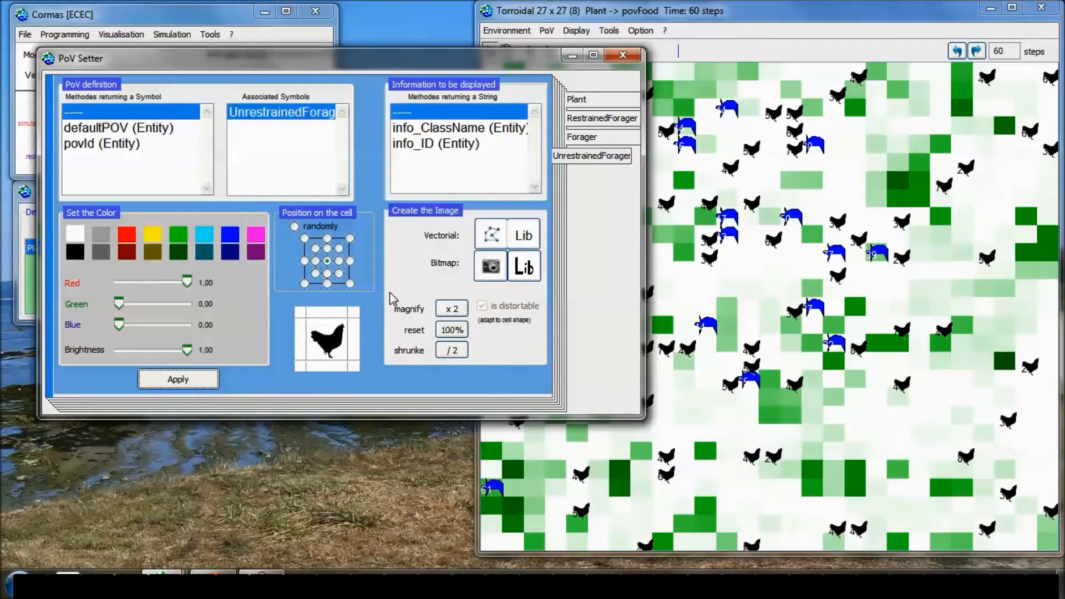
- Move the PoV Setter window off the simulation controls and advance the simulation to step 69
{"action": "left_click_drag", "start_coordinate": [306, 59], "coordinate": [349, 143]}
{"action": "left_click_drag", "start_coordinate": [262, 139], "coordinate": [233, 212]}
{"action": "left_click", "coordinate": [225, 125]}
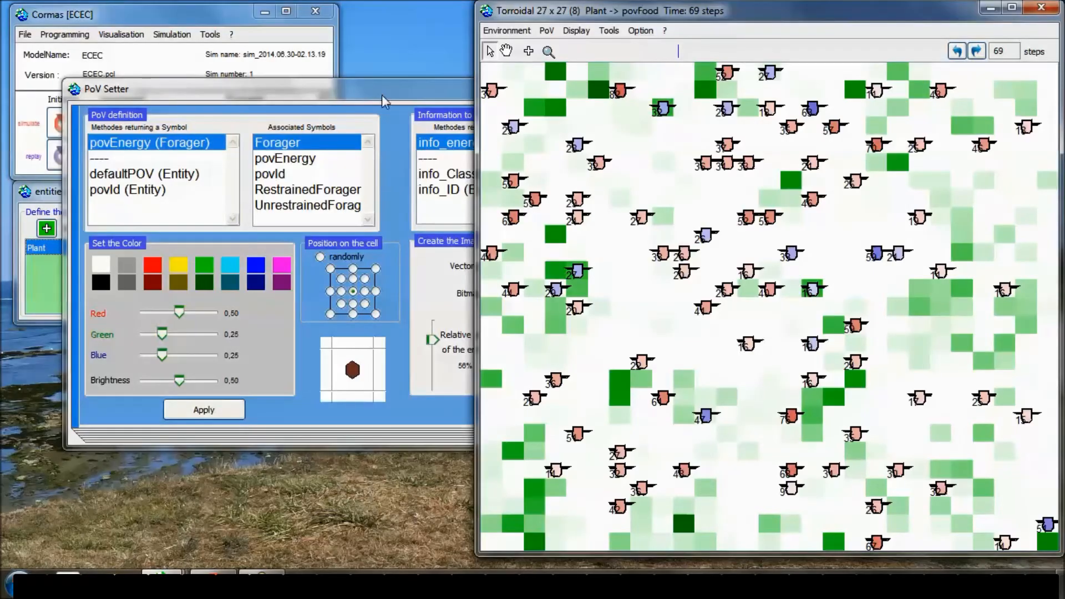
- Set the relative size of the Forager povEnergy symbol to 11%, apply it and redisplay the Forager agents with povEnergy
{"action": "left_click", "coordinate": [284, 158]}
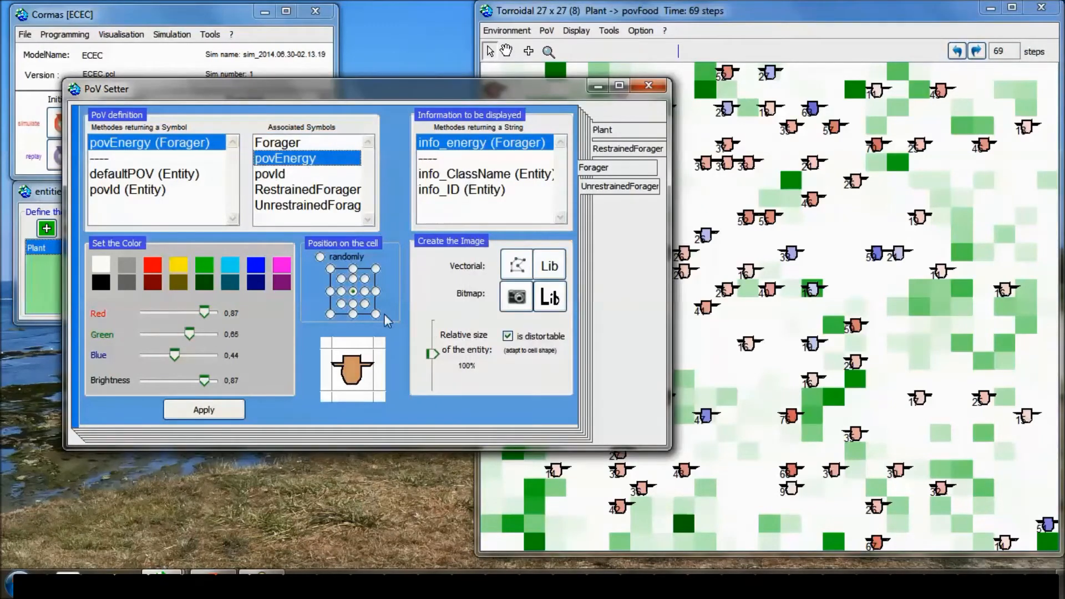
{"action": "left_click_drag", "start_coordinate": [433, 353], "coordinate": [432, 324]}
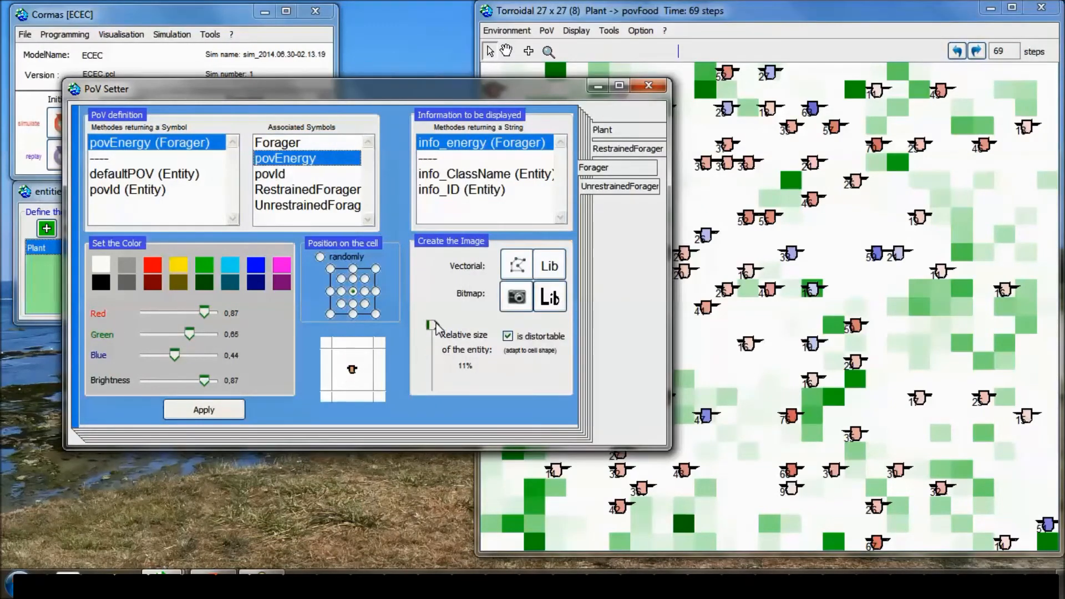
{"action": "left_click", "coordinate": [231, 411]}
{"action": "left_click", "coordinate": [547, 31]}
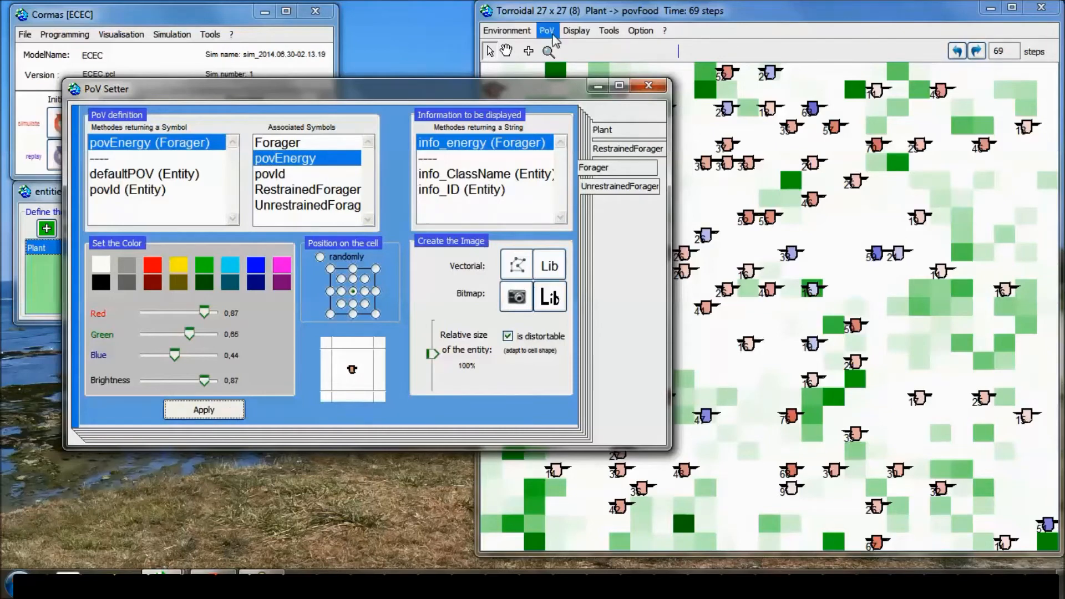
{"action": "left_click", "coordinate": [678, 96]}
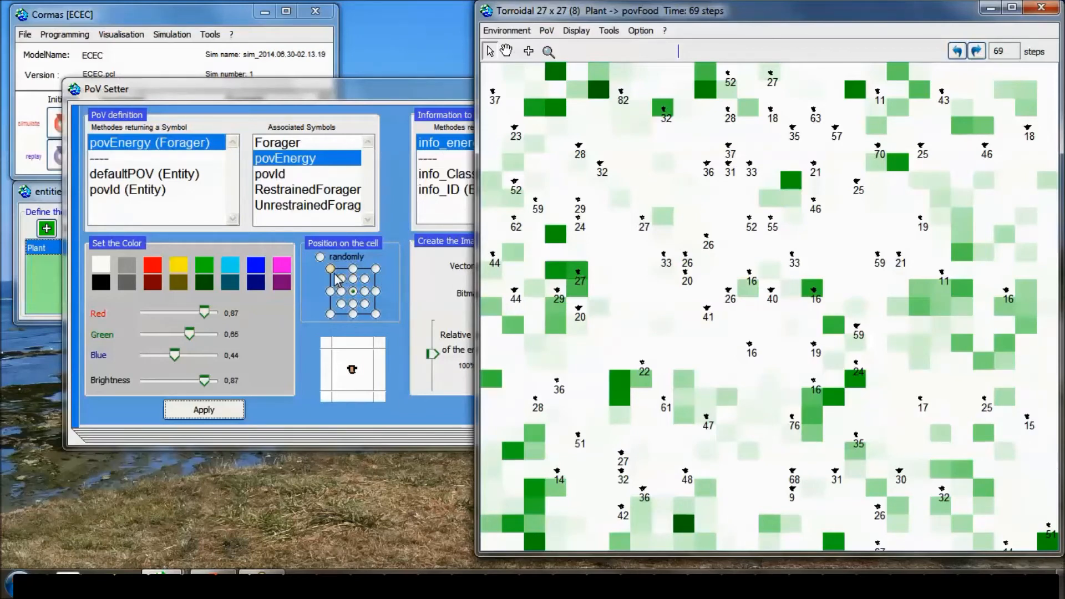
- Position the povEnergy symbol at the top centre of the cell, apply it and redisplay the Forager agents with povEnergy
{"action": "left_click", "coordinate": [352, 269]}
{"action": "left_click", "coordinate": [222, 411]}
{"action": "left_click", "coordinate": [546, 31]}
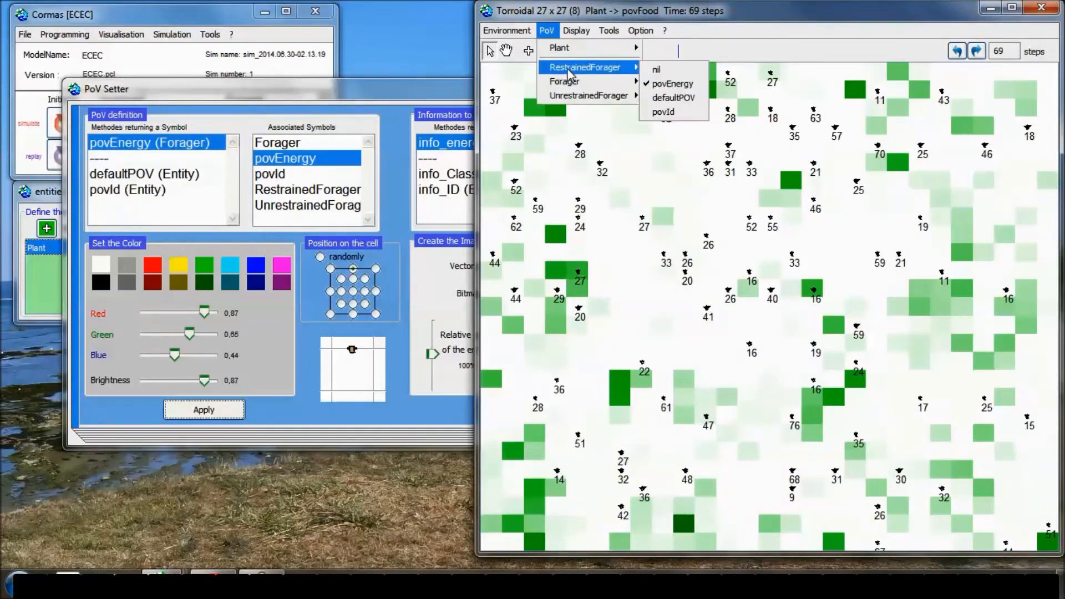
{"action": "mouse_move", "coordinate": [594, 83]}
{"action": "left_click", "coordinate": [673, 98]}
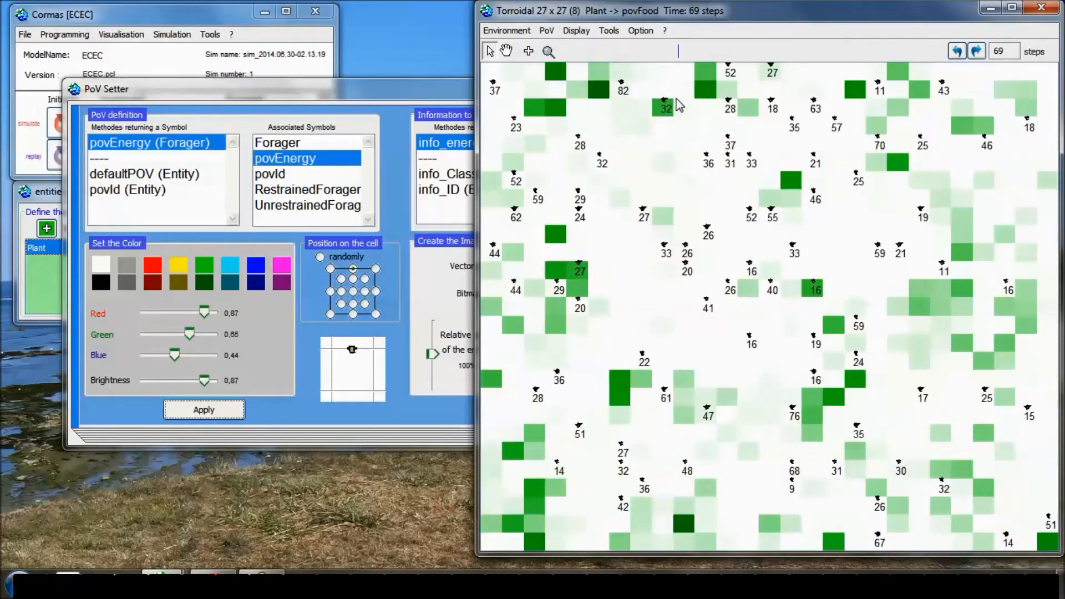
- Return to the simulation controls and advance the simulation step by step to step 72
{"action": "left_click", "coordinate": [384, 102]}
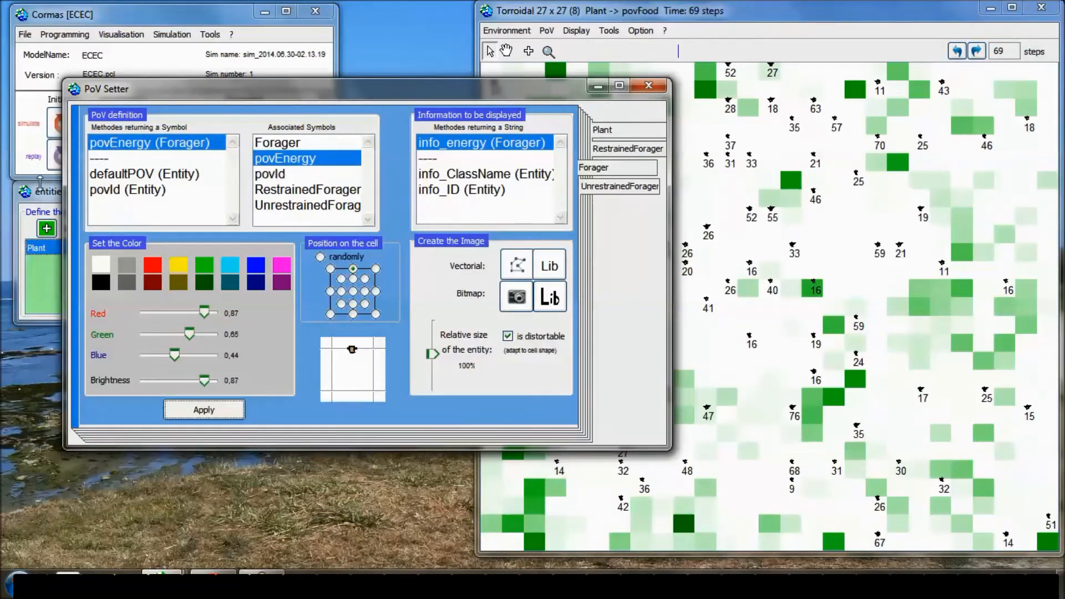
{"action": "left_click", "coordinate": [32, 136]}
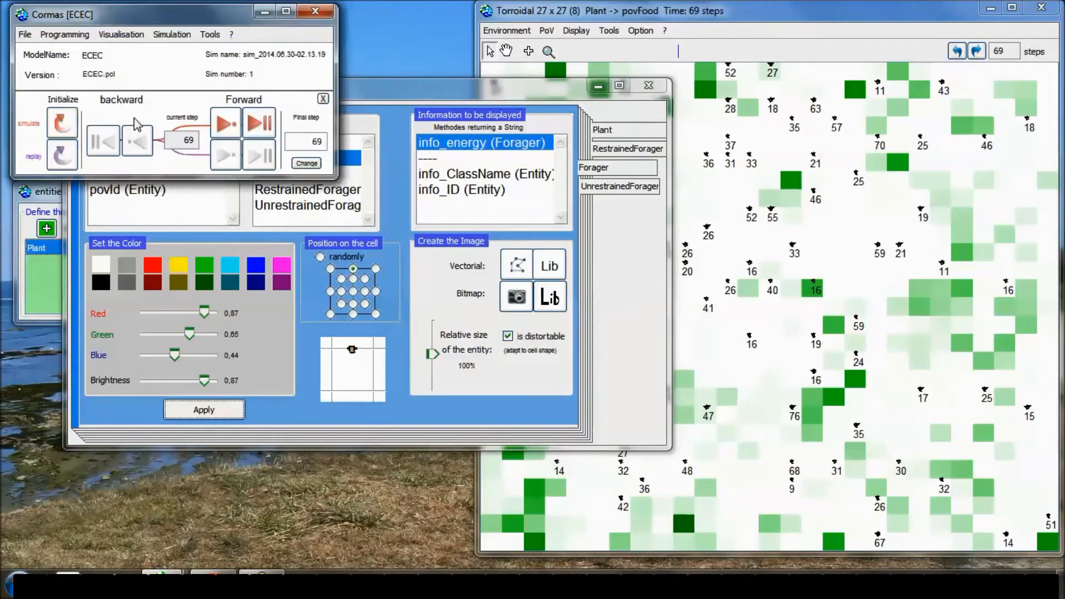
{"action": "left_click", "coordinate": [225, 126]}
{"action": "left_click", "coordinate": [225, 127]}
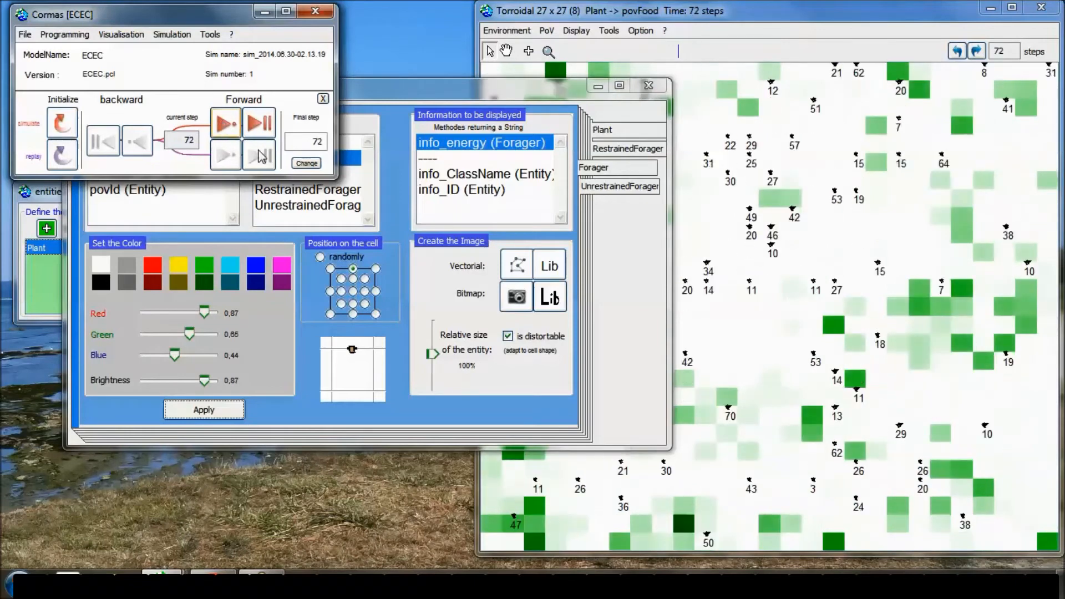
- Position the povEnergy symbol at the inner upper-right point of the cell, apply it and redisplay the Forager agents with povEnergy
{"action": "left_click", "coordinate": [366, 280]}
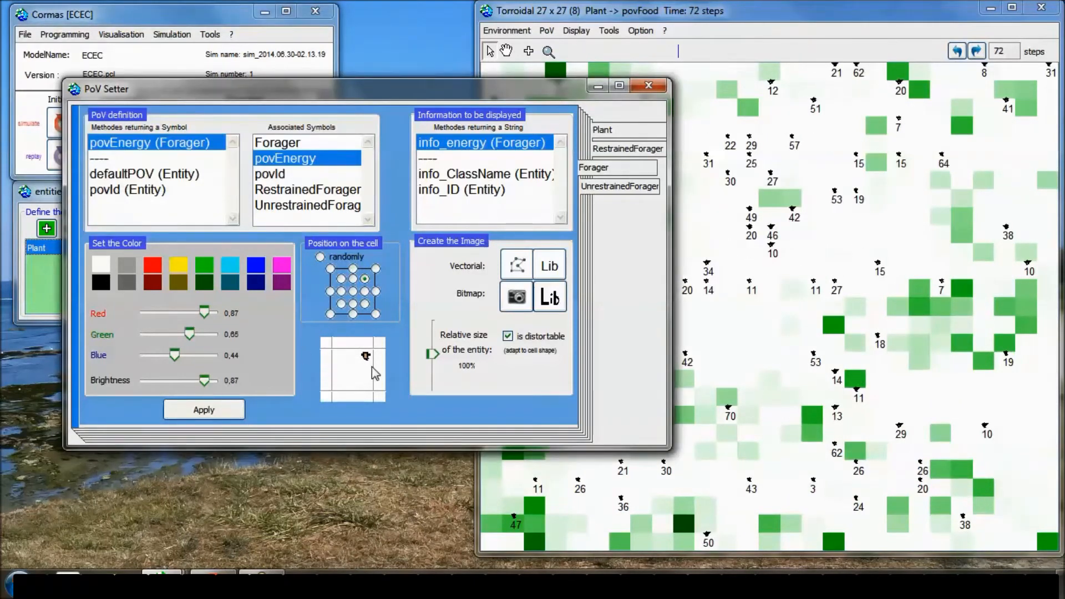
{"action": "left_click", "coordinate": [204, 409]}
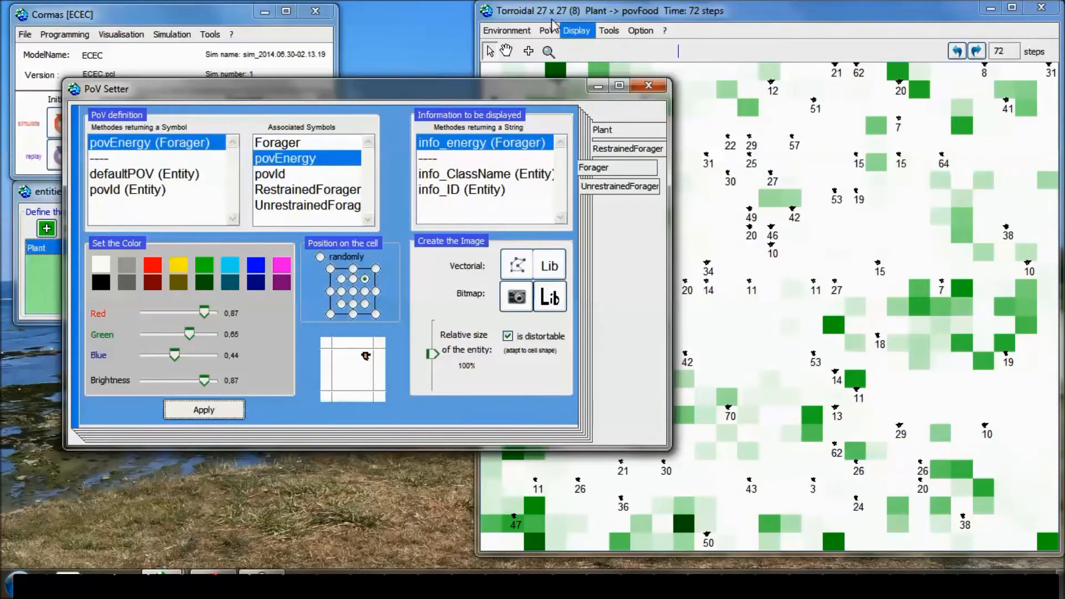
{"action": "left_click", "coordinate": [547, 30]}
{"action": "mouse_move", "coordinate": [571, 81]}
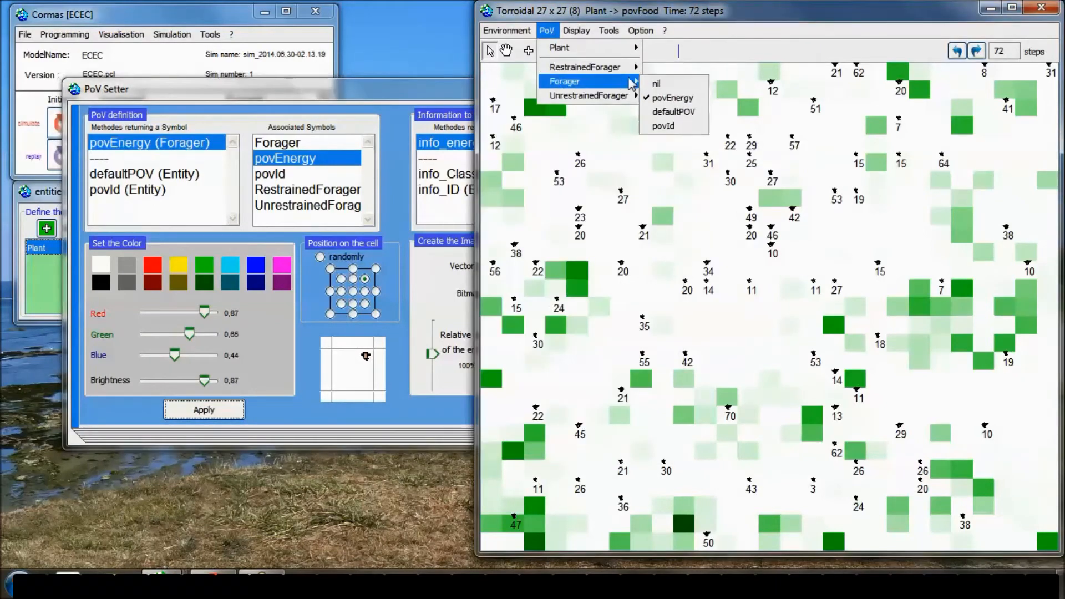
{"action": "left_click", "coordinate": [673, 100]}
- Open the Forager class code from the entities list and show the move method in its biology protocol
{"action": "left_click", "coordinate": [387, 296]}
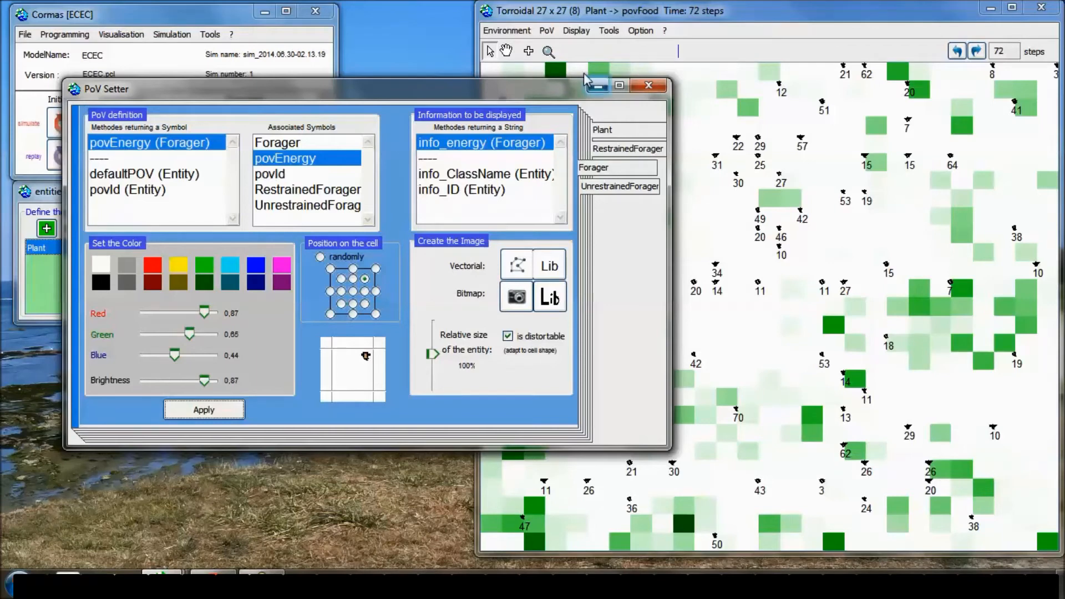
{"action": "left_click", "coordinate": [580, 34]}
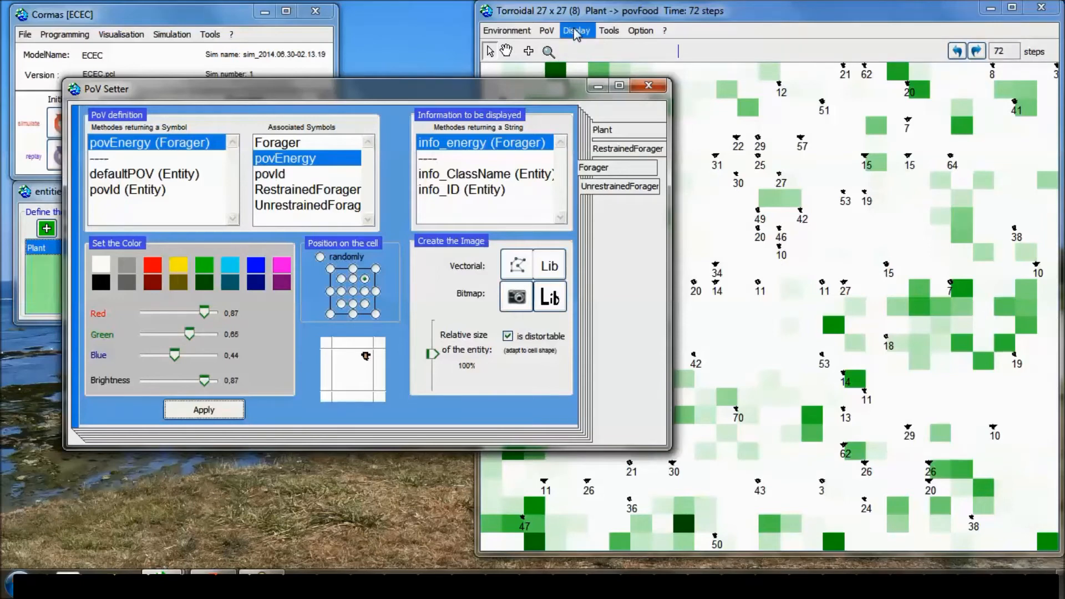
{"action": "left_click", "coordinate": [30, 137]}
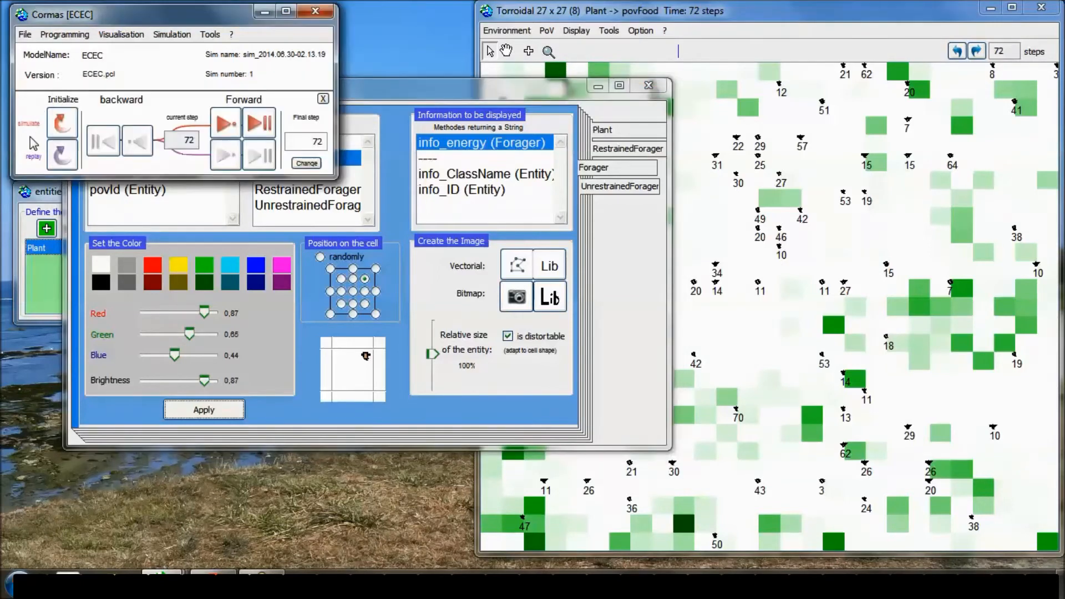
{"action": "left_click", "coordinate": [42, 267]}
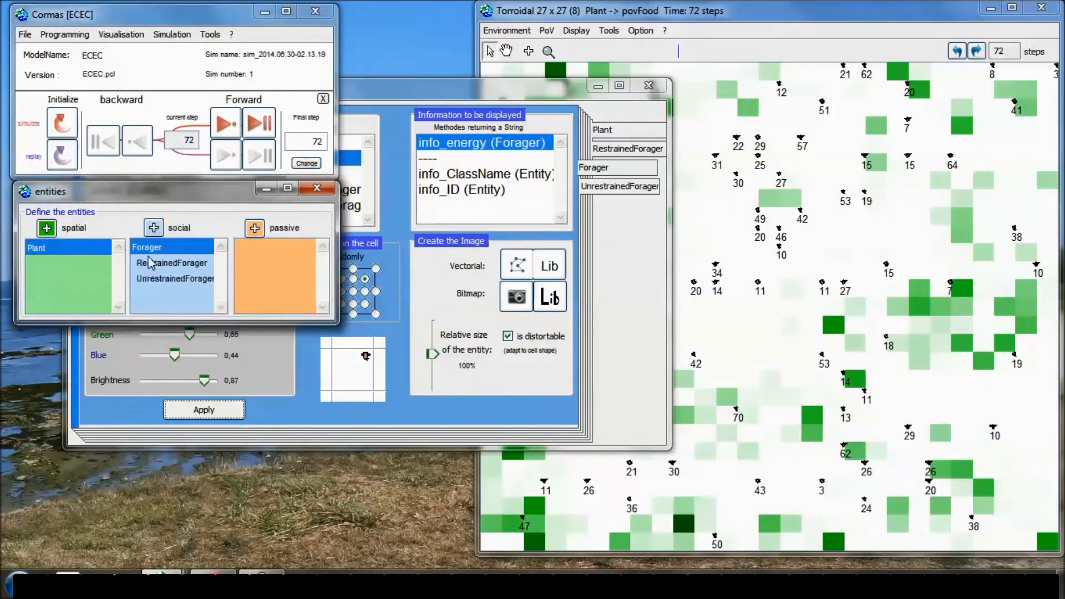
{"action": "double_click", "coordinate": [160, 247]}
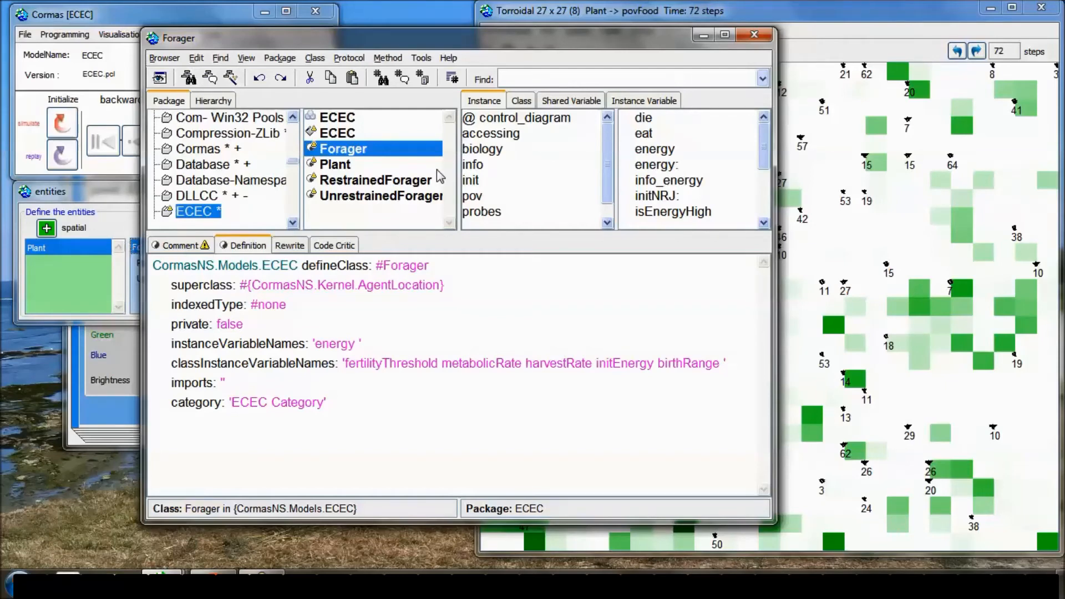
{"action": "left_click", "coordinate": [487, 147]}
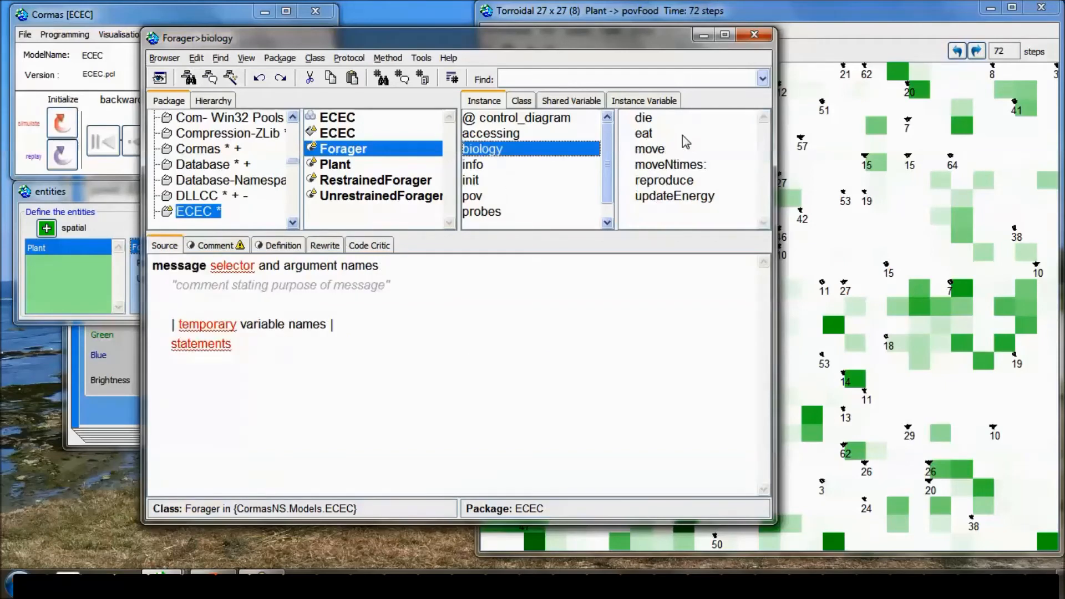
{"action": "left_click", "coordinate": [672, 156]}
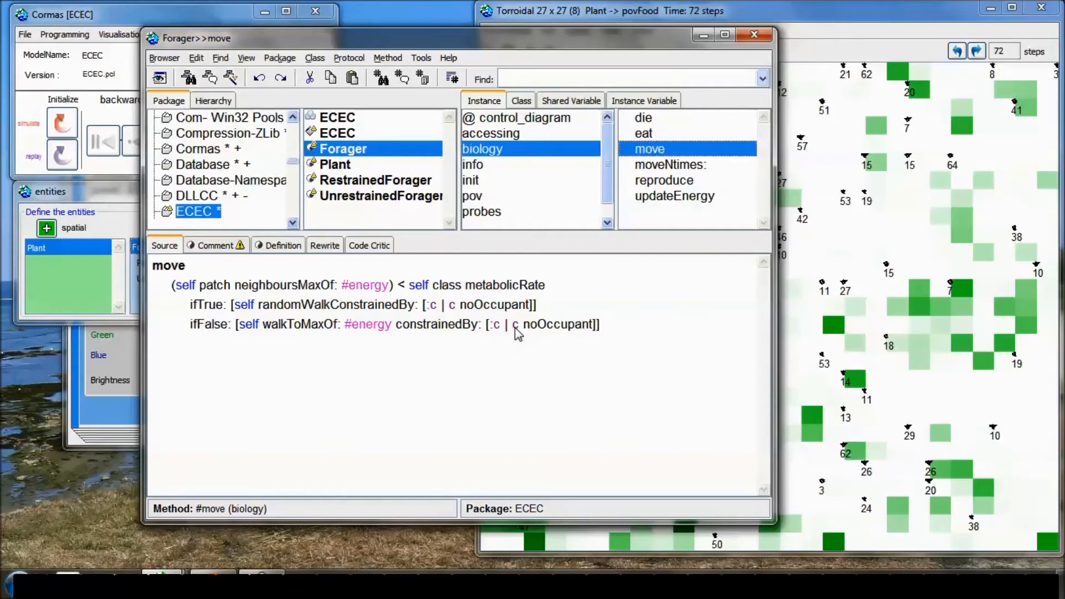
- Remove the noOccupant constraints from the move method, leaving randomWalk for ifTrue and walkToMaxOf: #energy for ifFalse, and save it
{"action": "left_click", "coordinate": [330, 305]}
{"action": "left_click", "coordinate": [537, 307], "text": "shift"}
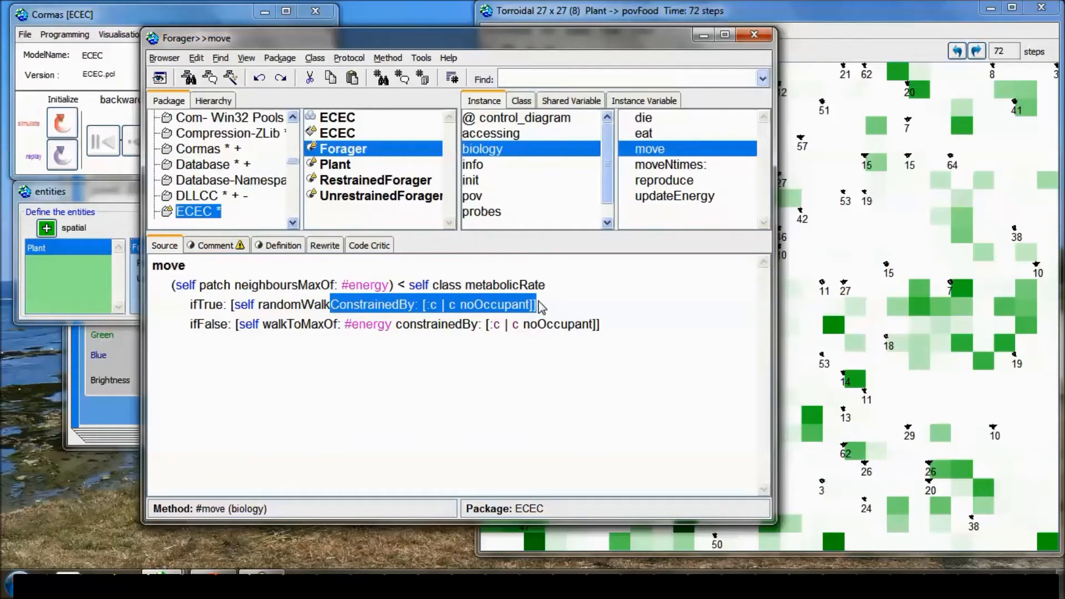
{"action": "left_click", "coordinate": [534, 306], "text": "shift"}
{"action": "key", "text": "Delete"}
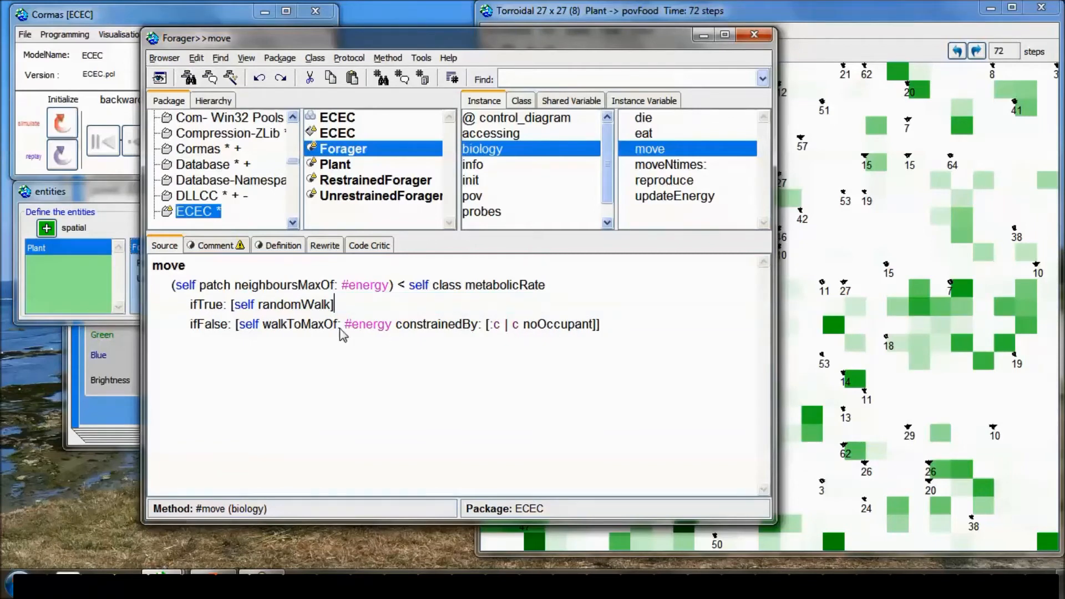
{"action": "left_click", "coordinate": [396, 328]}
{"action": "left_click", "coordinate": [593, 327], "text": "shift"}
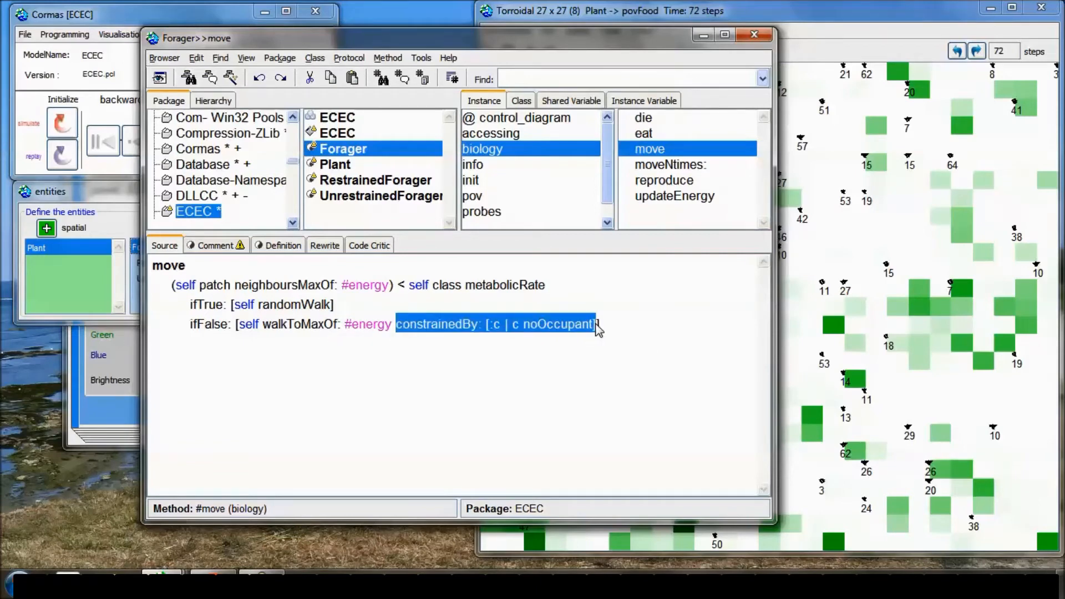
{"action": "key", "text": "Delete"}
{"action": "key", "text": "ctrl+s"}
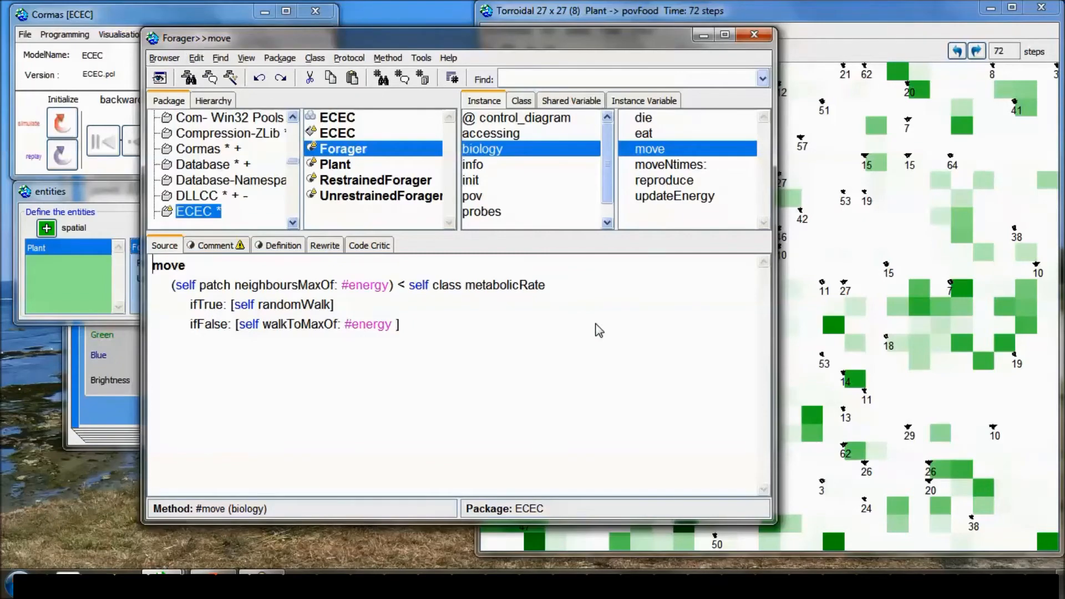
- Move the code browser clear of the simulation controls and advance the simulation step by step to step 94
{"action": "left_click_drag", "start_coordinate": [599, 37], "coordinate": [588, 260]}
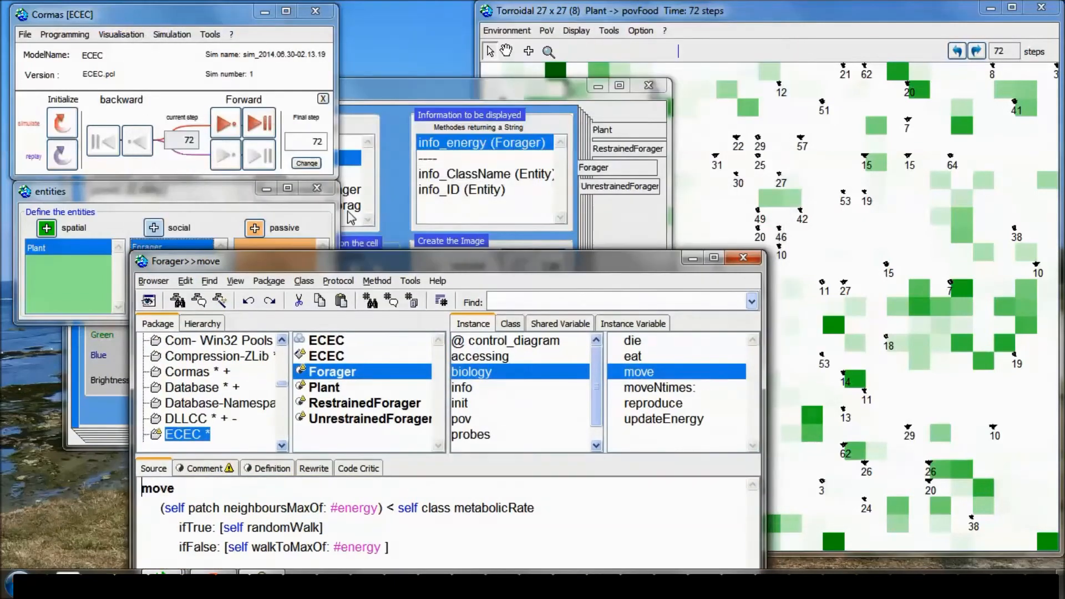
{"action": "left_click", "coordinate": [239, 198]}
{"action": "left_click", "coordinate": [223, 124]}
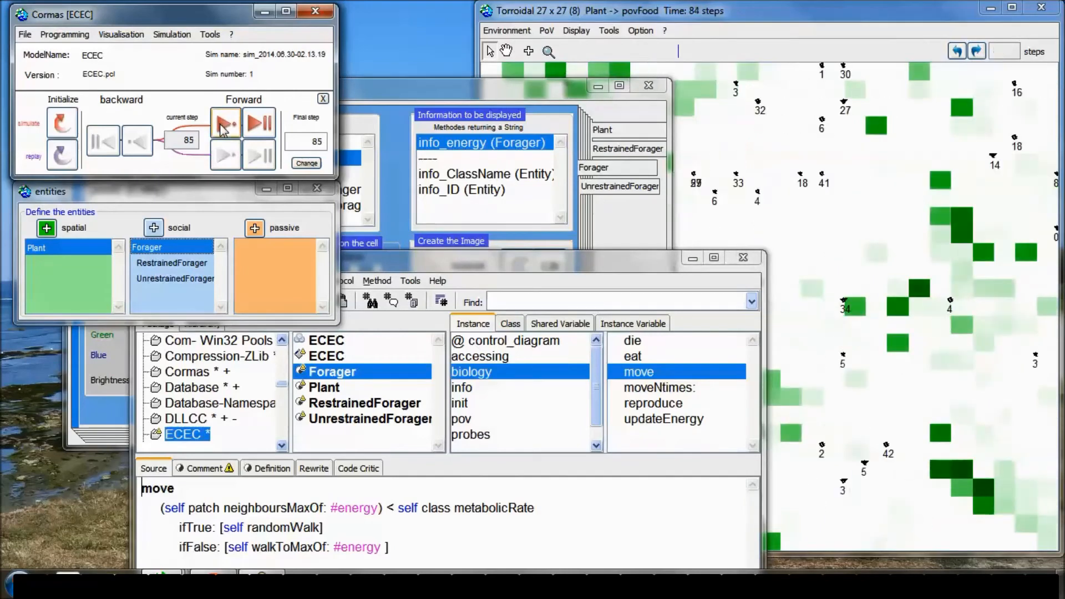
{"action": "left_click", "coordinate": [223, 128]}
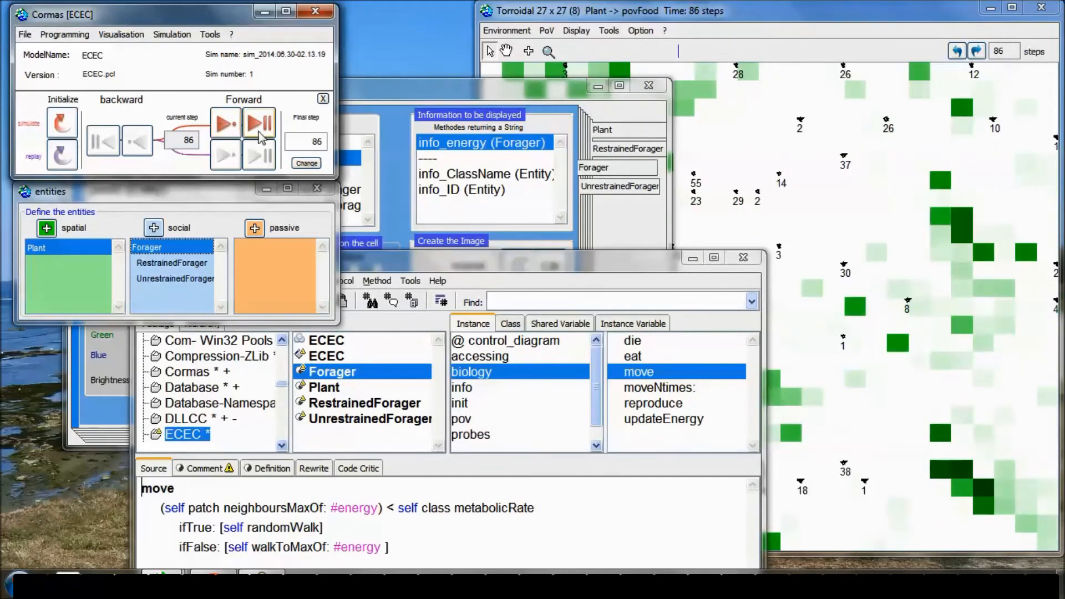
{"action": "left_click", "coordinate": [830, 59]}
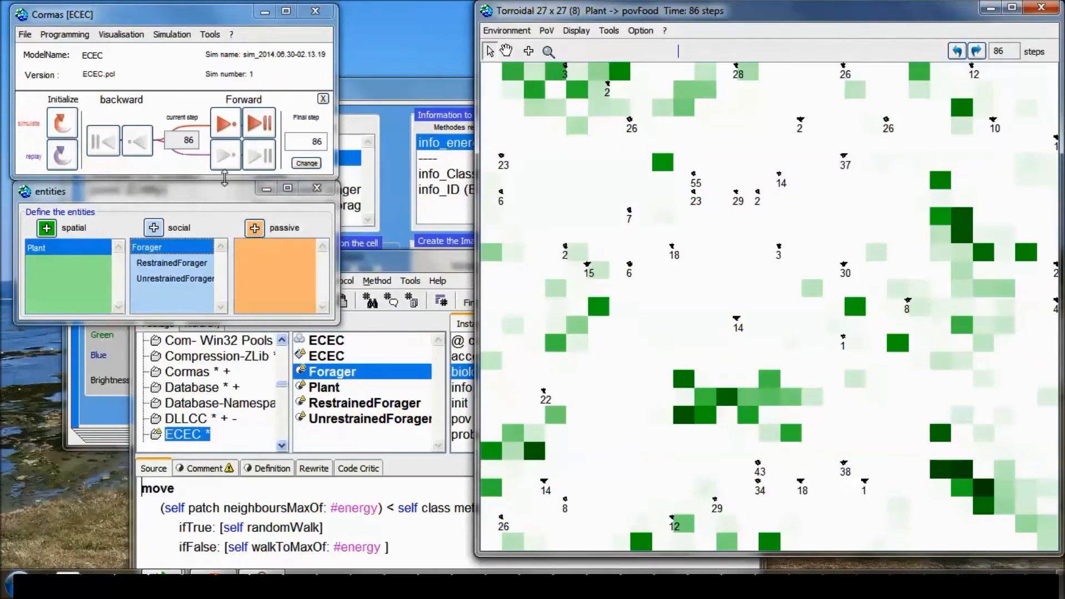
{"action": "left_click", "coordinate": [229, 126]}
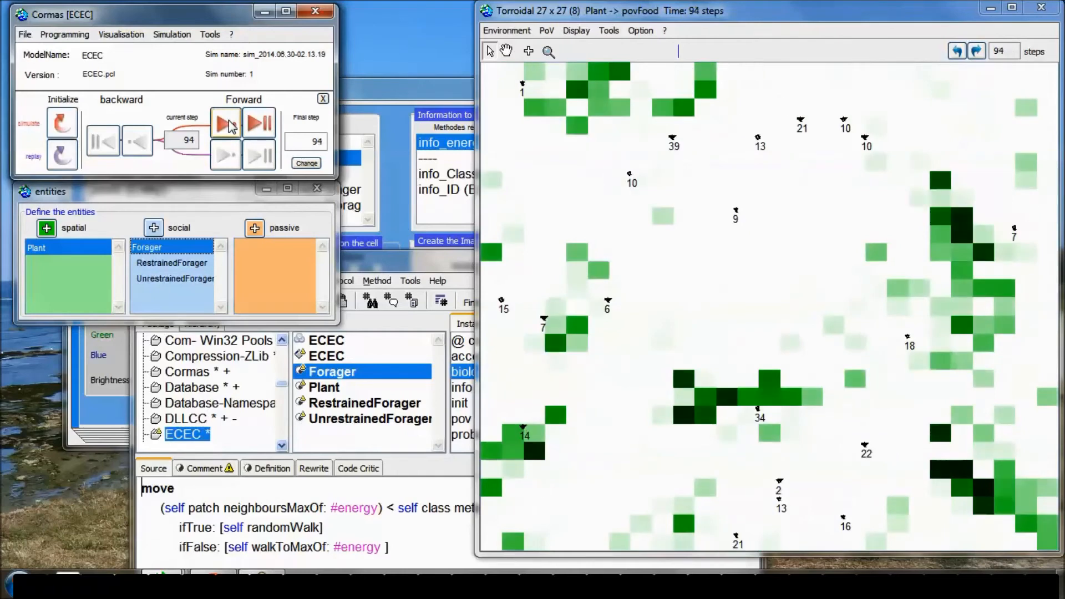
- Manually create four RestrainedForager agents on the grid beside the upper forager labelled 10 and close the creation window
{"action": "left_click", "coordinate": [533, 51]}
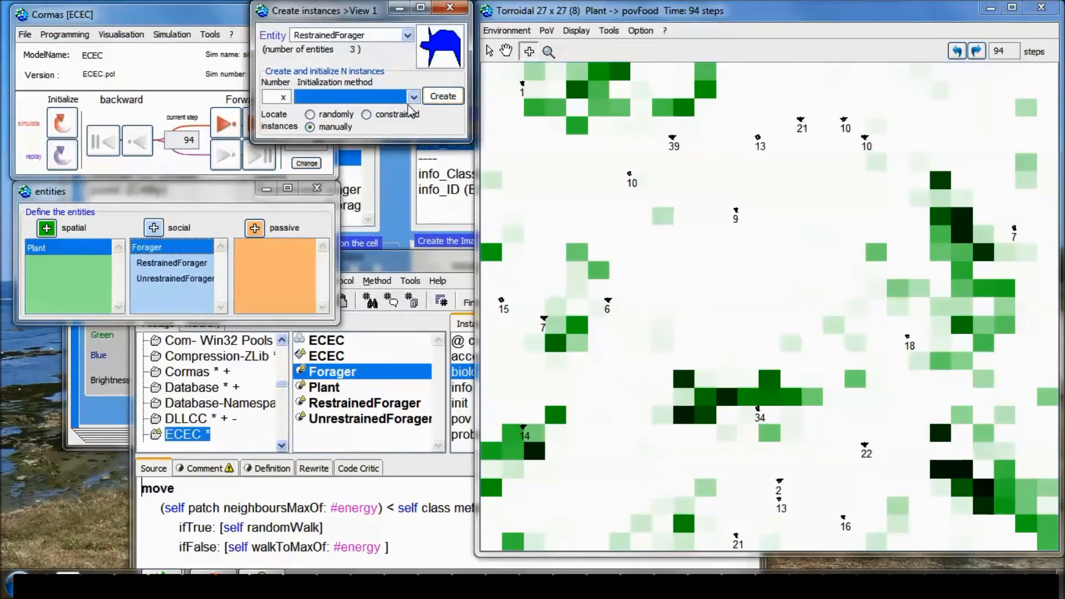
{"action": "left_click", "coordinate": [443, 97]}
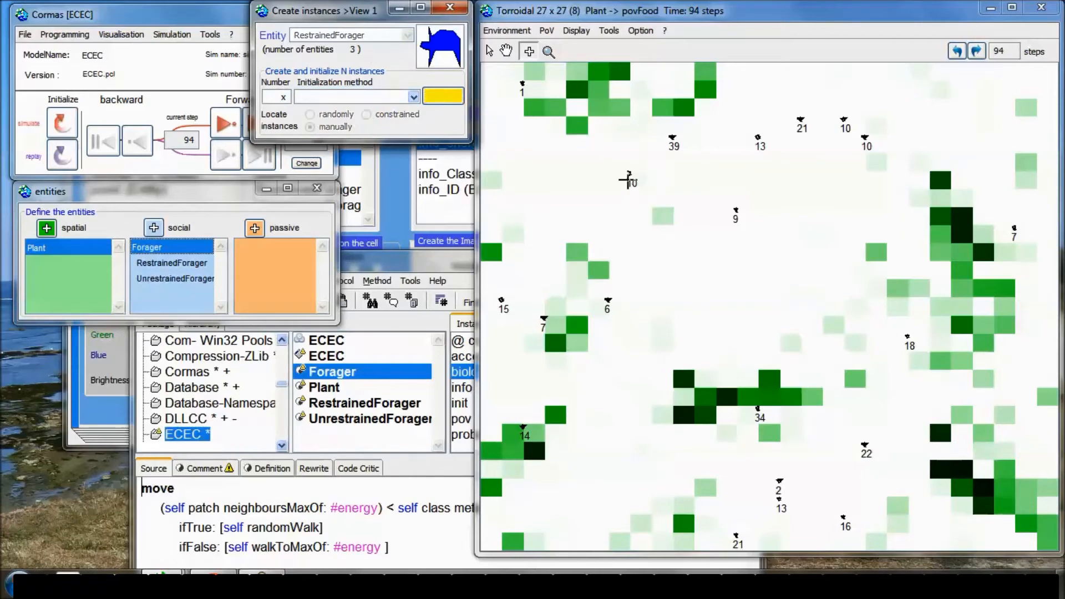
{"action": "left_click", "coordinate": [651, 176]}
{"action": "left_click", "coordinate": [637, 184]}
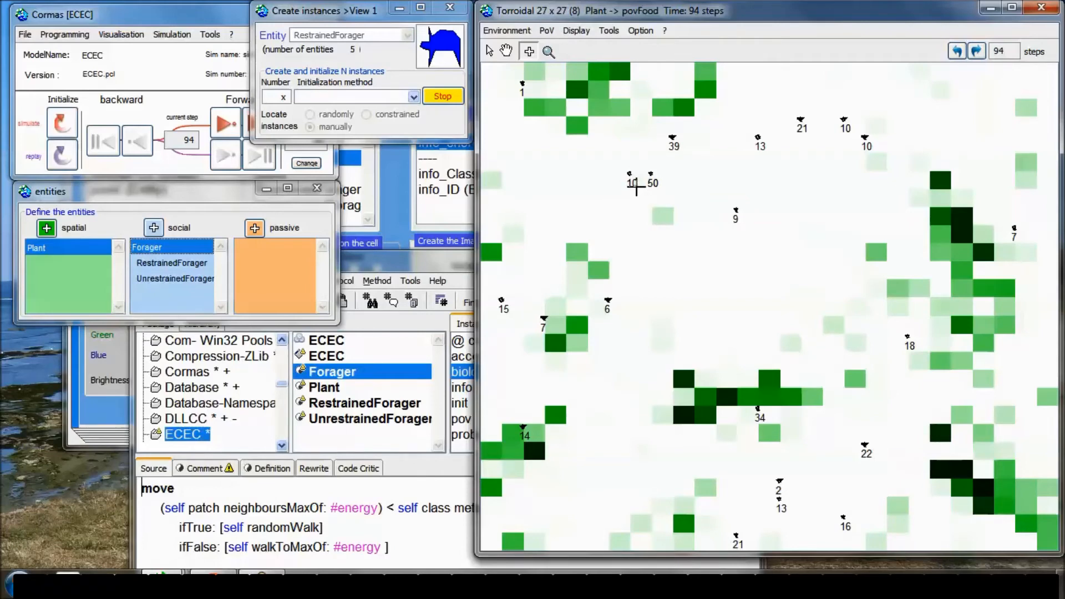
{"action": "left_click", "coordinate": [635, 186]}
{"action": "left_click", "coordinate": [443, 97]}
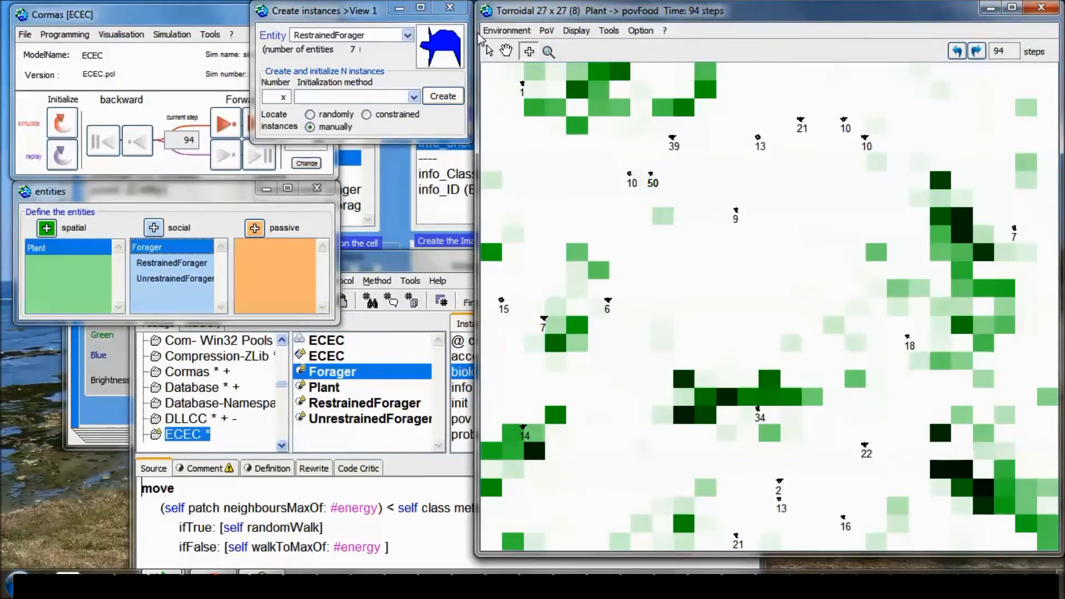
{"action": "left_click", "coordinate": [450, 7]}
- Inspect the entities on the cell of the forager labelled 10, including Plant_170, and return to the grid
{"action": "double_click", "coordinate": [633, 179]}
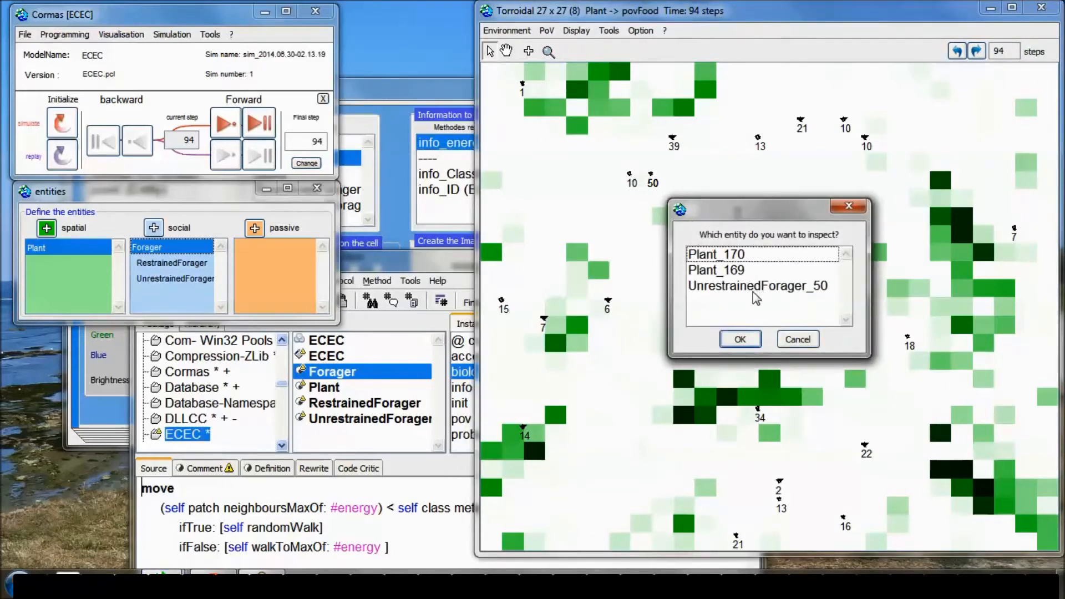
{"action": "left_click", "coordinate": [797, 339]}
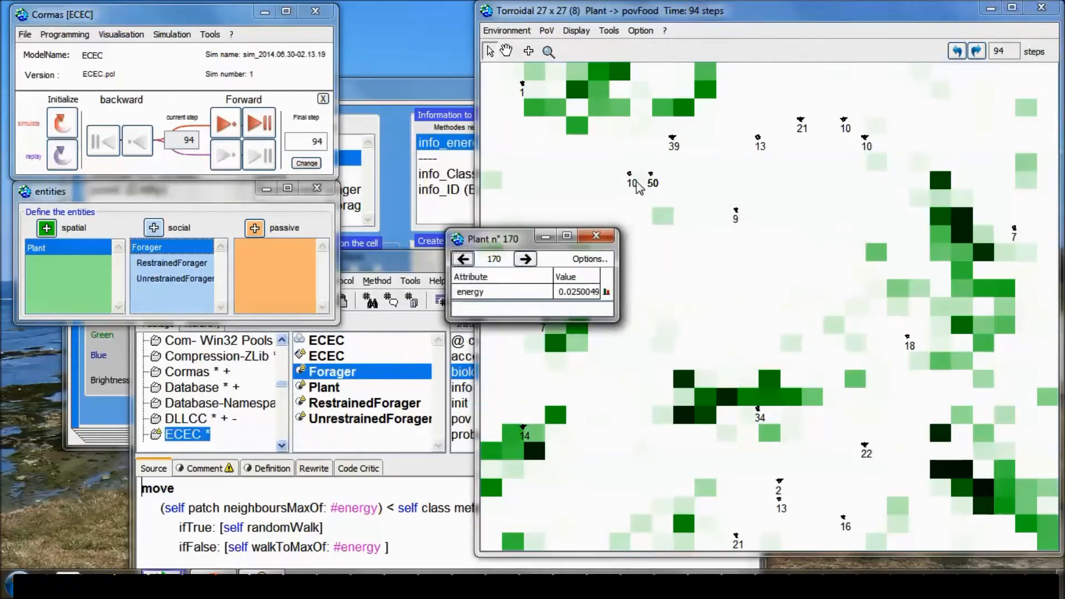
{"action": "left_click", "coordinate": [545, 12]}
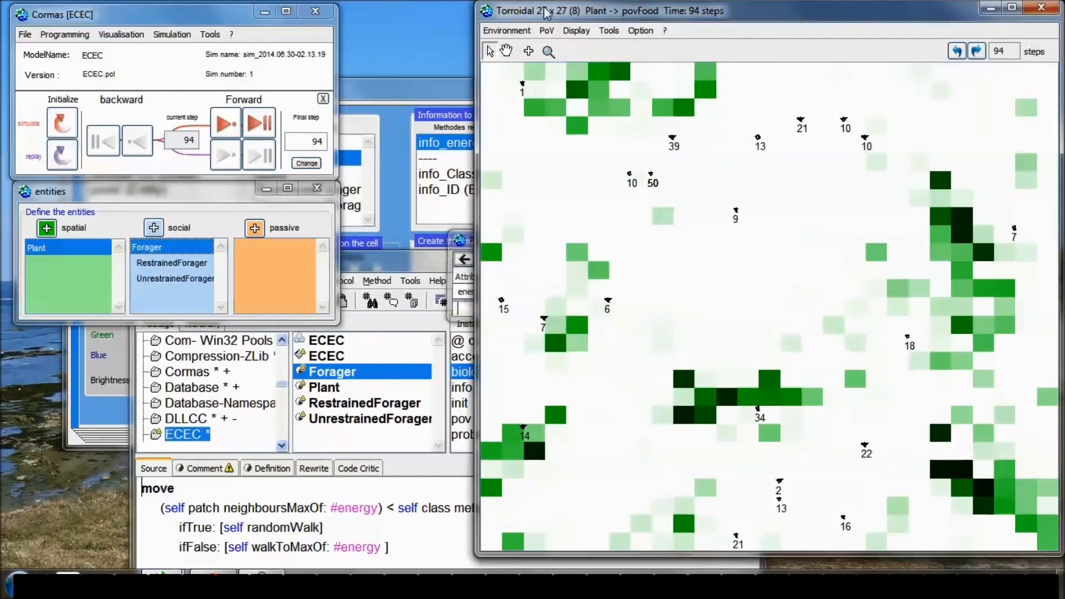
- Manually create 13 UnrestrainedForager agents on and around the cell of the forager labelled 10, and close the creation window
{"action": "left_click", "coordinate": [528, 51]}
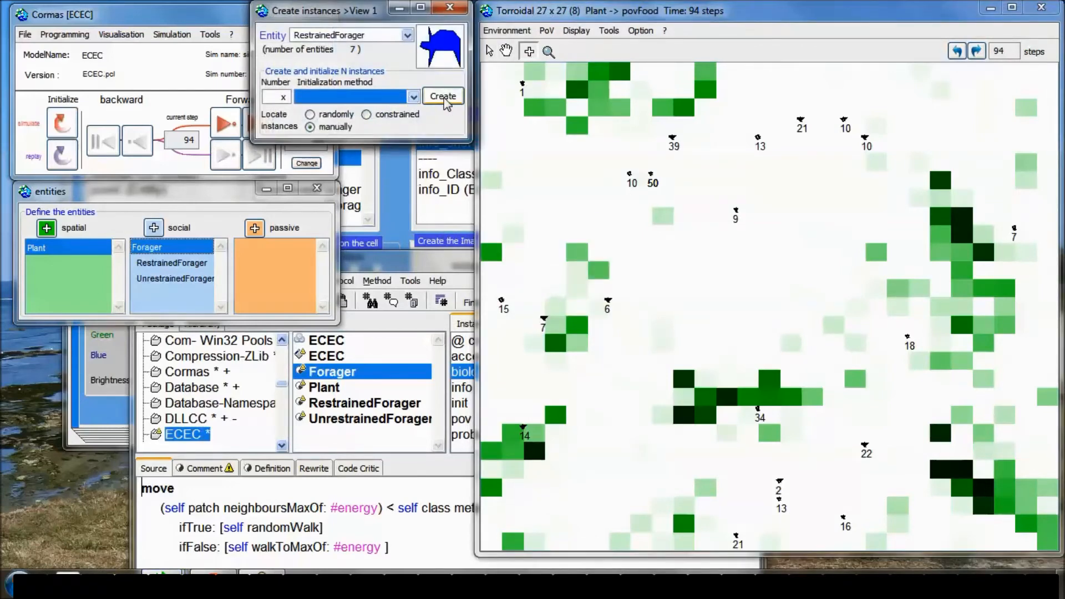
{"action": "left_click", "coordinate": [407, 34]}
{"action": "left_click", "coordinate": [355, 62]}
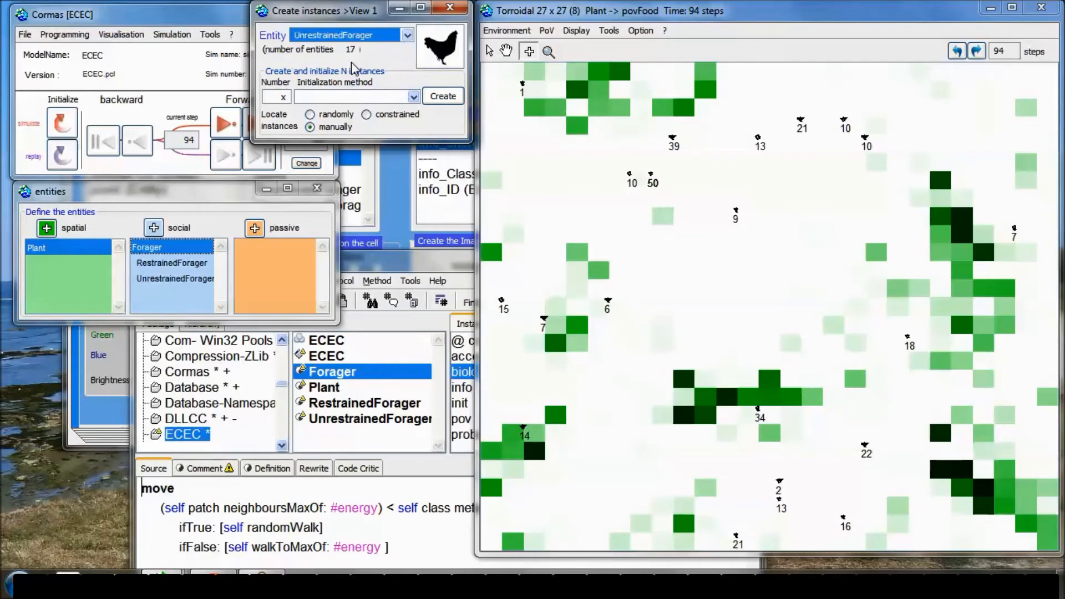
{"action": "left_click", "coordinate": [442, 96]}
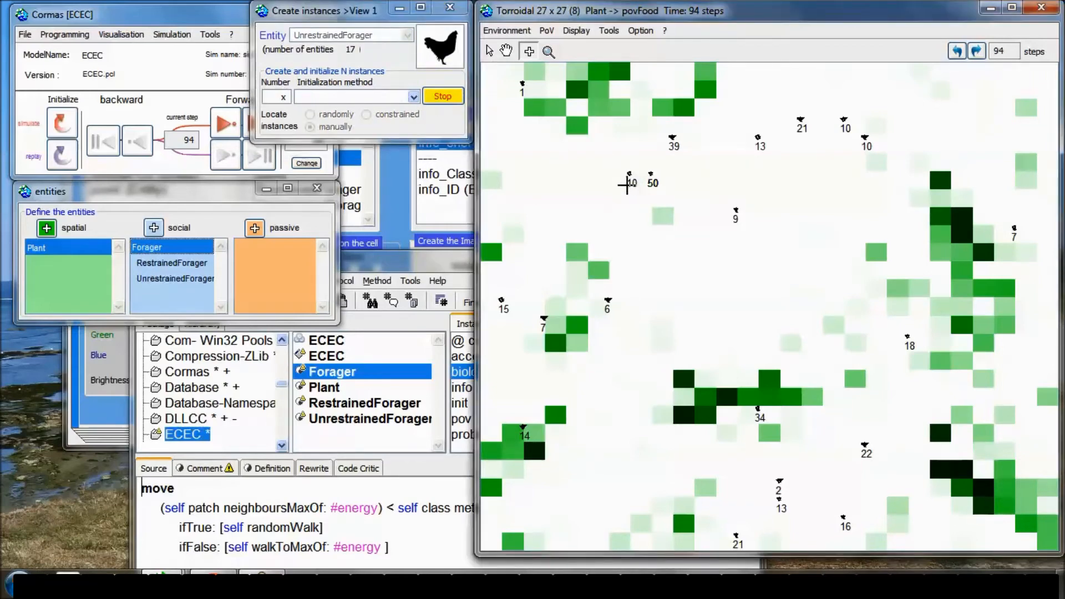
{"action": "left_click", "coordinate": [628, 182]}
{"action": "double_click", "coordinate": [632, 173]}
{"action": "left_click", "coordinate": [626, 176]}
{"action": "left_click", "coordinate": [636, 175]}
{"action": "left_click", "coordinate": [637, 178]}
{"action": "left_click", "coordinate": [638, 182]}
{"action": "left_click", "coordinate": [637, 186]}
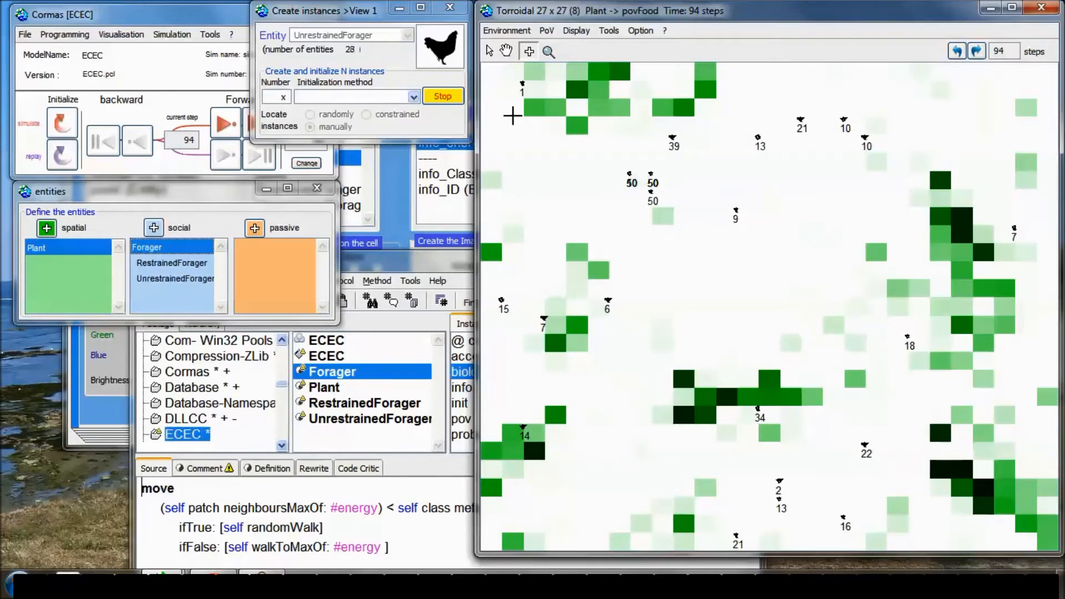
{"action": "left_click", "coordinate": [443, 95]}
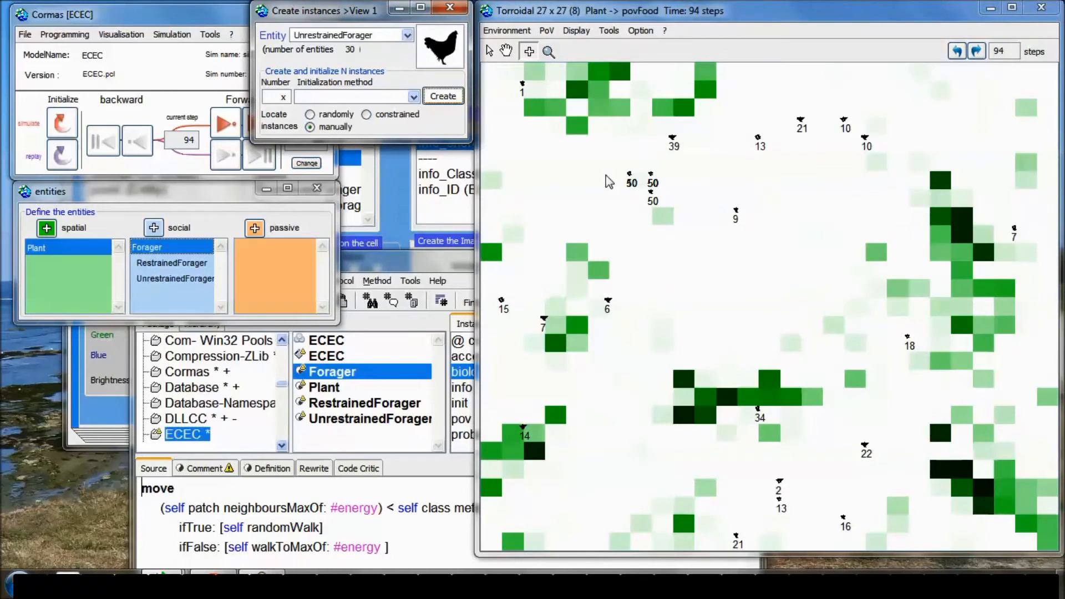
{"action": "left_click", "coordinate": [446, 98]}
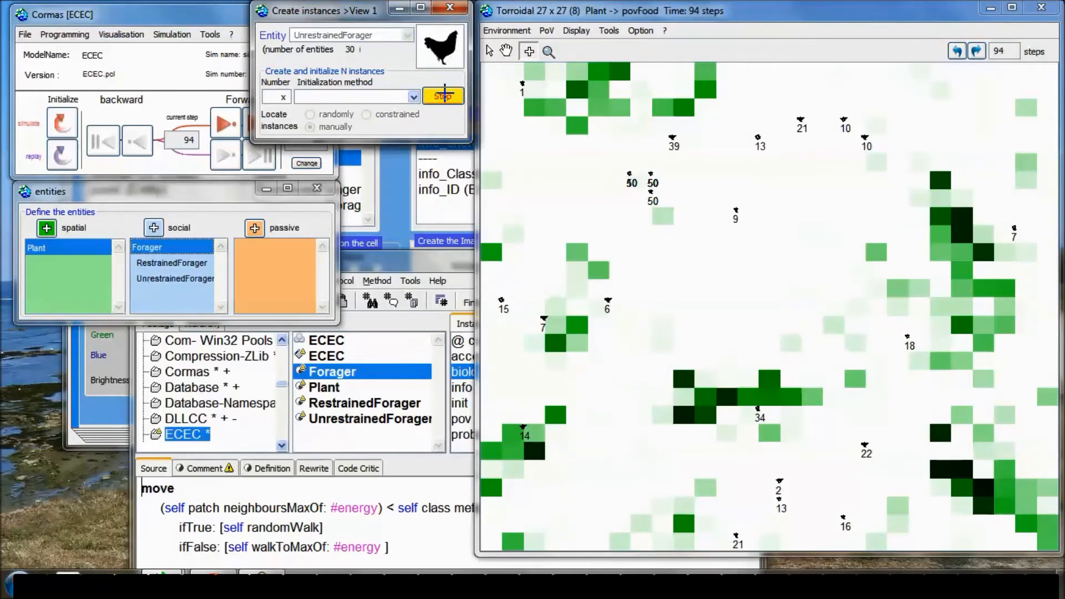
{"action": "left_click", "coordinate": [444, 98]}
{"action": "left_click", "coordinate": [450, 8]}
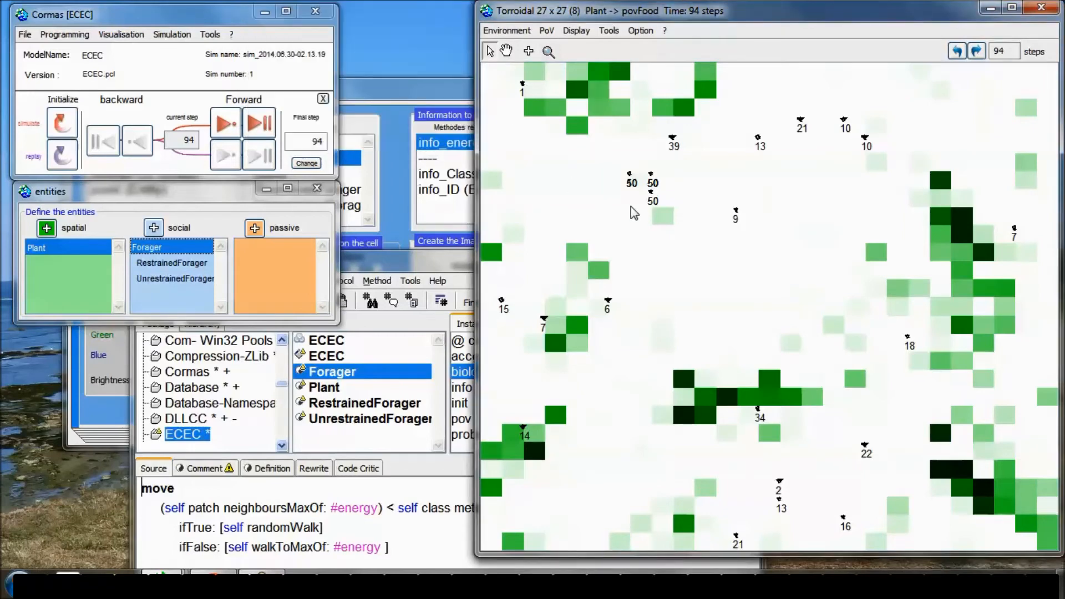
- Check which entities can be inspected at the stacked foragers' cell, view Plant_170's attributes and close the inspector
{"action": "left_click", "coordinate": [634, 190]}
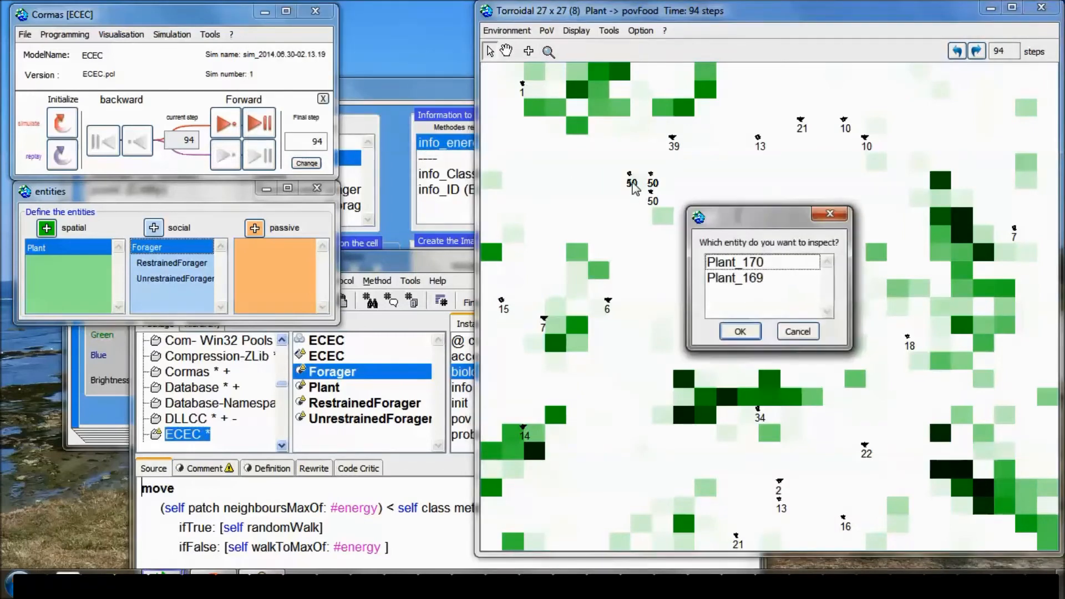
{"action": "left_click", "coordinate": [797, 331]}
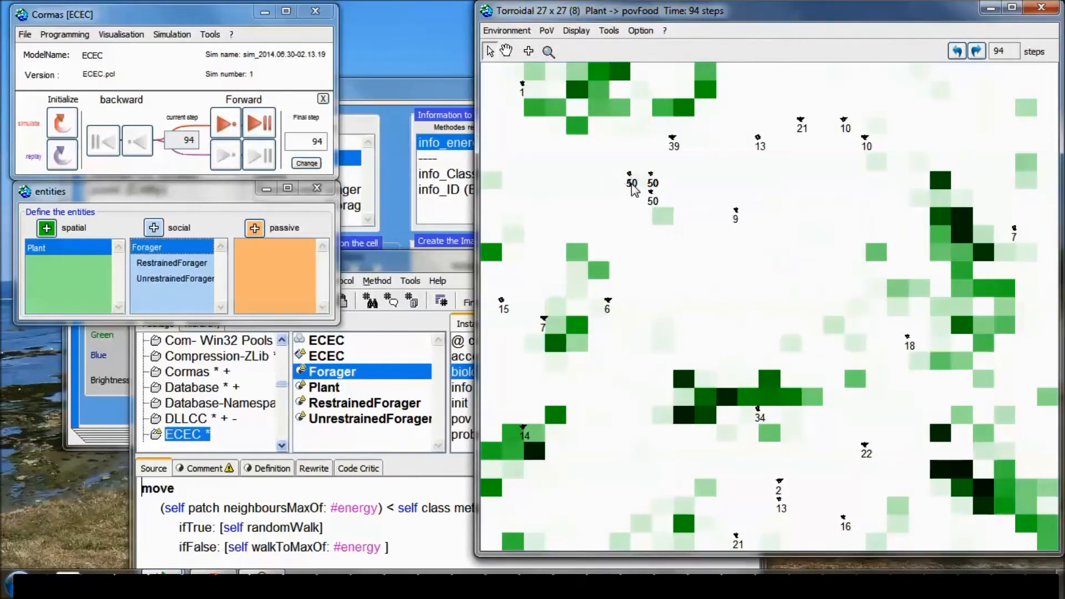
{"action": "left_click", "coordinate": [632, 191]}
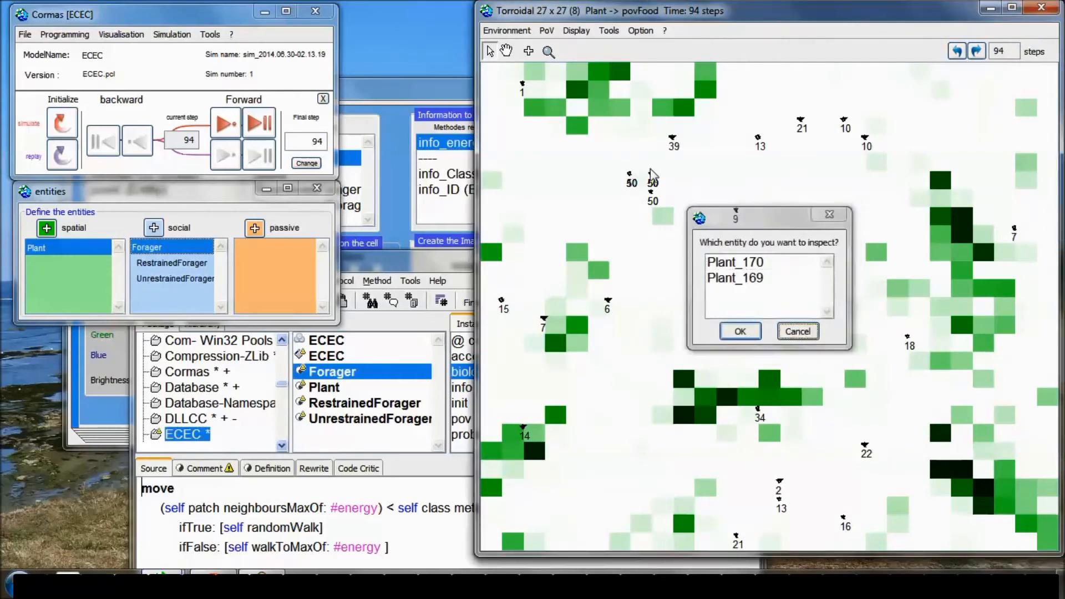
{"action": "left_click", "coordinate": [797, 331]}
{"action": "left_click", "coordinate": [634, 189]}
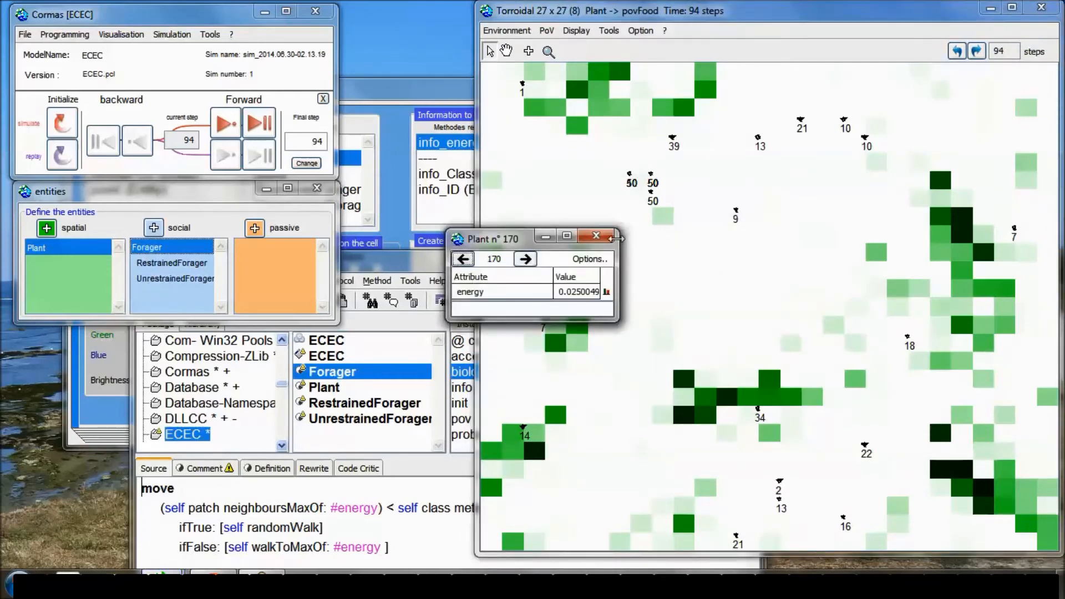
{"action": "left_click", "coordinate": [613, 238]}
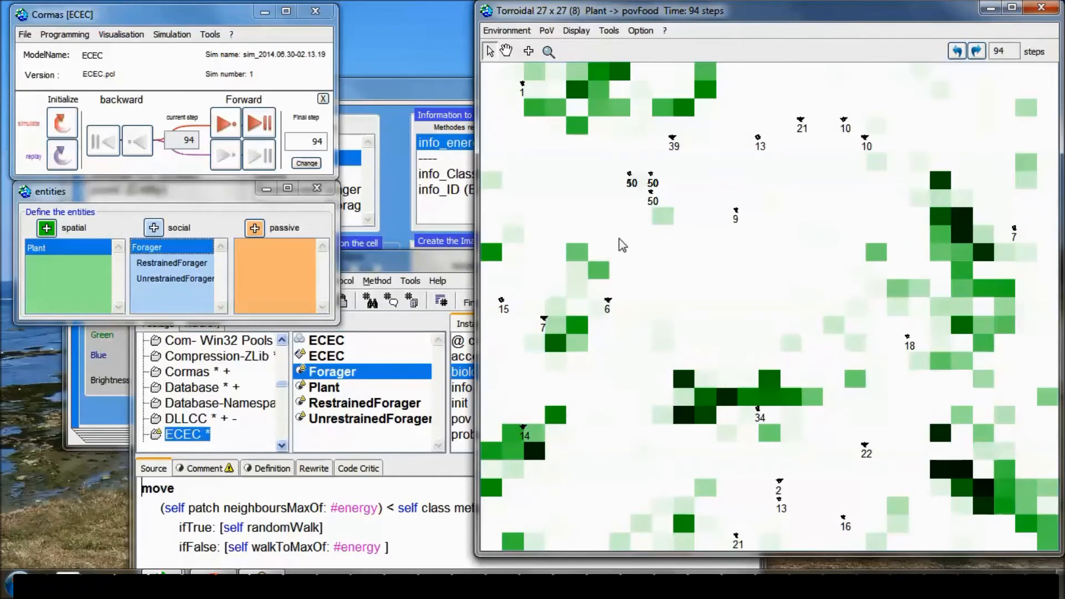
- Check which entities can be inspected at the stacked foragers labelled 50, cancel the choice, and close the Forager>>move code browser
{"action": "left_click", "coordinate": [630, 176]}
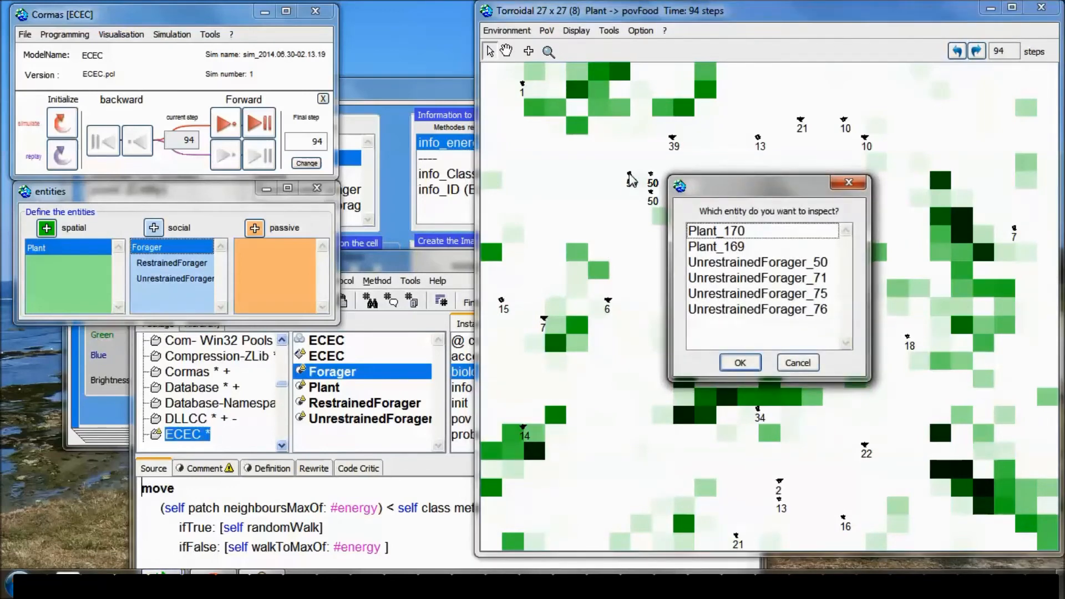
{"action": "left_click", "coordinate": [797, 363]}
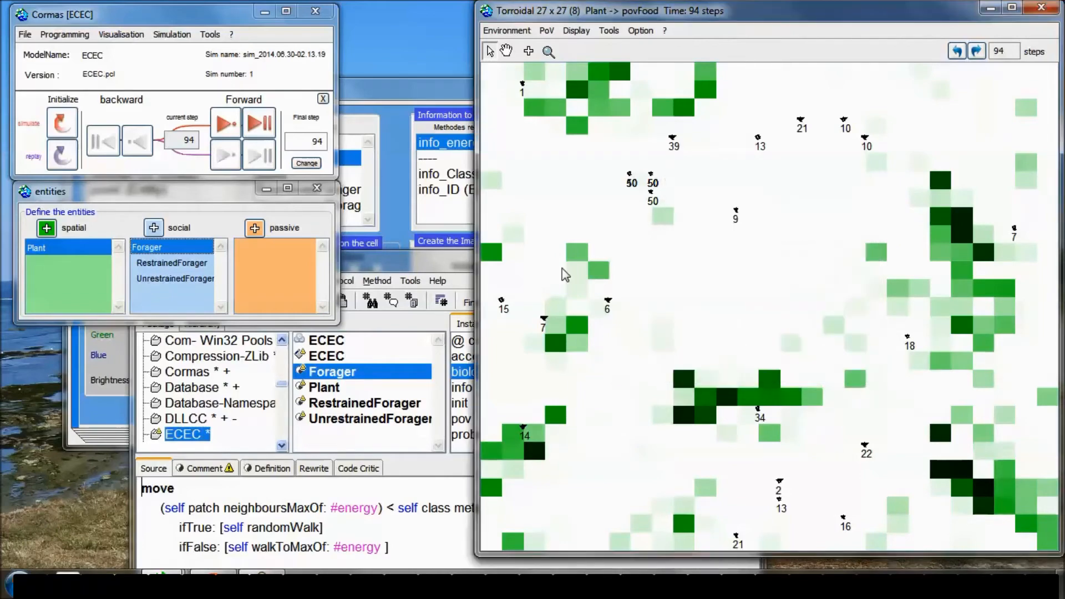
{"action": "left_click", "coordinate": [389, 257]}
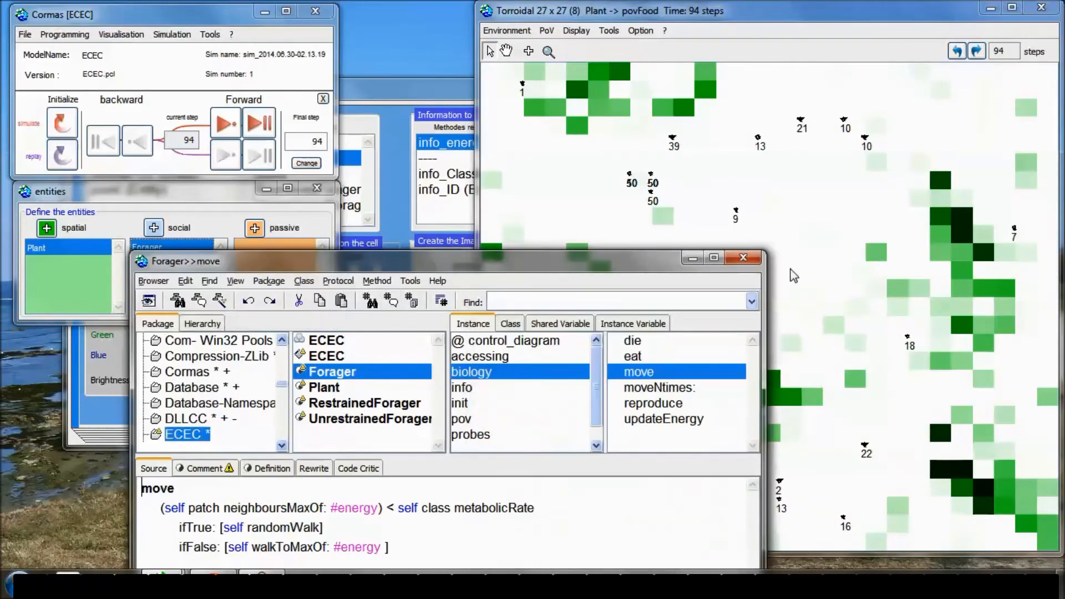
{"action": "left_click", "coordinate": [744, 257]}
- Apply the random cell position to Forager's povEnergy symbol and redisplay the foragers on the grid with povEnergy
{"action": "left_click", "coordinate": [377, 107]}
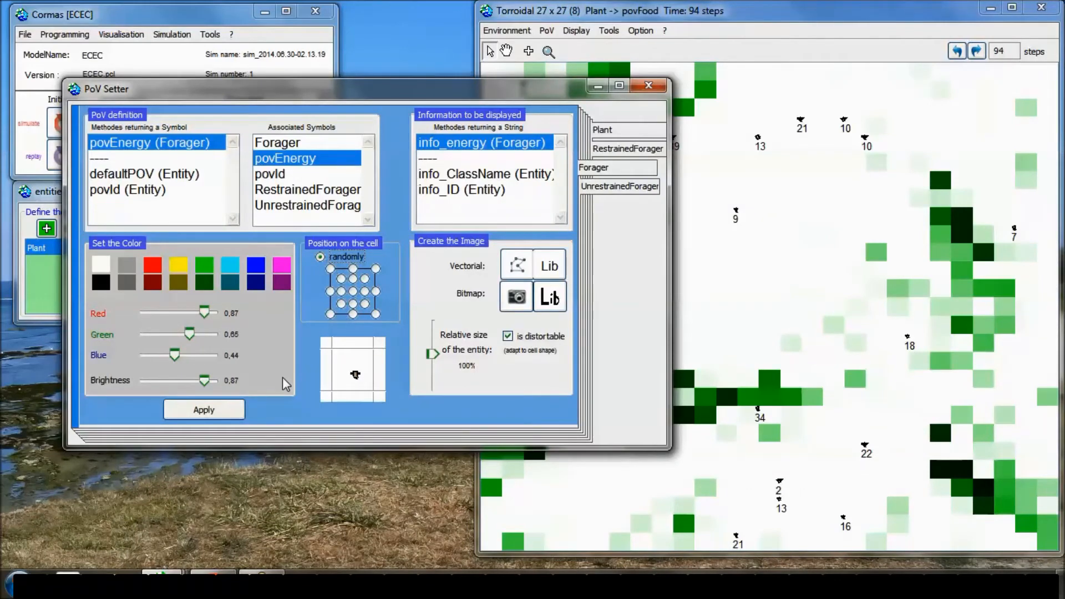
{"action": "left_click", "coordinate": [233, 413]}
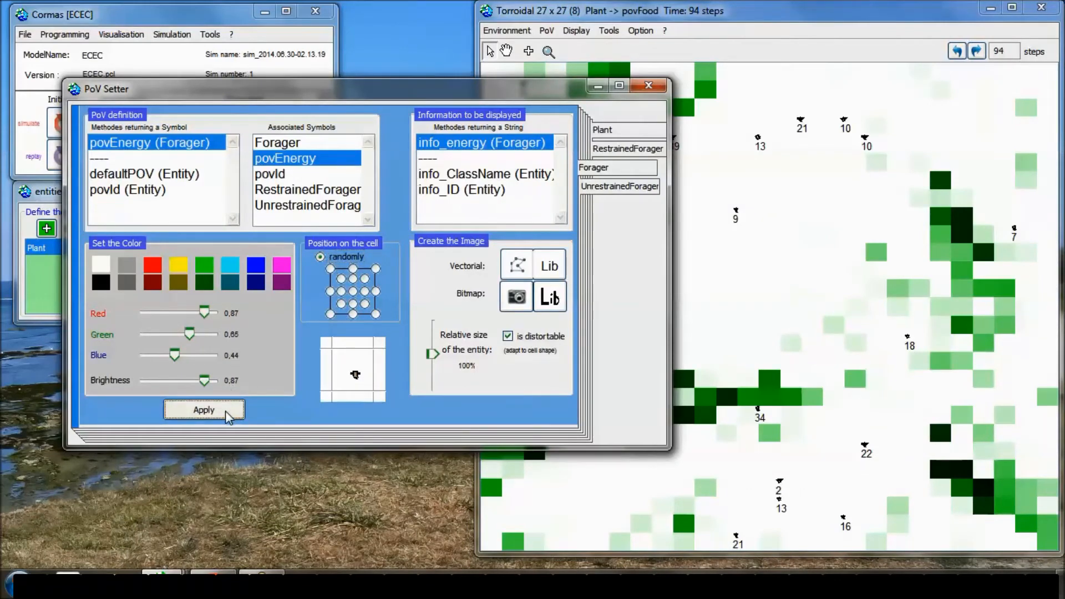
{"action": "left_click", "coordinate": [577, 33]}
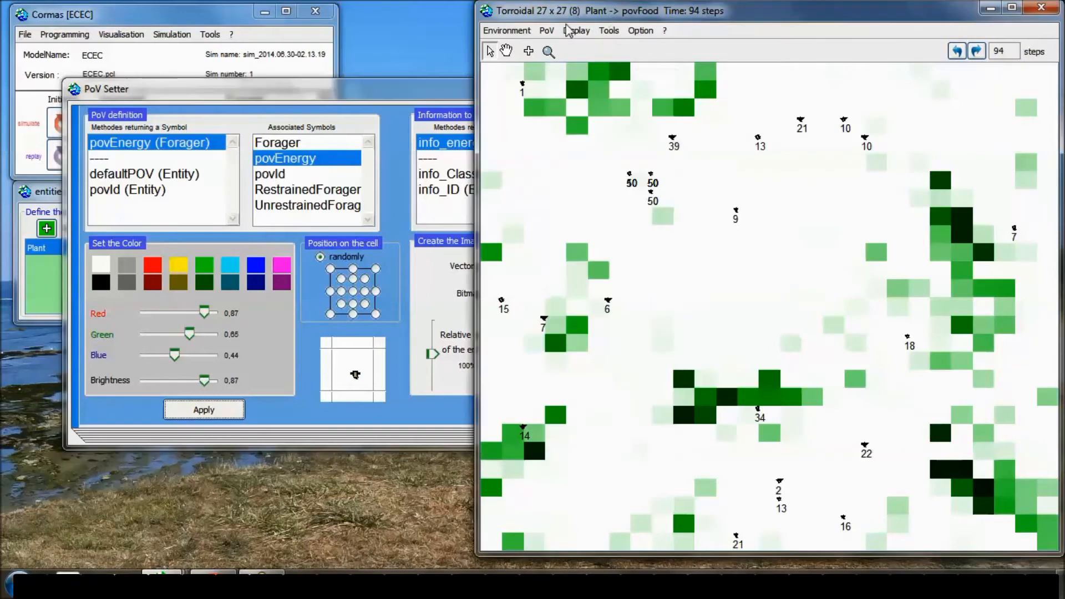
{"action": "left_click", "coordinate": [547, 31]}
{"action": "mouse_move", "coordinate": [588, 95]}
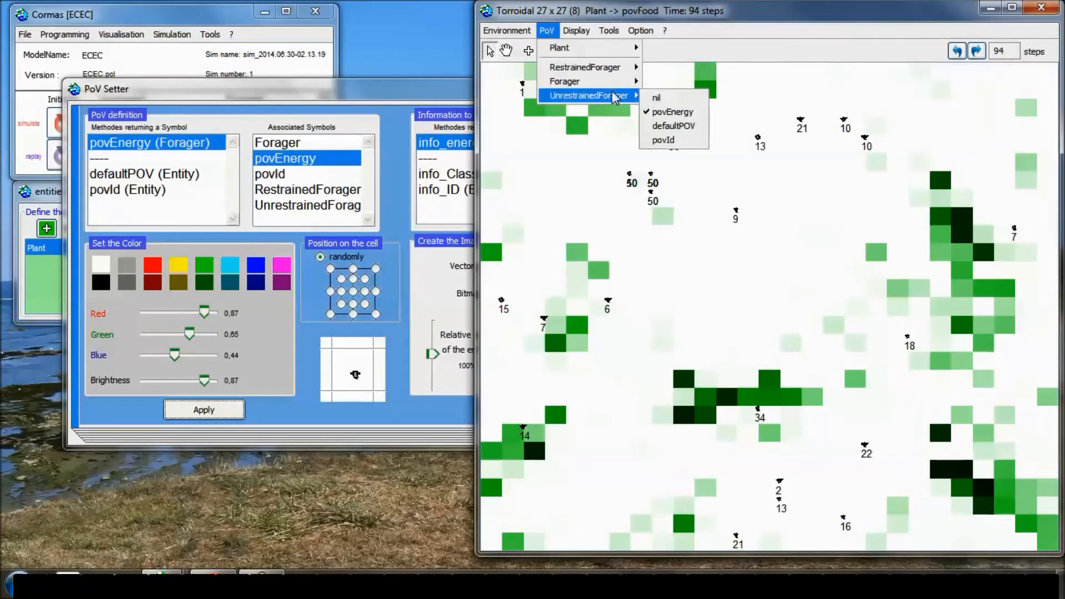
{"action": "mouse_move", "coordinate": [617, 85]}
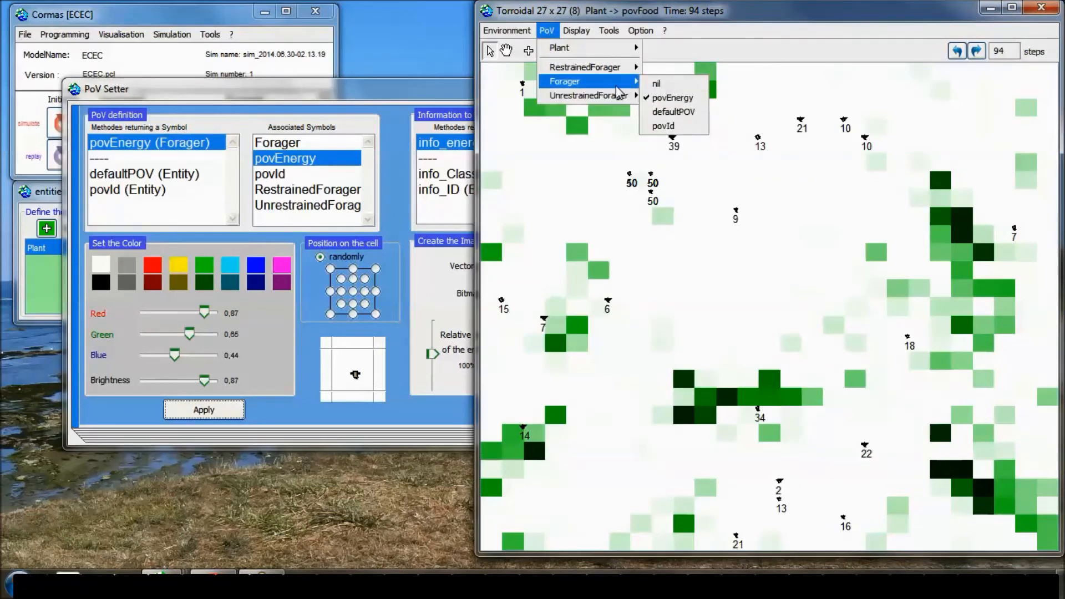
{"action": "left_click", "coordinate": [673, 97]}
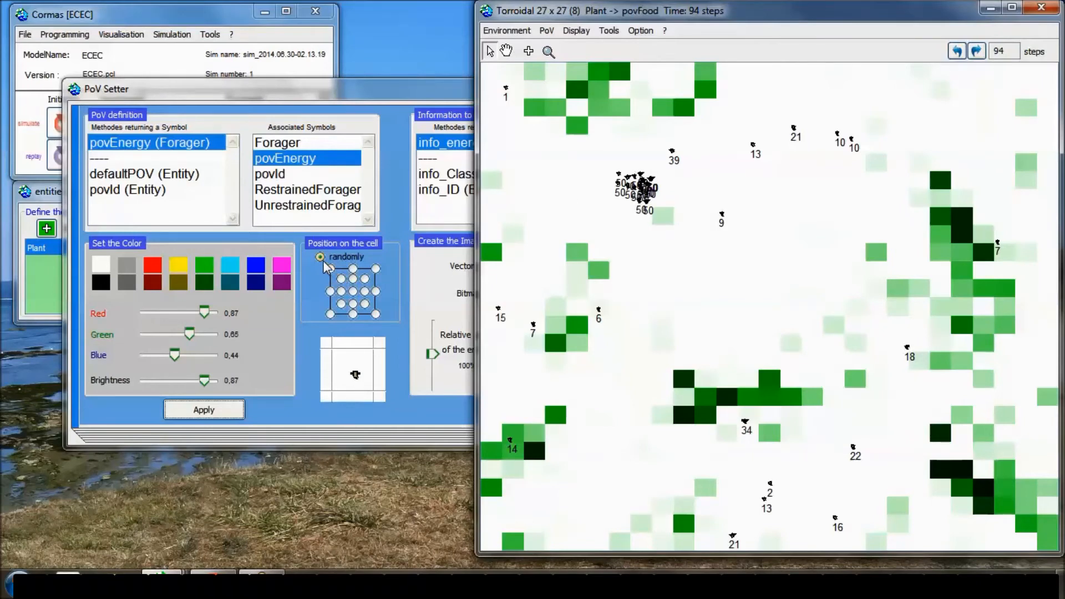
{"action": "left_click", "coordinate": [323, 281]}
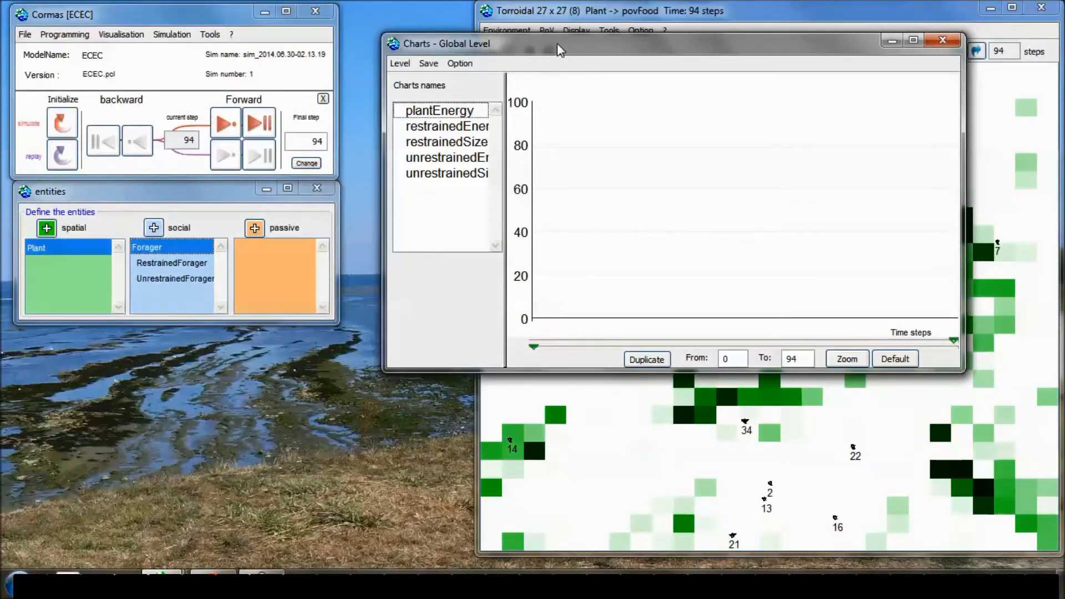
- Open a second global-level probe chart window and place it below the first one
{"action": "left_click_drag", "start_coordinate": [561, 50], "coordinate": [575, 45]}
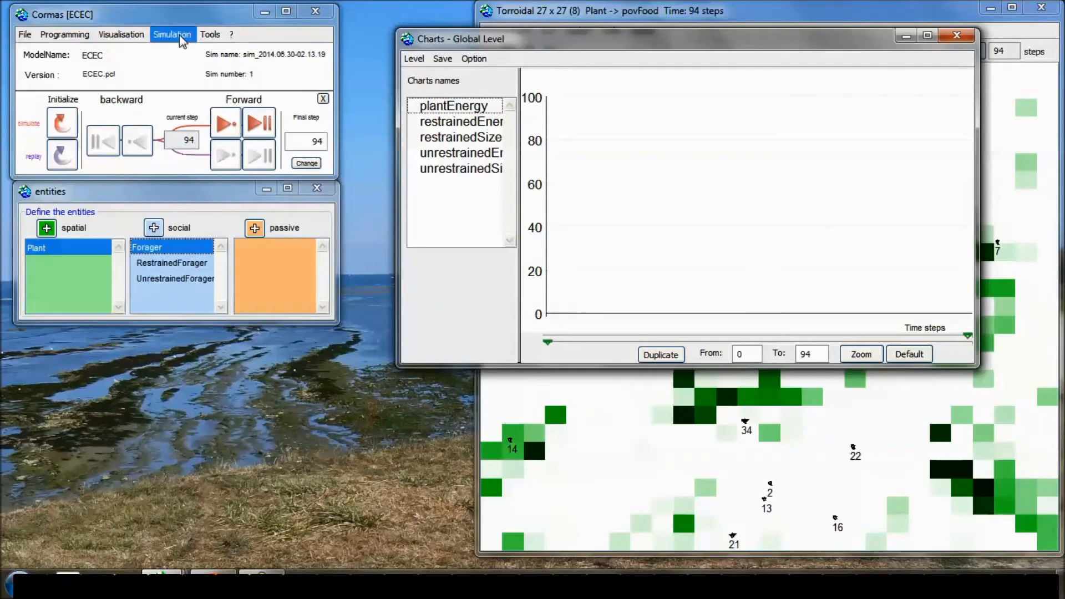
{"action": "left_click", "coordinate": [120, 34]}
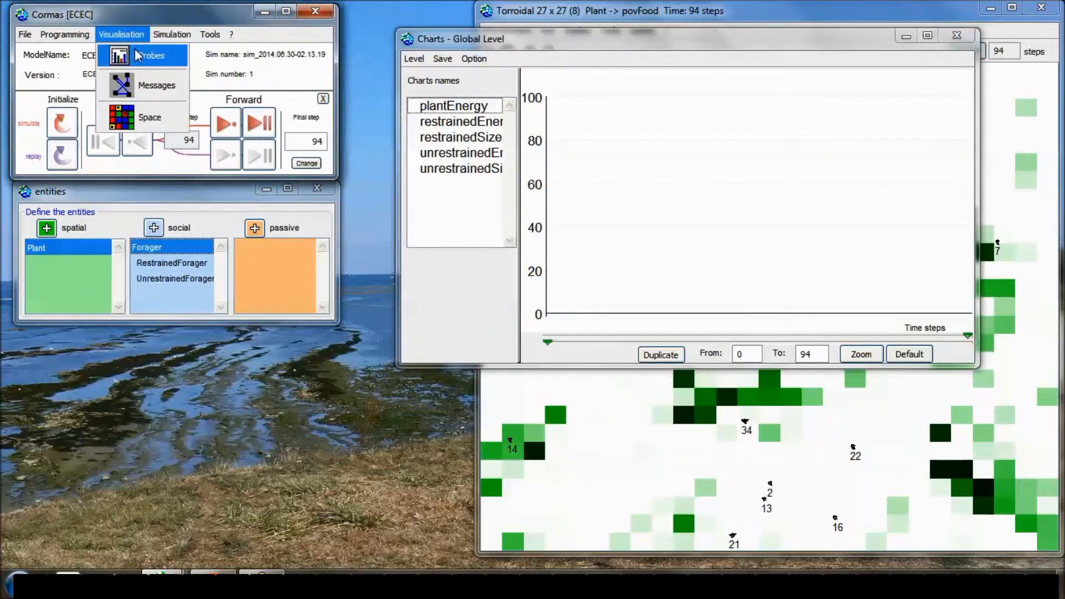
{"action": "left_click", "coordinate": [141, 58]}
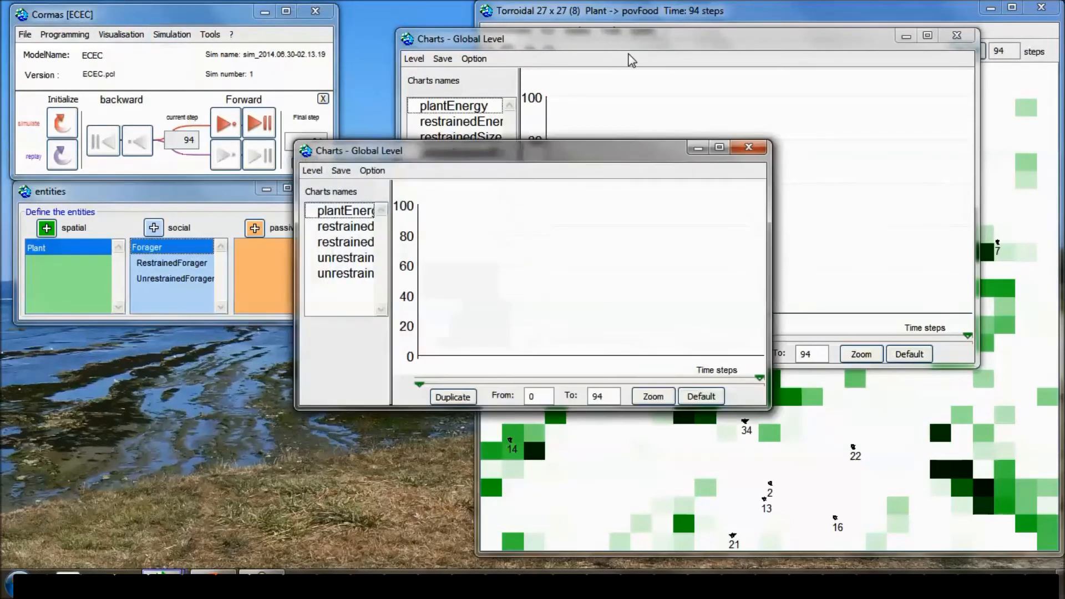
{"action": "left_click_drag", "start_coordinate": [506, 161], "coordinate": [668, 280]}
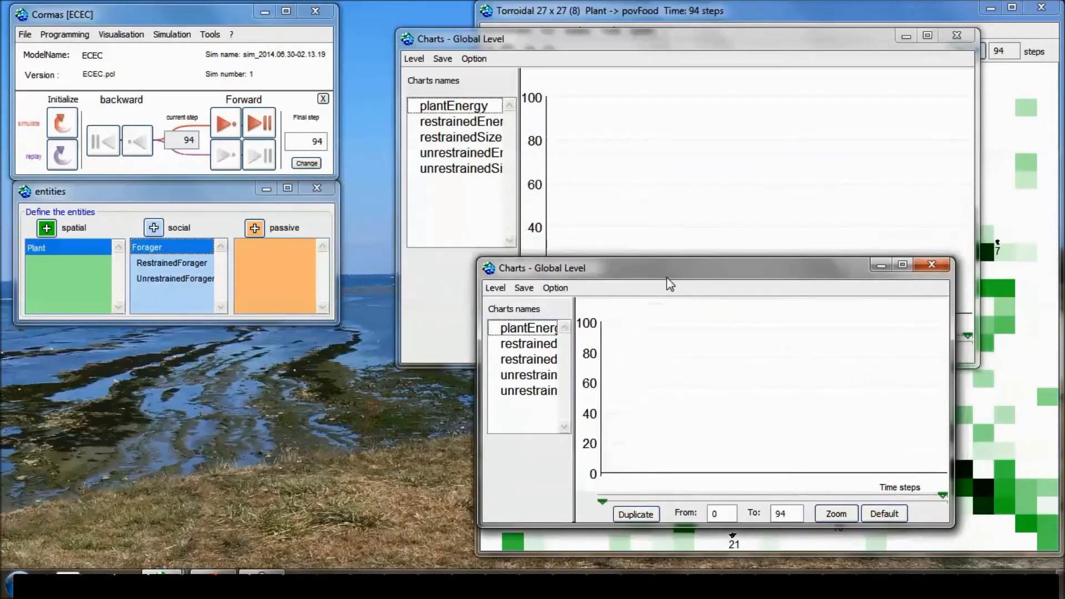
- Plot unrestrainedSize in the lower chart window and all five probes in the upper one, moving the two windows apart
{"action": "left_click", "coordinate": [461, 109]}
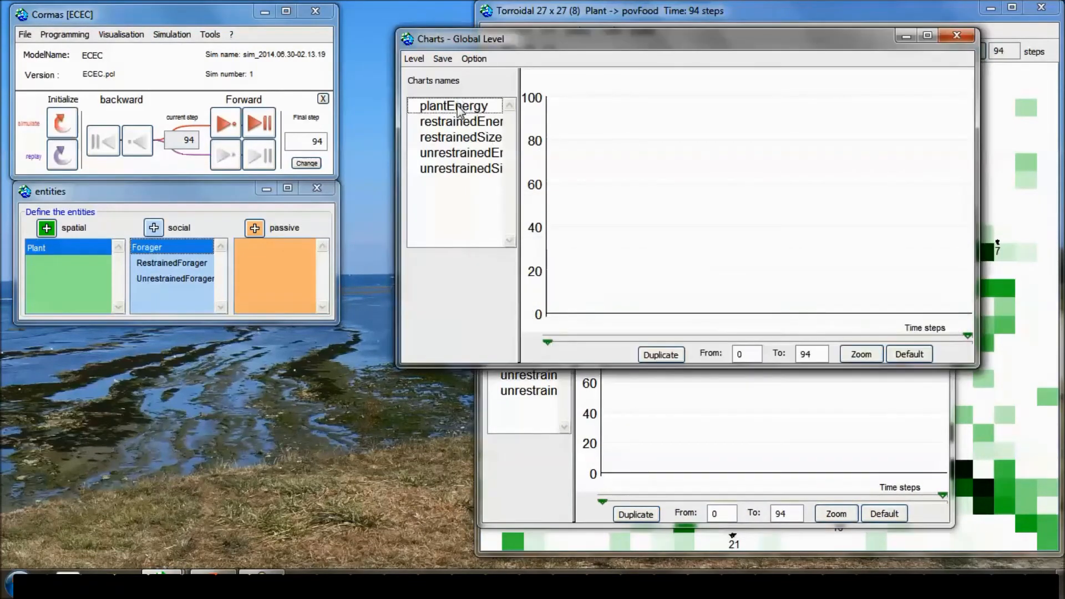
{"action": "left_click", "coordinate": [539, 395]}
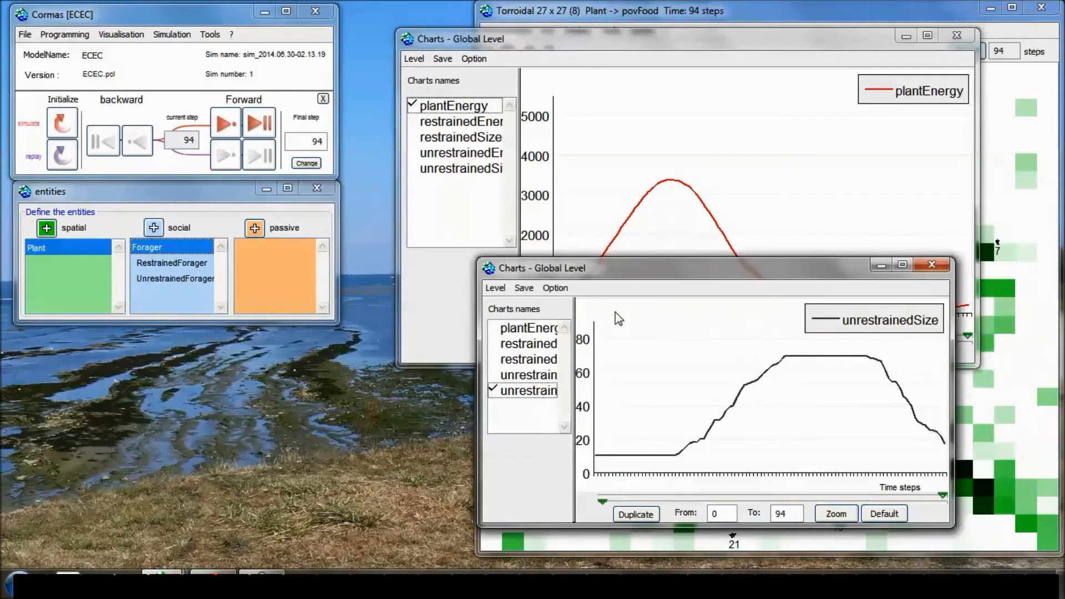
{"action": "left_click_drag", "start_coordinate": [660, 273], "coordinate": [651, 336]}
{"action": "left_click_drag", "start_coordinate": [610, 42], "coordinate": [628, 38]}
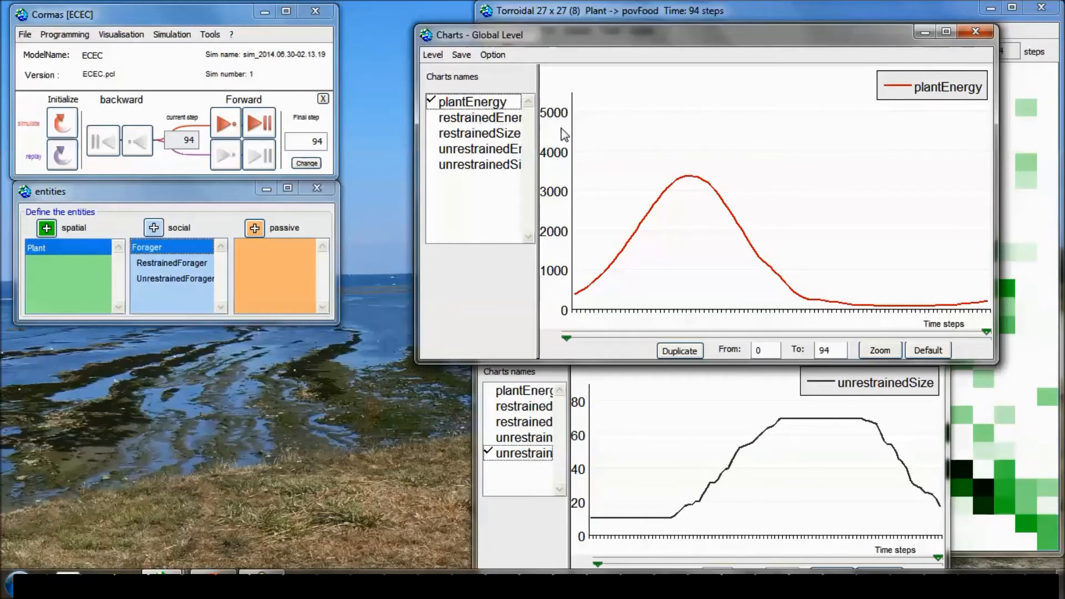
{"action": "left_click", "coordinate": [495, 164], "text": "shift"}
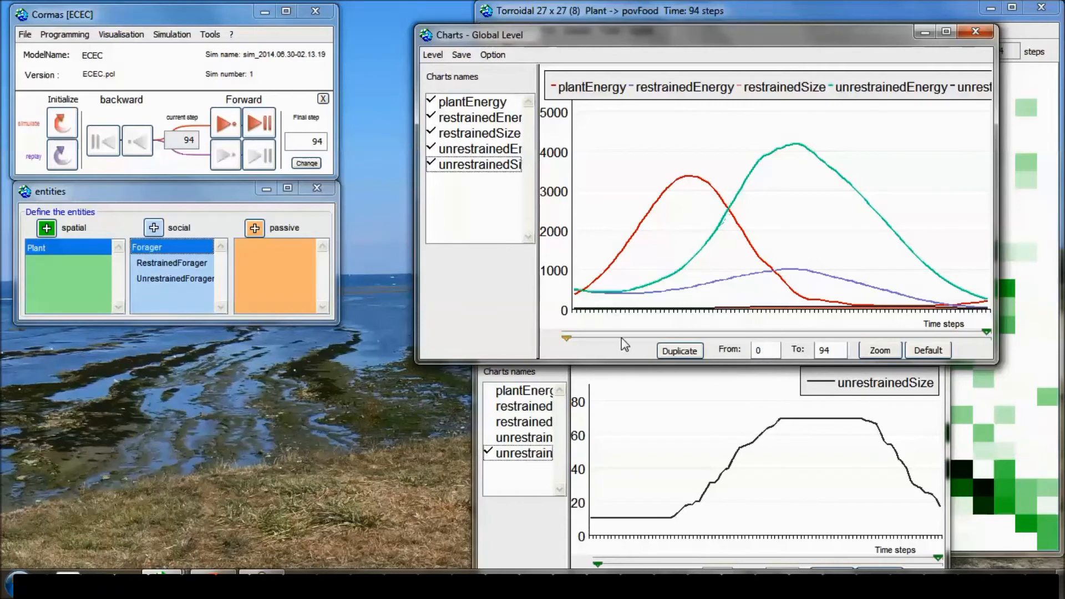
- Zoom the upper chart to time steps 35 to 51 and restore its default time range
{"action": "left_click_drag", "start_coordinate": [567, 337], "coordinate": [698, 341]}
{"action": "mouse_move", "coordinate": [701, 339]}
{"action": "left_mouse_down"}
{"action": "mouse_move", "coordinate": [737, 339]}
{"action": "mouse_move", "coordinate": [688, 340]}
{"action": "mouse_move", "coordinate": [761, 345]}
{"action": "mouse_move", "coordinate": [720, 345]}
{"action": "left_mouse_up"}
{"action": "left_click_drag", "start_coordinate": [987, 333], "coordinate": [795, 332]}
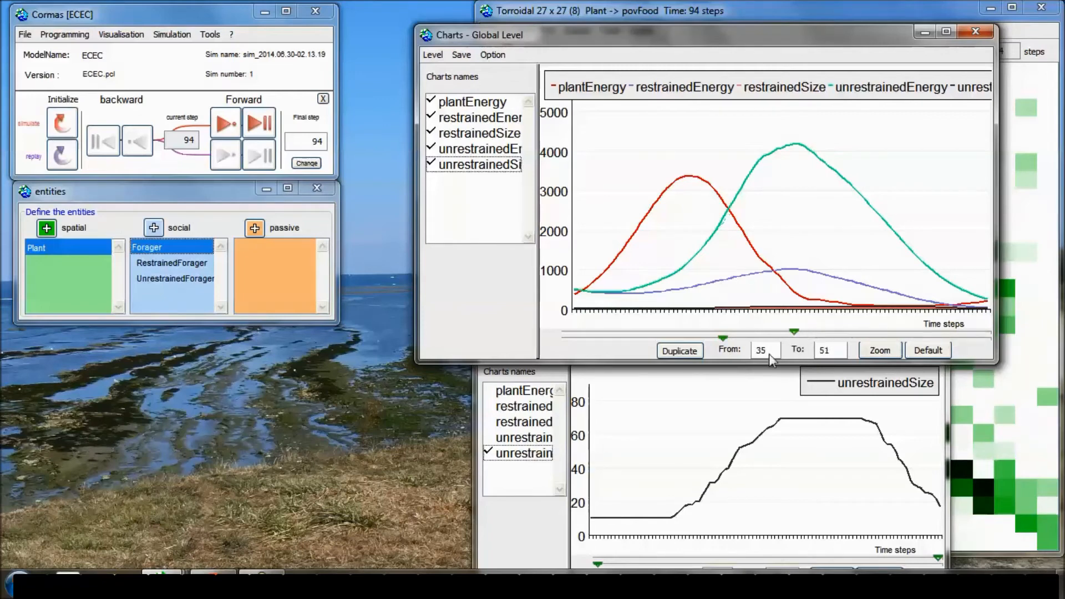
{"action": "left_click", "coordinate": [880, 351]}
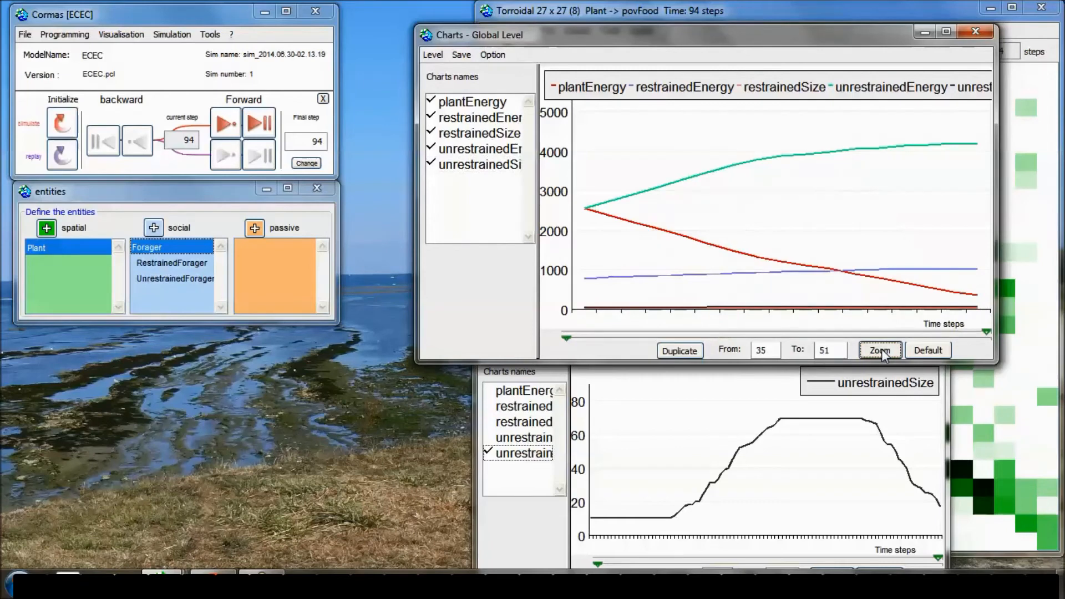
{"action": "left_click", "coordinate": [928, 351]}
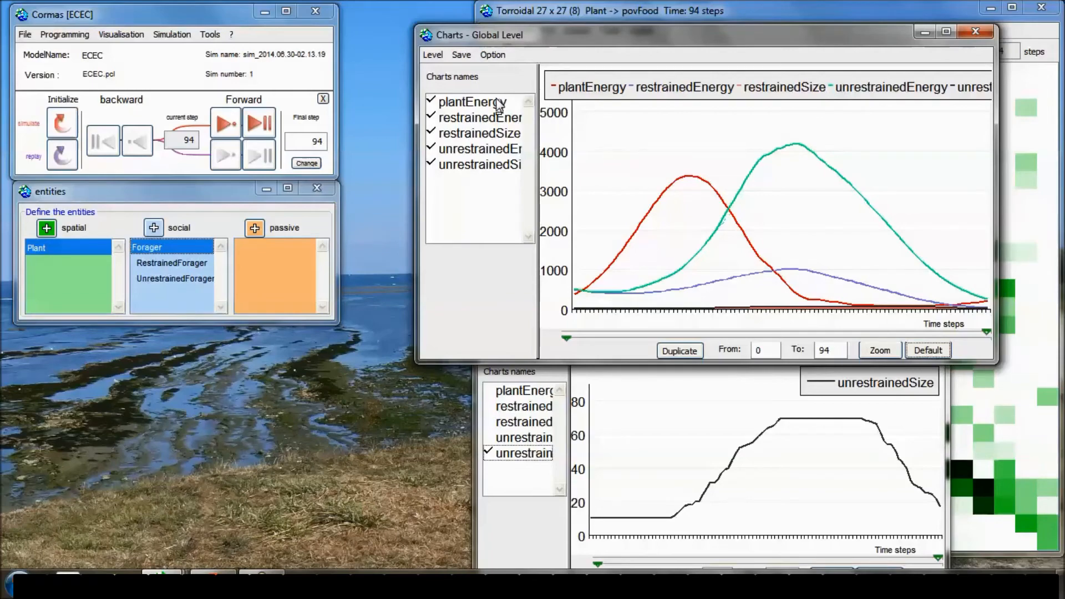
- Show only restrainedEnergy in the upper chart, enlarge its window until the probe names are fully readable, and place it beside the main window
{"action": "left_click", "coordinate": [496, 118]}
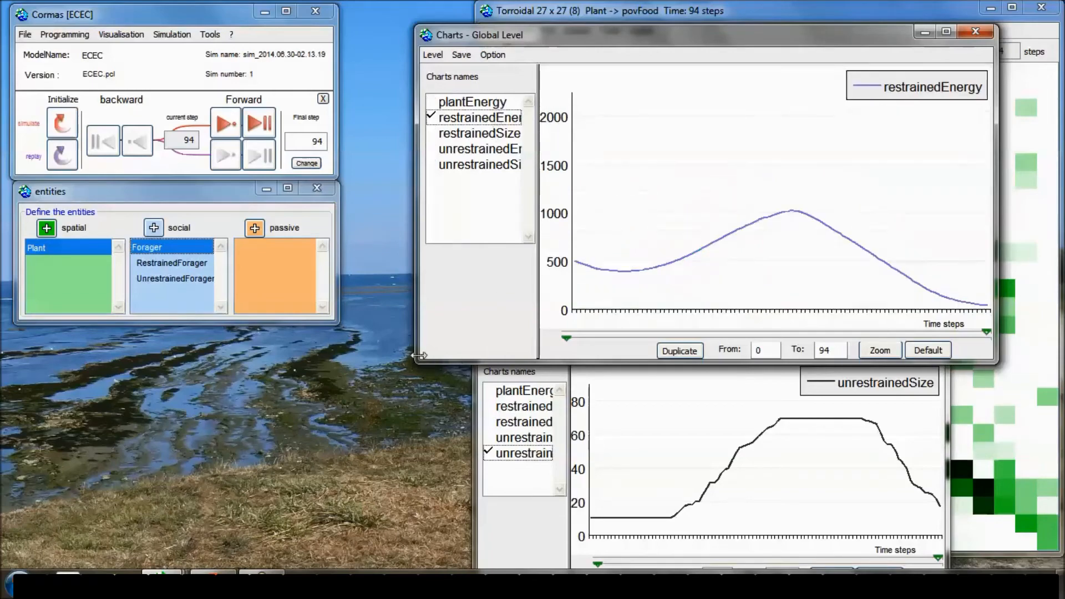
{"action": "left_click_drag", "start_coordinate": [421, 364], "coordinate": [315, 481]}
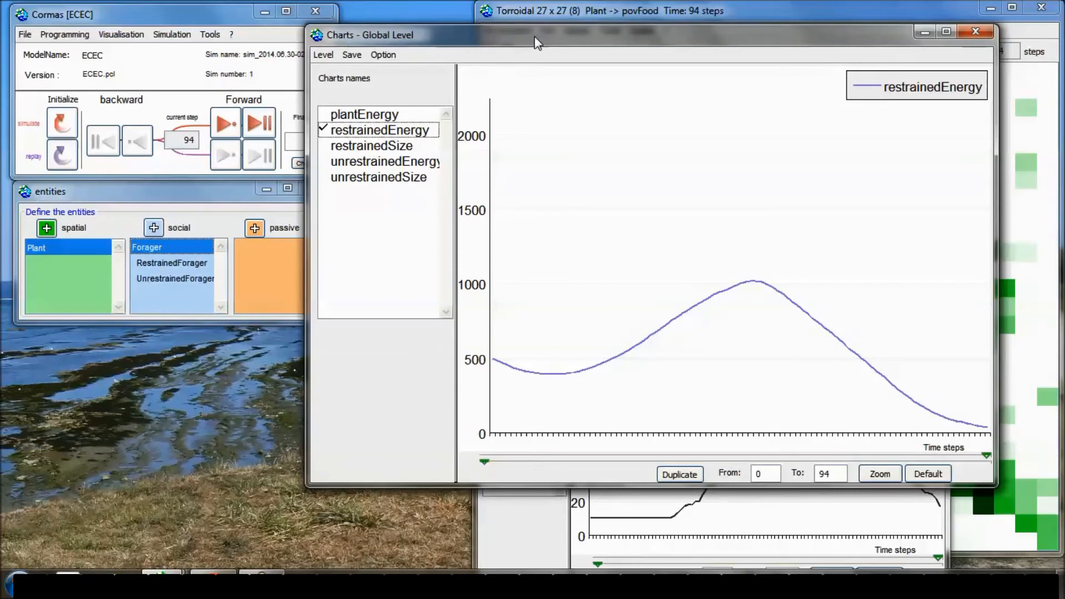
{"action": "left_click_drag", "start_coordinate": [527, 39], "coordinate": [587, 37]}
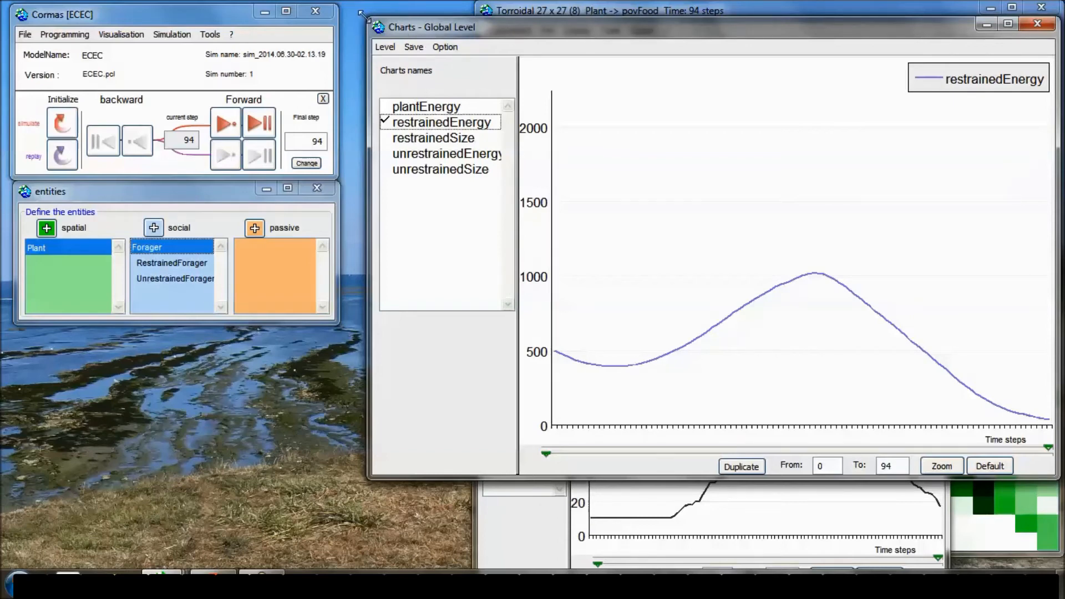
{"action": "left_click_drag", "start_coordinate": [367, 18], "coordinate": [330, 6]}
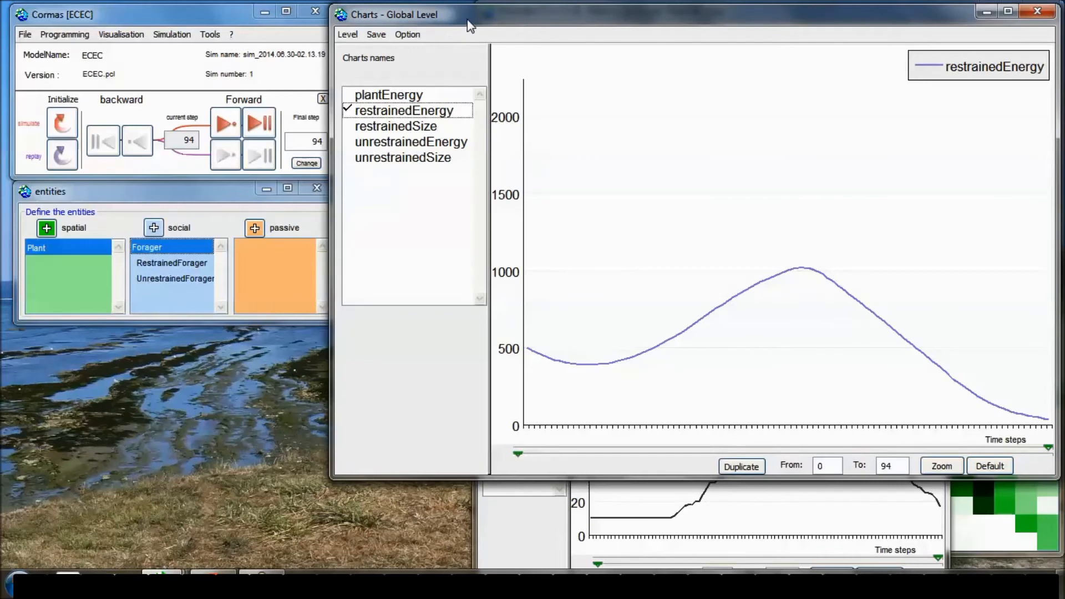
{"action": "left_click_drag", "start_coordinate": [468, 21], "coordinate": [470, 18]}
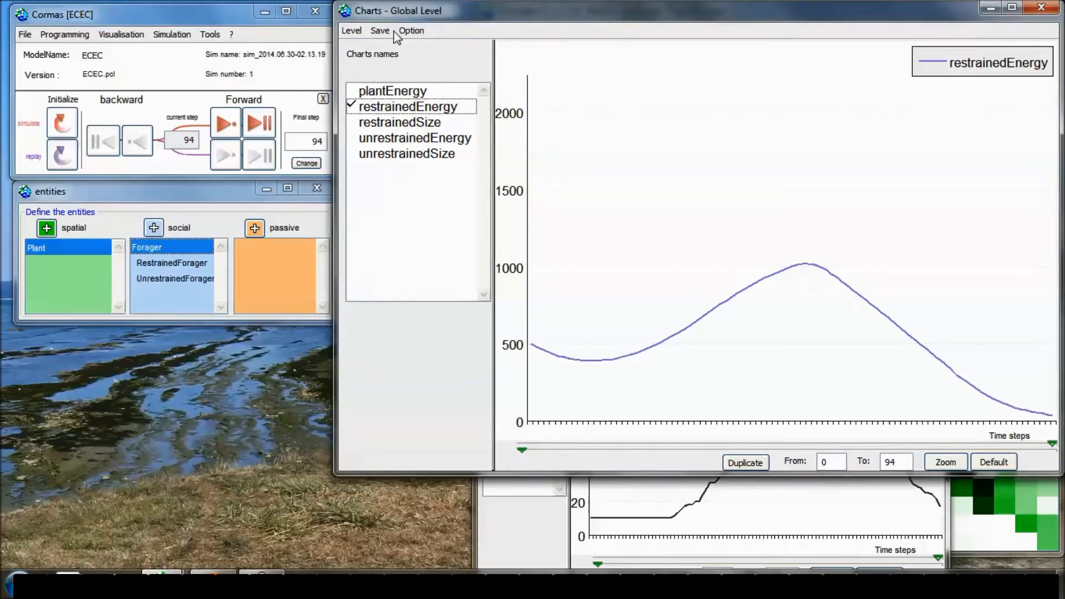
- Change the chart line colors of restrainedSize to bright red and restrainedEnergy to a lighter red
{"action": "left_click", "coordinate": [412, 31]}
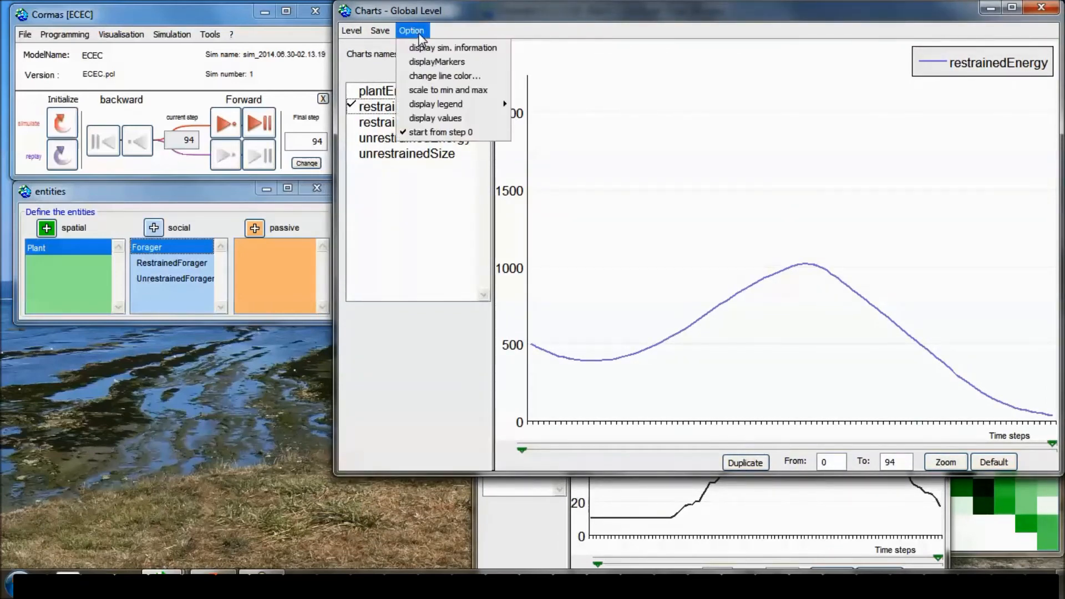
{"action": "left_click", "coordinate": [445, 80]}
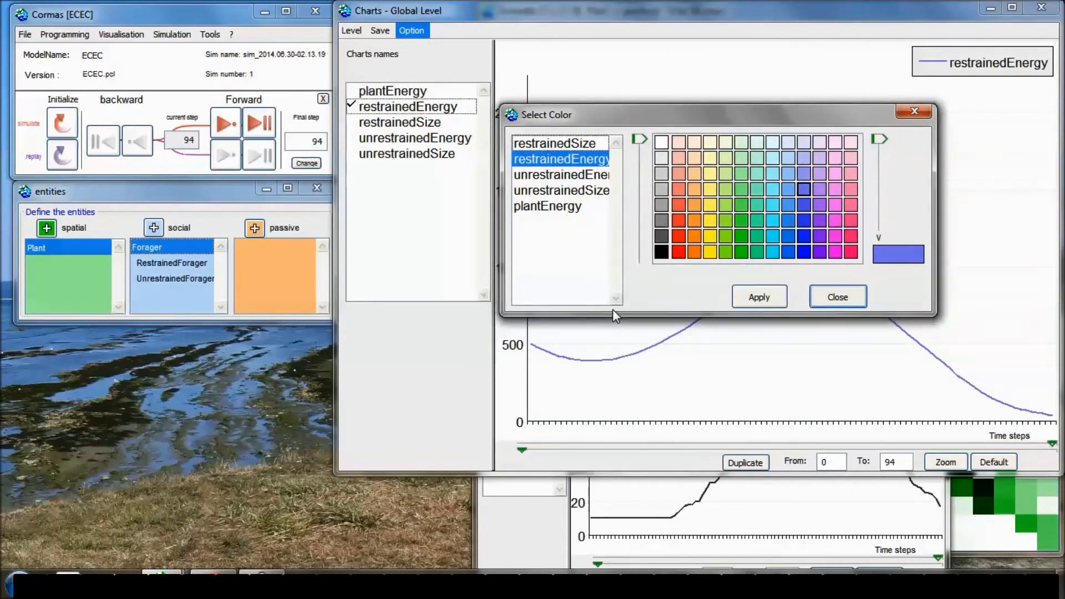
{"action": "left_click", "coordinate": [579, 145]}
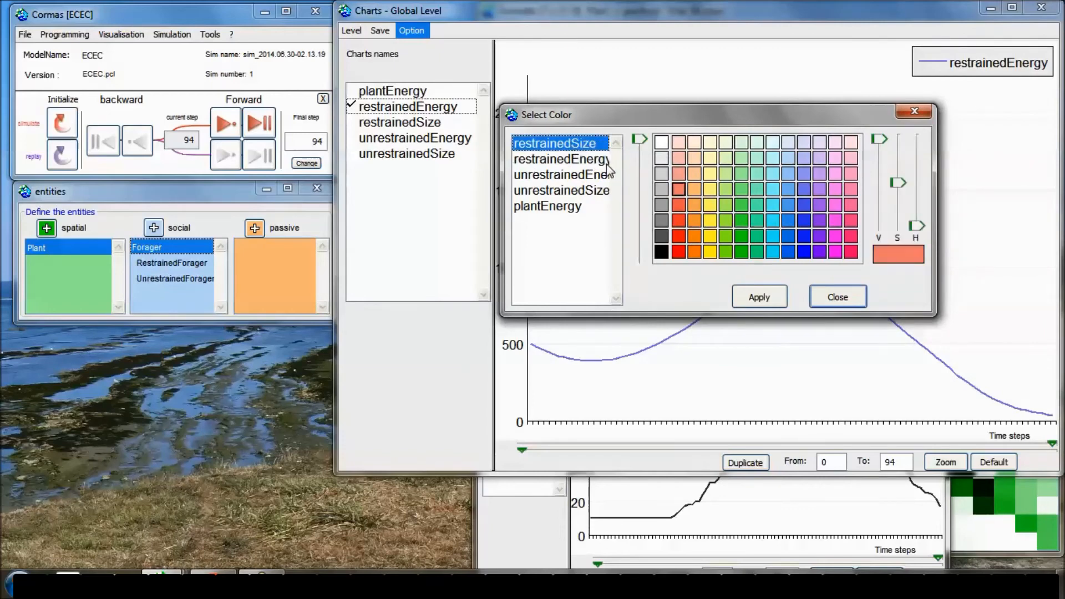
{"action": "left_click", "coordinate": [678, 252]}
{"action": "left_click", "coordinate": [759, 297]}
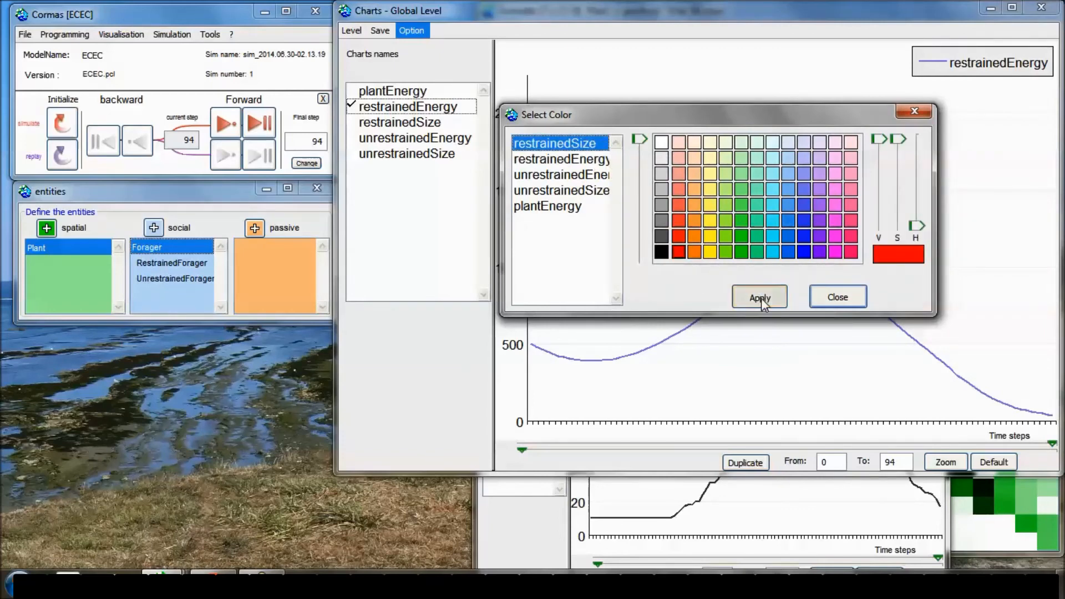
{"action": "left_click", "coordinate": [573, 161]}
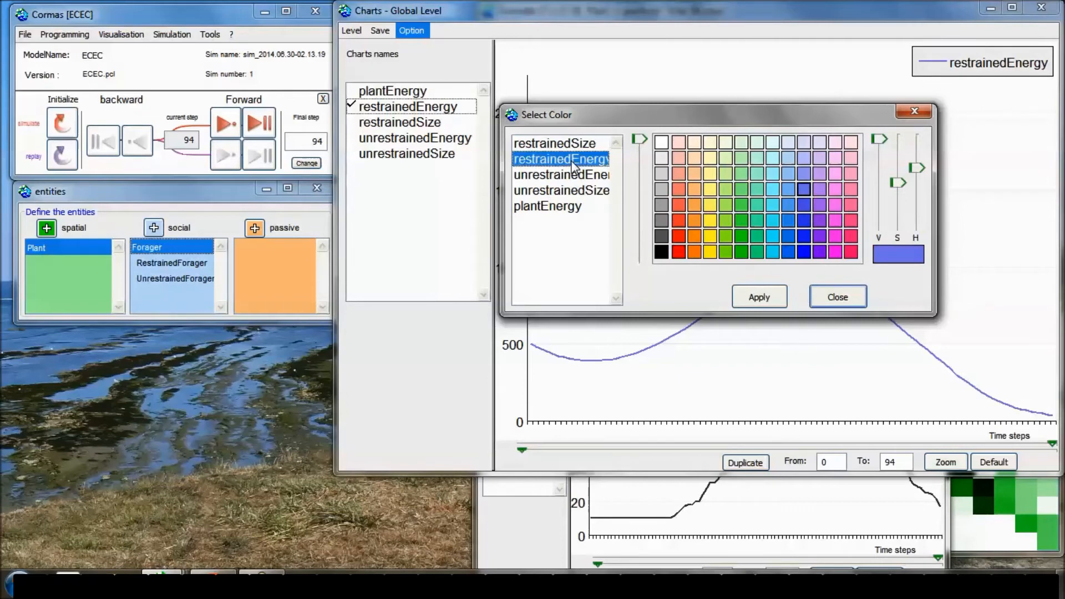
{"action": "left_click", "coordinate": [677, 205]}
{"action": "left_click", "coordinate": [754, 283]}
- Change the chart line colors of unrestrainedEnergy to dark blue and unrestrainedSize to a lighter blue
{"action": "left_click", "coordinate": [556, 178]}
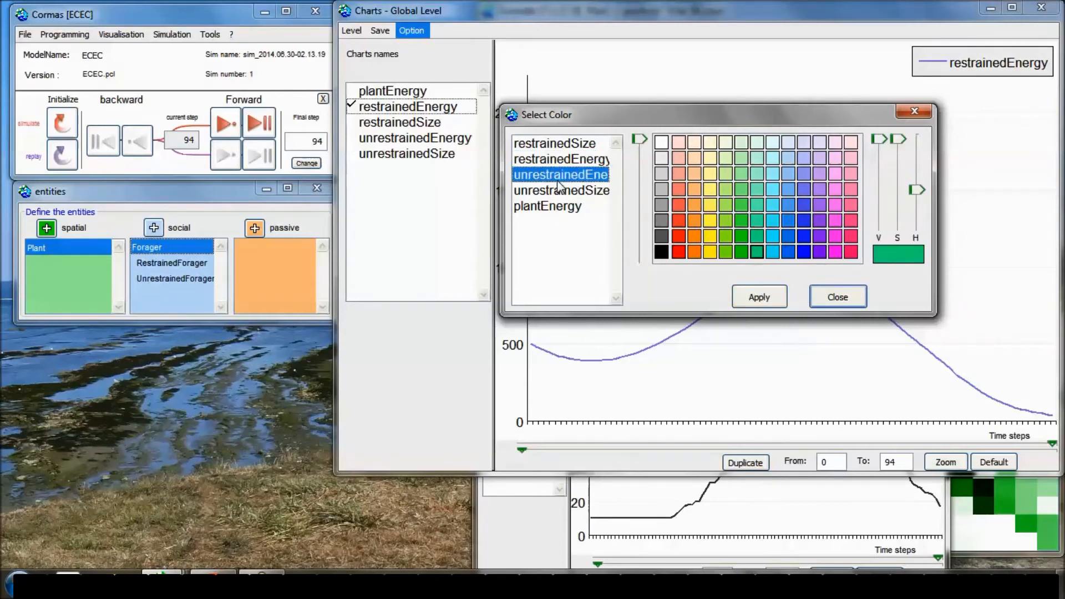
{"action": "left_click", "coordinate": [804, 252]}
{"action": "left_click", "coordinate": [767, 305]}
{"action": "left_click", "coordinate": [588, 191]}
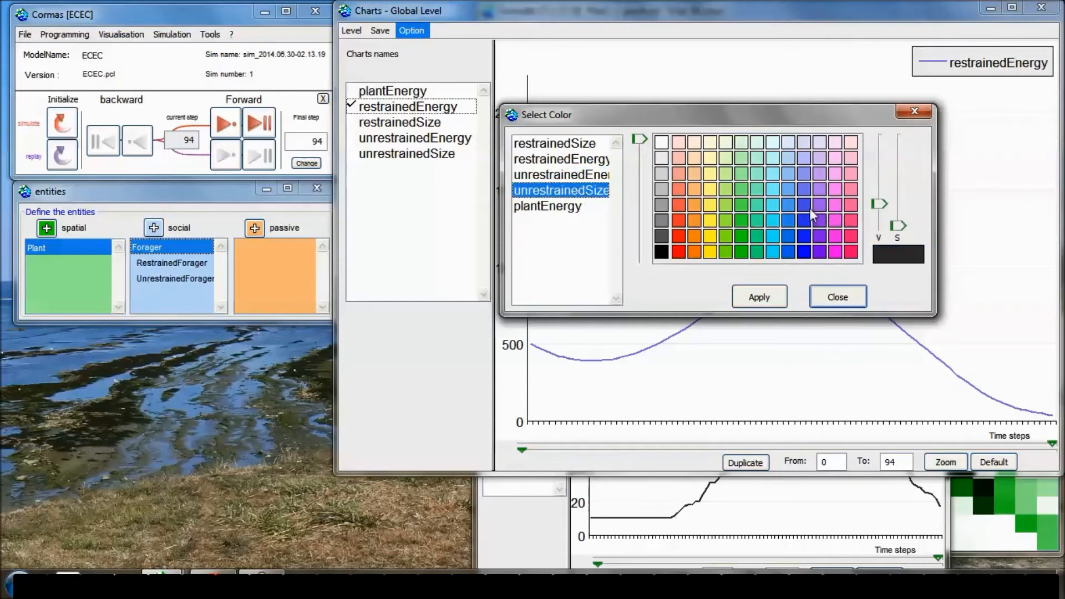
{"action": "left_click", "coordinate": [804, 189]}
{"action": "left_click", "coordinate": [782, 290]}
- Change the chart line color of plantEnergy to dark green
{"action": "left_click", "coordinate": [566, 206]}
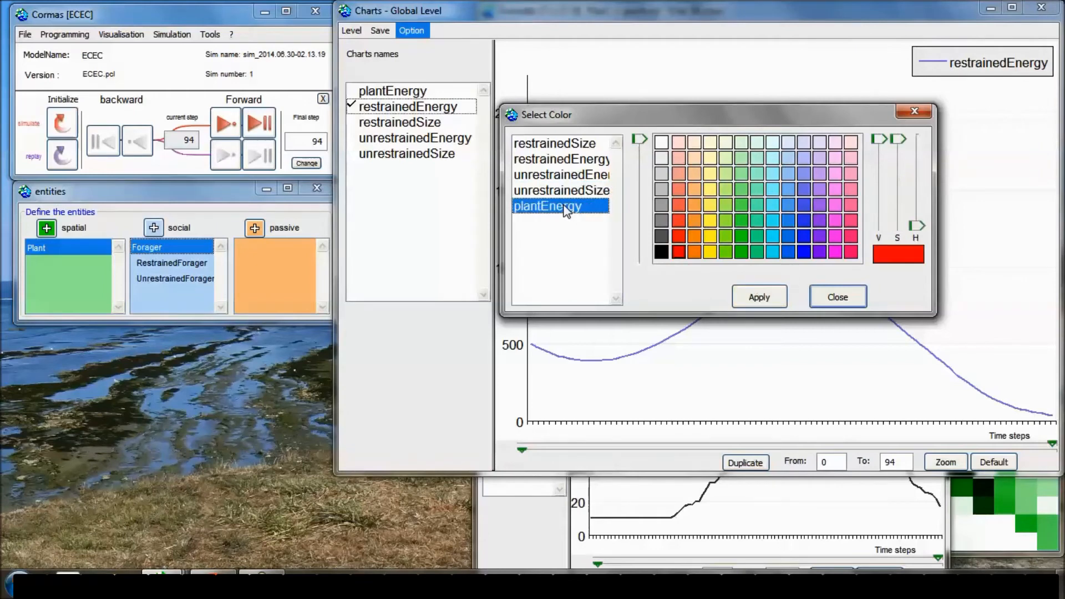
{"action": "left_click", "coordinate": [742, 252]}
{"action": "left_click", "coordinate": [752, 302]}
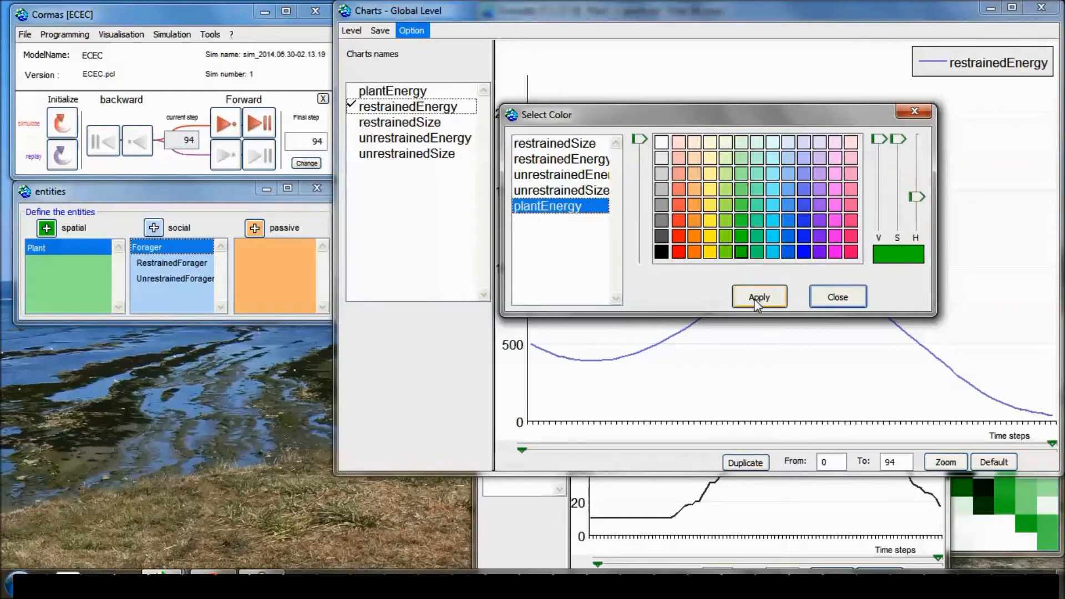
- Close the line color selection and plot all five probes, from plantEnergy to unrestrainedSize, together in the global chart
{"action": "left_click", "coordinate": [835, 298]}
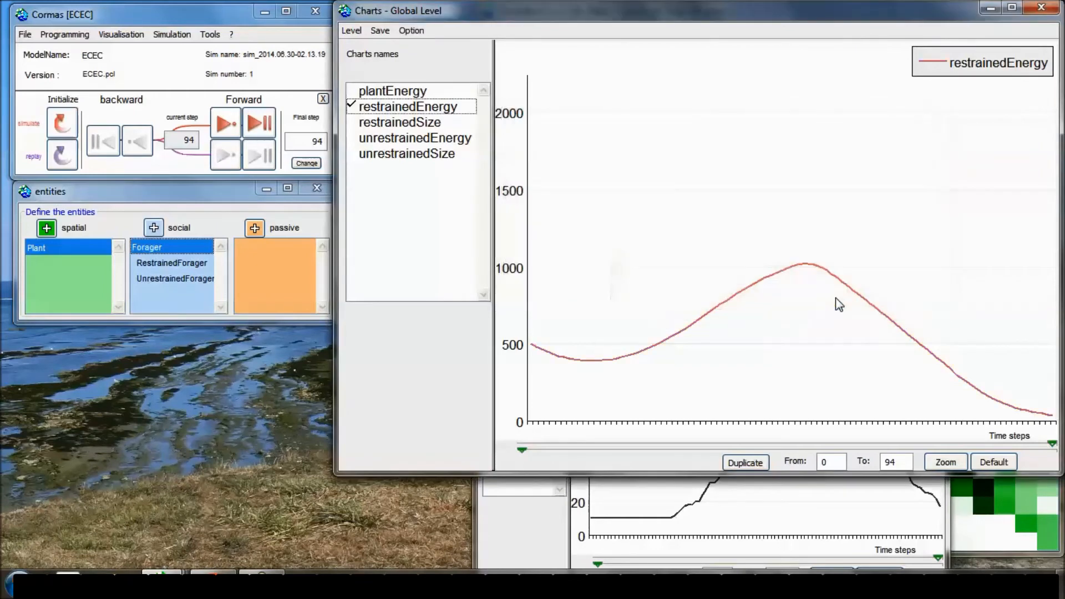
{"action": "left_click", "coordinate": [407, 94]}
{"action": "left_click", "coordinate": [406, 149], "text": "shift"}
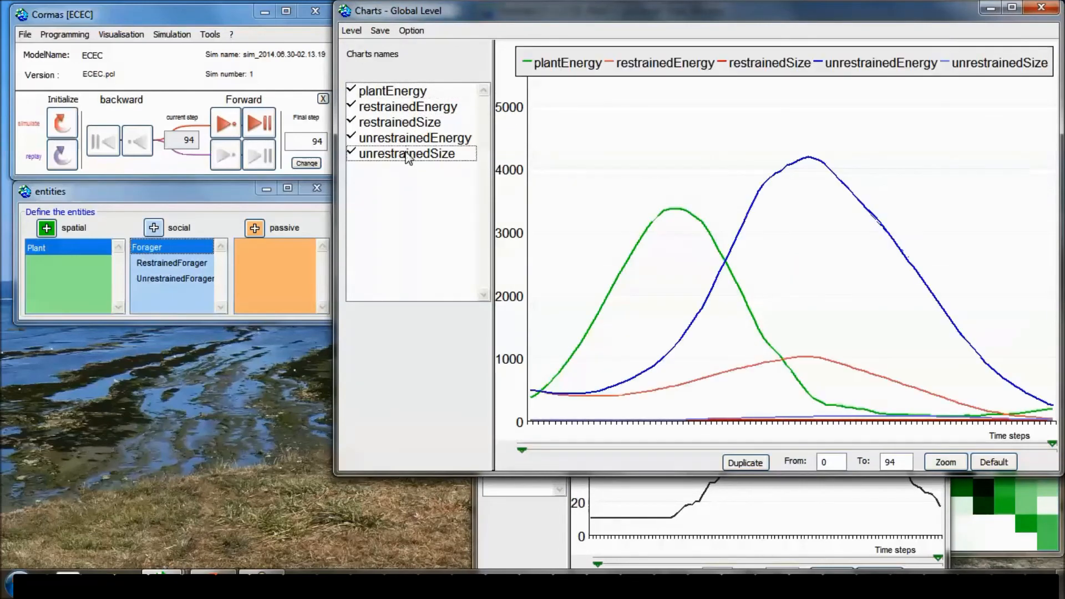
{"action": "left_click", "coordinate": [400, 102]}
{"action": "left_click", "coordinate": [396, 94]}
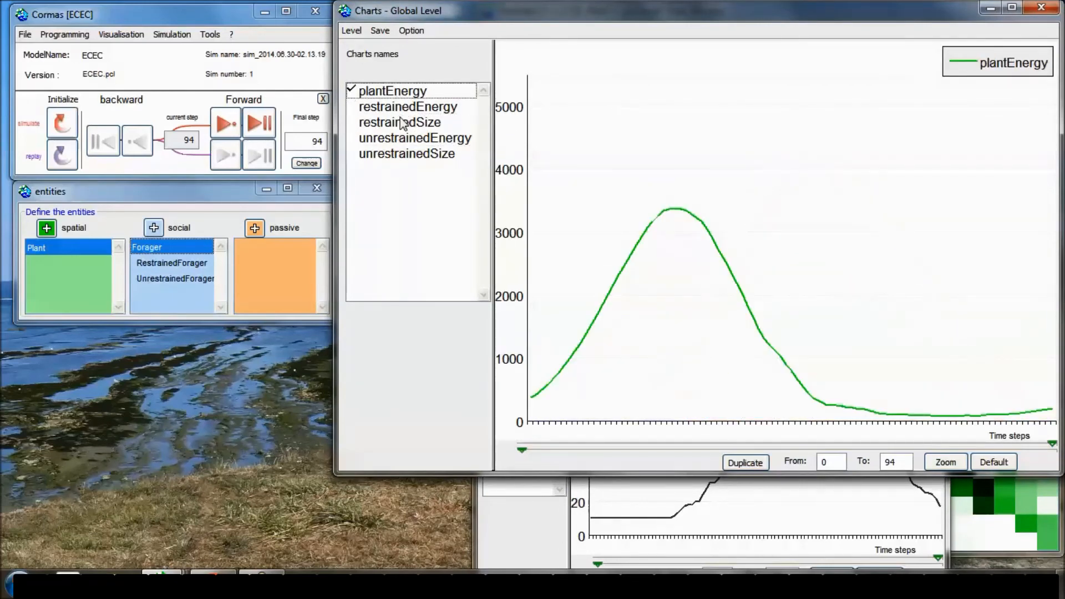
{"action": "left_click", "coordinate": [402, 108], "text": "ctrl"}
{"action": "left_click", "coordinate": [411, 139], "text": "shift"}
{"action": "left_click", "coordinate": [409, 155], "text": "ctrl"}
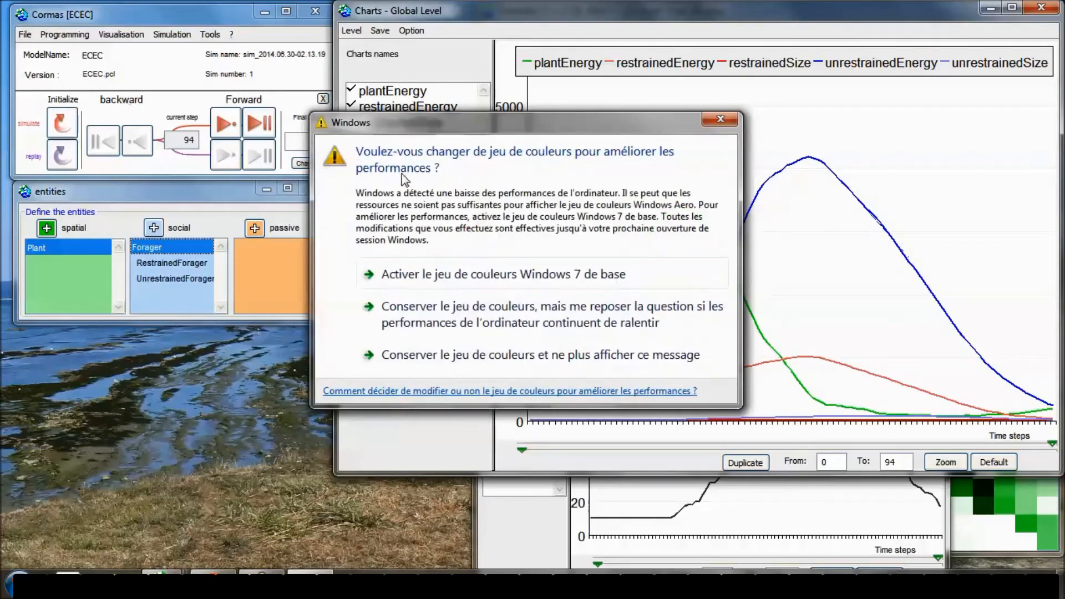
{"action": "left_click", "coordinate": [719, 119]}
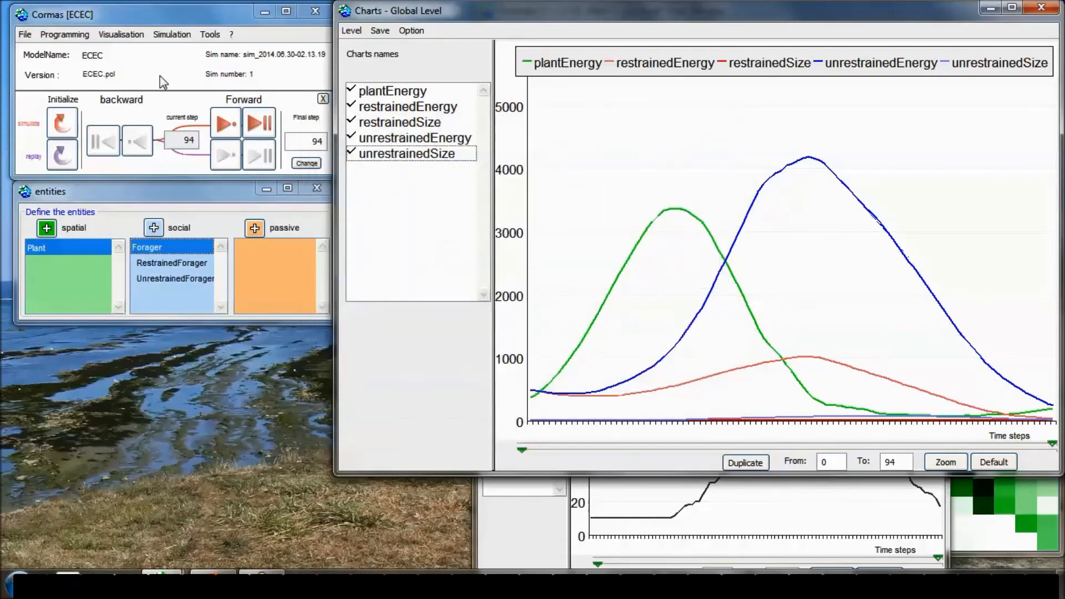
- Save the model as a new version named ECEC2.pcl without adding a version comment
{"action": "left_click", "coordinate": [25, 33]}
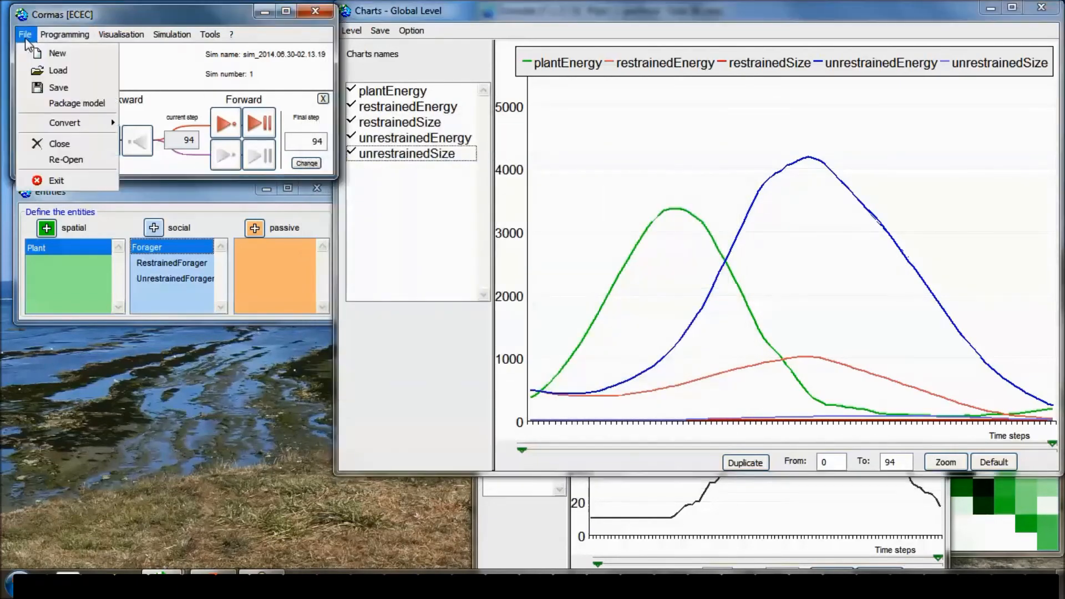
{"action": "left_click", "coordinate": [58, 87]}
{"action": "left_click", "coordinate": [134, 489]}
{"action": "type", "text": "2.pcl"}
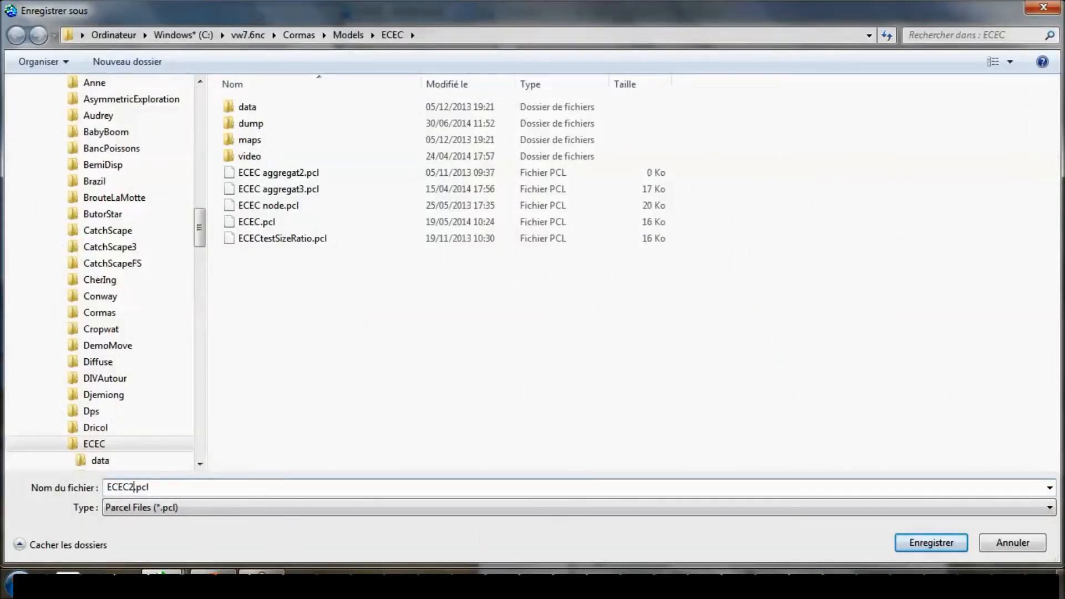
{"action": "left_click", "coordinate": [931, 542]}
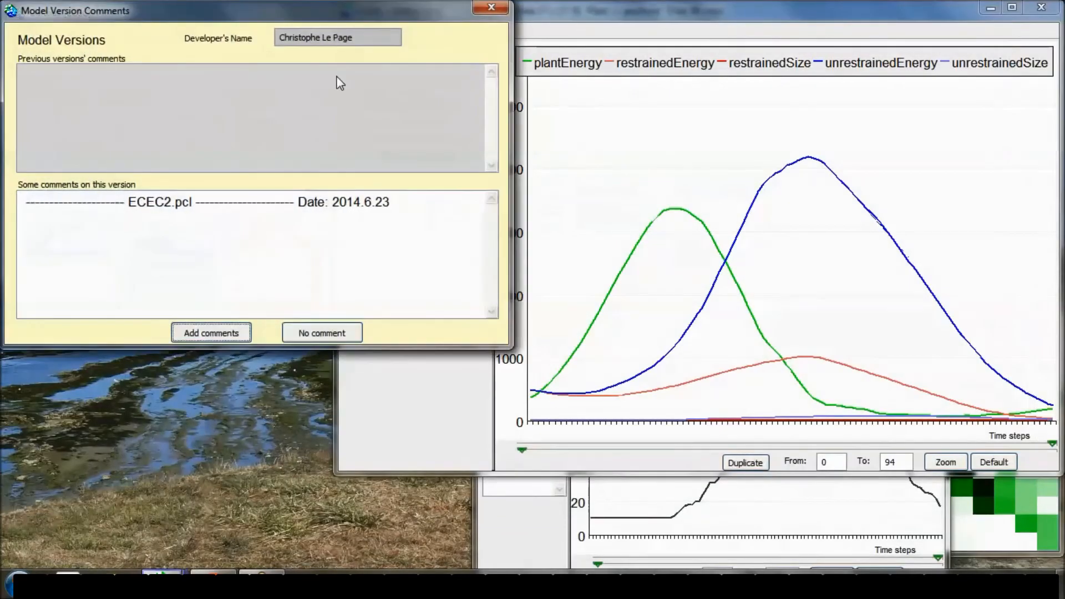
{"action": "left_click", "coordinate": [342, 331]}
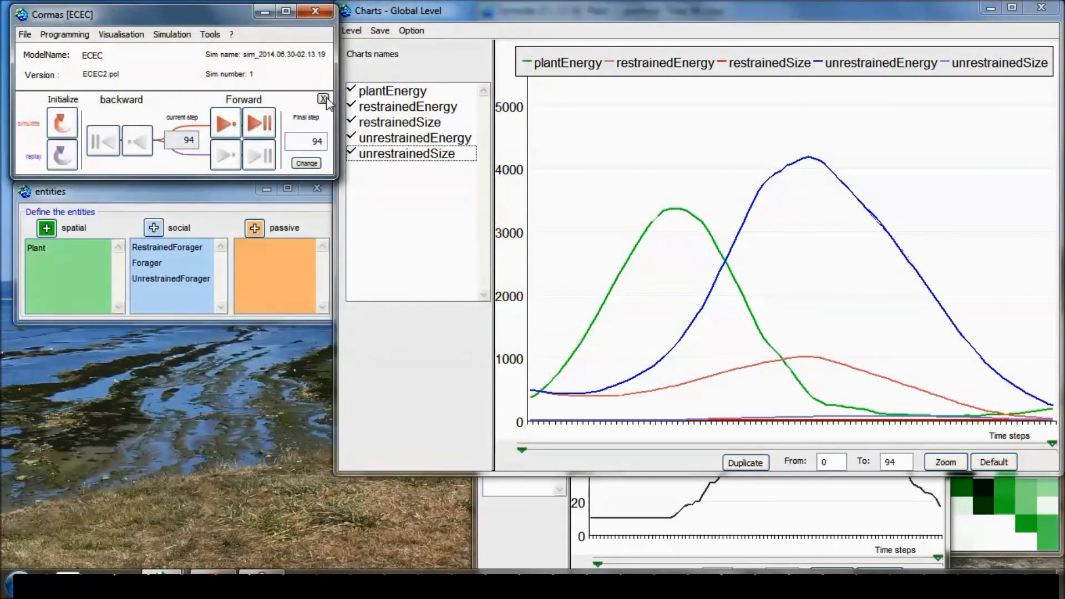
{"action": "left_click", "coordinate": [549, 12]}
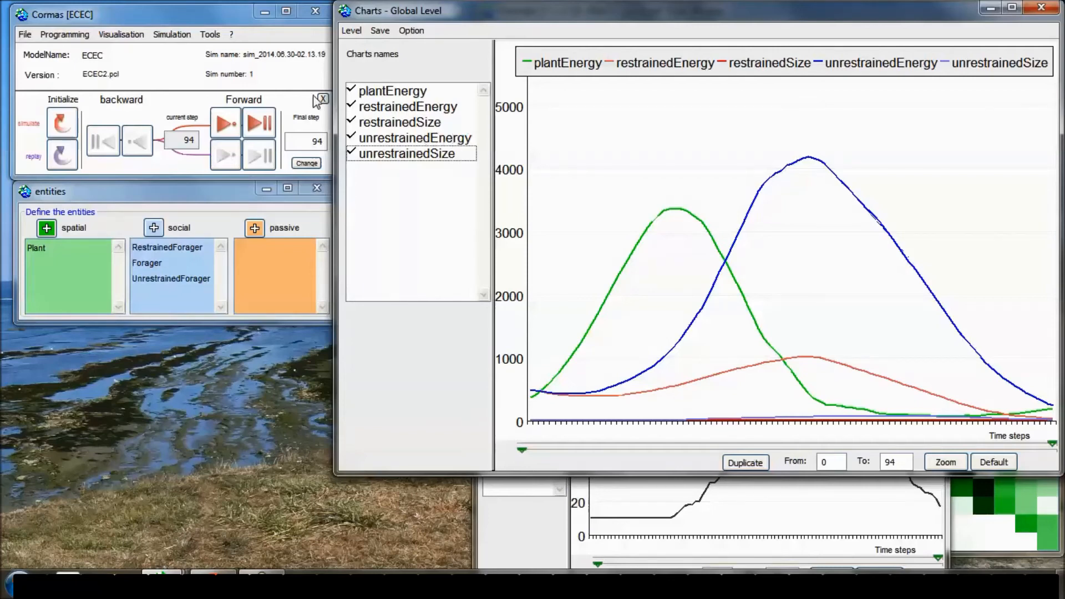
- Open the ECEC model's initialization code and find the class-side probes method colorOfProbe_plantEnergy
{"action": "left_click", "coordinate": [62, 36]}
{"action": "left_click", "coordinate": [62, 35]}
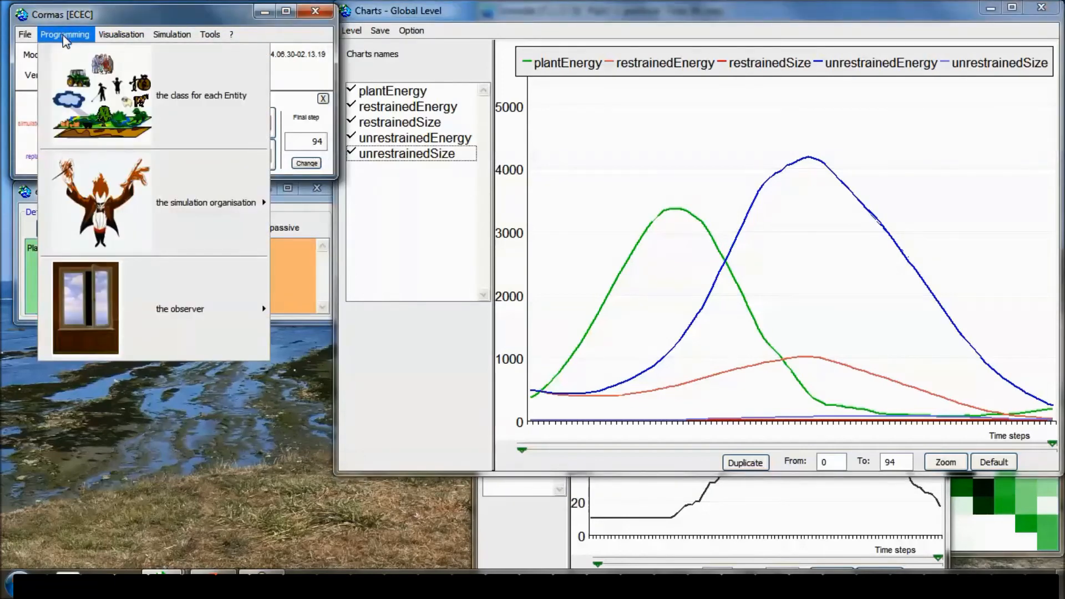
{"action": "mouse_move", "coordinate": [139, 205]}
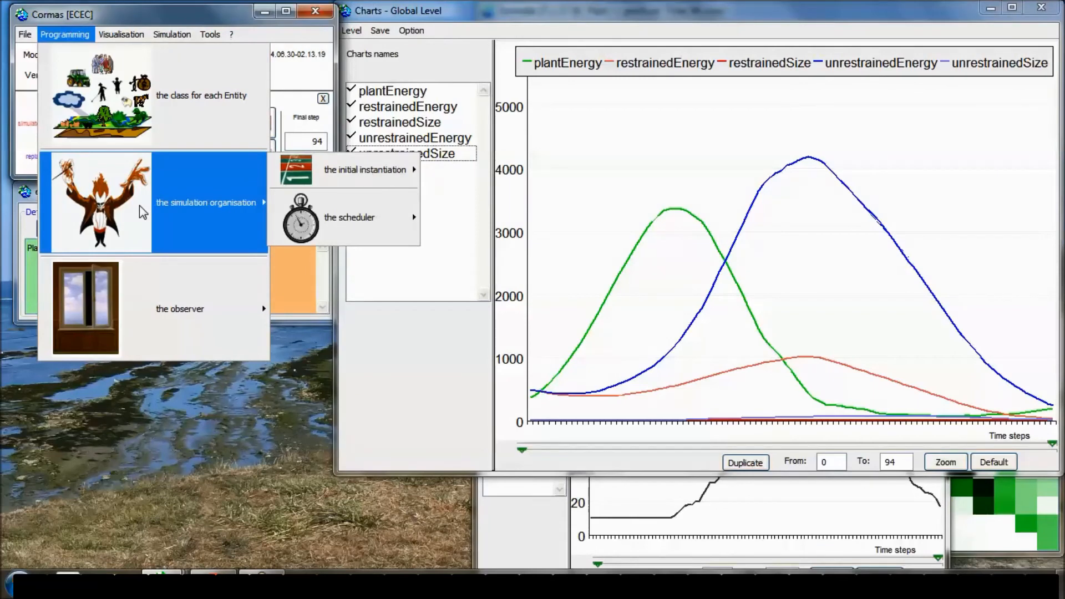
{"action": "mouse_move", "coordinate": [289, 180]}
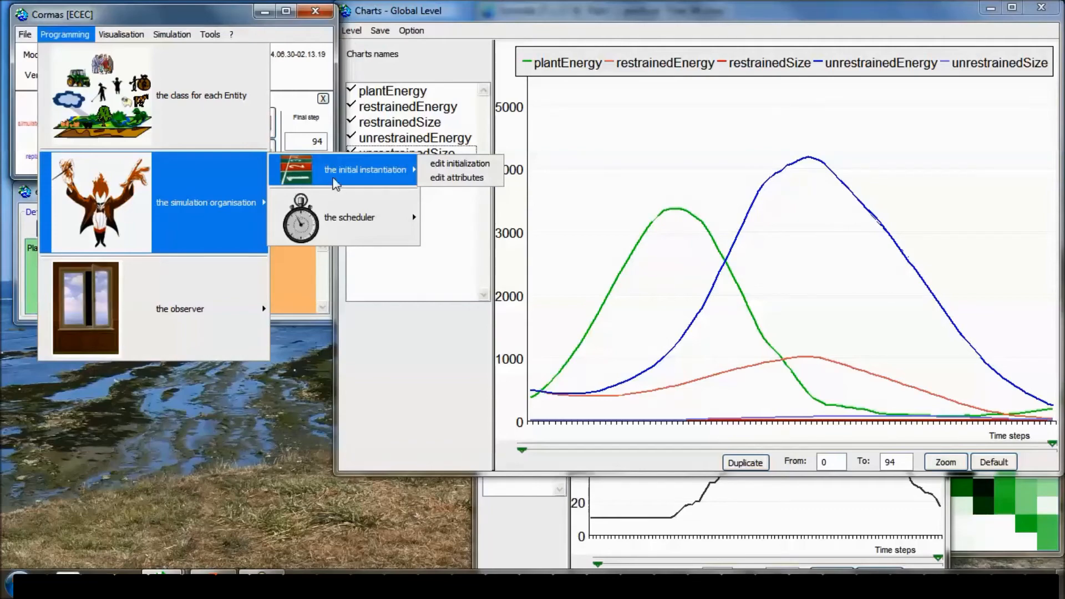
{"action": "left_click", "coordinate": [442, 163]}
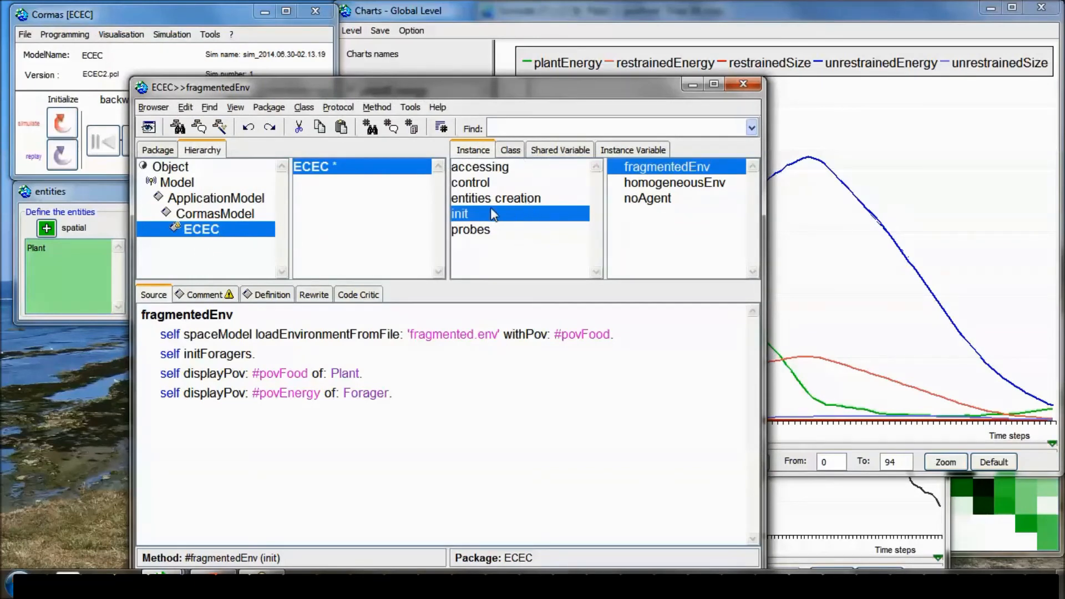
{"action": "left_click", "coordinate": [464, 183]}
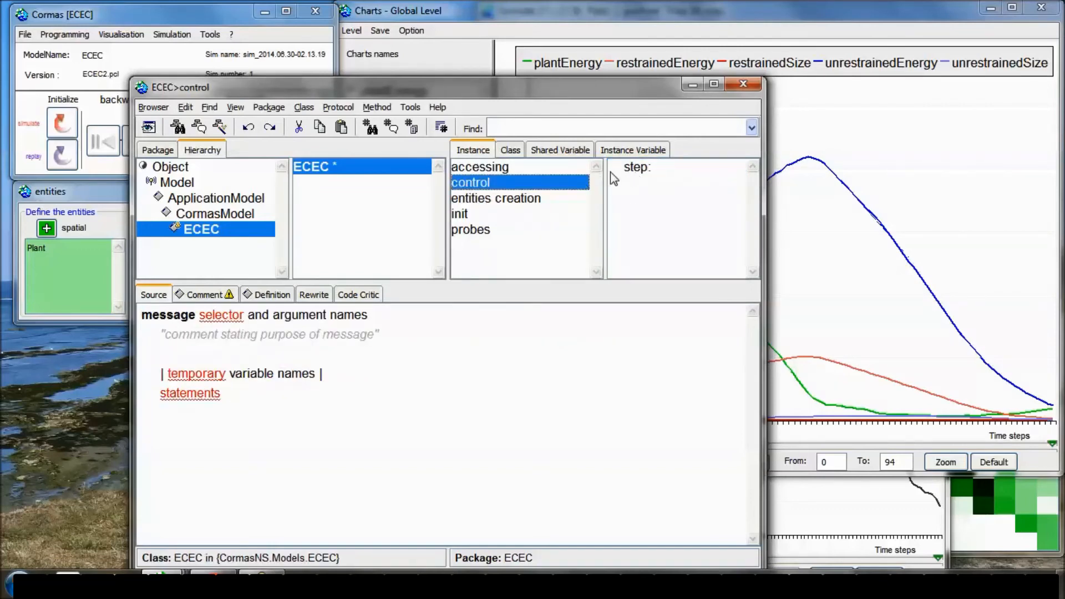
{"action": "left_click", "coordinate": [510, 151]}
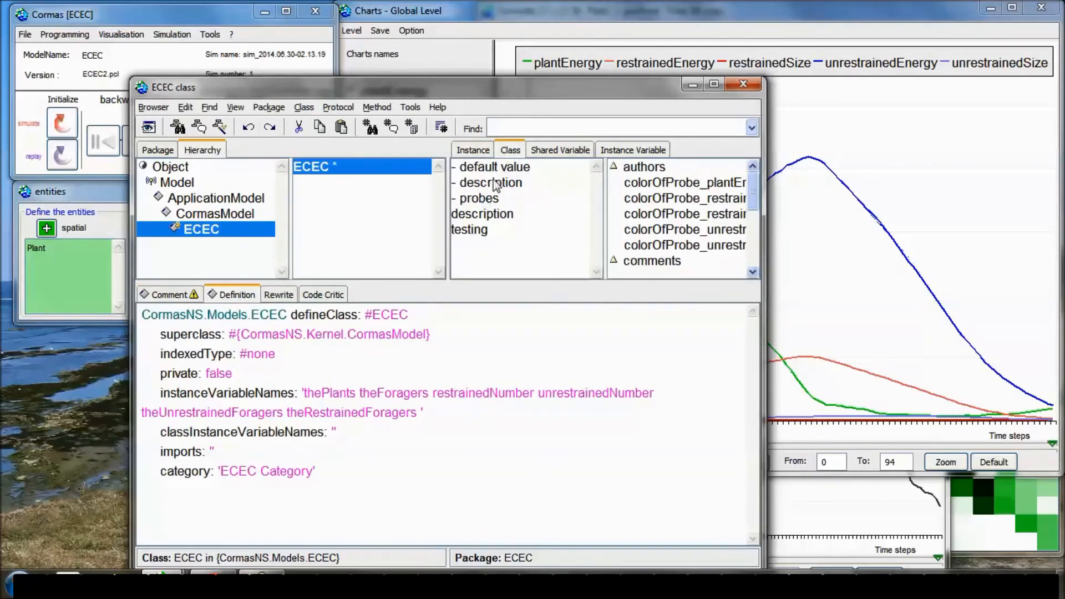
{"action": "left_click", "coordinate": [483, 203]}
{"action": "left_click", "coordinate": [665, 173]}
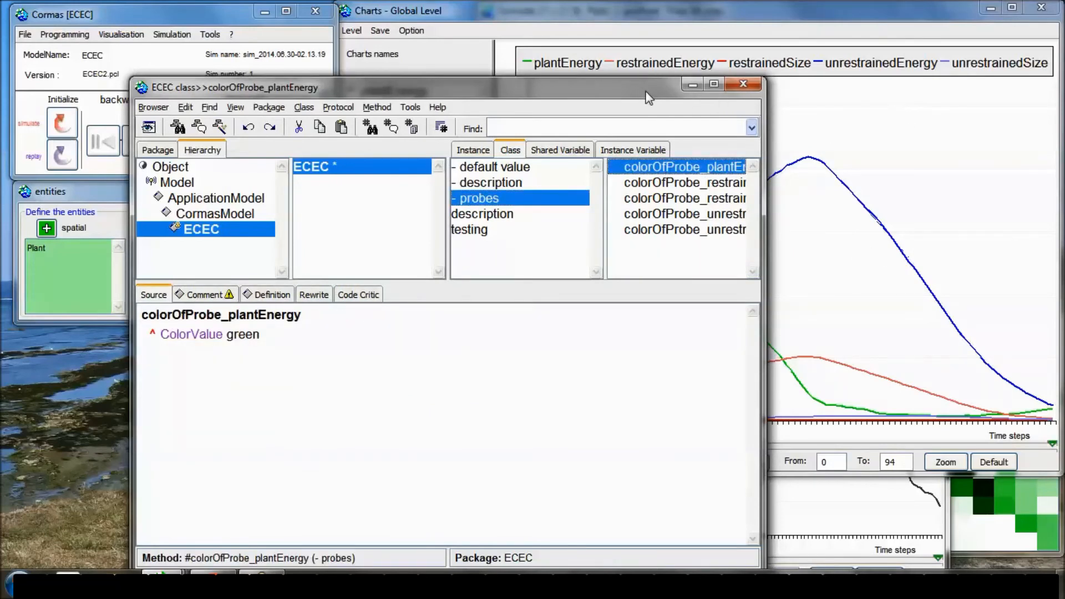
- Widen the code browser to read the probe method names, examine colorOfProbe_restrainedEnergy, and close the browser
{"action": "left_click_drag", "start_coordinate": [655, 93], "coordinate": [609, 74]}
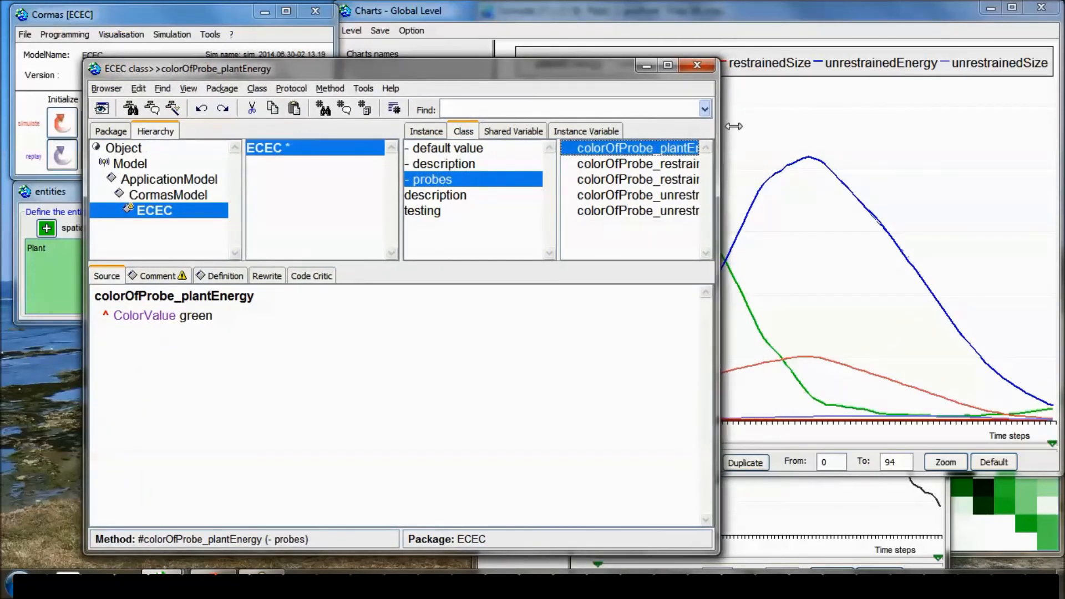
{"action": "left_click_drag", "start_coordinate": [713, 128], "coordinate": [841, 128]}
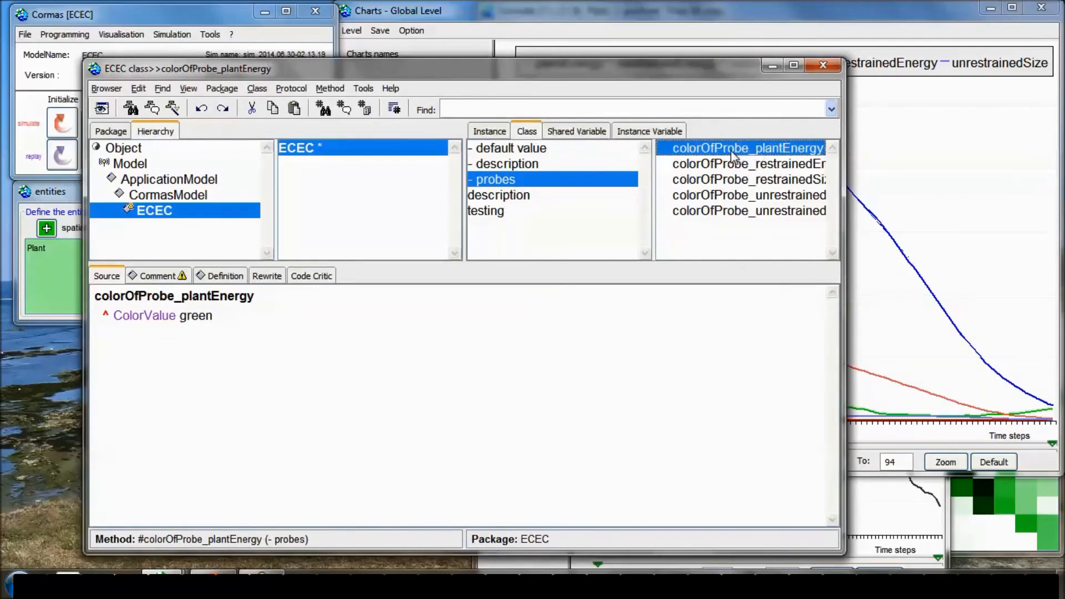
{"action": "left_click", "coordinate": [720, 121]}
{"action": "left_click", "coordinate": [724, 164]}
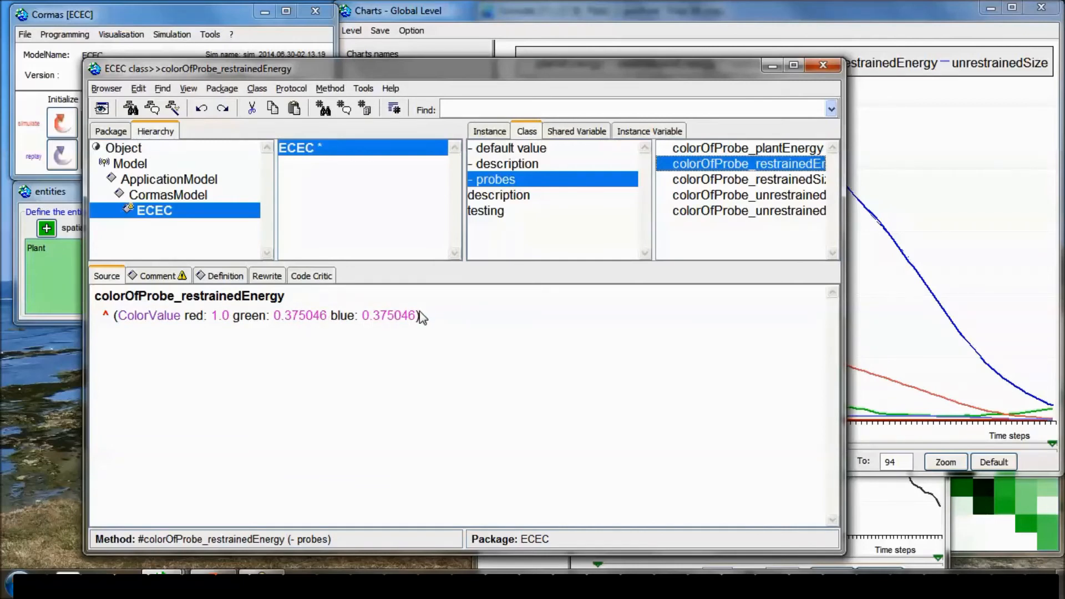
{"action": "left_click", "coordinate": [824, 66]}
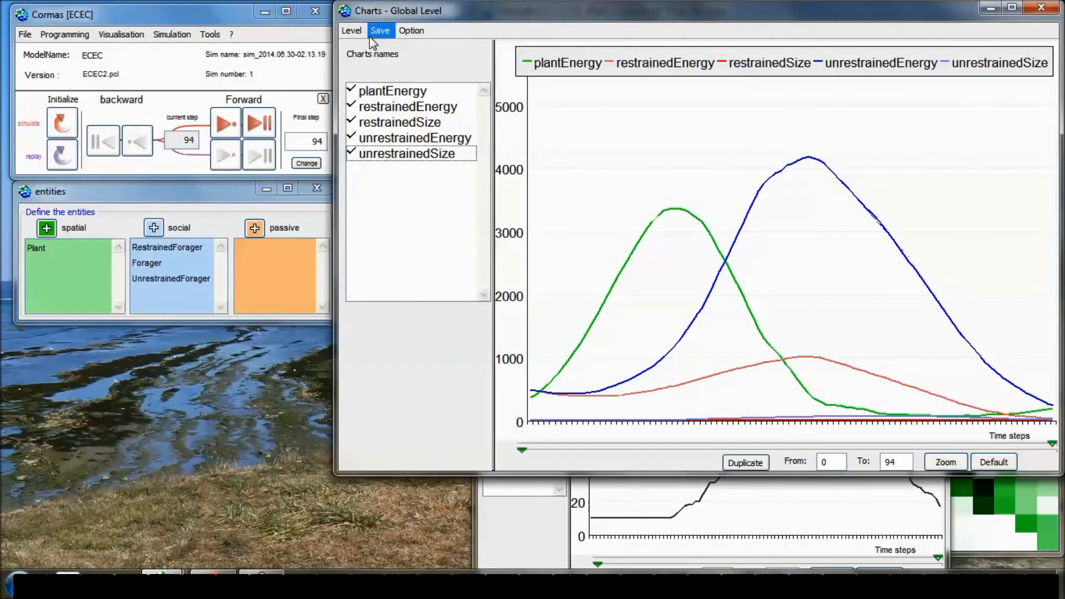
- Switch the charts to the local RestrainedForager level and plot the energy of the forager with id 1
{"action": "left_click", "coordinate": [360, 33]}
{"action": "mouse_move", "coordinate": [361, 62]}
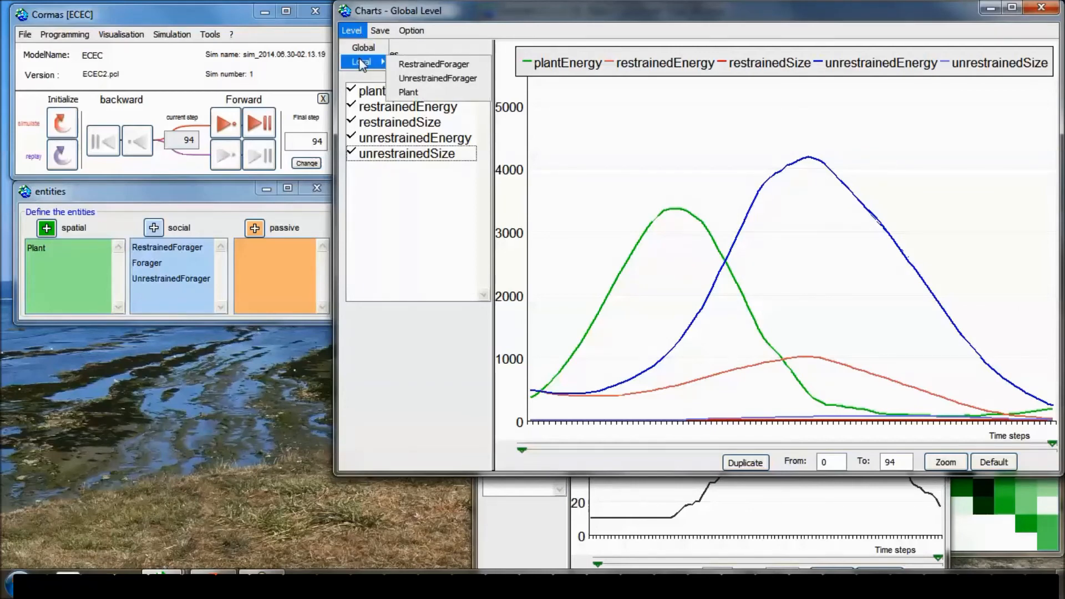
{"action": "left_click", "coordinate": [433, 65]}
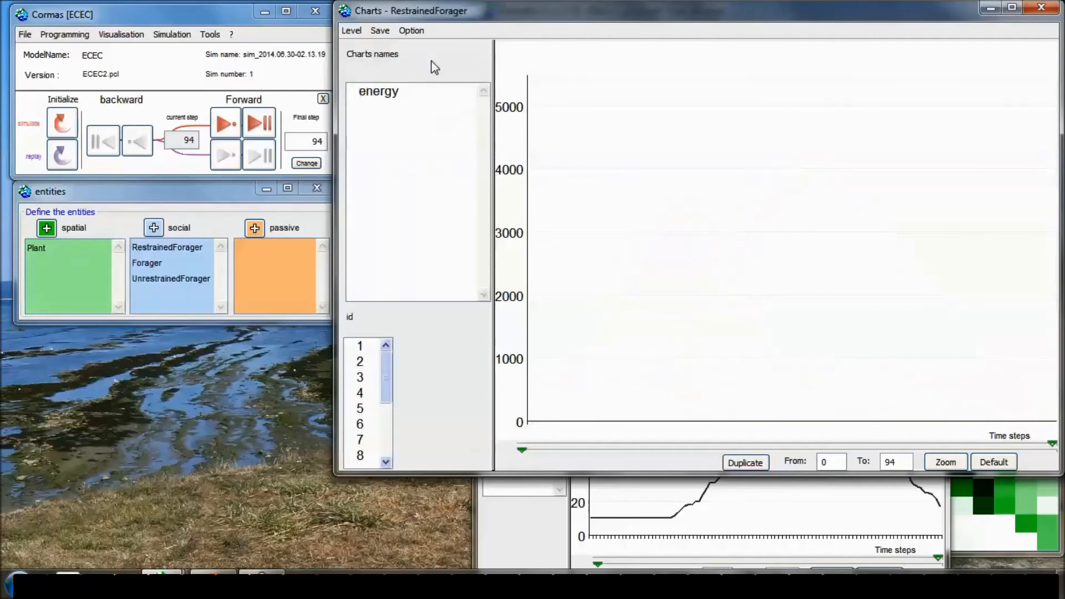
{"action": "left_click", "coordinate": [400, 97]}
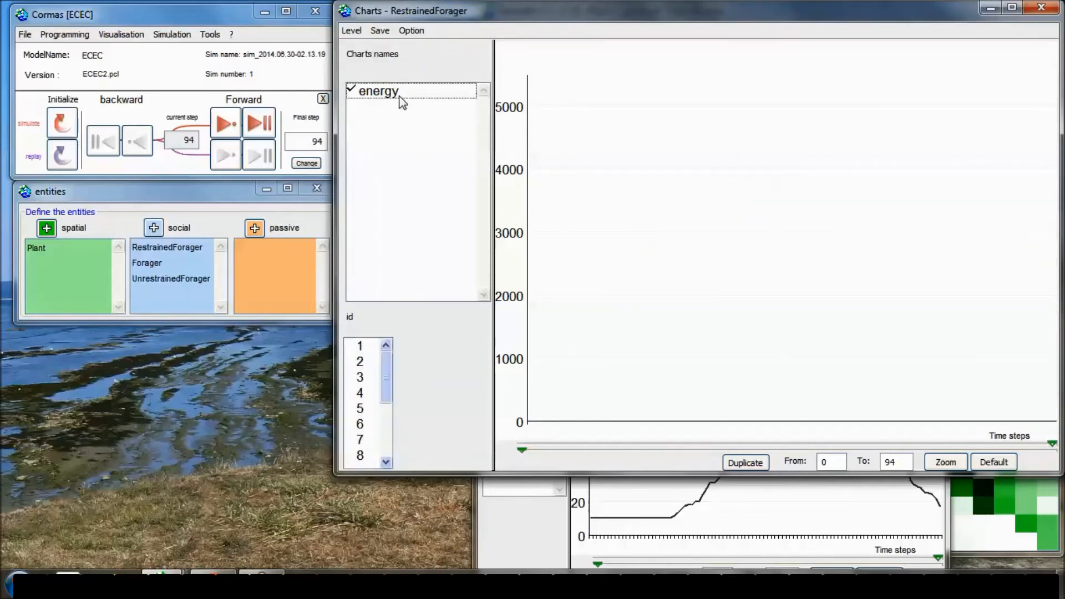
{"action": "left_click", "coordinate": [358, 344]}
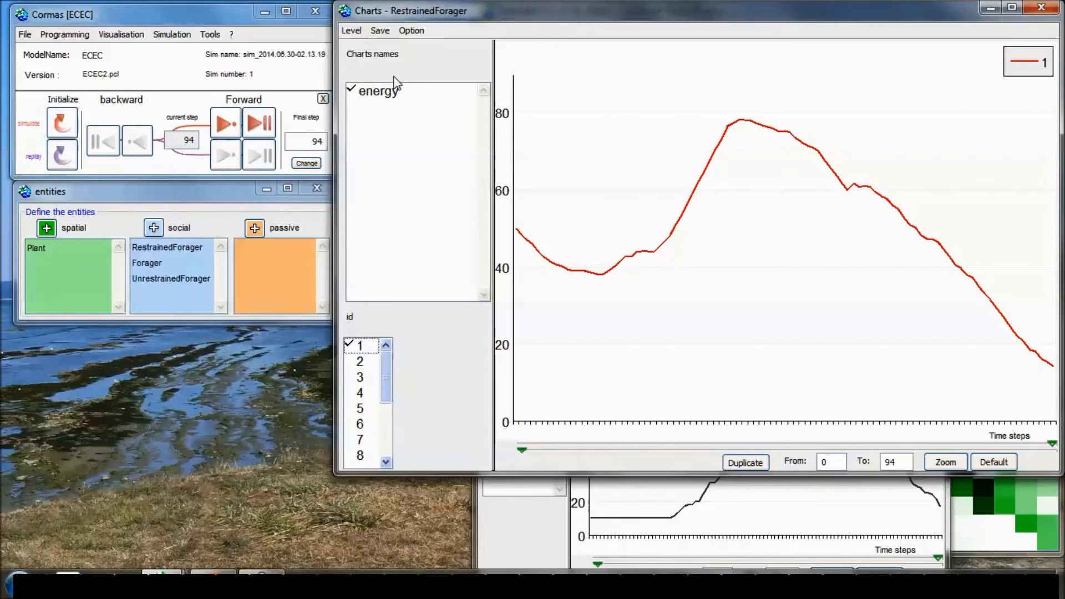
{"action": "left_click", "coordinate": [402, 33]}
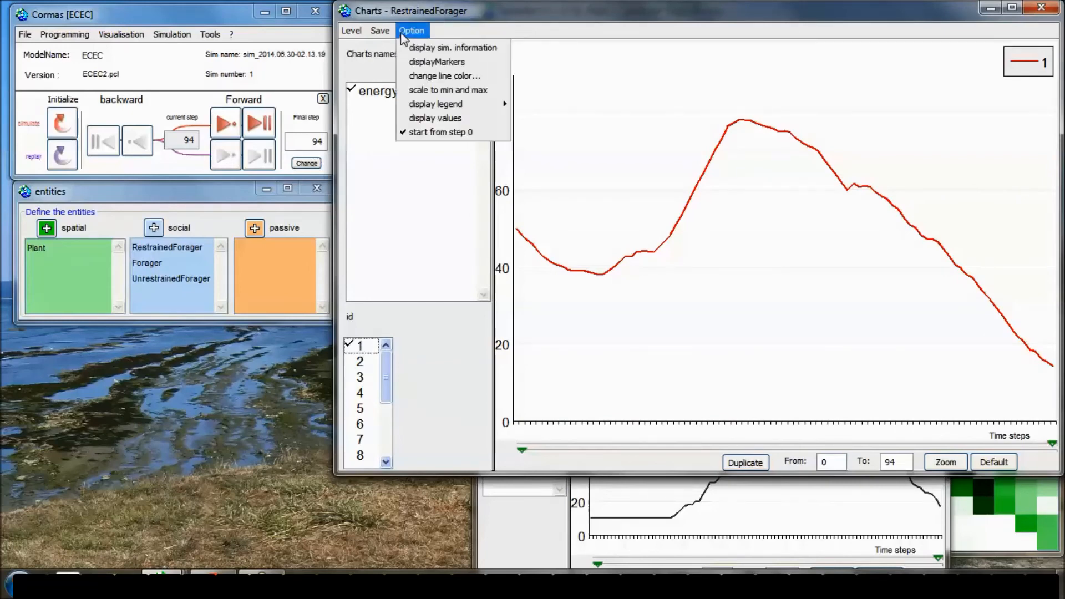
{"action": "left_click", "coordinate": [405, 31]}
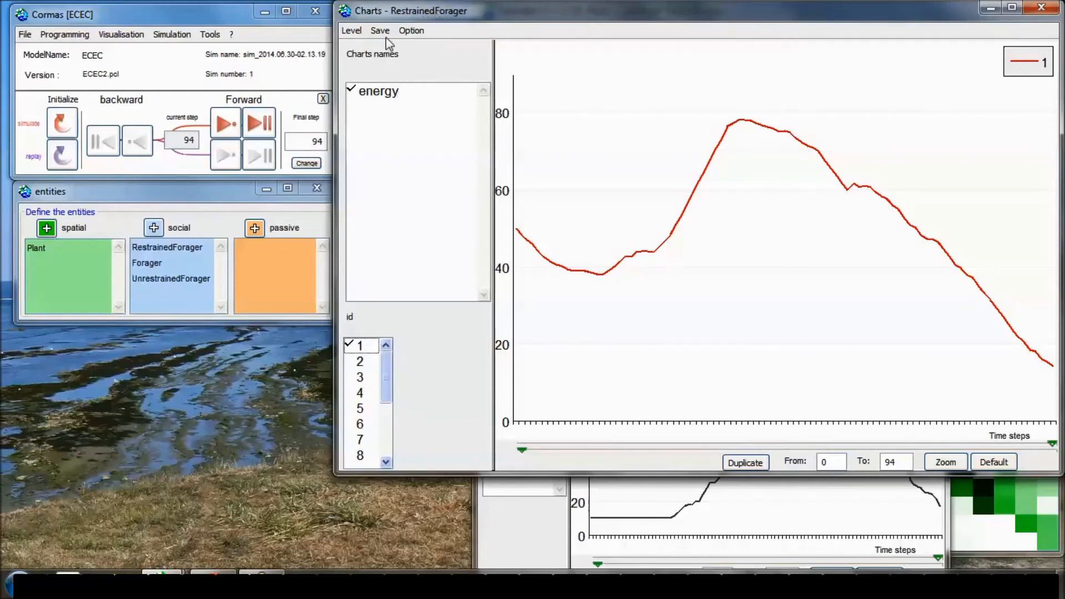
- Open the code of the RestrainedForager entity, look over its class-side methods, and close the browser
{"action": "left_click", "coordinate": [169, 248]}
{"action": "double_click", "coordinate": [169, 248]}
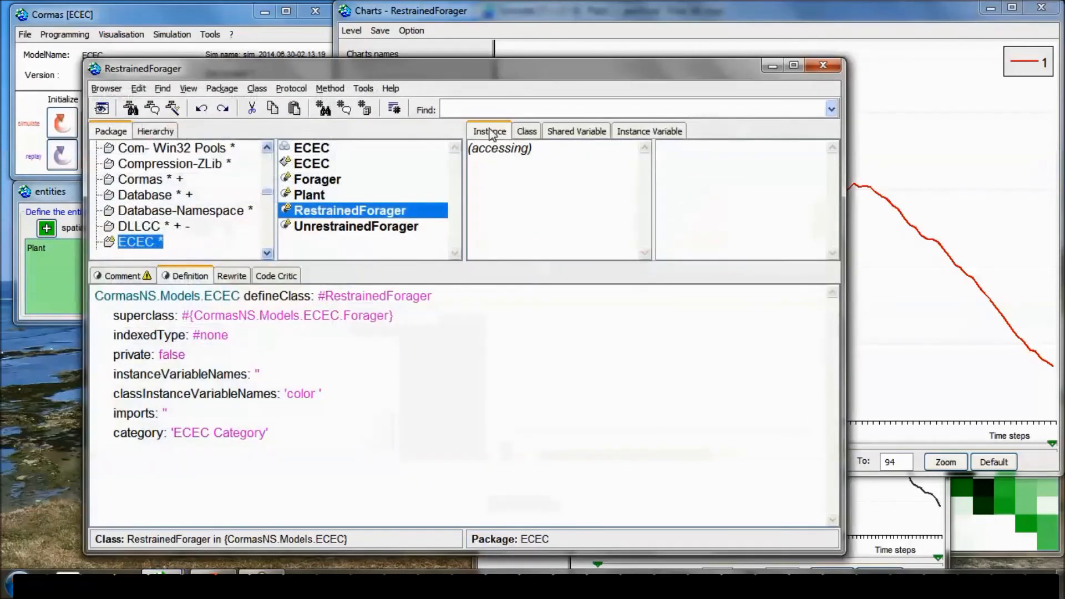
{"action": "left_click", "coordinate": [528, 134]}
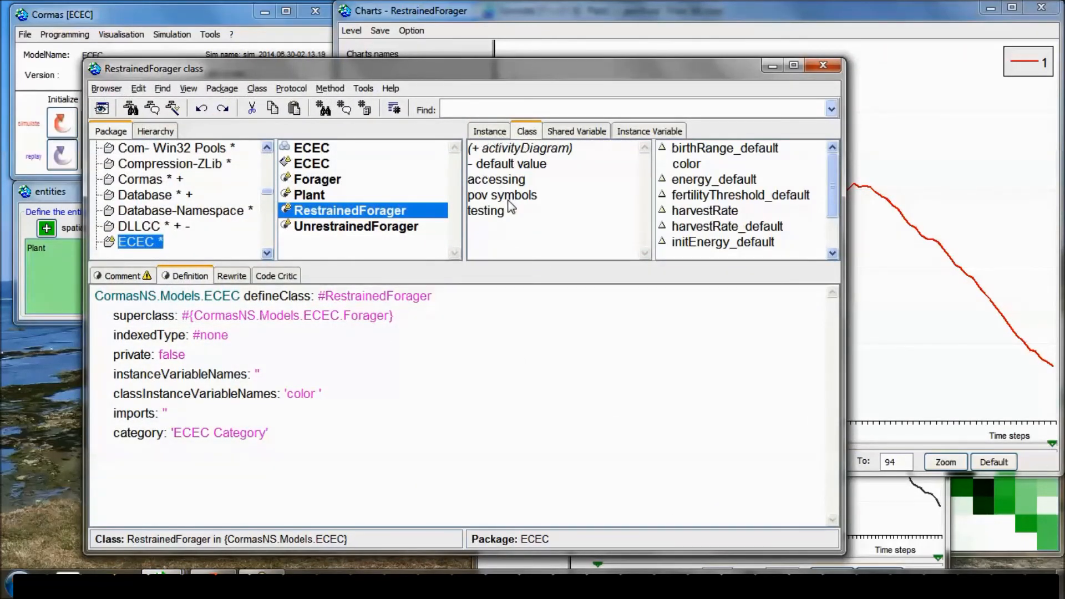
{"action": "left_click", "coordinate": [824, 66]}
- Return the charts to the Global level and plot plantEnergy with markers displayed along its curve
{"action": "left_click", "coordinate": [359, 35]}
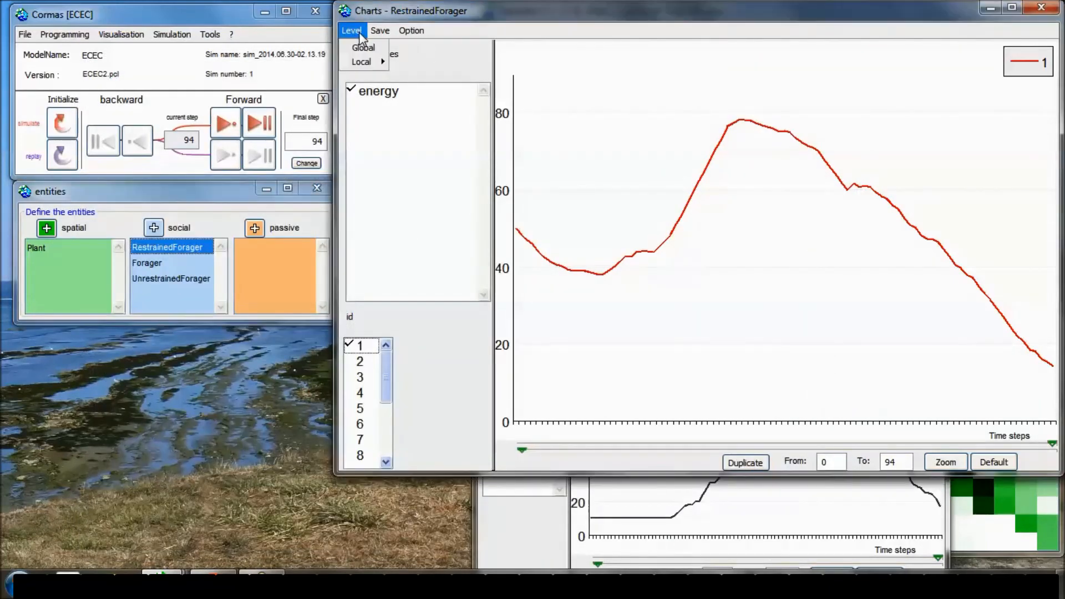
{"action": "left_click", "coordinate": [360, 43]}
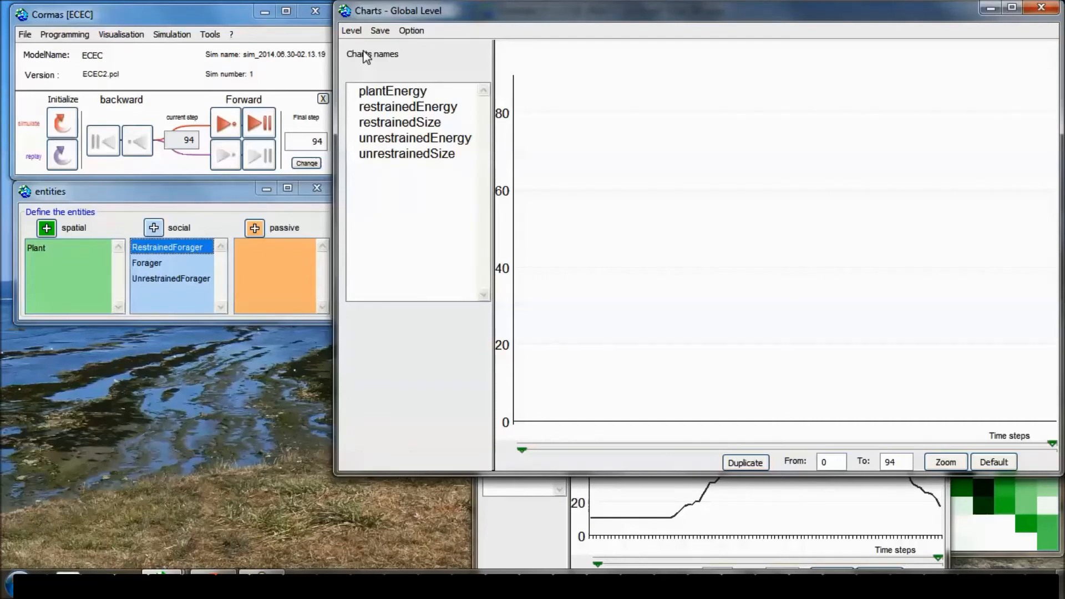
{"action": "left_click", "coordinate": [392, 96]}
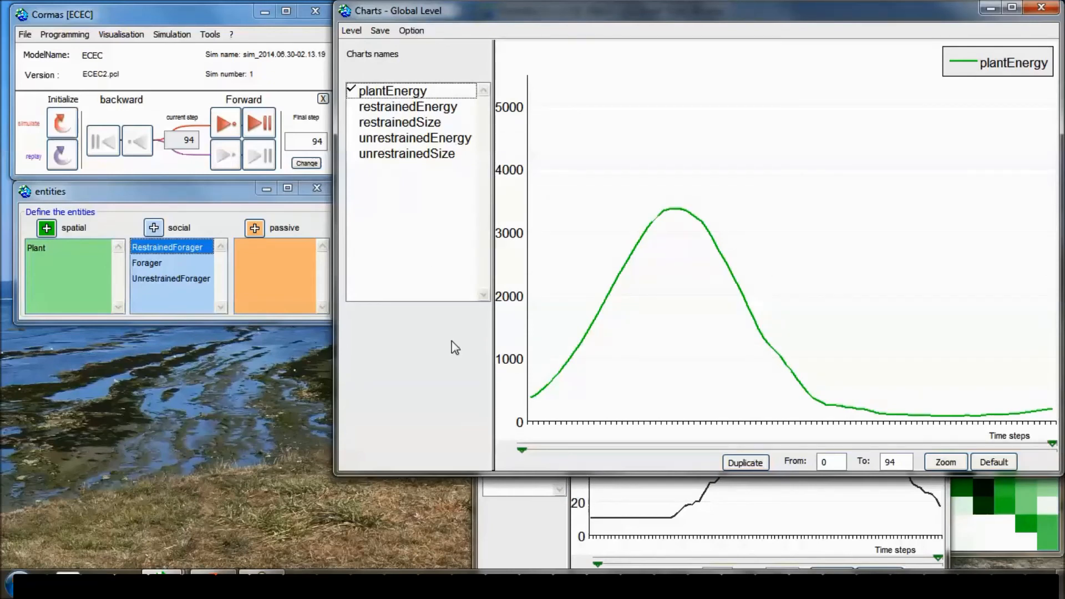
{"action": "left_click", "coordinate": [410, 31]}
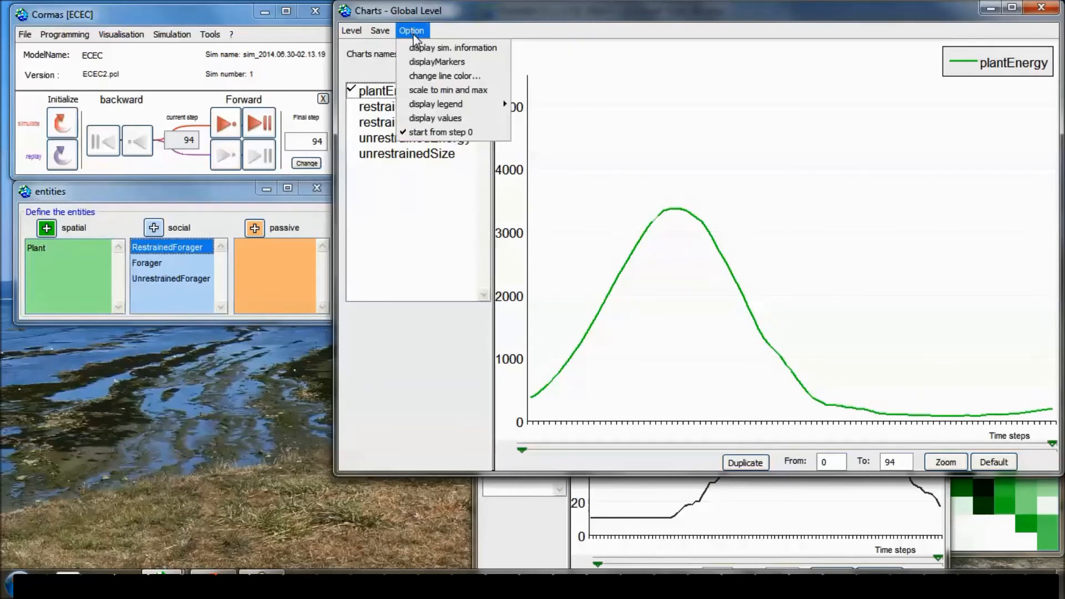
{"action": "left_click", "coordinate": [434, 64]}
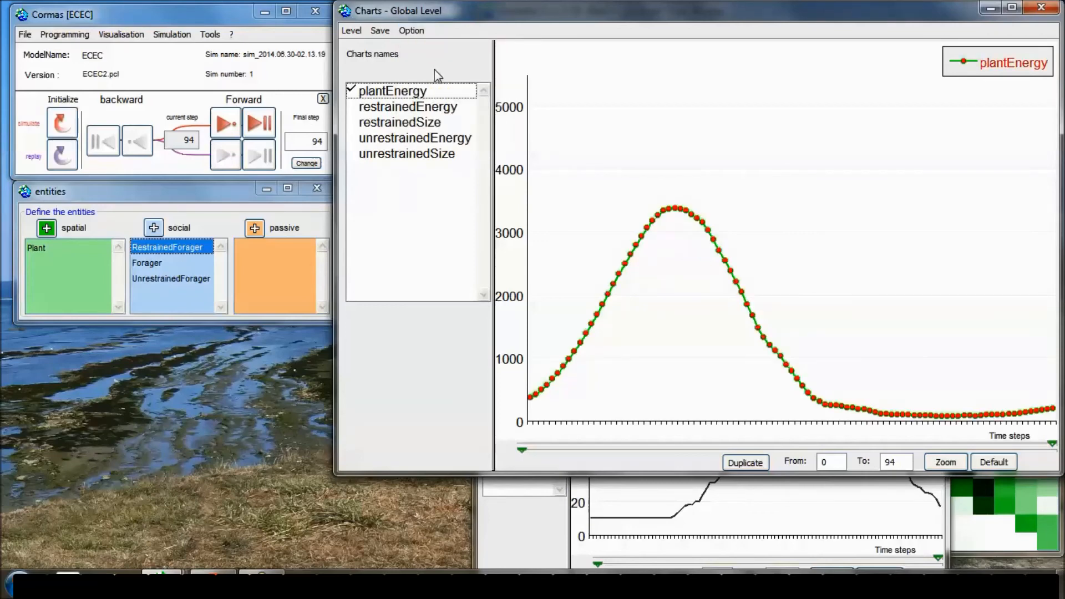
{"action": "left_click", "coordinate": [407, 33]}
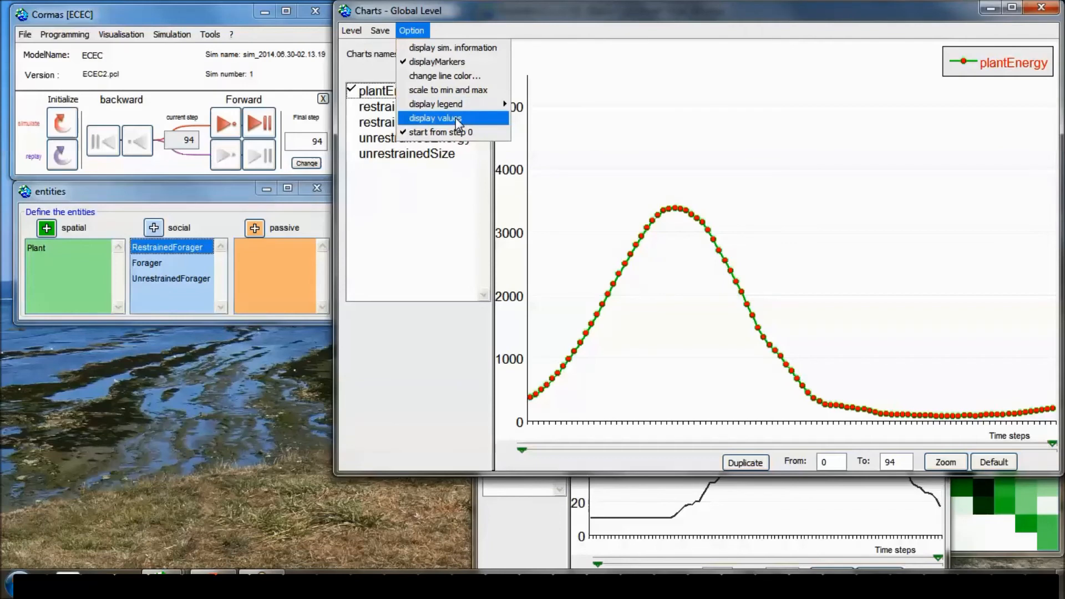
{"action": "left_click", "coordinate": [415, 32]}
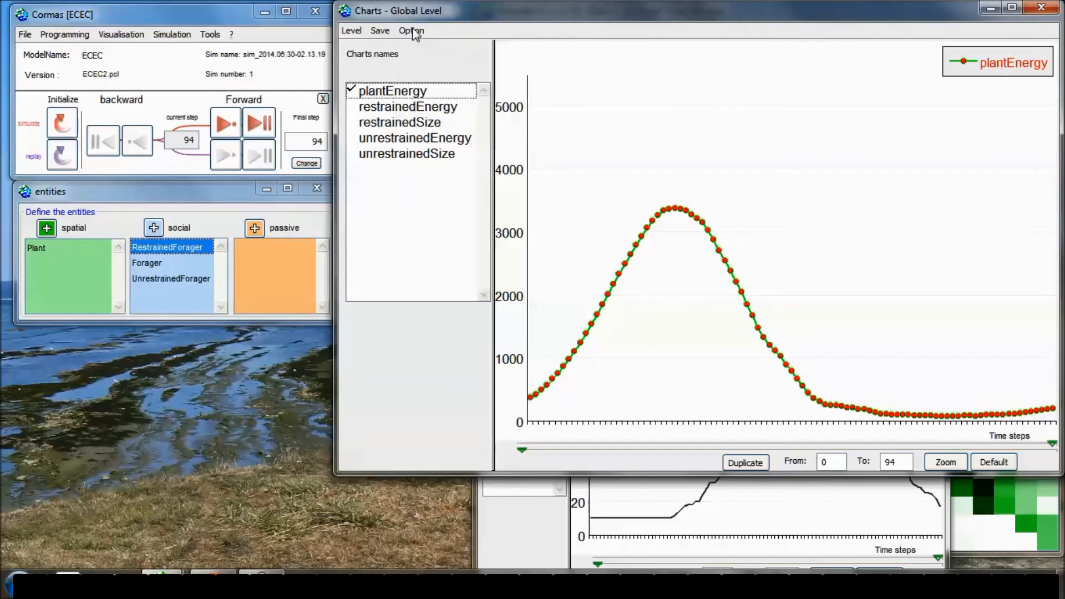
{"action": "left_click", "coordinate": [415, 32]}
{"action": "left_click", "coordinate": [415, 32]}
{"action": "left_click", "coordinate": [127, 38]}
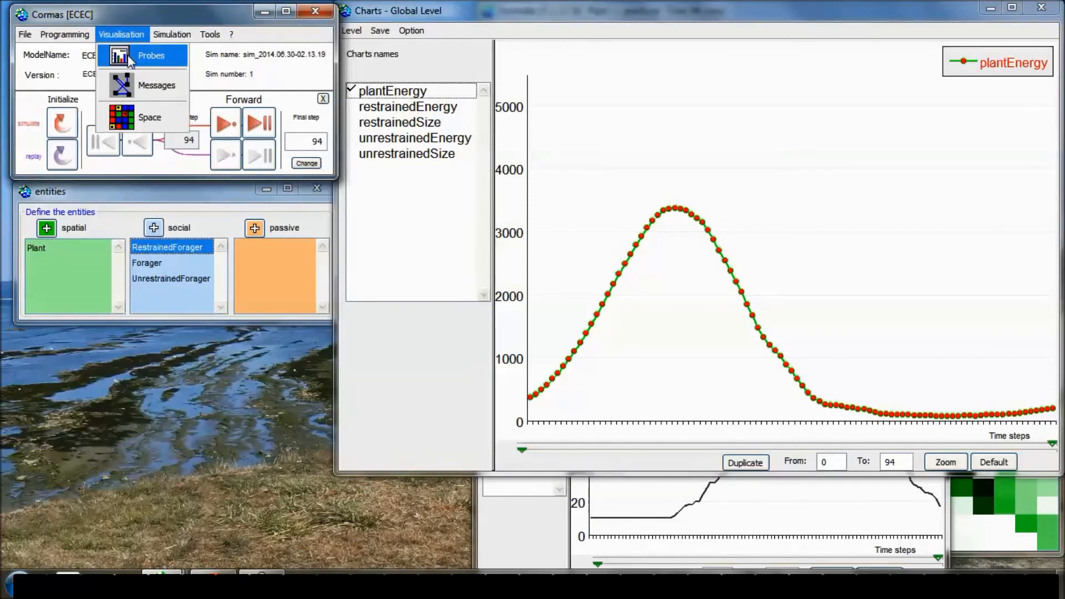
{"action": "left_click", "coordinate": [120, 39]}
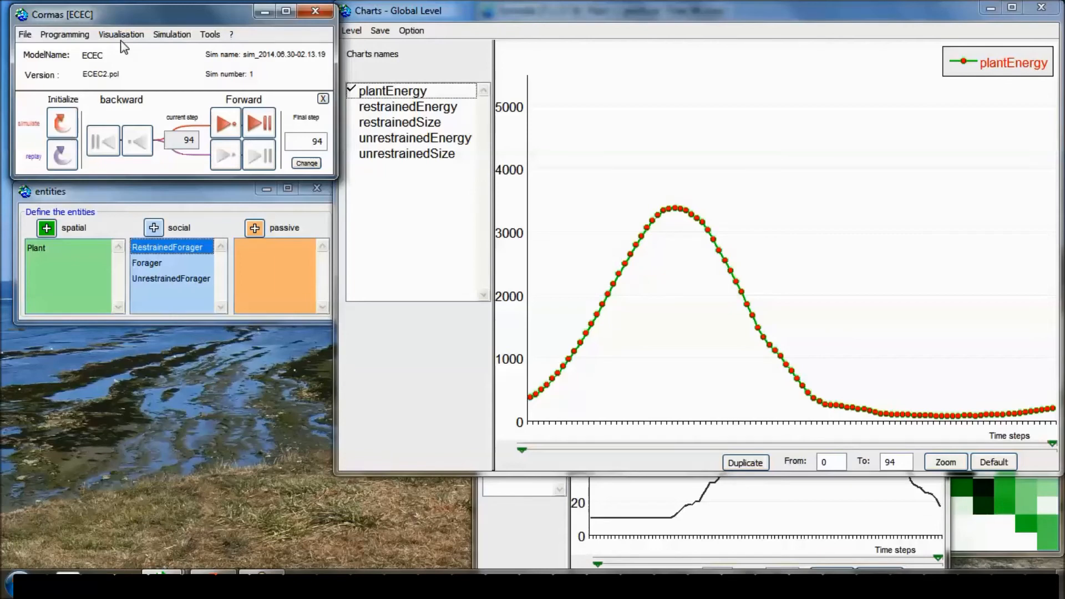
{"action": "left_click", "coordinate": [121, 39]}
{"action": "left_click", "coordinate": [121, 39]}
{"action": "left_click", "coordinate": [479, 21]}
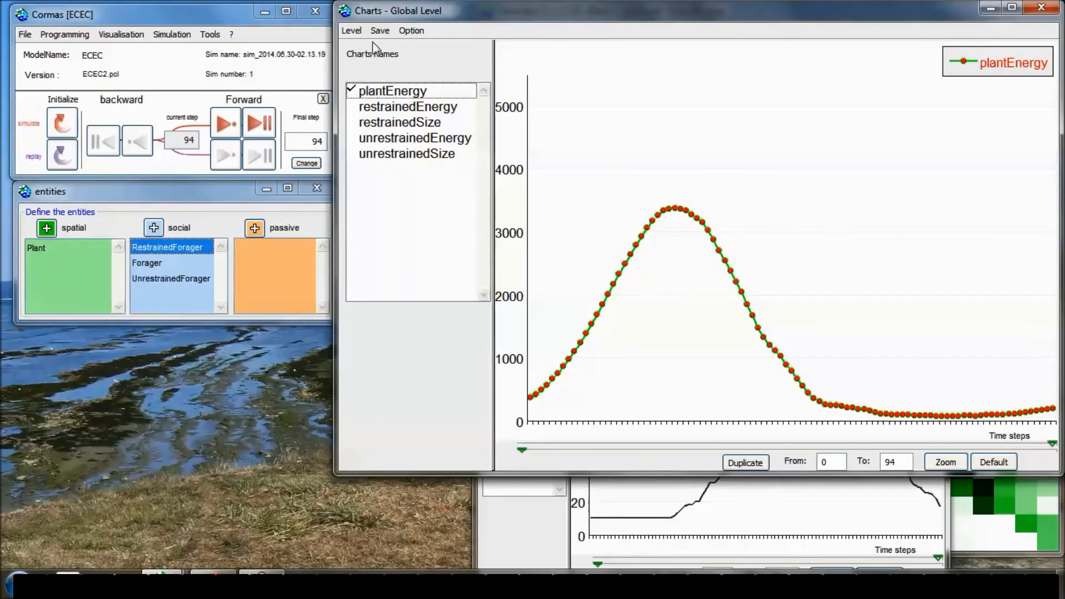
{"action": "left_click_drag", "start_coordinate": [479, 20], "coordinate": [449, 21]}
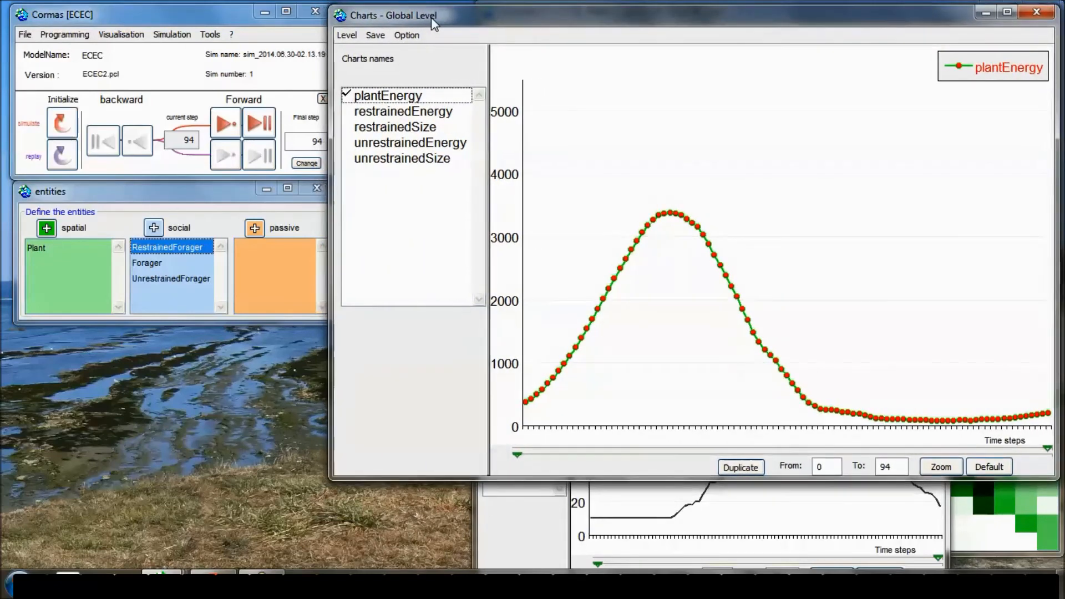
- Open a second probe Charts window, look over its global and local level choices, and close it
{"action": "left_click", "coordinate": [133, 39]}
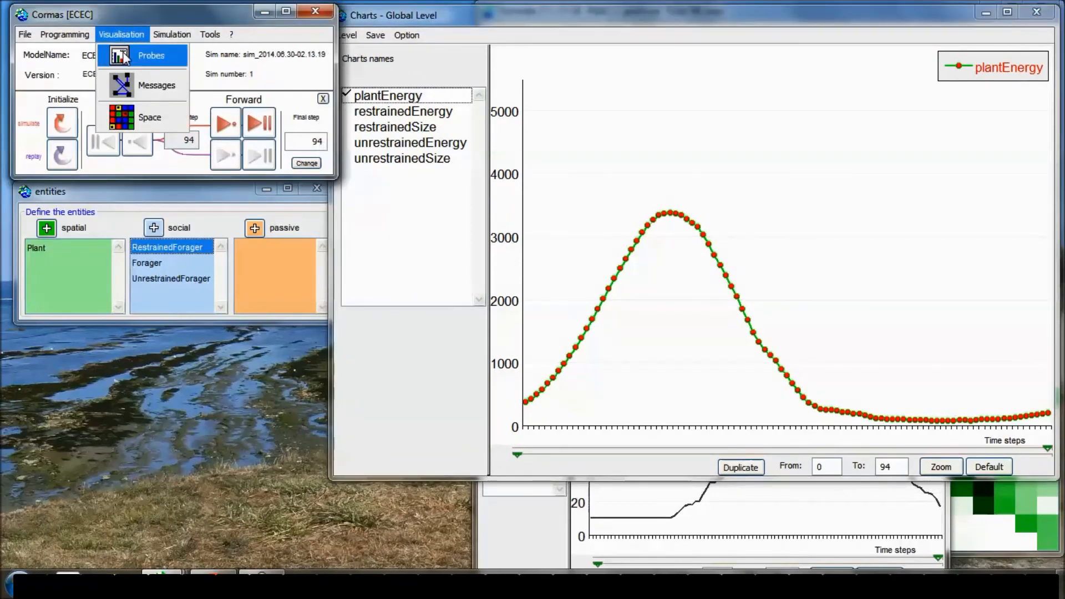
{"action": "left_click", "coordinate": [143, 54]}
{"action": "left_click_drag", "start_coordinate": [420, 148], "coordinate": [487, 156]}
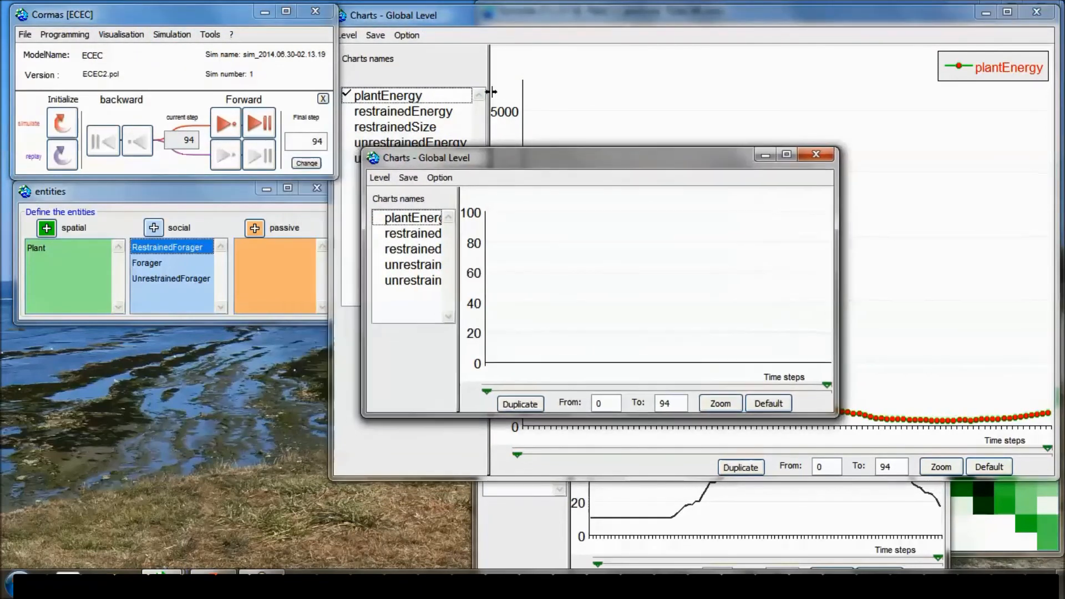
{"action": "left_click_drag", "start_coordinate": [491, 156], "coordinate": [521, 150]}
{"action": "left_click", "coordinate": [405, 172]}
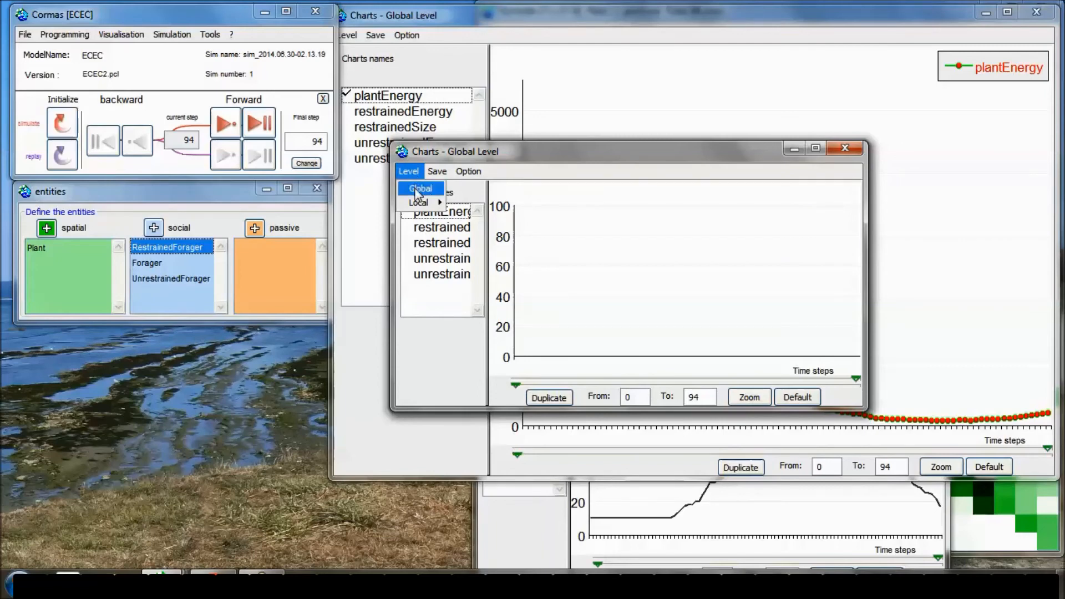
{"action": "mouse_move", "coordinate": [422, 203]}
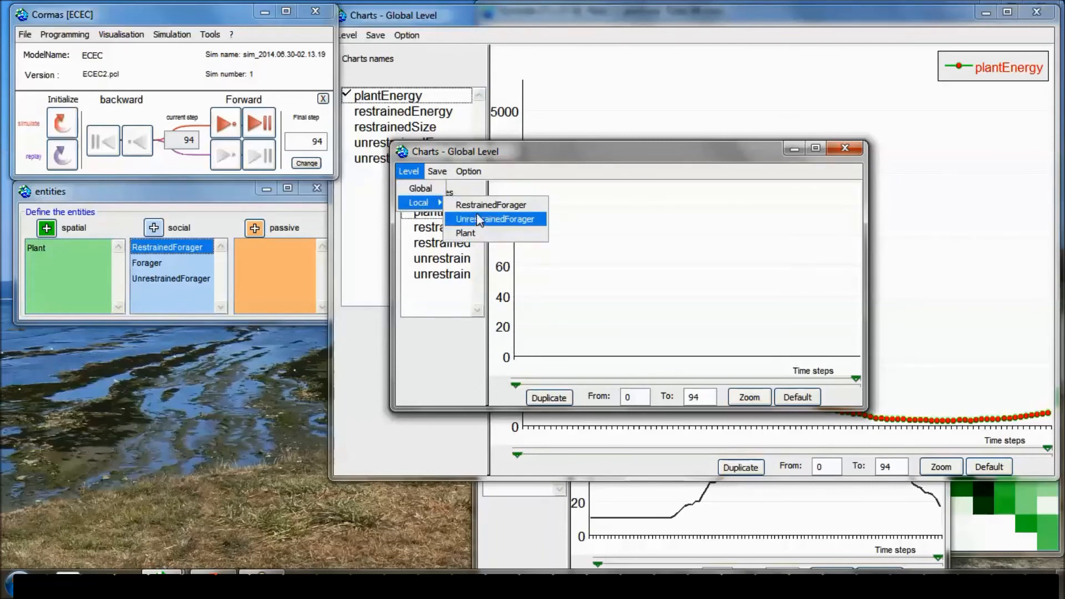
{"action": "left_click", "coordinate": [413, 188]}
{"action": "left_click_drag", "start_coordinate": [523, 147], "coordinate": [615, 55]}
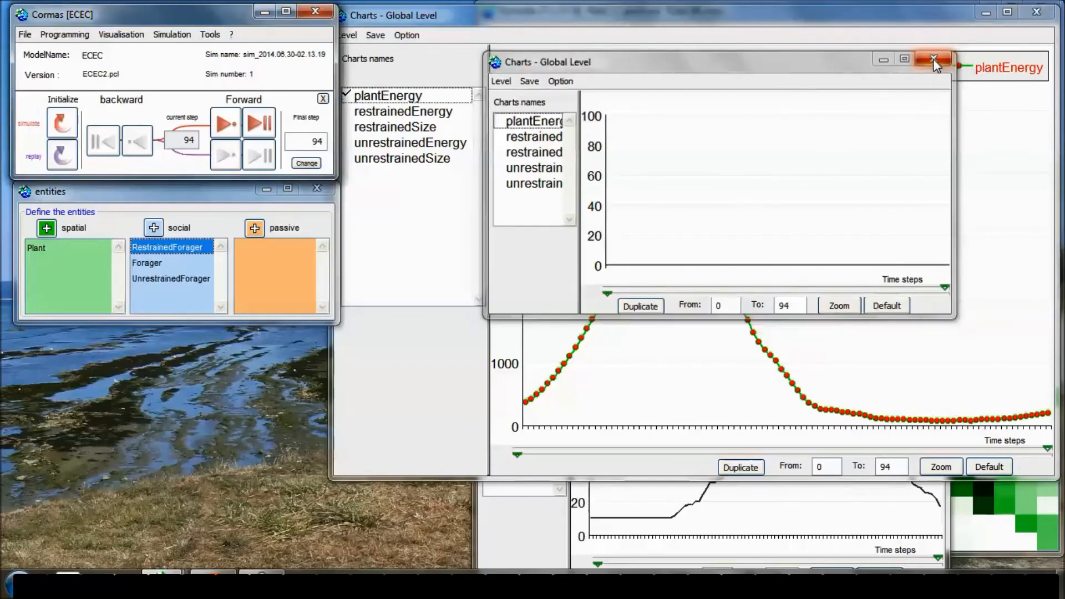
{"action": "left_click", "coordinate": [935, 57]}
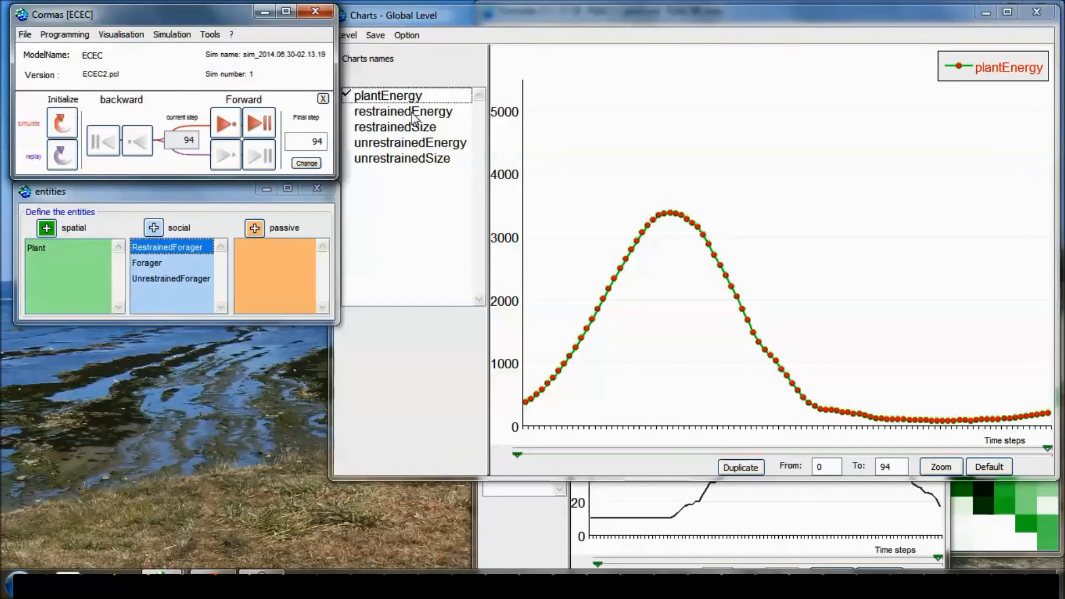
- Try displaying the numeric values along the plantEnergy curve, and hide them again
{"action": "left_click", "coordinate": [407, 35]}
{"action": "mouse_move", "coordinate": [442, 109]}
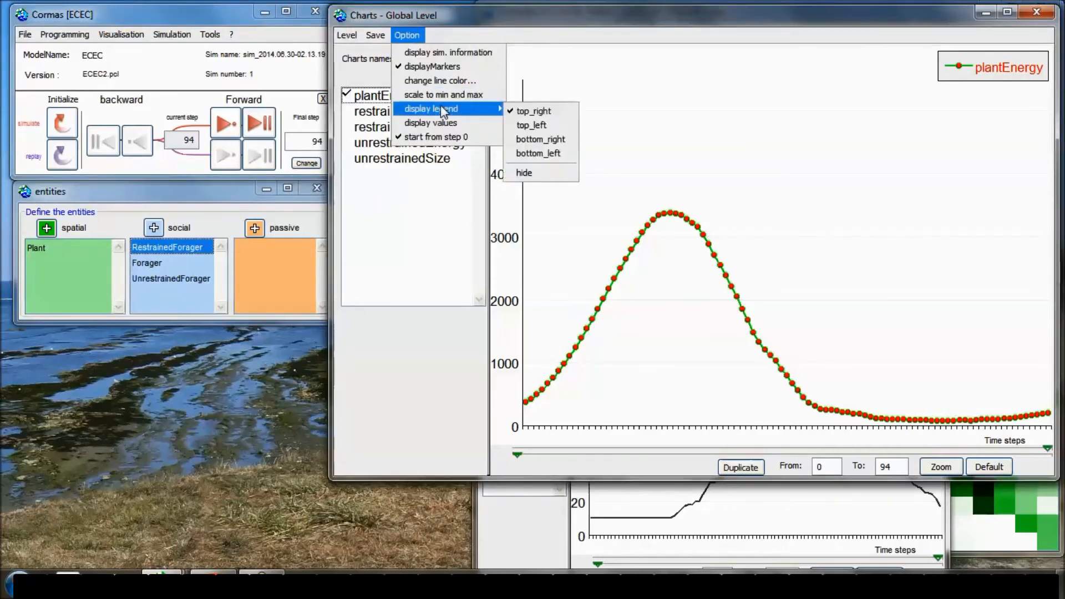
{"action": "left_click", "coordinate": [449, 121]}
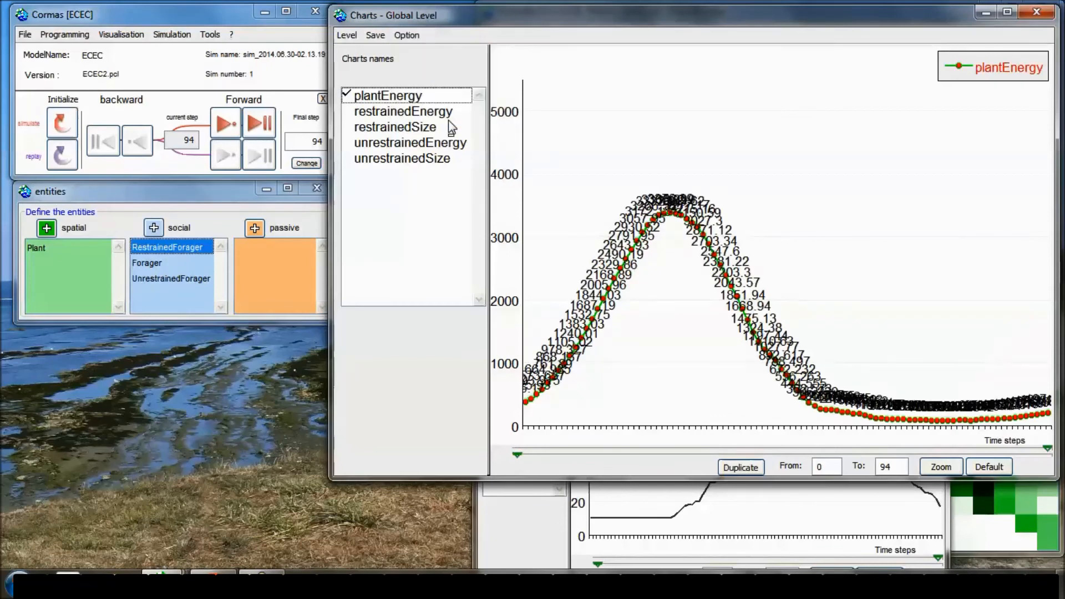
{"action": "left_click", "coordinate": [406, 35]}
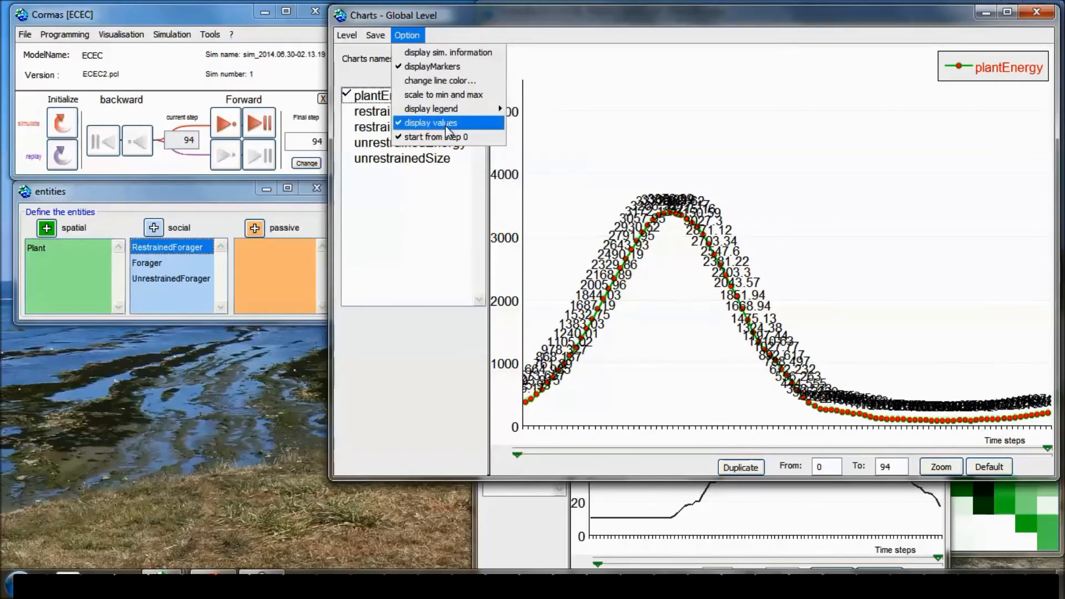
{"action": "left_click", "coordinate": [449, 123]}
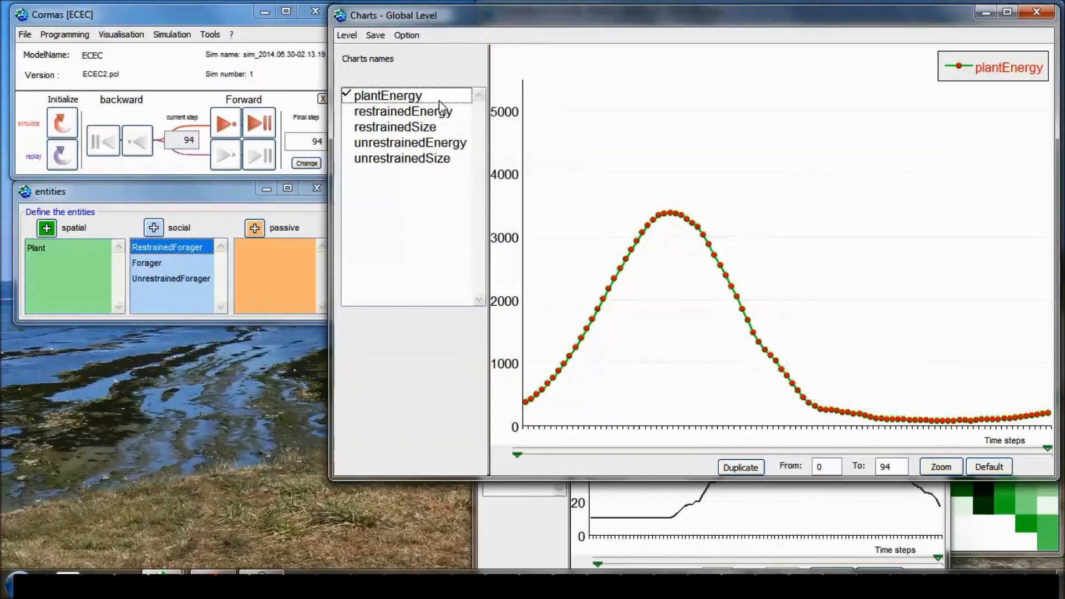
- Turn off the start from step 0 option for the plantEnergy chart
{"action": "left_click", "coordinate": [408, 35]}
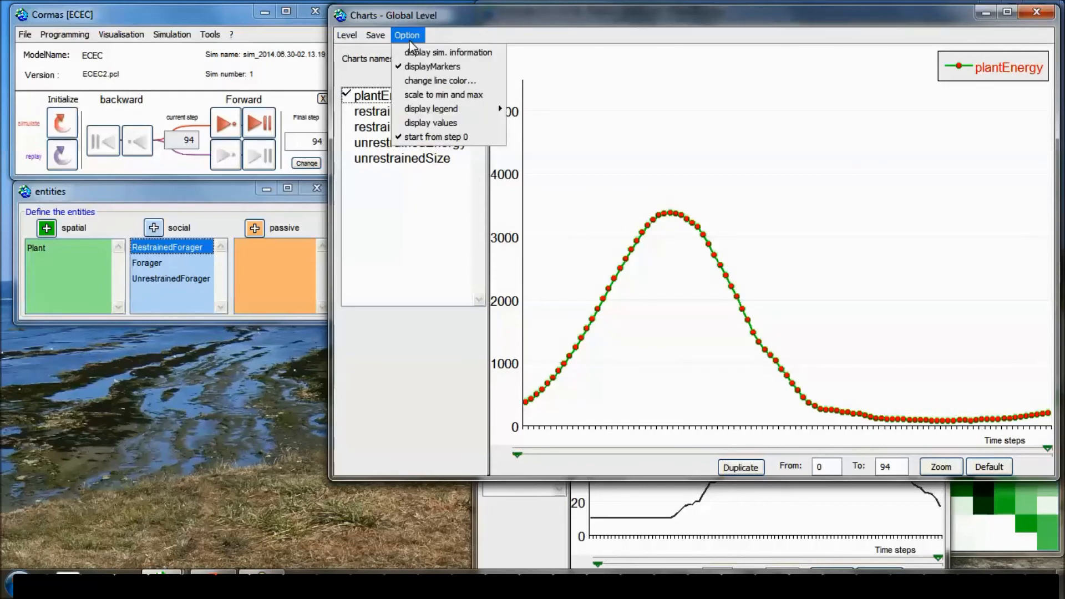
{"action": "left_click", "coordinate": [433, 142]}
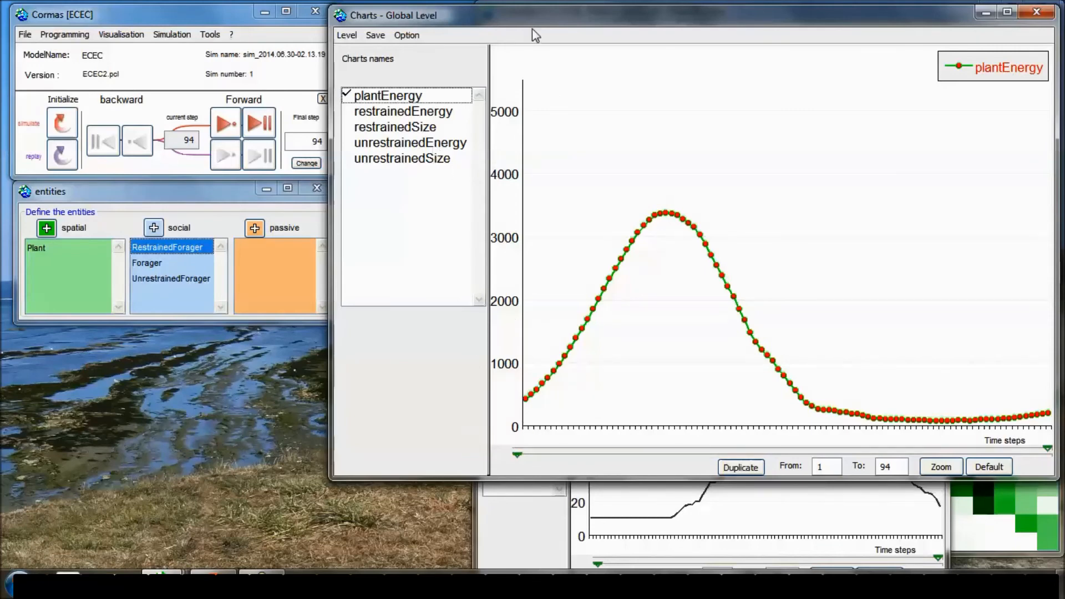
{"action": "left_click", "coordinate": [406, 35]}
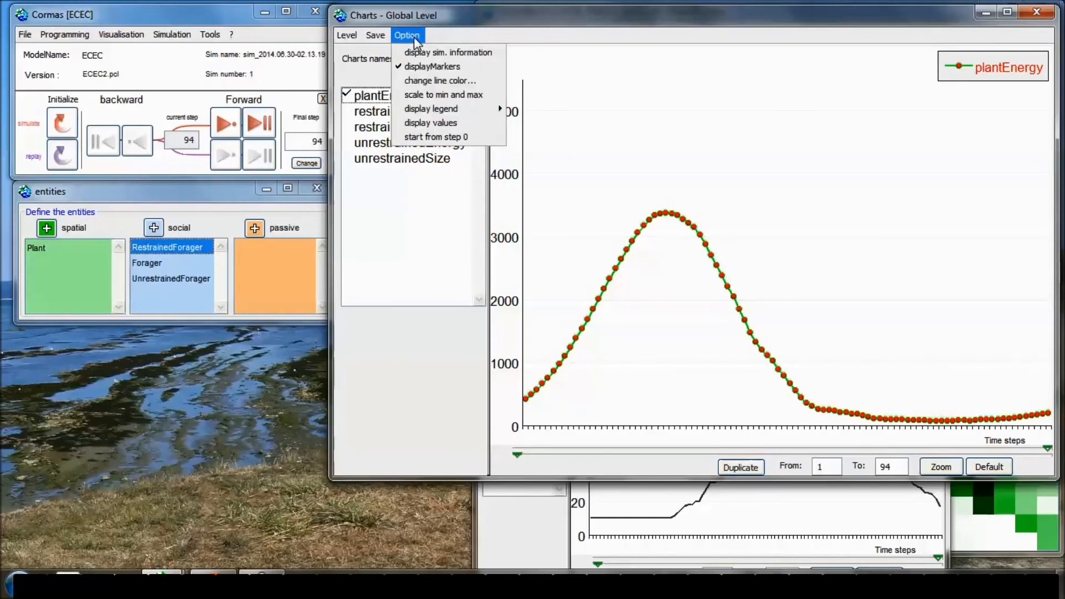
{"action": "left_click", "coordinate": [413, 37]}
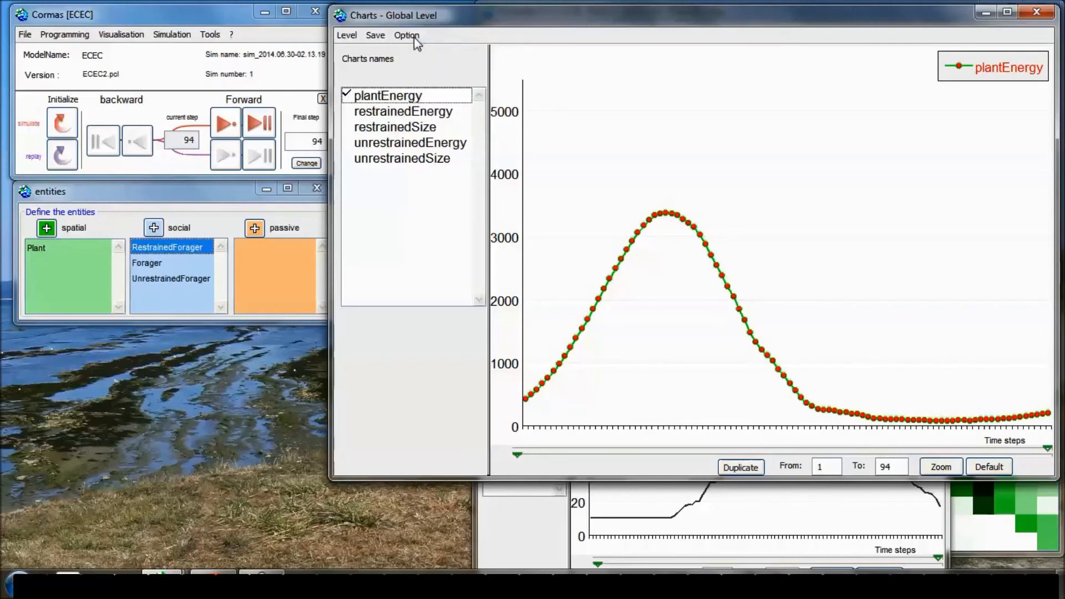
{"action": "left_click", "coordinate": [729, 467]}
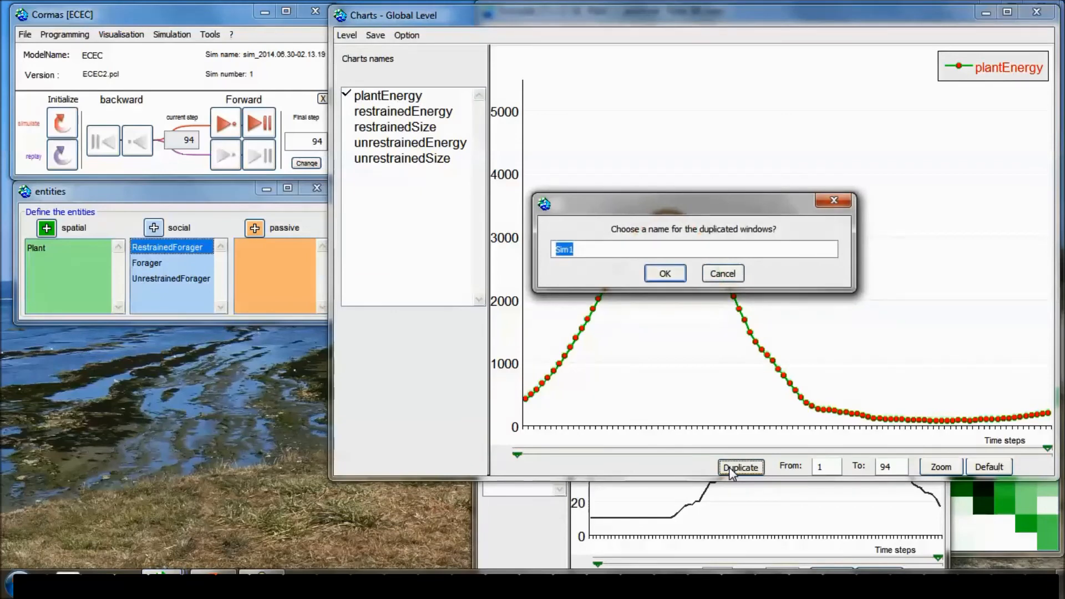
{"action": "left_click_drag", "start_coordinate": [707, 201], "coordinate": [744, 194]}
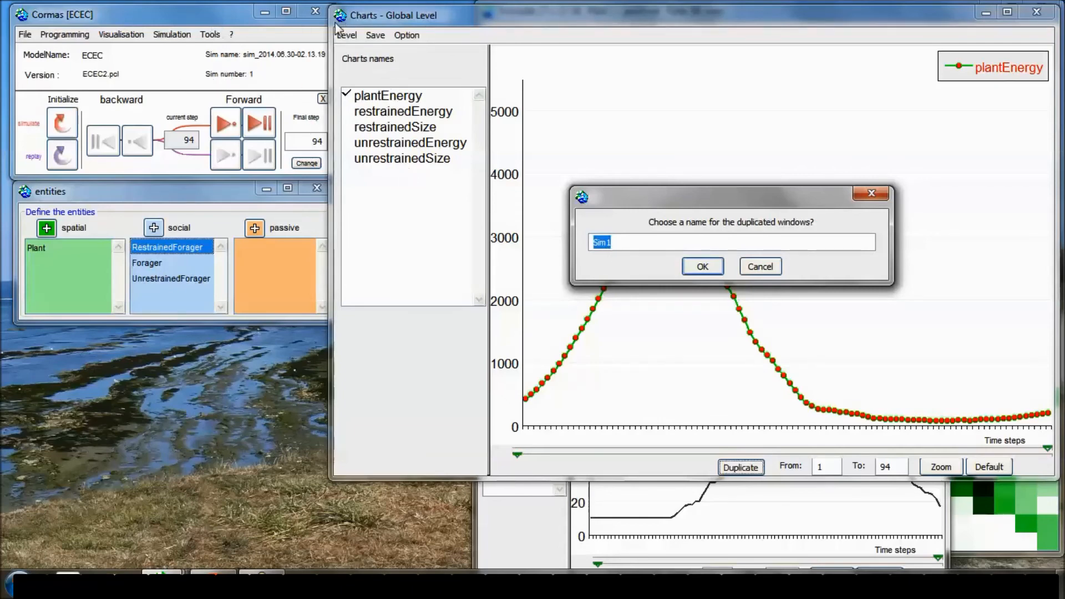
{"action": "left_click", "coordinate": [764, 269]}
- Restore the minimized Charts windows, the spatial grid view and the entities window
{"action": "left_click_drag", "start_coordinate": [193, 11], "coordinate": [400, 94]}
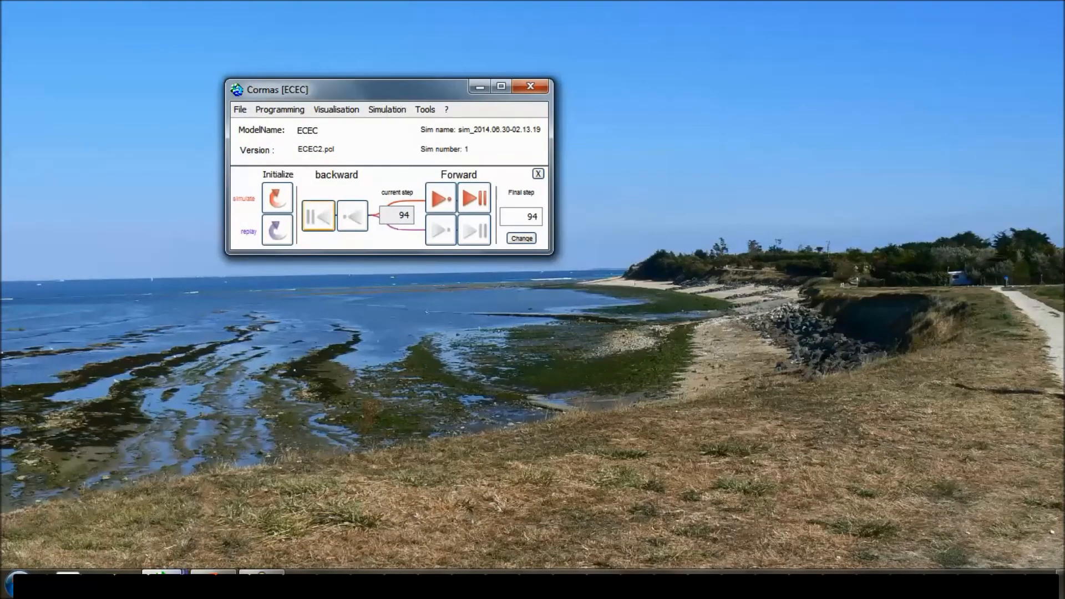
{"action": "mouse_move", "coordinate": [164, 573]}
{"action": "left_click", "coordinate": [777, 505]}
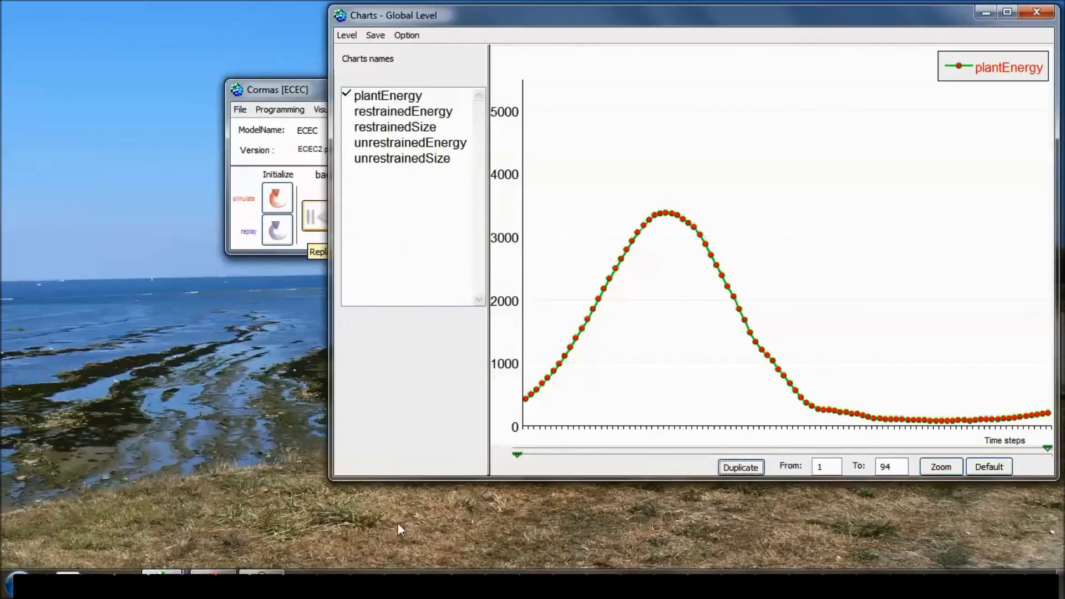
{"action": "left_click", "coordinate": [163, 572]}
{"action": "left_click", "coordinate": [923, 495]}
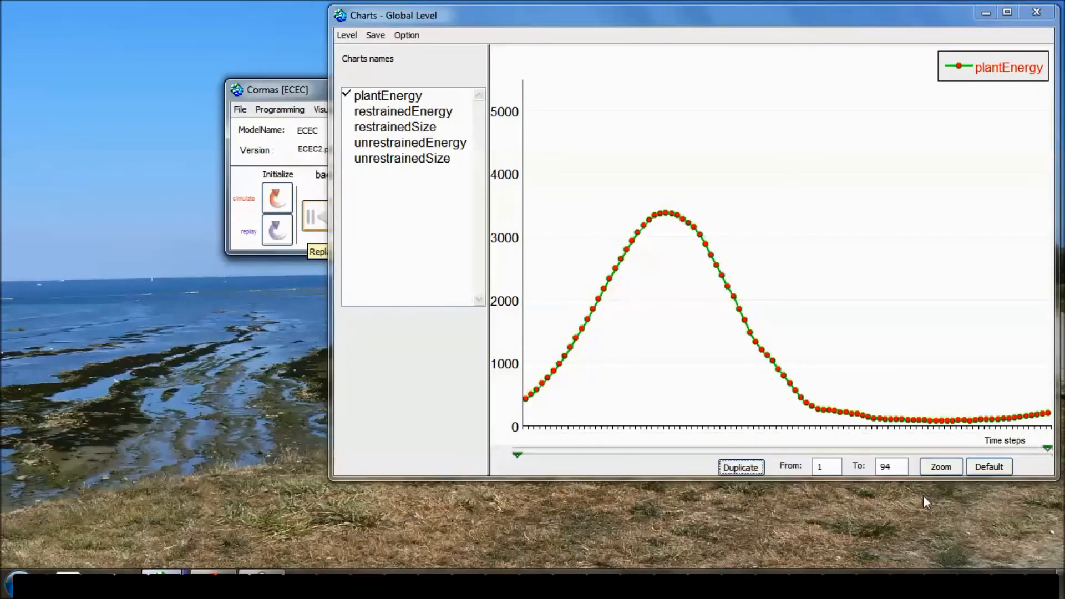
{"action": "left_click", "coordinate": [164, 574]}
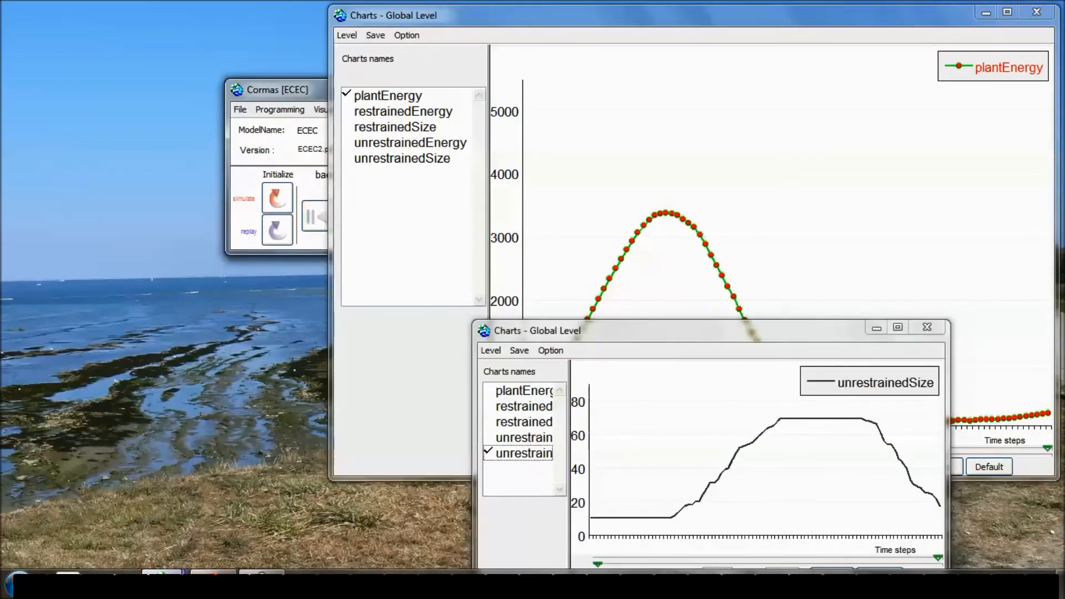
{"action": "left_click", "coordinate": [604, 516]}
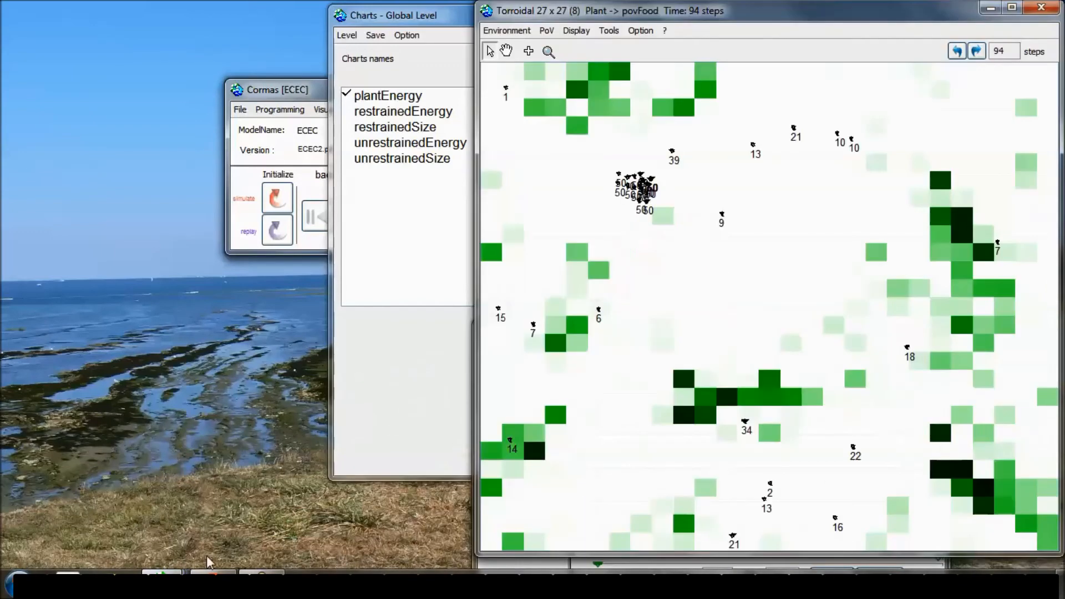
{"action": "left_click", "coordinate": [163, 572]}
{"action": "left_click", "coordinate": [419, 516]}
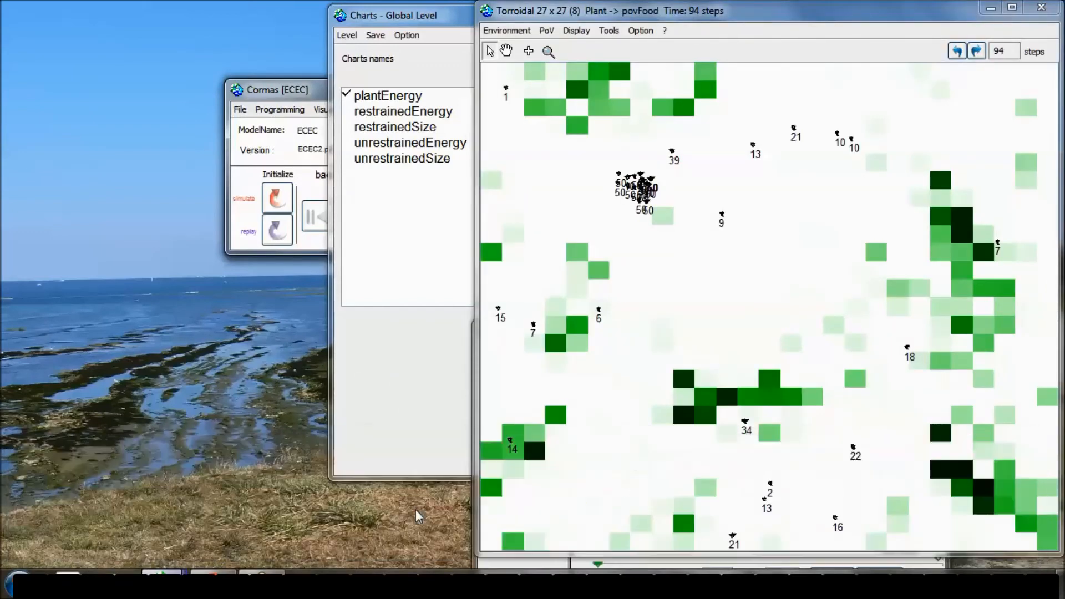
- Move the main ECEC simulation window beside the charts and bring the plantEnergy chart window to the front
{"action": "left_click", "coordinate": [287, 91]}
{"action": "left_click_drag", "start_coordinate": [287, 91], "coordinate": [228, 76]}
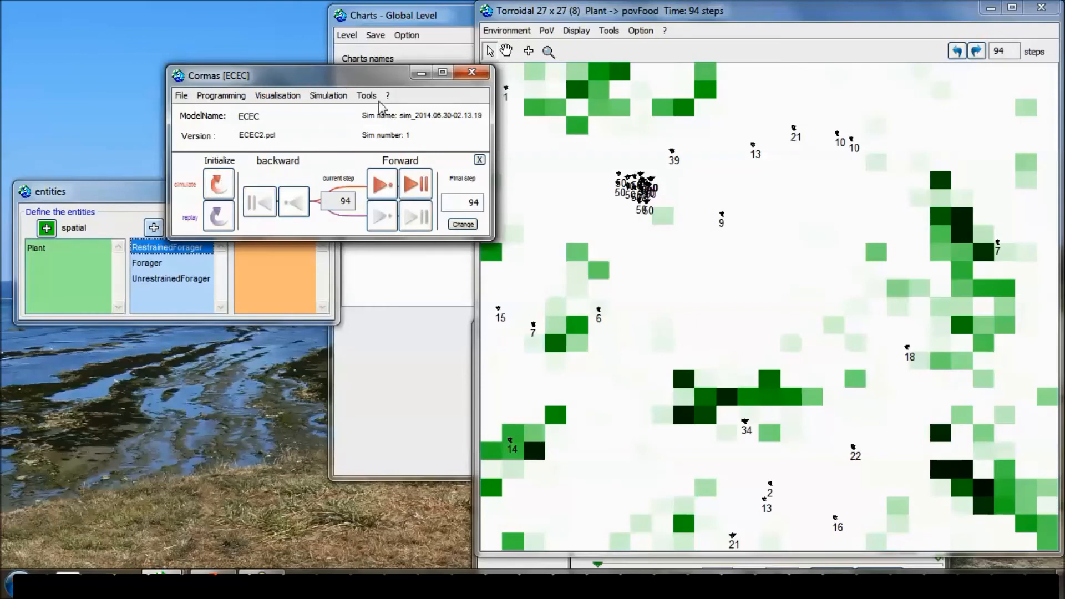
{"action": "left_click_drag", "start_coordinate": [354, 81], "coordinate": [210, 54]}
{"action": "left_click", "coordinate": [437, 22]}
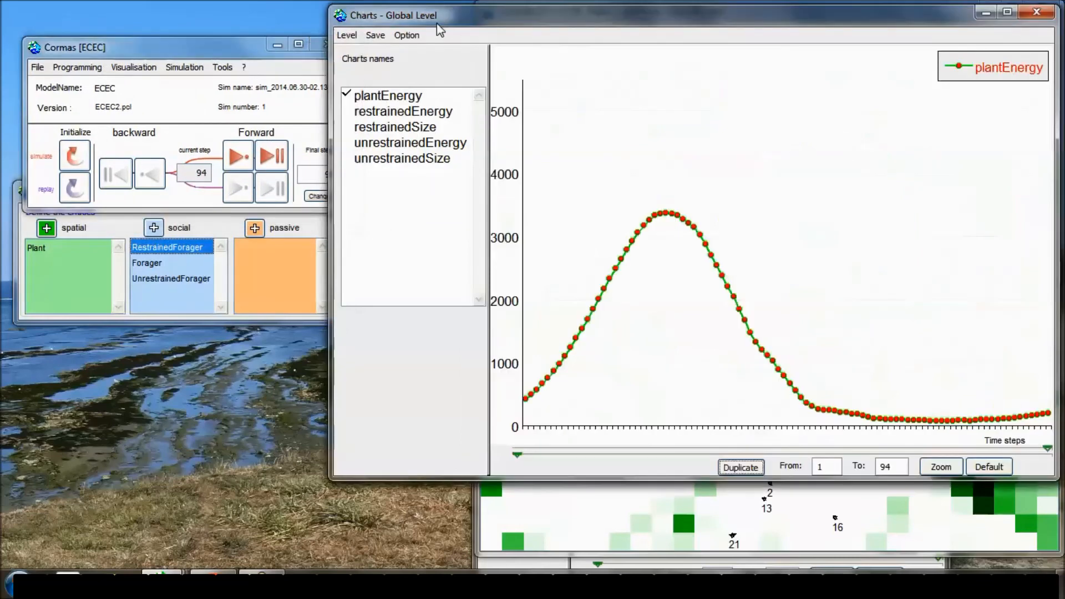
- Duplicate the plantEnergy chart window under the name Sim1 and place the copy over the original chart's lower part
{"action": "left_click", "coordinate": [739, 466]}
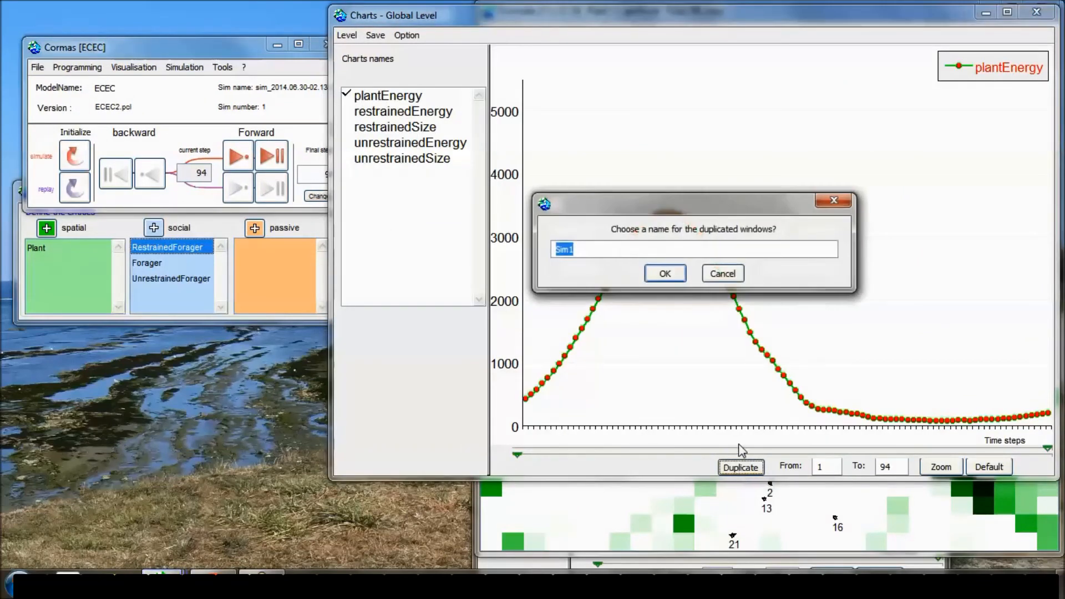
{"action": "left_click", "coordinate": [669, 275]}
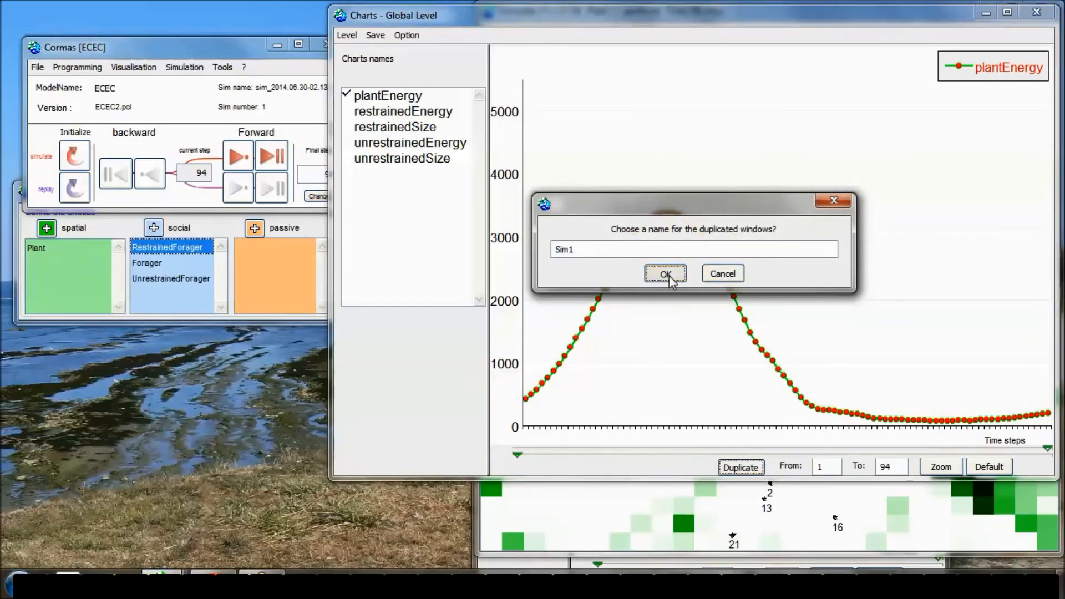
{"action": "left_click_drag", "start_coordinate": [460, 156], "coordinate": [703, 225]}
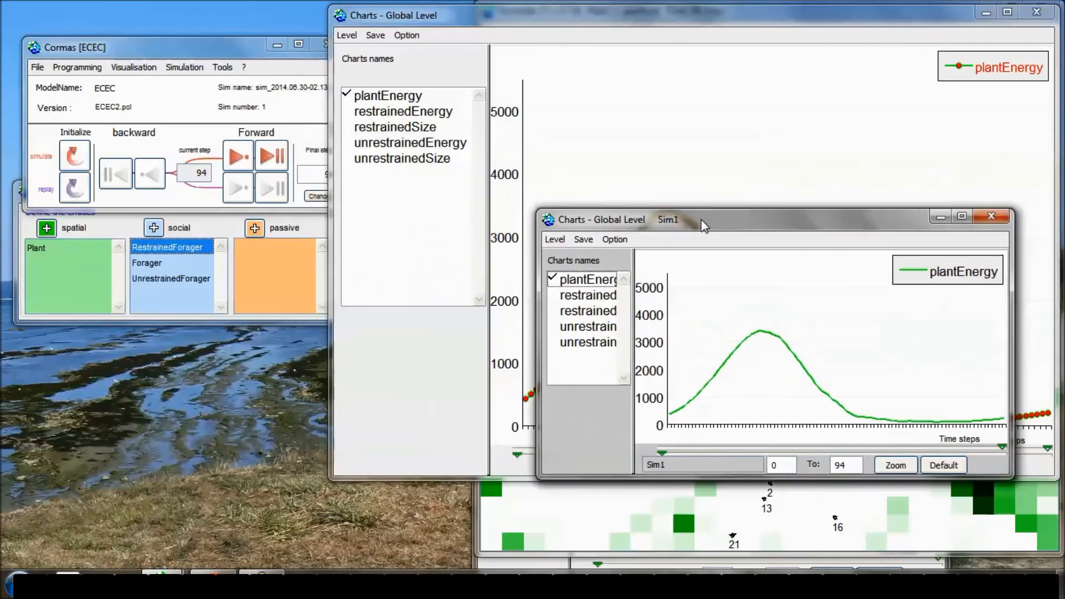
- Initialize a new simulation with homogeneousEnv, the step: control method, all probes recorded and a final step of 94
{"action": "left_click", "coordinate": [72, 158]}
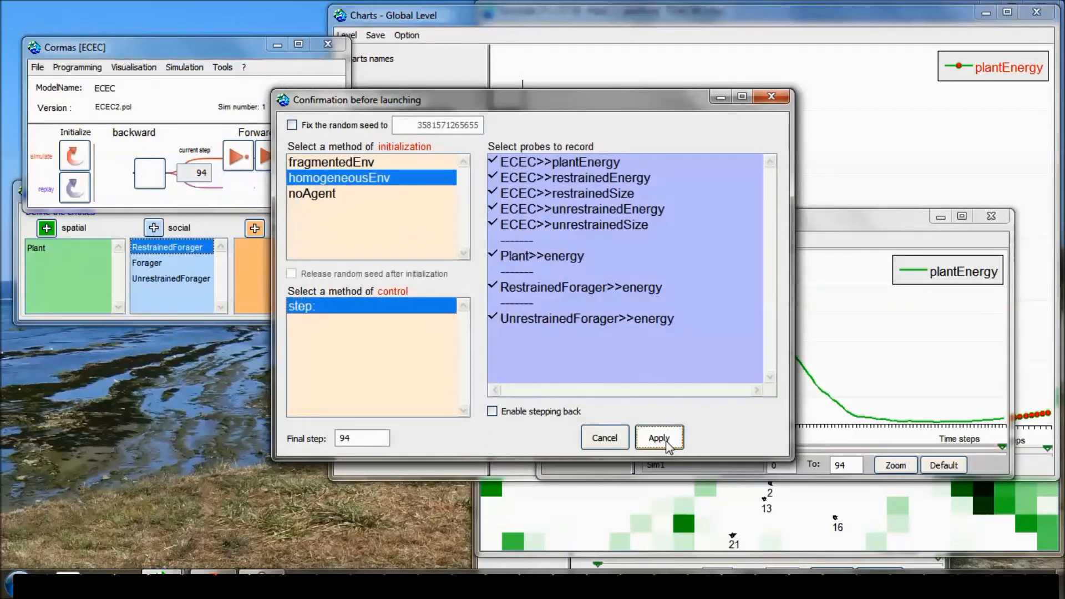
{"action": "left_click", "coordinate": [660, 435]}
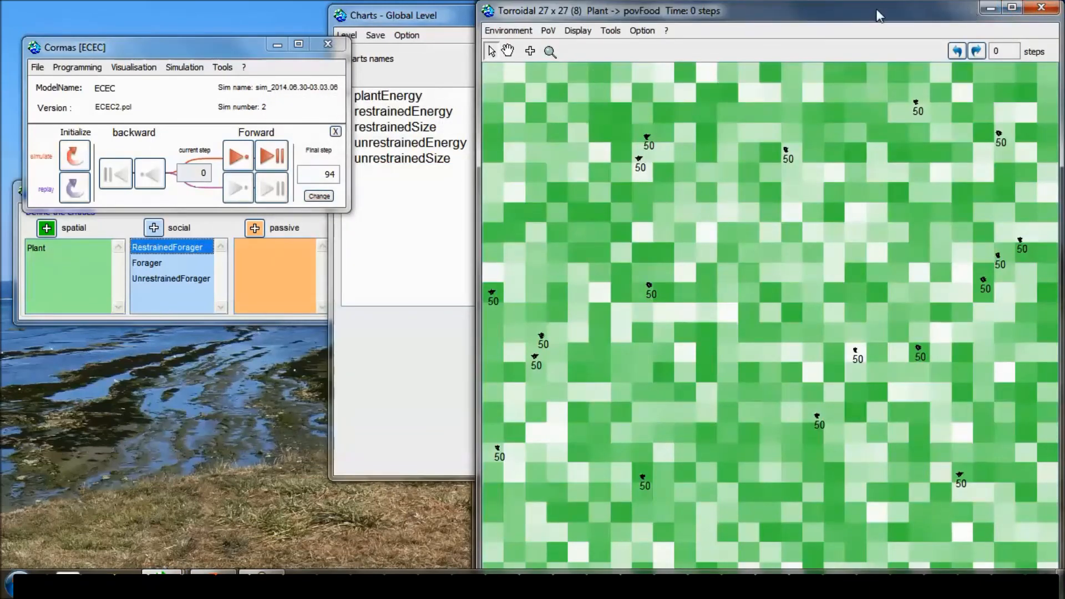
- Close the spatial grid window and the unrestrainedSize chart window
{"action": "left_click", "coordinate": [1038, 11]}
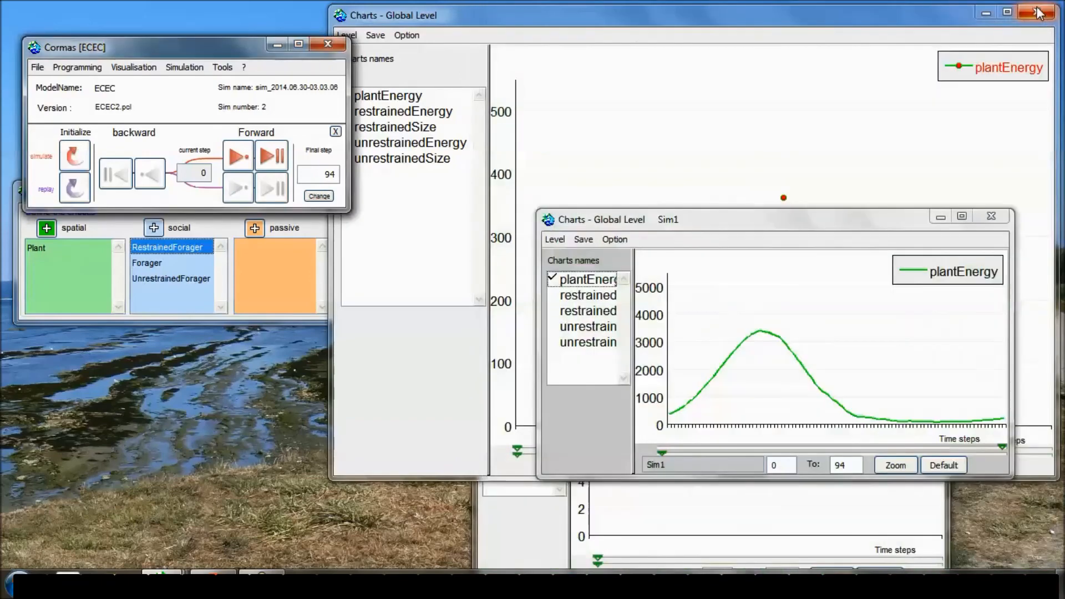
{"action": "left_click", "coordinate": [530, 536]}
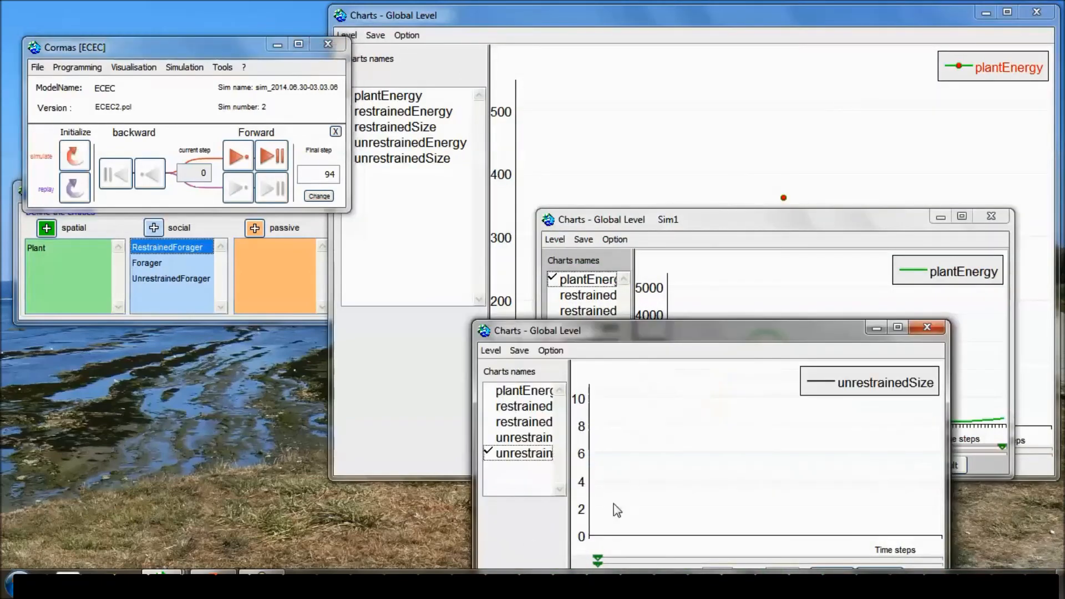
{"action": "left_click", "coordinate": [926, 328]}
- Bring the original plantEnergy chart in front of the Sim1 copy and run the new simulation to its final step
{"action": "left_click_drag", "start_coordinate": [852, 222], "coordinate": [906, 288]}
{"action": "left_click", "coordinate": [749, 33]}
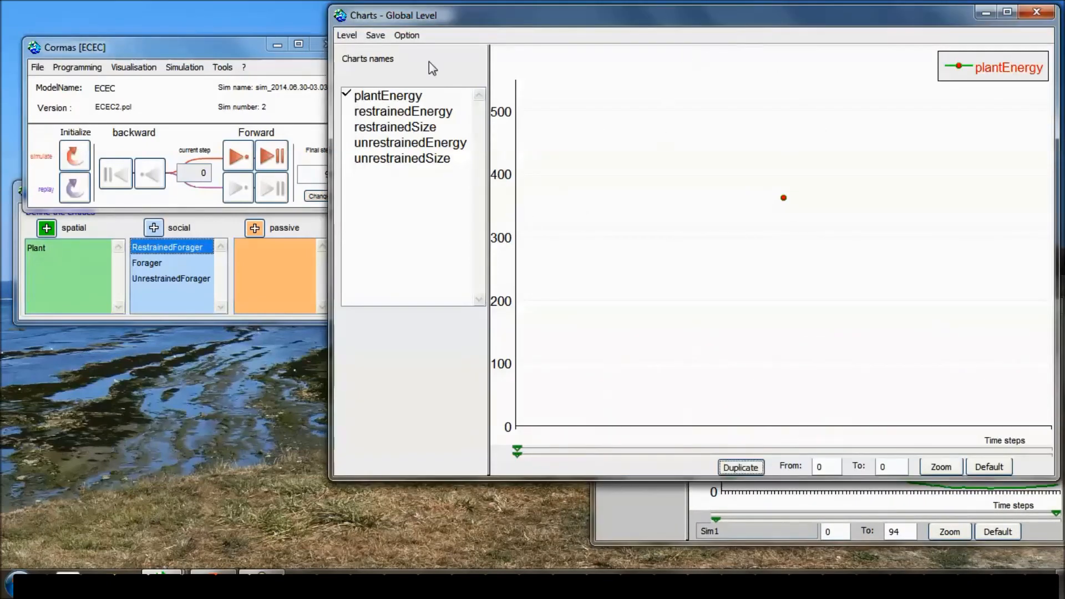
{"action": "left_click", "coordinate": [189, 46]}
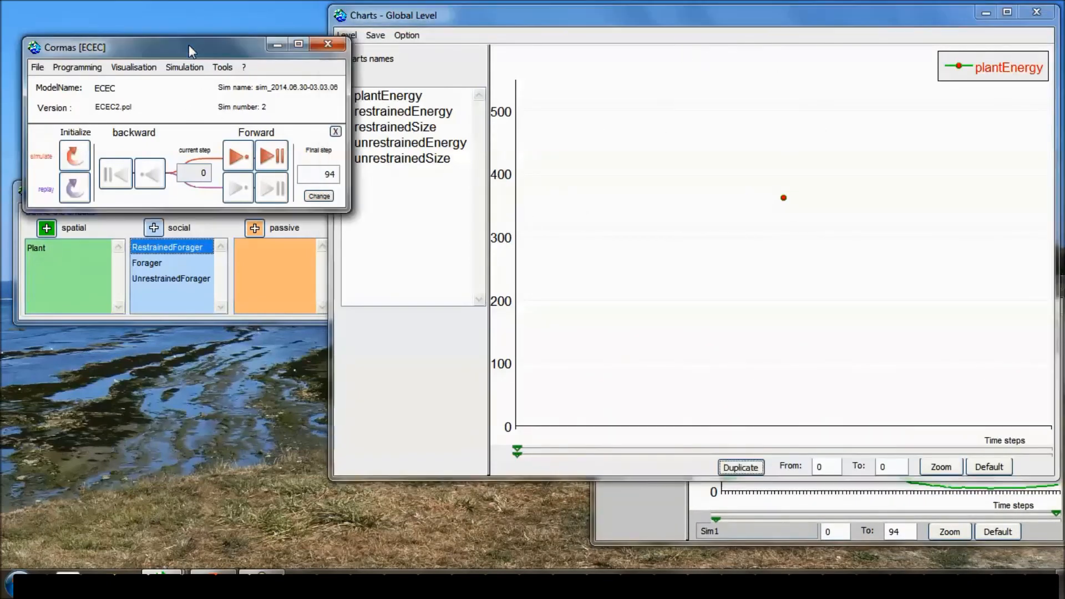
{"action": "left_click", "coordinate": [280, 161]}
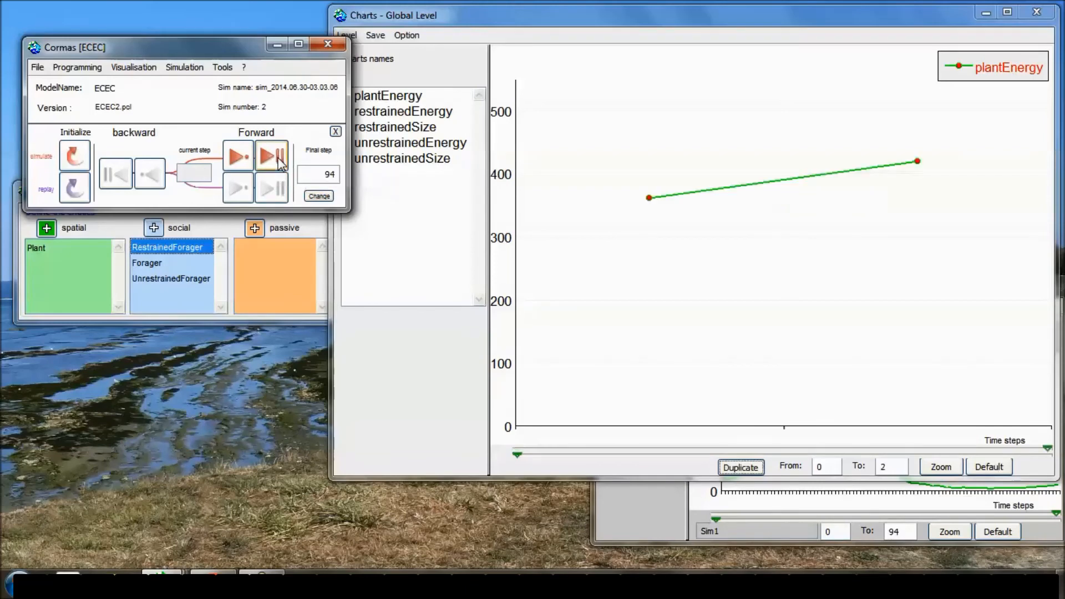
- Rearrange the original plantEnergy chart and the Sim1 chart so that the curves of both simulations can be compared
{"action": "left_click", "coordinate": [627, 500]}
{"action": "left_click_drag", "start_coordinate": [766, 293], "coordinate": [773, 345]}
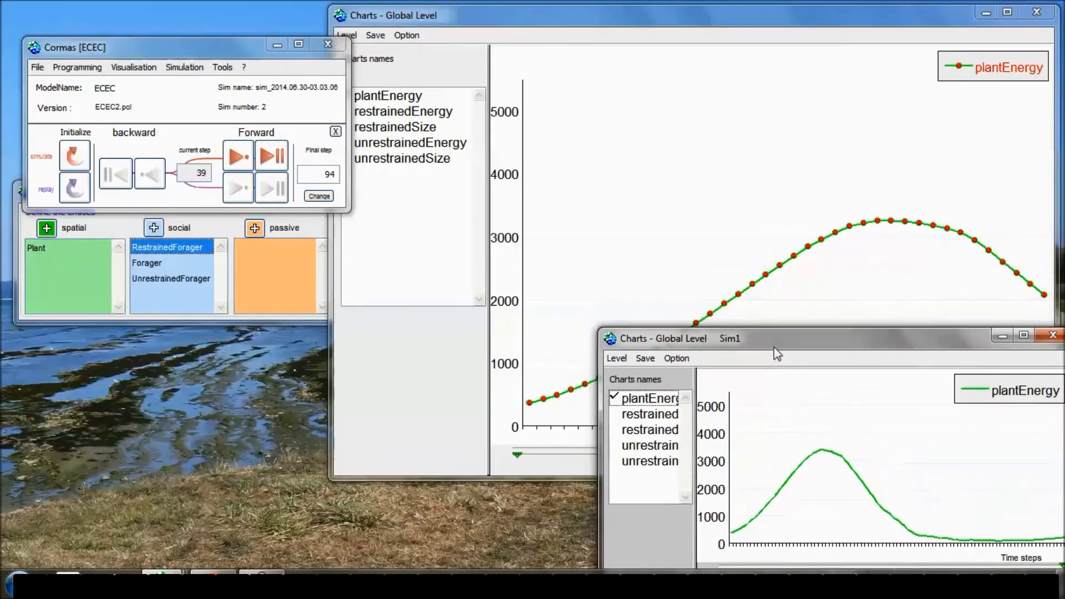
{"action": "left_click_drag", "start_coordinate": [666, 26], "coordinate": [443, 24]}
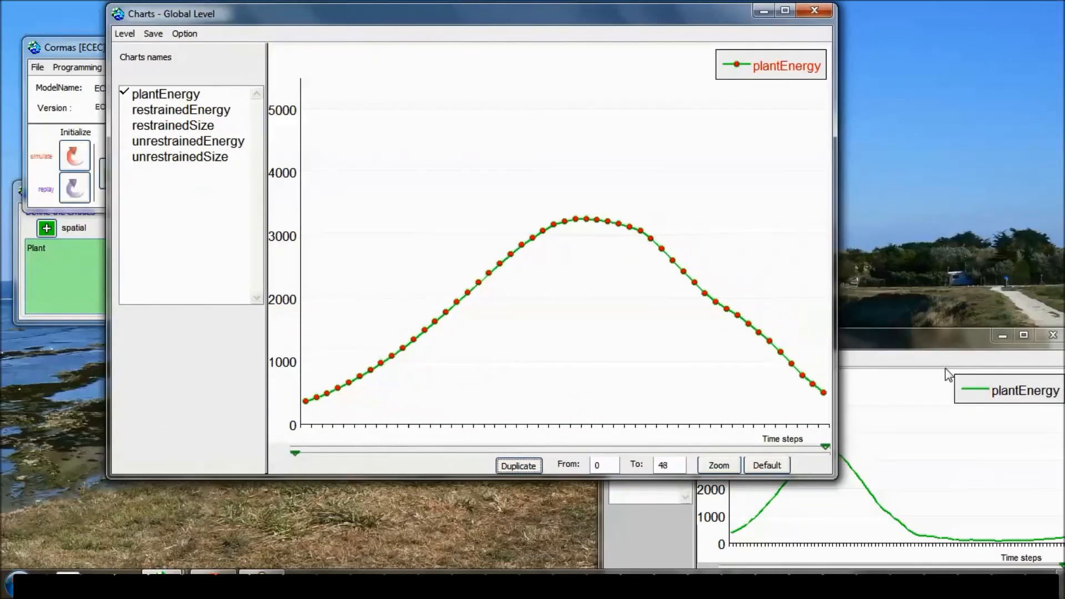
{"action": "left_click_drag", "start_coordinate": [871, 335], "coordinate": [875, 74]}
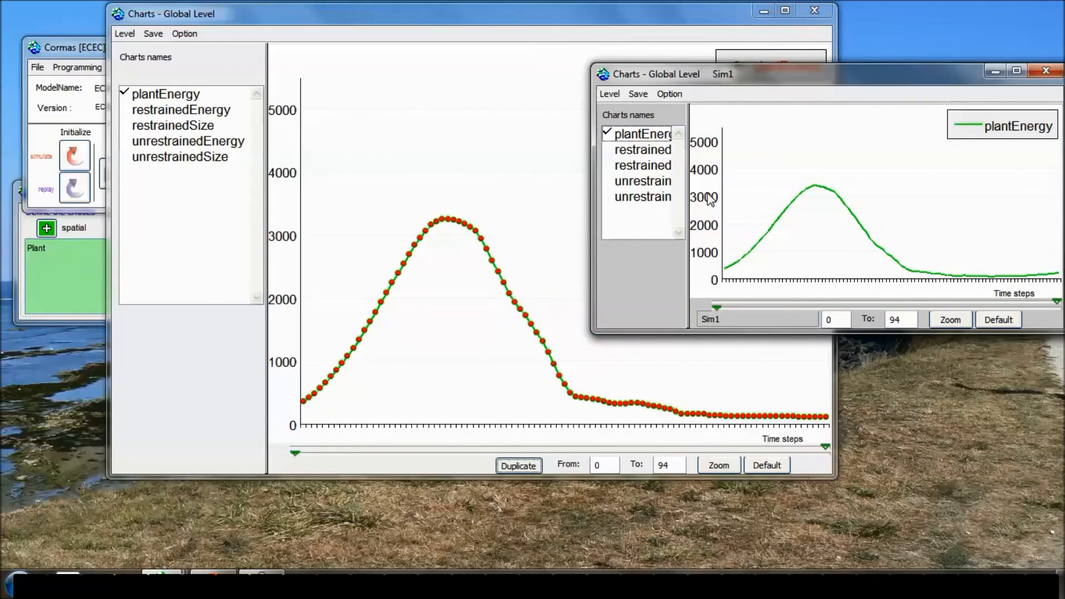
{"action": "left_click_drag", "start_coordinate": [732, 75], "coordinate": [502, 128]}
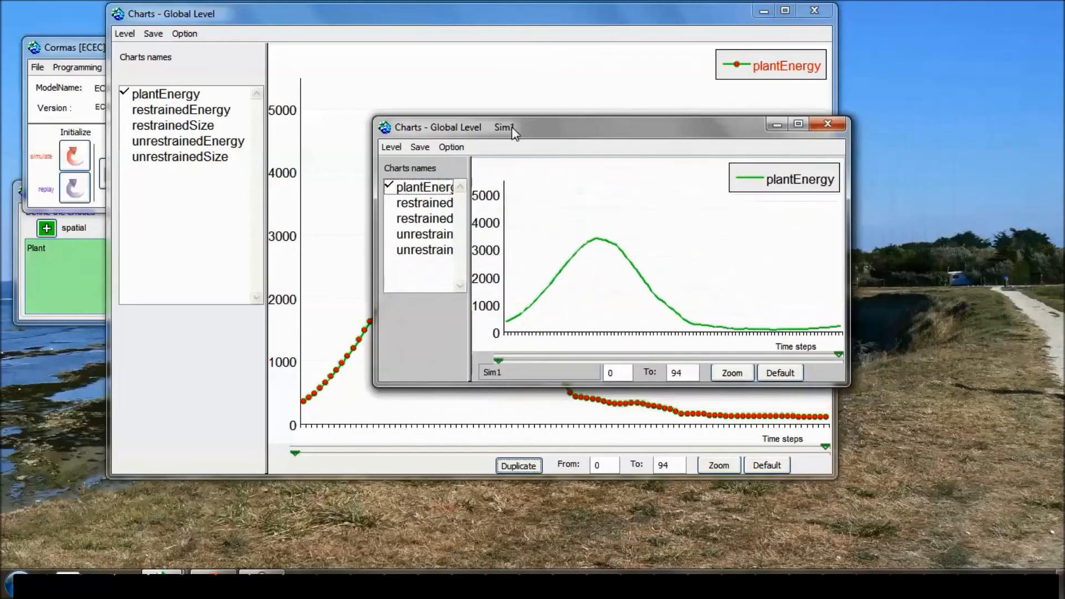
{"action": "left_click_drag", "start_coordinate": [317, 20], "coordinate": [539, 94]}
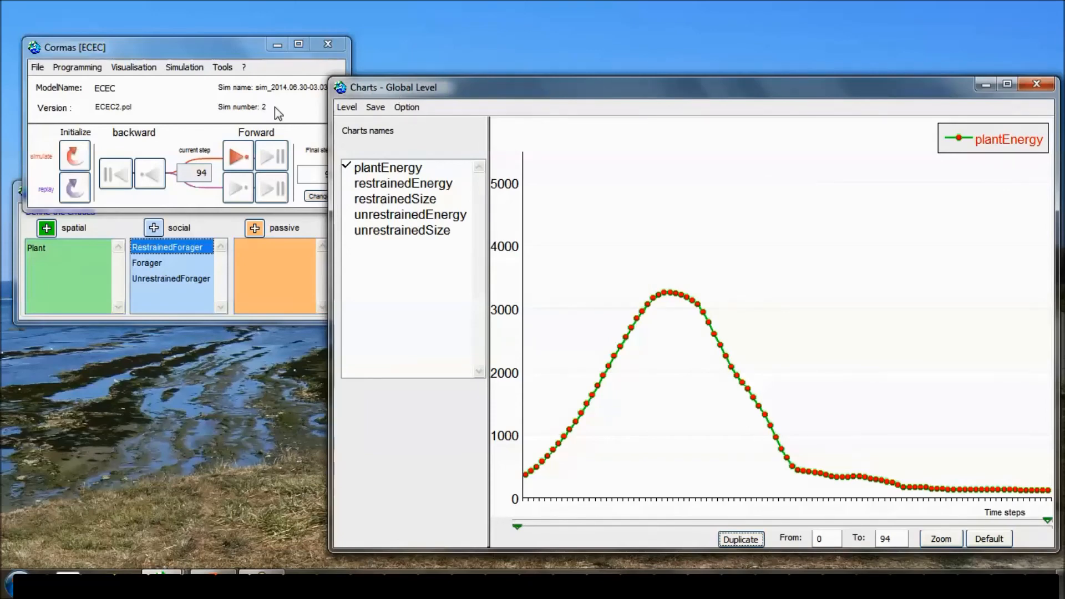
{"action": "left_click_drag", "start_coordinate": [483, 84], "coordinate": [220, 41]}
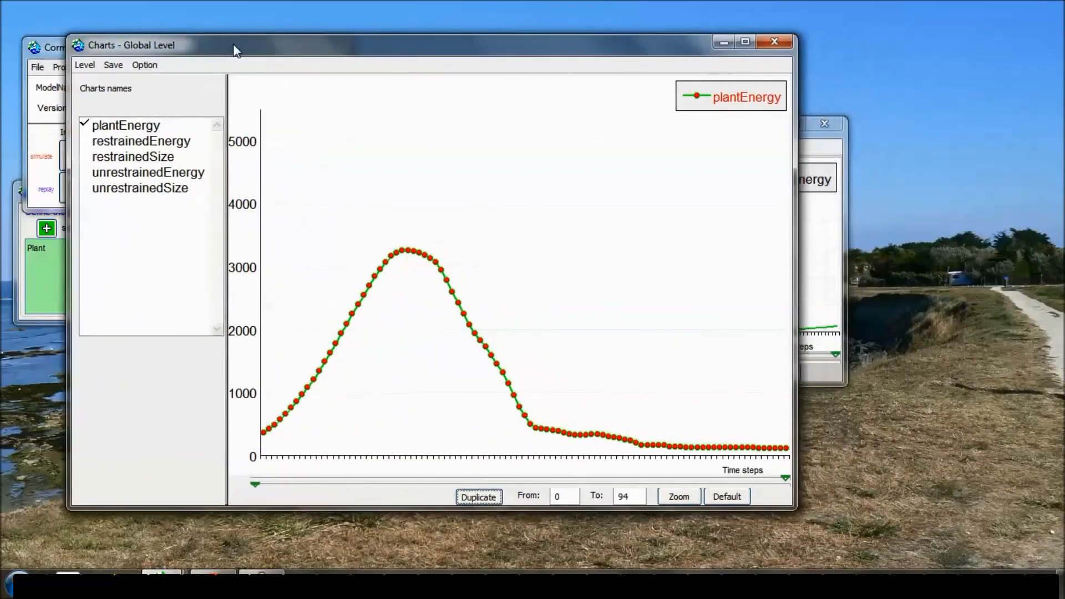
{"action": "left_click", "coordinate": [842, 151]}
{"action": "left_click_drag", "start_coordinate": [715, 138], "coordinate": [821, 94]}
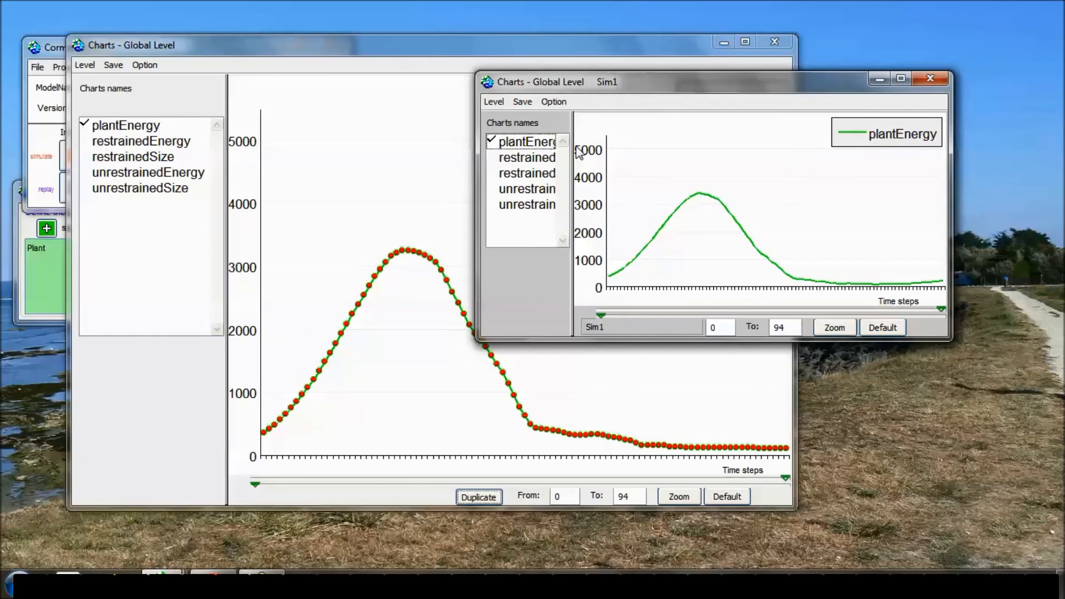
- Try the top_left legend position in the Sim1 chart and hide the legend
{"action": "left_click", "coordinate": [525, 103]}
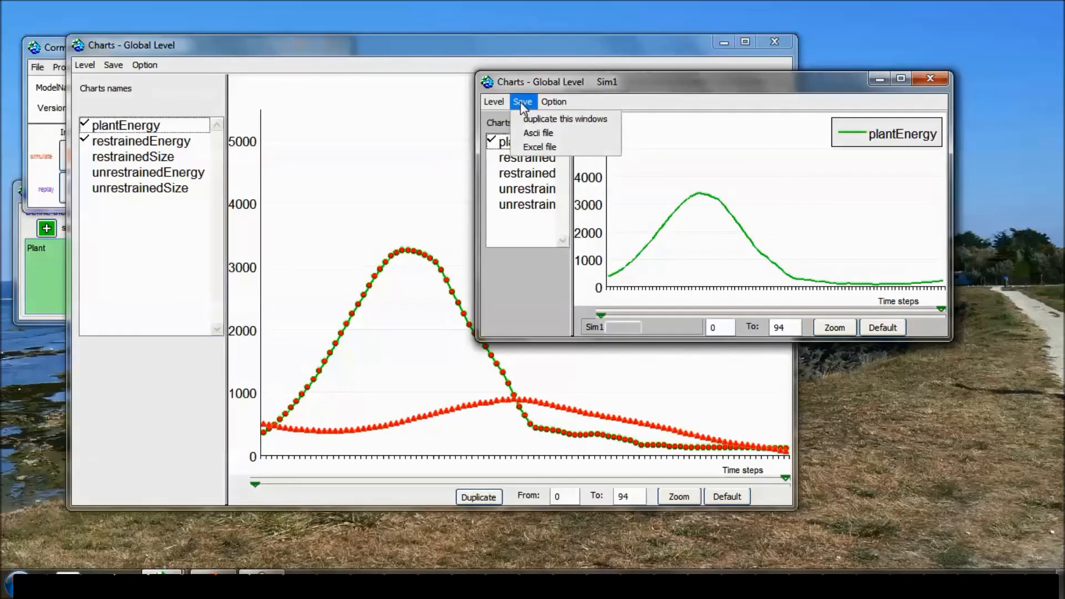
{"action": "mouse_move", "coordinate": [571, 110]}
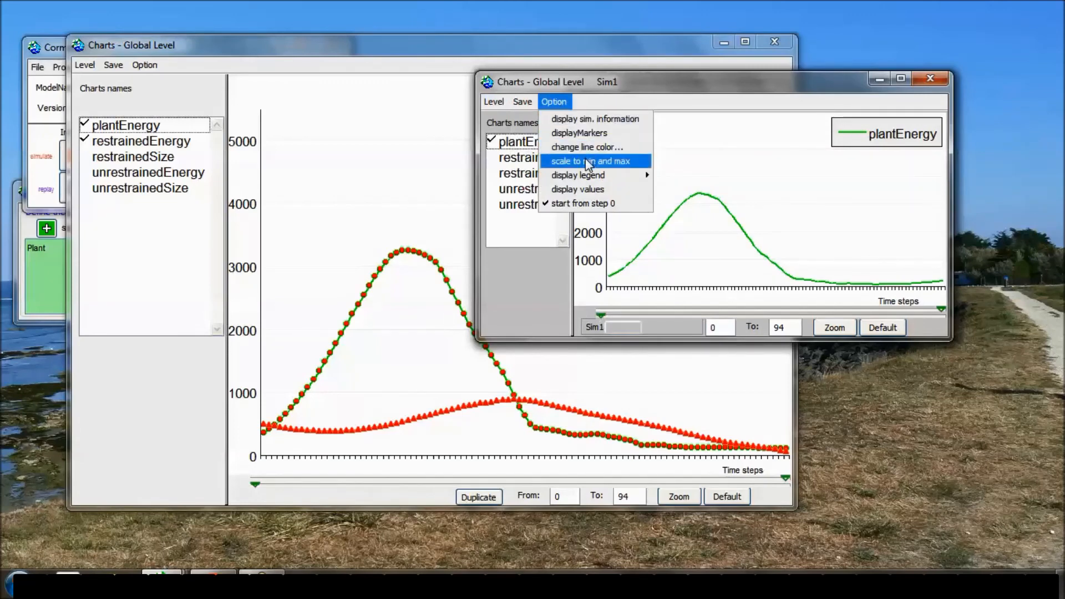
{"action": "mouse_move", "coordinate": [591, 176]}
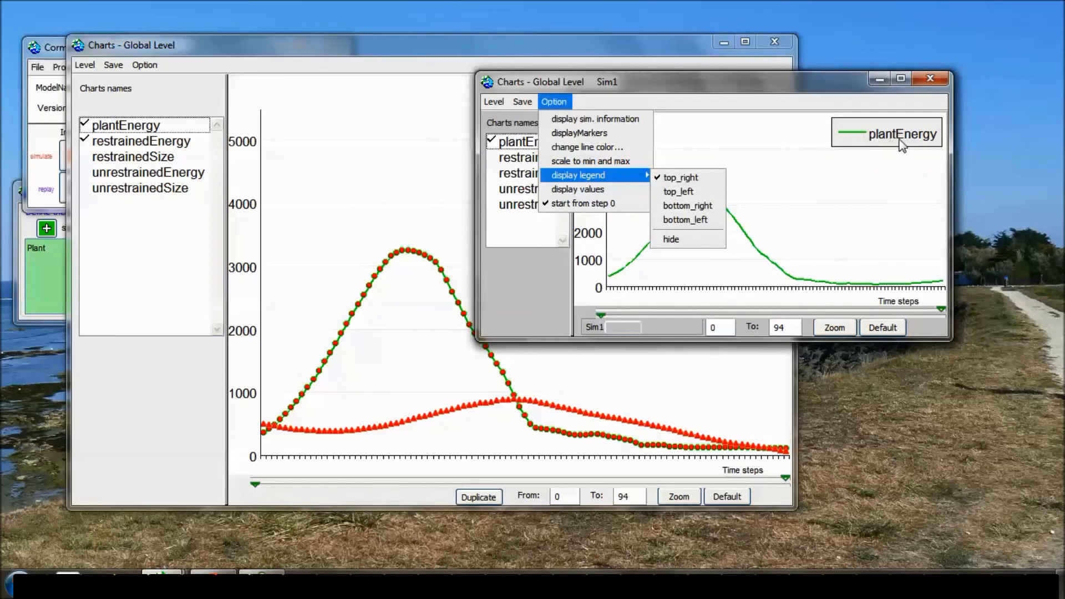
{"action": "left_click", "coordinate": [688, 191]}
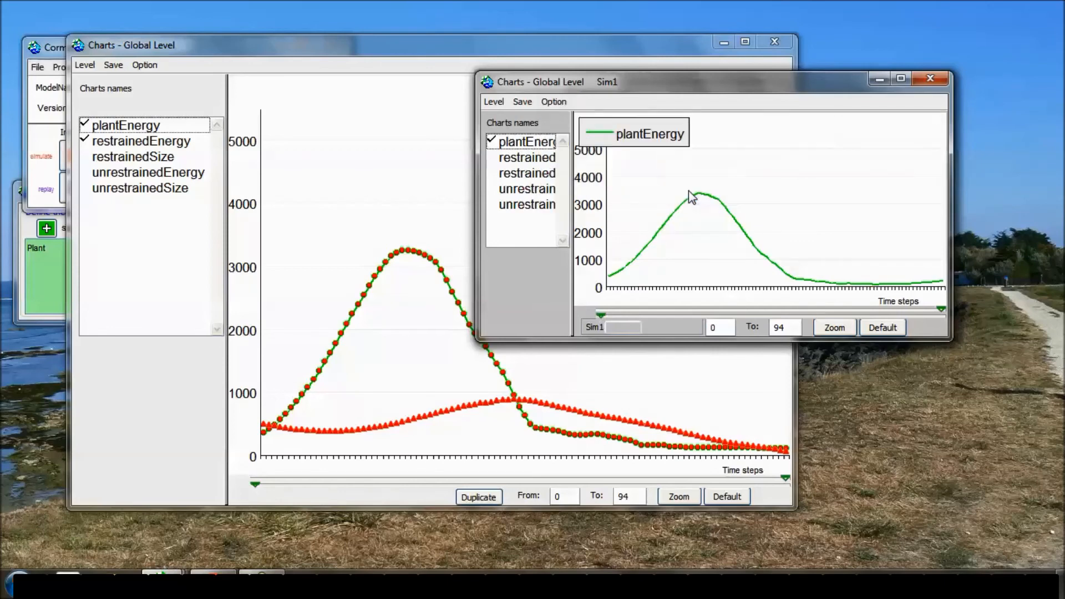
{"action": "left_click", "coordinate": [553, 101]}
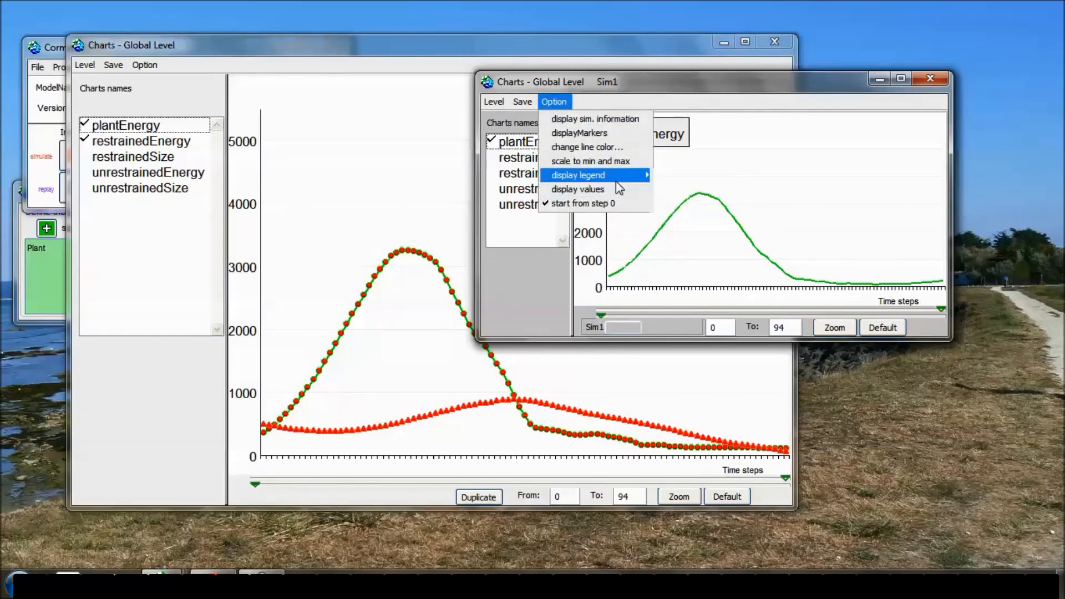
{"action": "mouse_move", "coordinate": [621, 175]}
{"action": "left_click", "coordinate": [700, 240]}
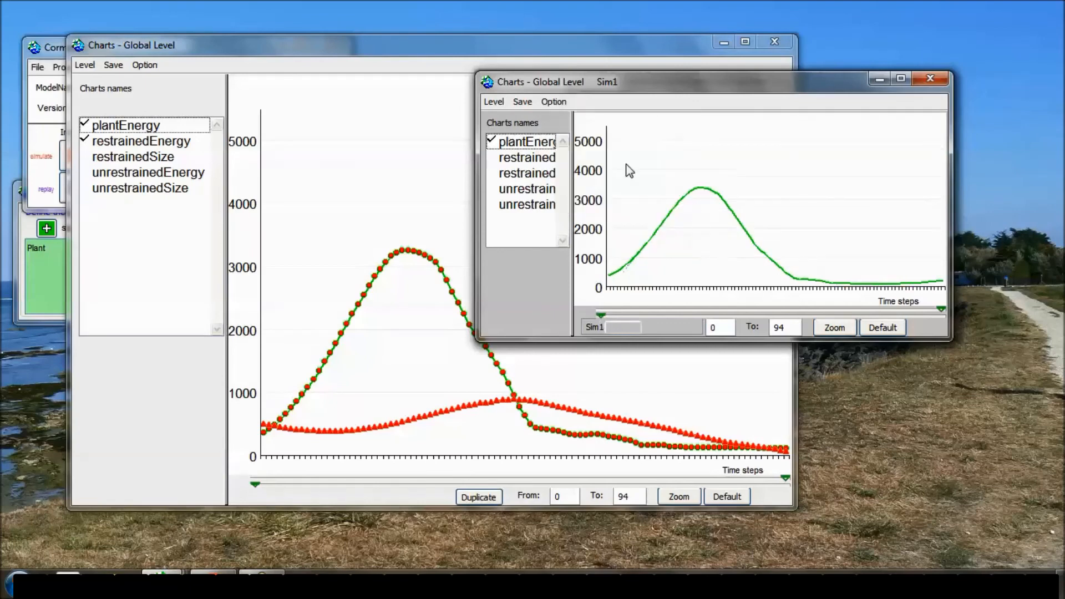
- Display the Sim1 chart's legend at bottom_right
{"action": "left_click", "coordinate": [549, 102]}
{"action": "mouse_move", "coordinate": [599, 176]}
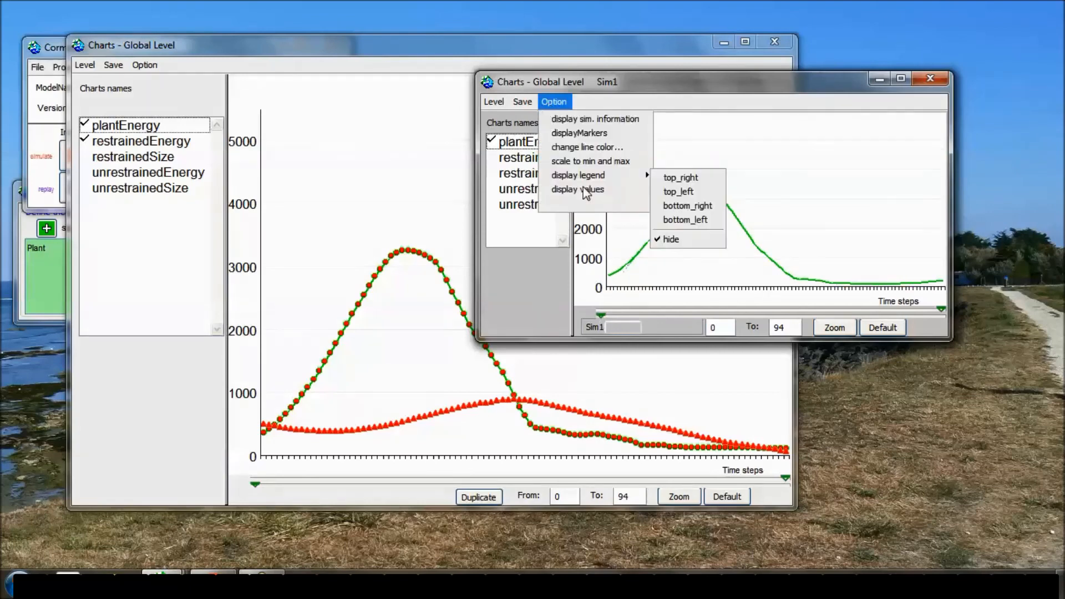
{"action": "left_click", "coordinate": [691, 206]}
- Scale the Sim1 chart to its min and max values and enlarge its window
{"action": "left_click", "coordinate": [554, 102]}
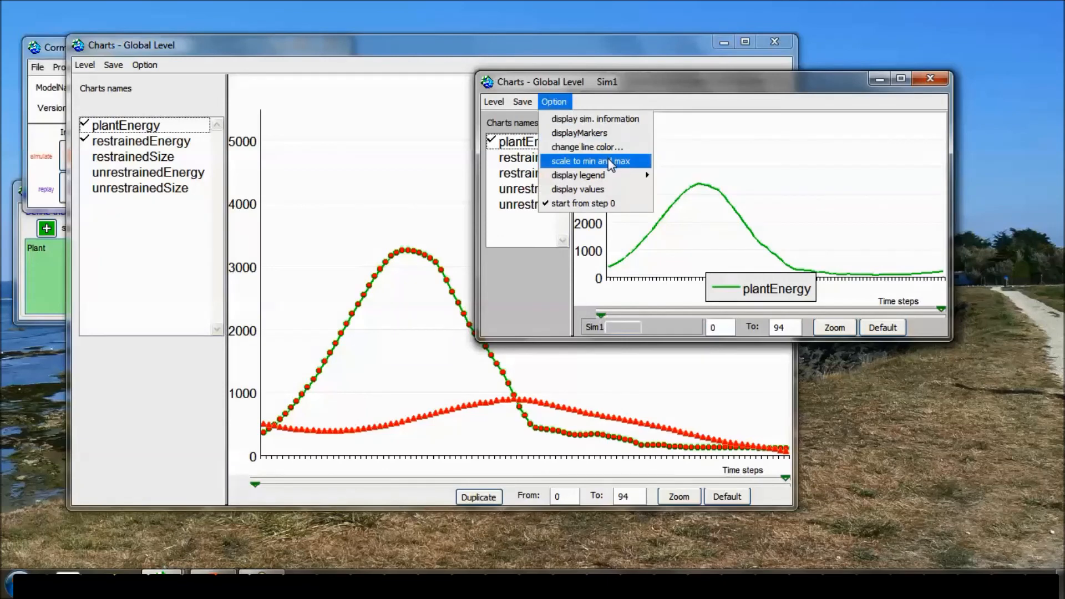
{"action": "mouse_move", "coordinate": [610, 175]}
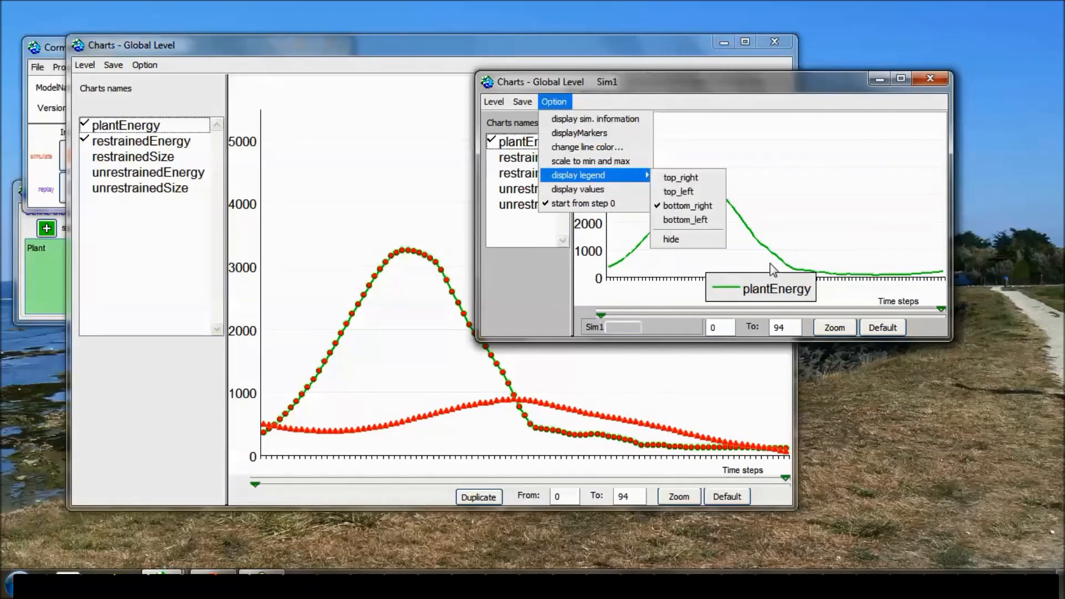
{"action": "left_click", "coordinate": [607, 162]}
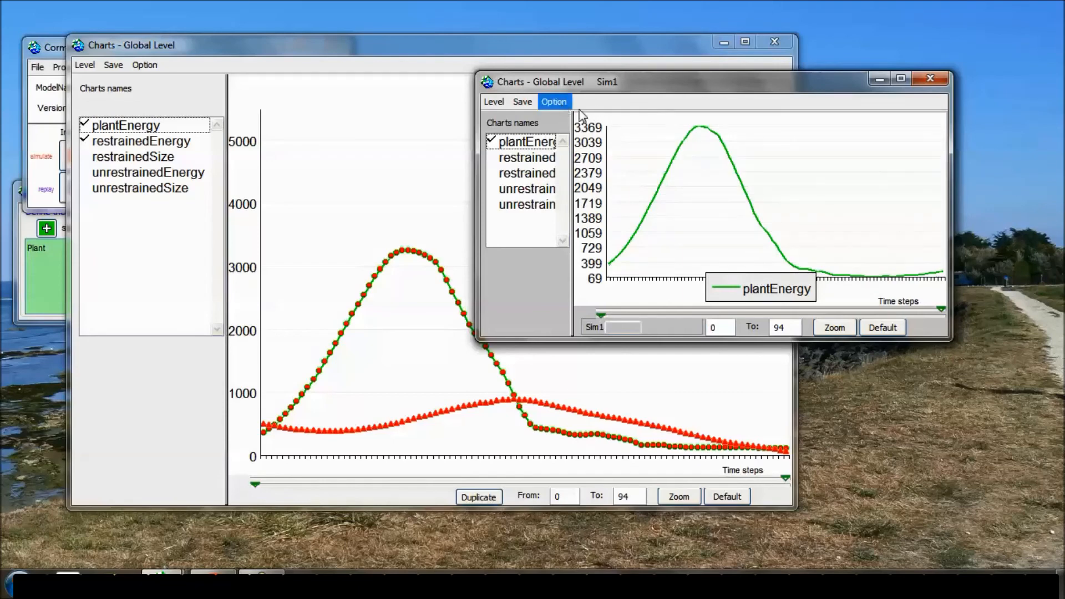
{"action": "left_click_drag", "start_coordinate": [946, 335], "coordinate": [1003, 416]}
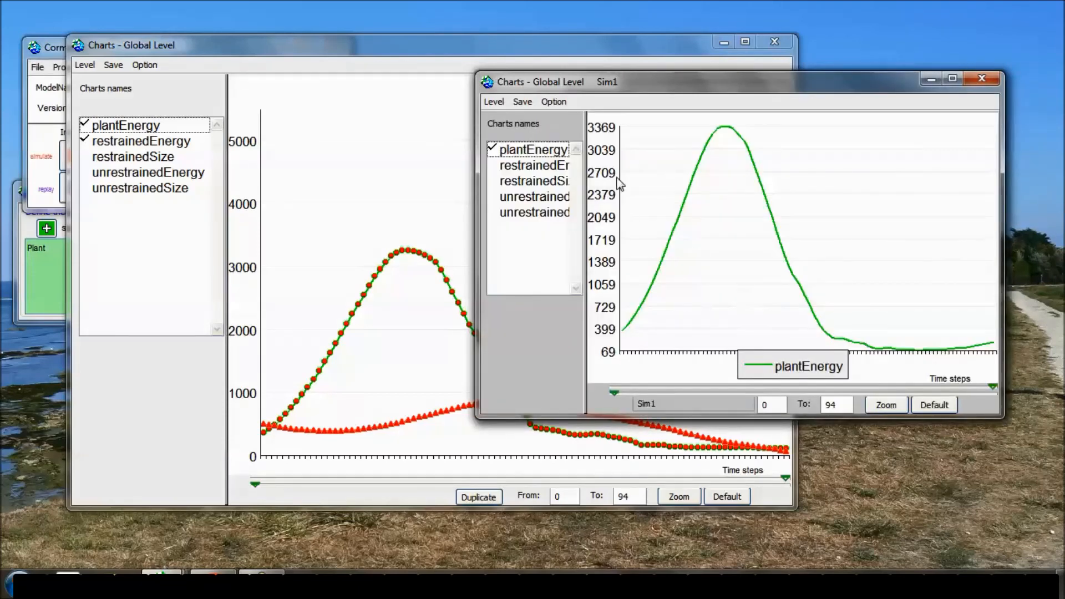
- Display the simulation information of the Sim1 chart and move that information window off the original chart
{"action": "left_click", "coordinate": [553, 102]}
{"action": "mouse_move", "coordinate": [591, 182]}
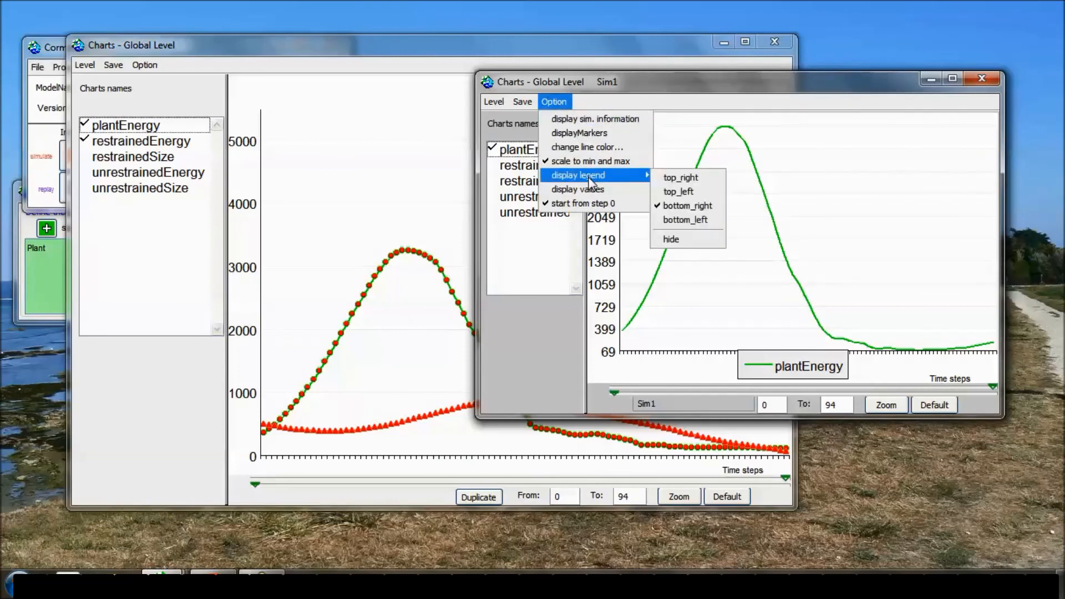
{"action": "left_click", "coordinate": [597, 121]}
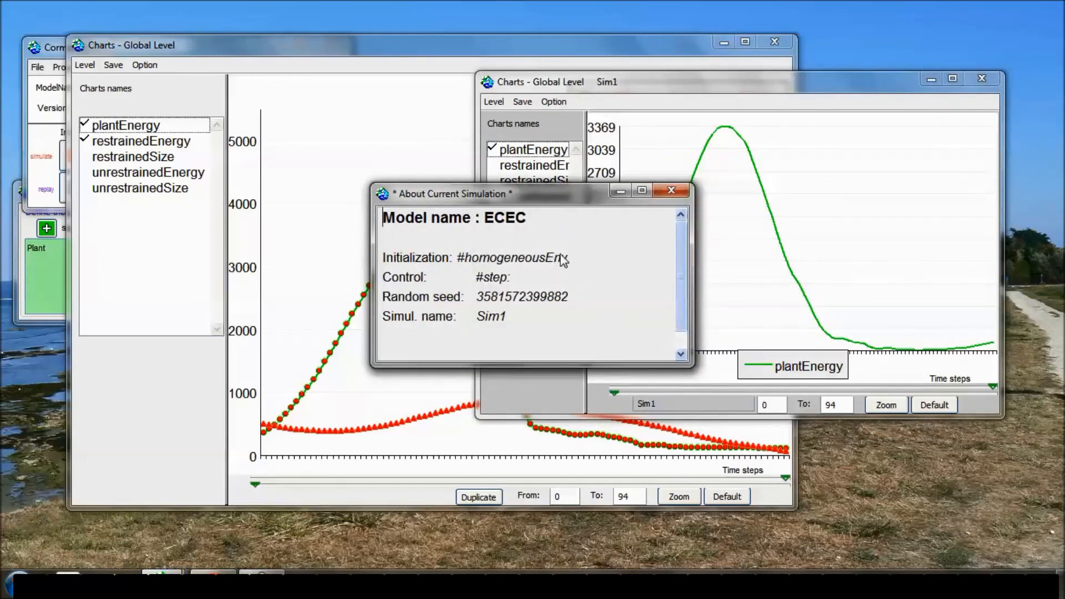
{"action": "left_click_drag", "start_coordinate": [535, 194], "coordinate": [785, 208]}
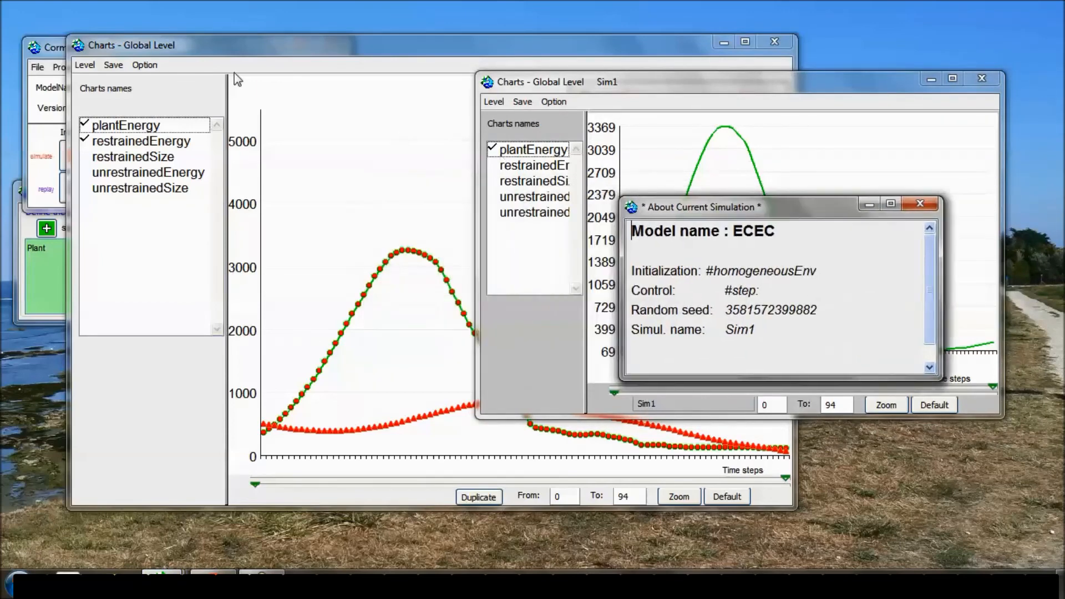
- Display the original chart's simulation information, compare it side by side with Sim1's, and close the Sim1 information window
{"action": "left_click", "coordinate": [149, 65]}
{"action": "left_click", "coordinate": [175, 81]}
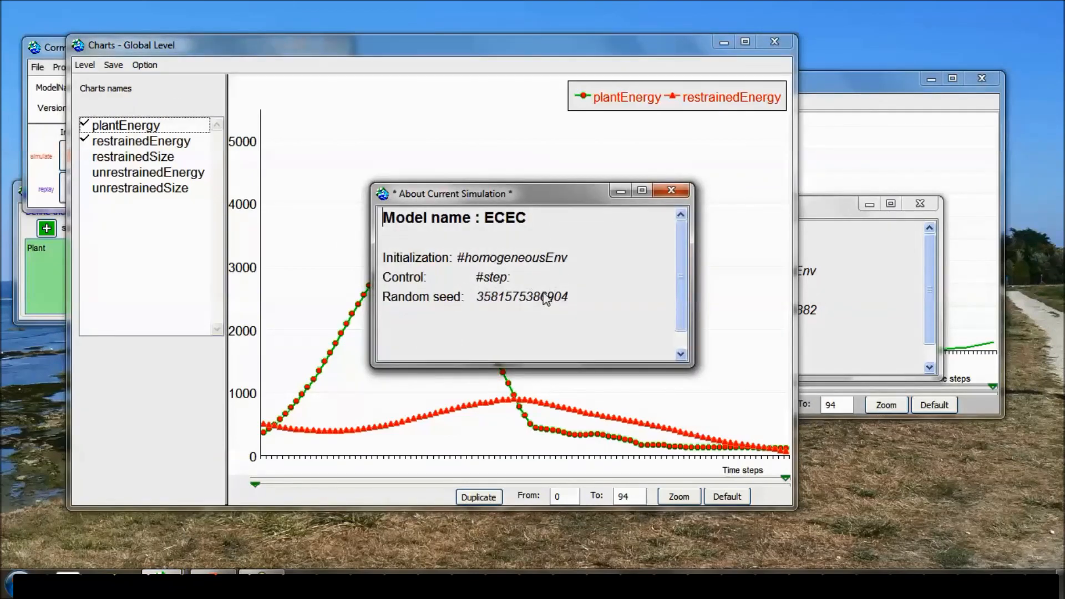
{"action": "left_click_drag", "start_coordinate": [471, 195], "coordinate": [319, 182]}
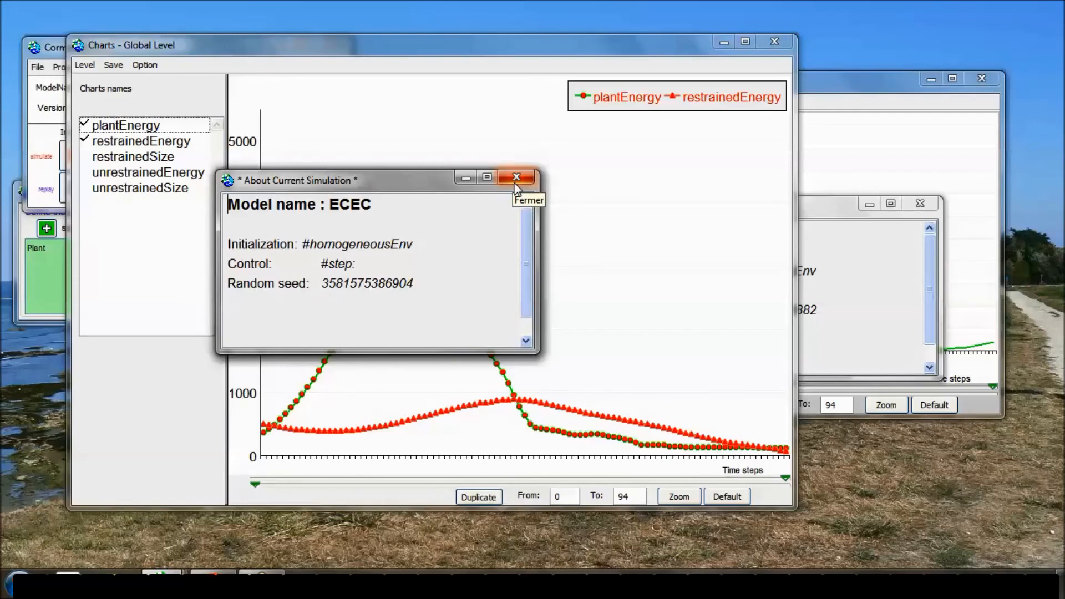
{"action": "left_click_drag", "start_coordinate": [839, 205], "coordinate": [693, 180]}
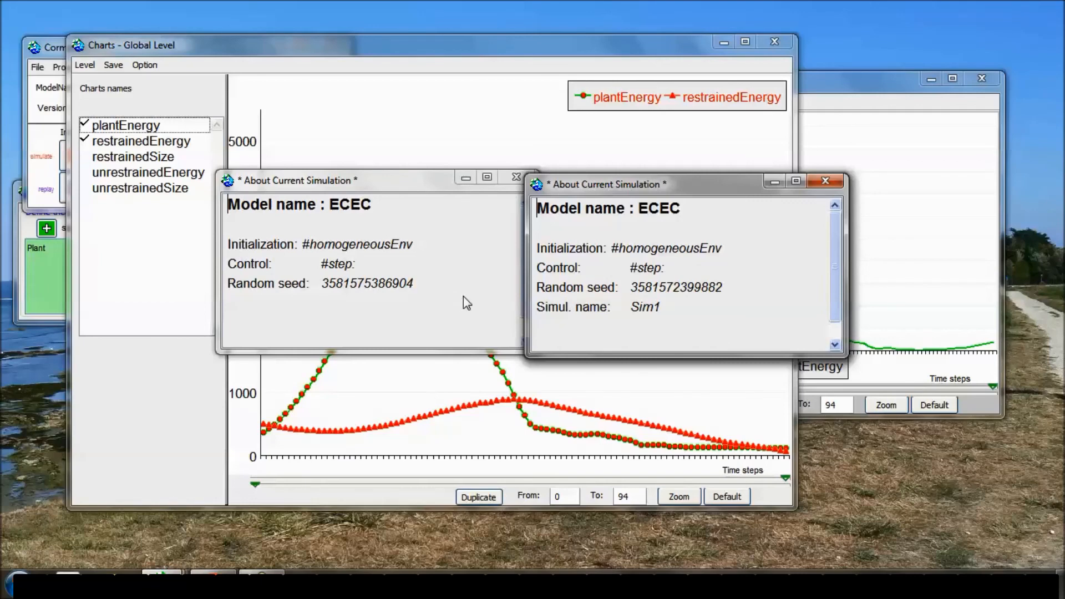
{"action": "left_click", "coordinate": [826, 181]}
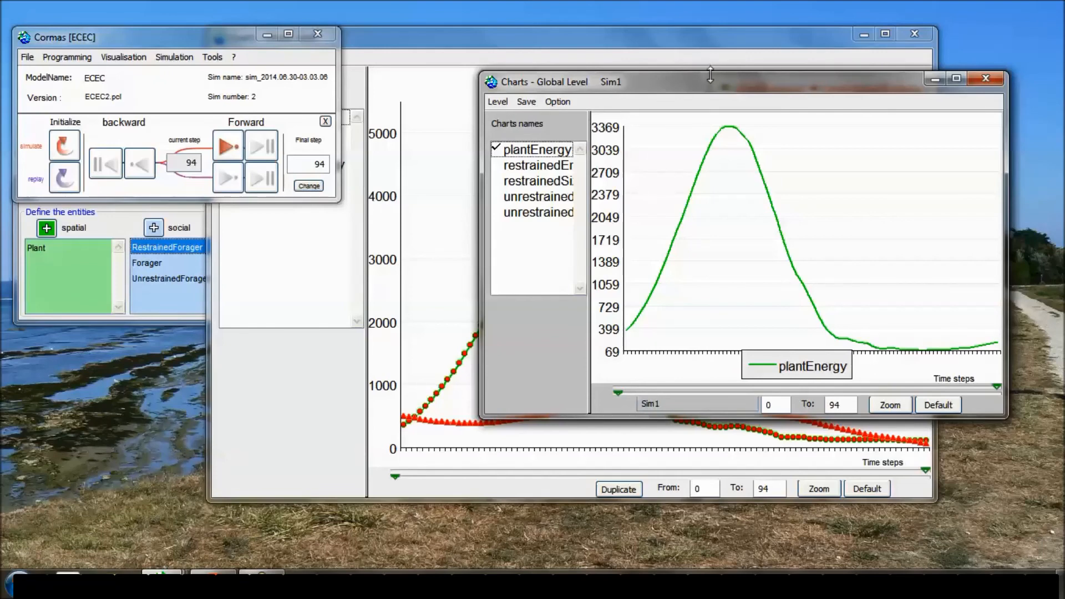
- Move the Sim1 chart upward, shrink the plantEnergy and restrainedEnergy chart window, and place it directly below Sim1
{"action": "left_click_drag", "start_coordinate": [714, 82], "coordinate": [731, 75]}
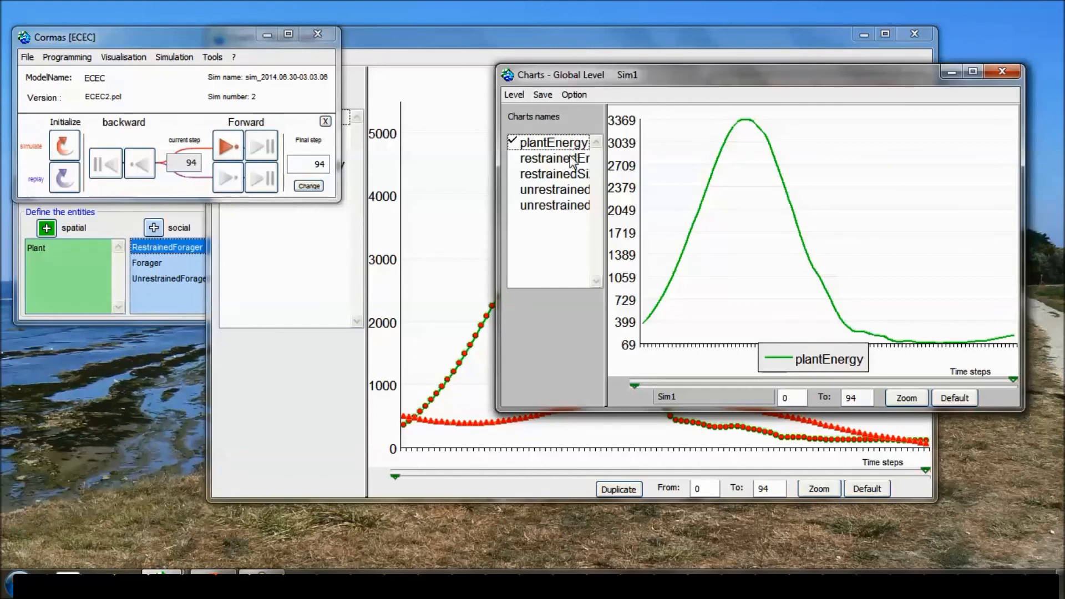
{"action": "left_click_drag", "start_coordinate": [568, 79], "coordinate": [555, 42]}
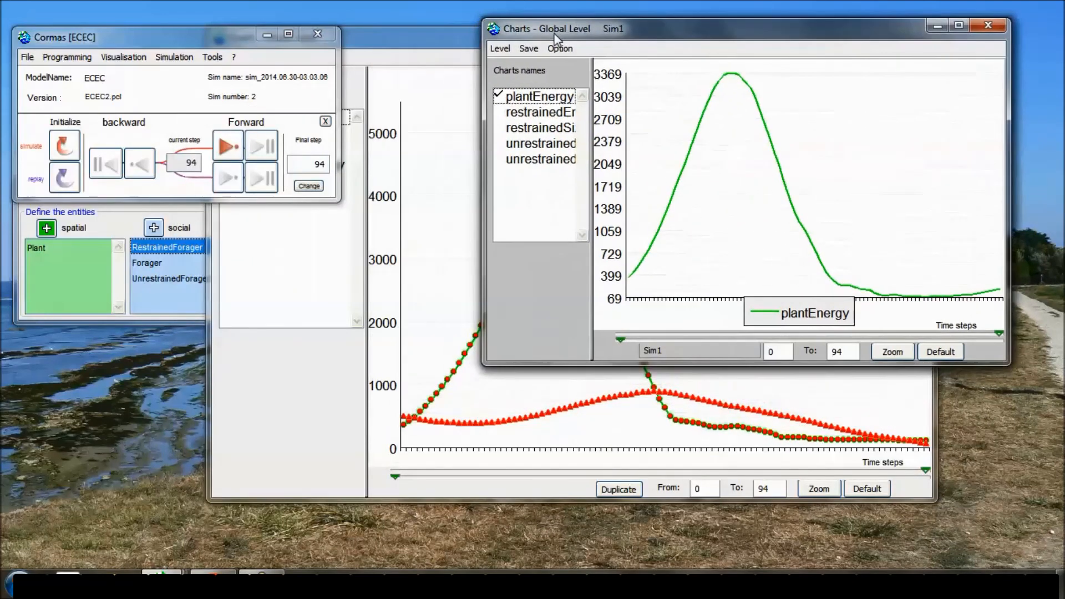
{"action": "left_click", "coordinate": [424, 45]}
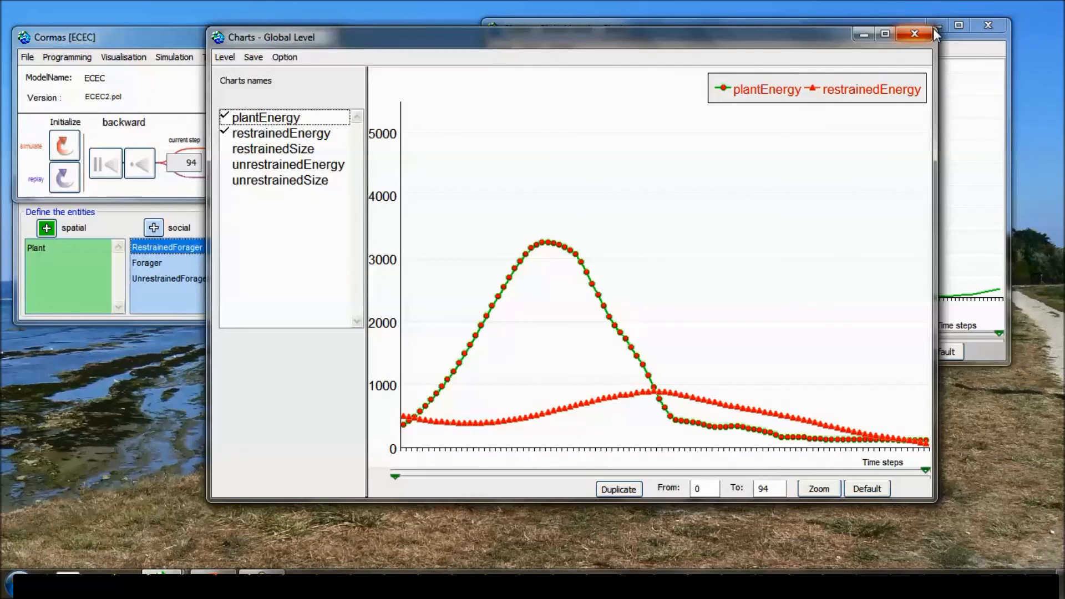
{"action": "left_click", "coordinate": [915, 34]}
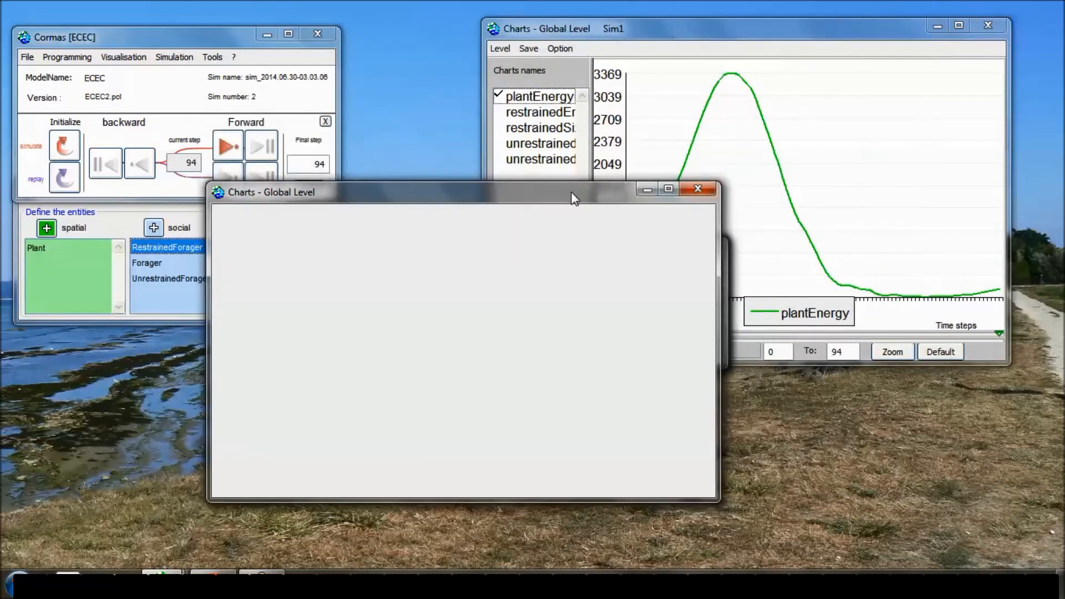
{"action": "left_click", "coordinate": [550, 245]}
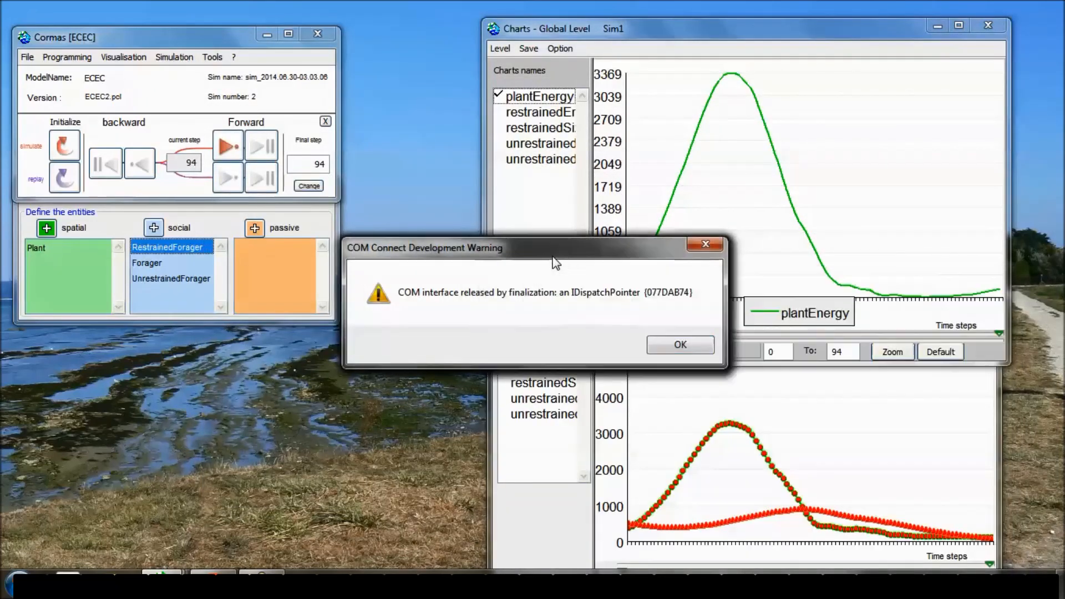
- Dismiss the COM Connect Development Warning messages
{"action": "left_click", "coordinate": [681, 345]}
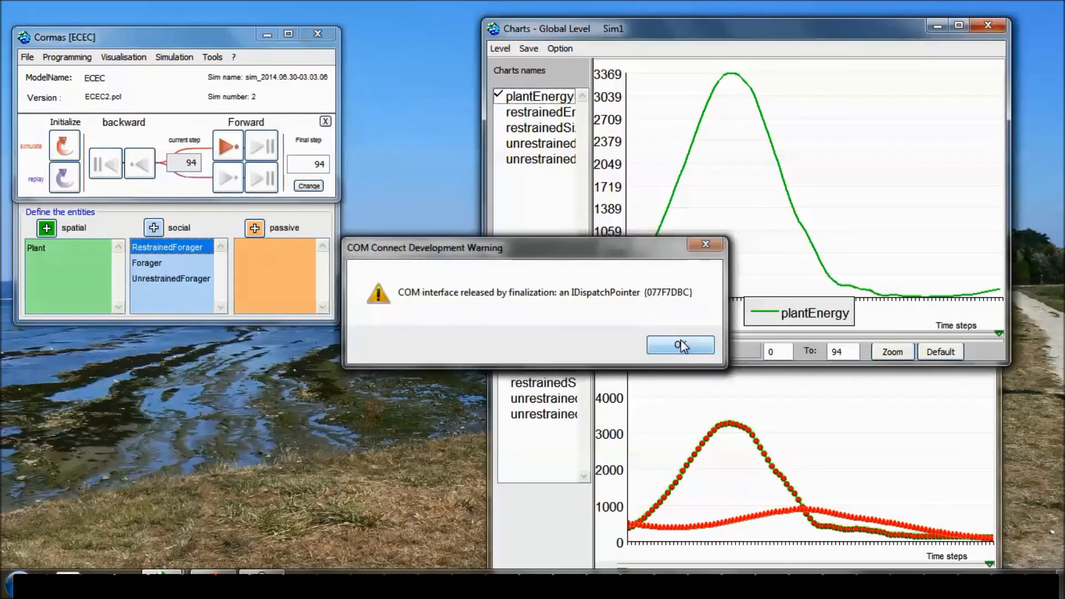
{"action": "left_click", "coordinate": [680, 346]}
{"action": "left_click", "coordinate": [680, 342]}
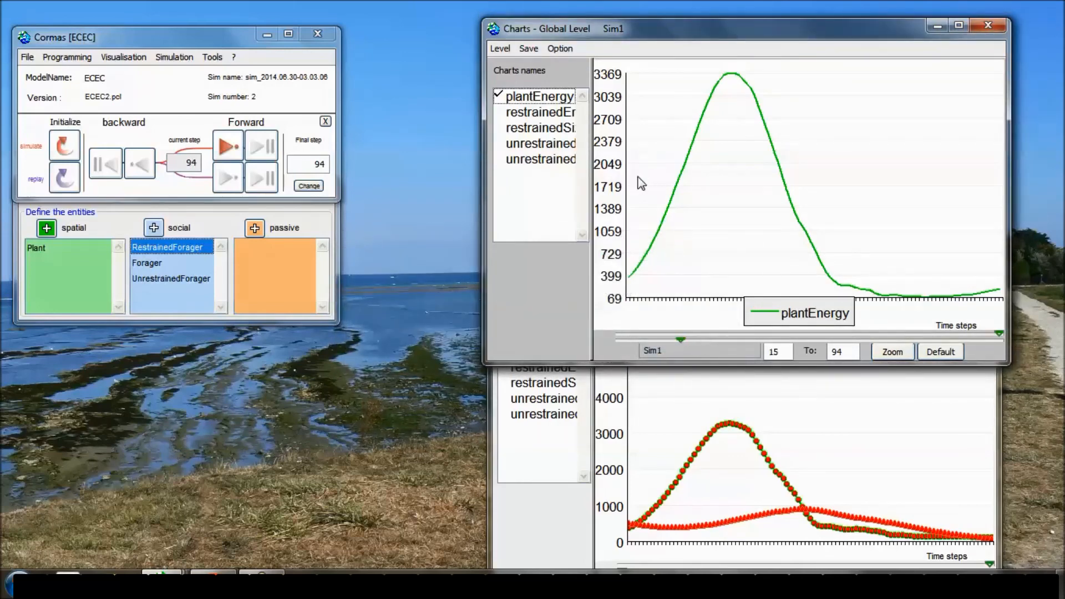
- Review the Sim1 chart's save formats, and align the plantEnergy and restrainedEnergy chart window with the Sim1 window by moving and widening it
{"action": "left_click", "coordinate": [689, 403]}
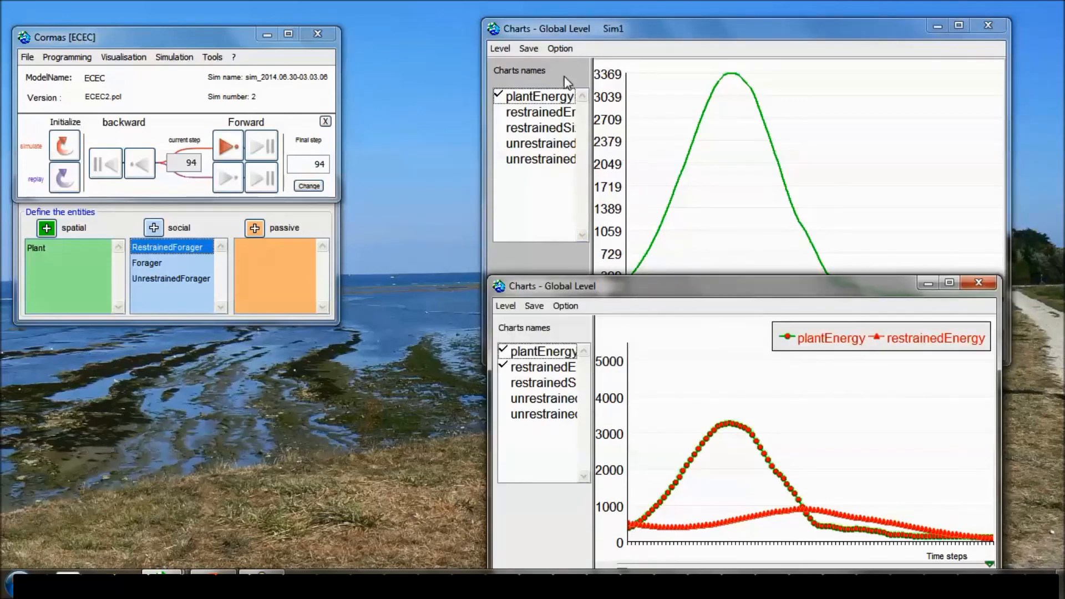
{"action": "left_click", "coordinate": [537, 52]}
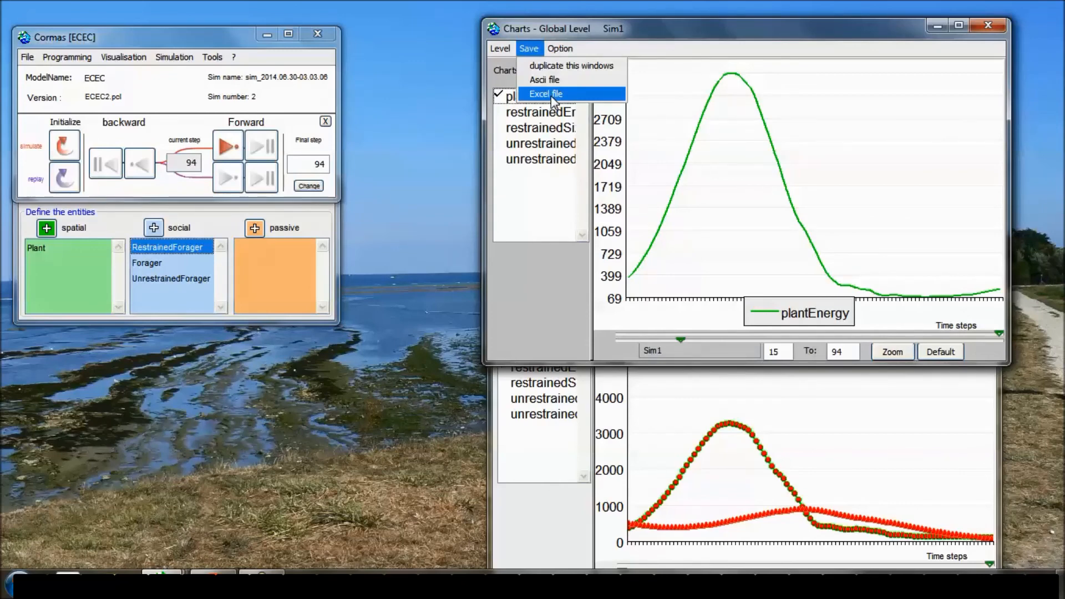
{"action": "left_click", "coordinate": [778, 428]}
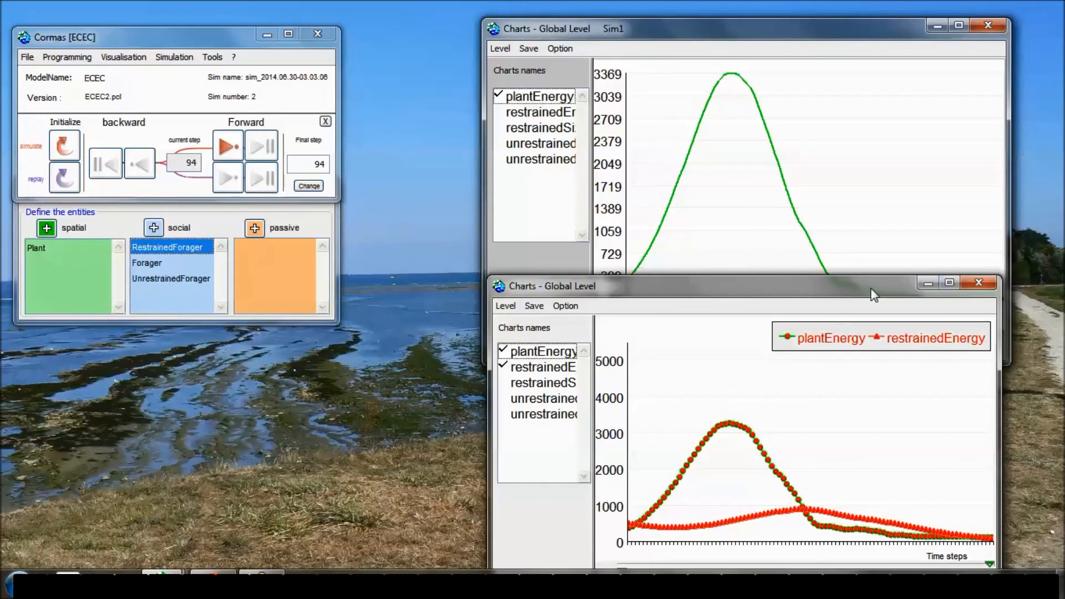
{"action": "left_click_drag", "start_coordinate": [876, 285], "coordinate": [863, 282]}
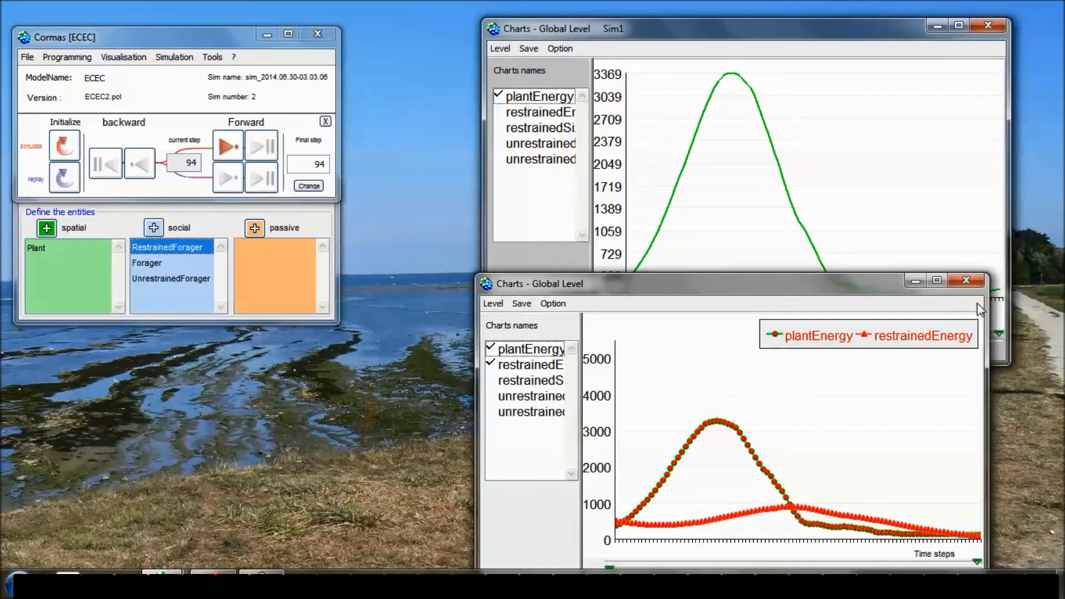
{"action": "left_click_drag", "start_coordinate": [989, 303], "coordinate": [1001, 303]}
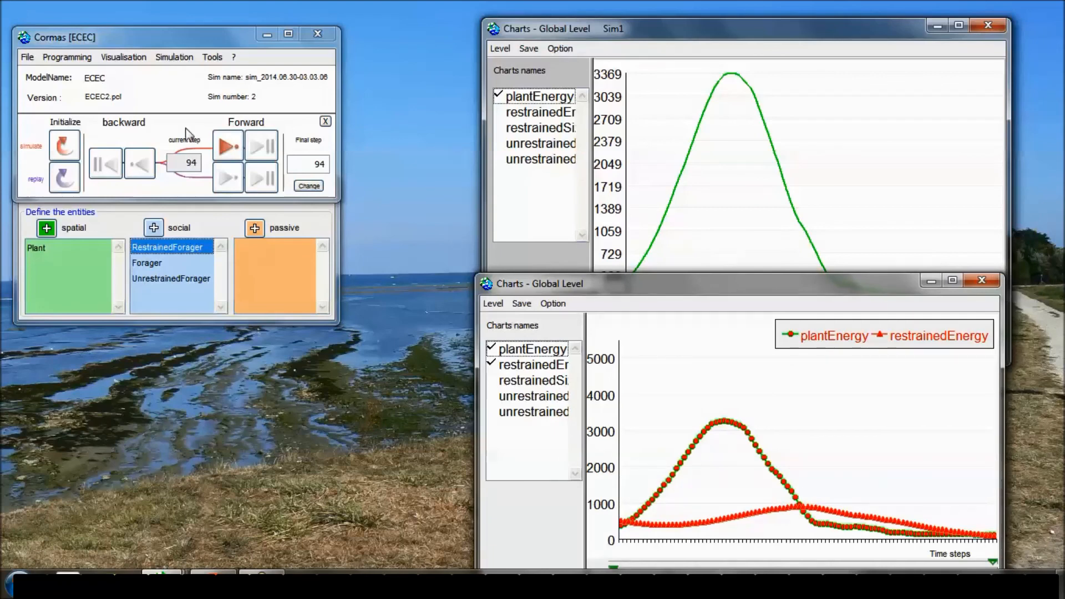
- Open the observer's PoV Setter and move its window clear of the two charts
{"action": "left_click", "coordinate": [68, 59]}
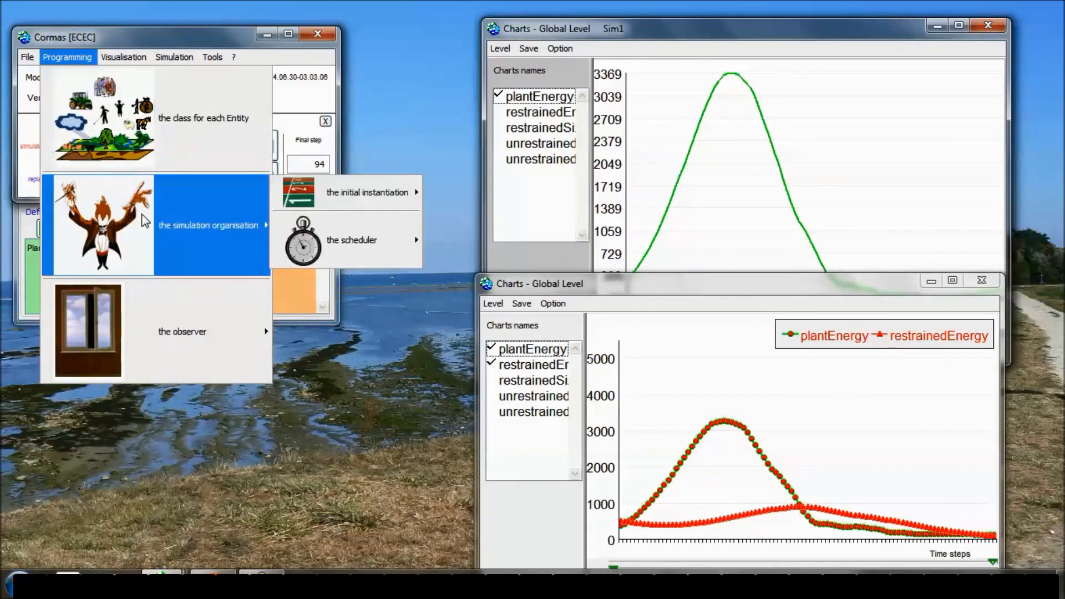
{"action": "mouse_move", "coordinate": [213, 368]}
{"action": "left_click", "coordinate": [361, 358]}
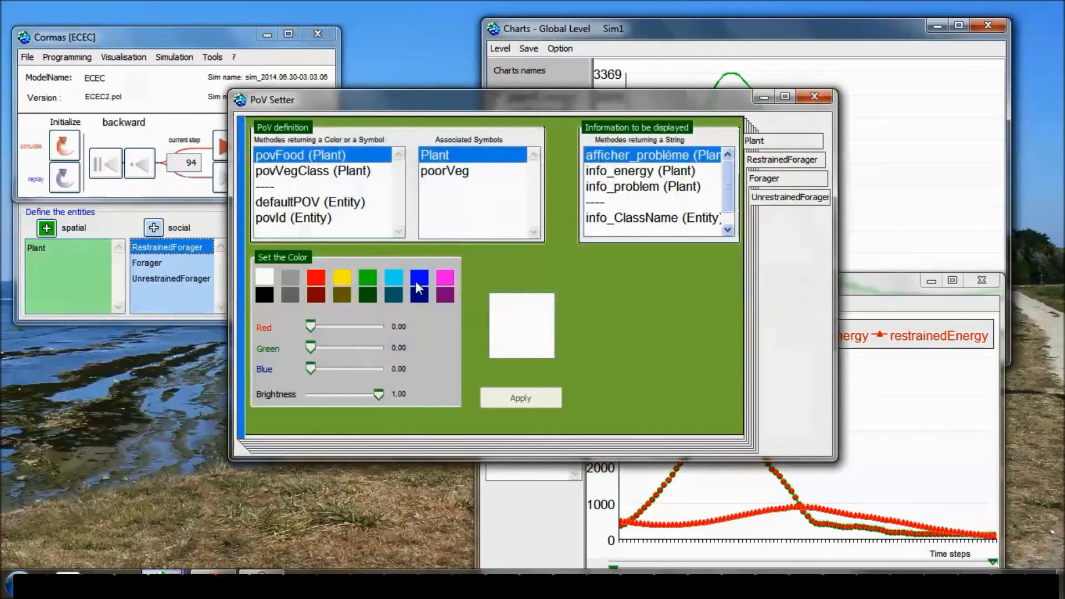
{"action": "left_click_drag", "start_coordinate": [435, 105], "coordinate": [175, 201]}
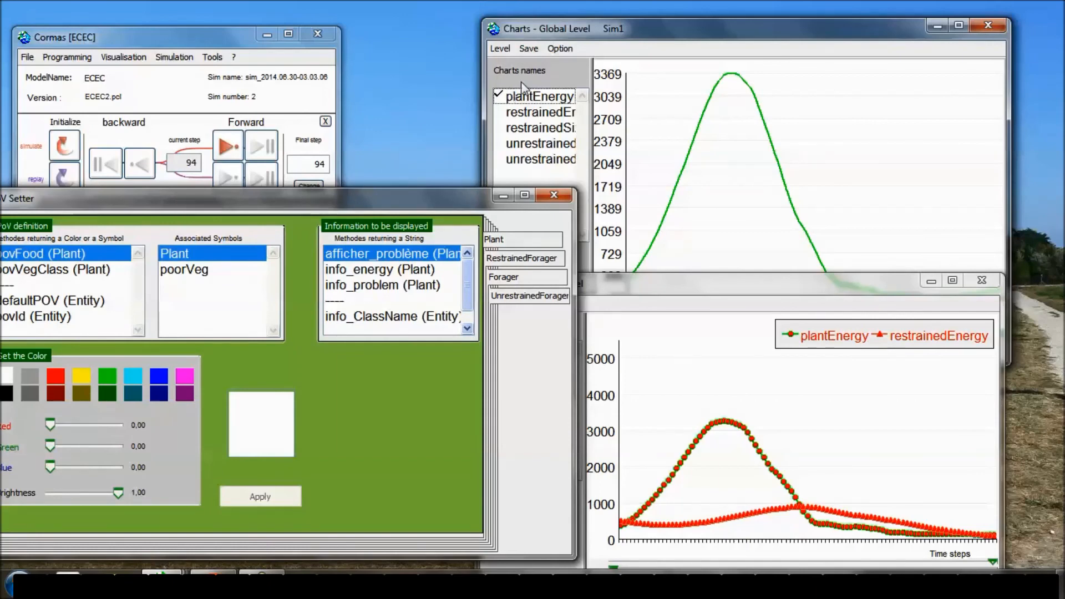
- Move the Sim1 chart window slightly upward and review its display options
{"action": "left_click_drag", "start_coordinate": [616, 38], "coordinate": [623, 30]}
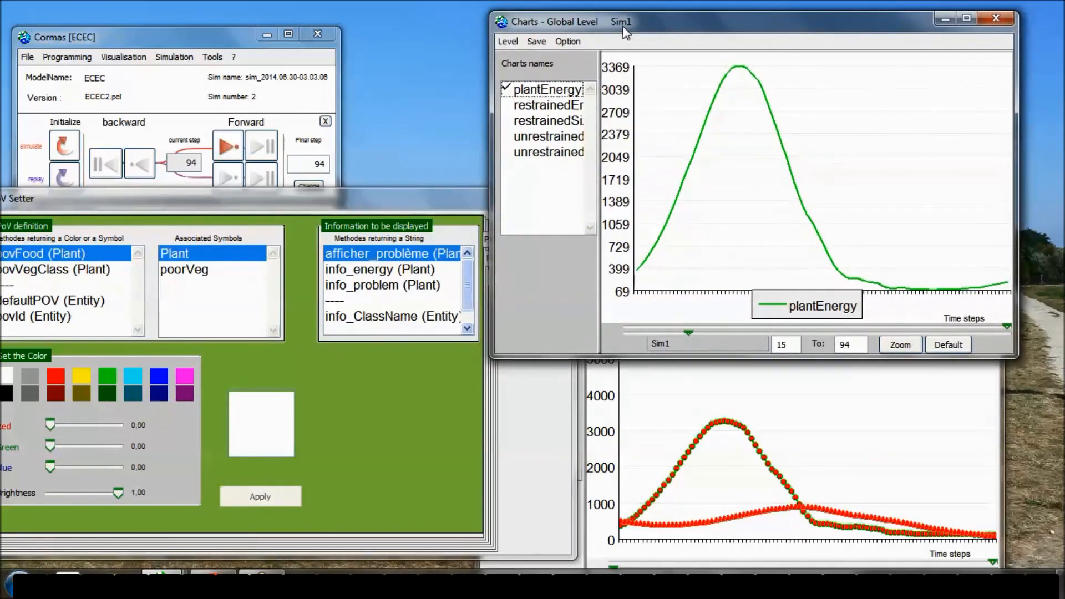
{"action": "left_click", "coordinate": [547, 47]}
{"action": "mouse_move", "coordinate": [571, 44]}
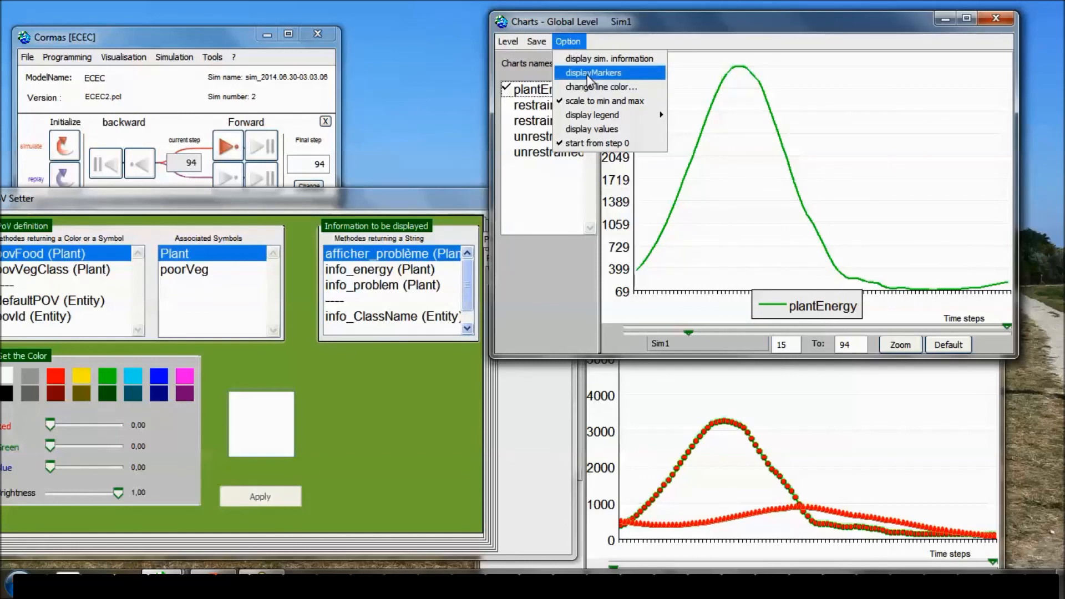
{"action": "left_click", "coordinate": [533, 288]}
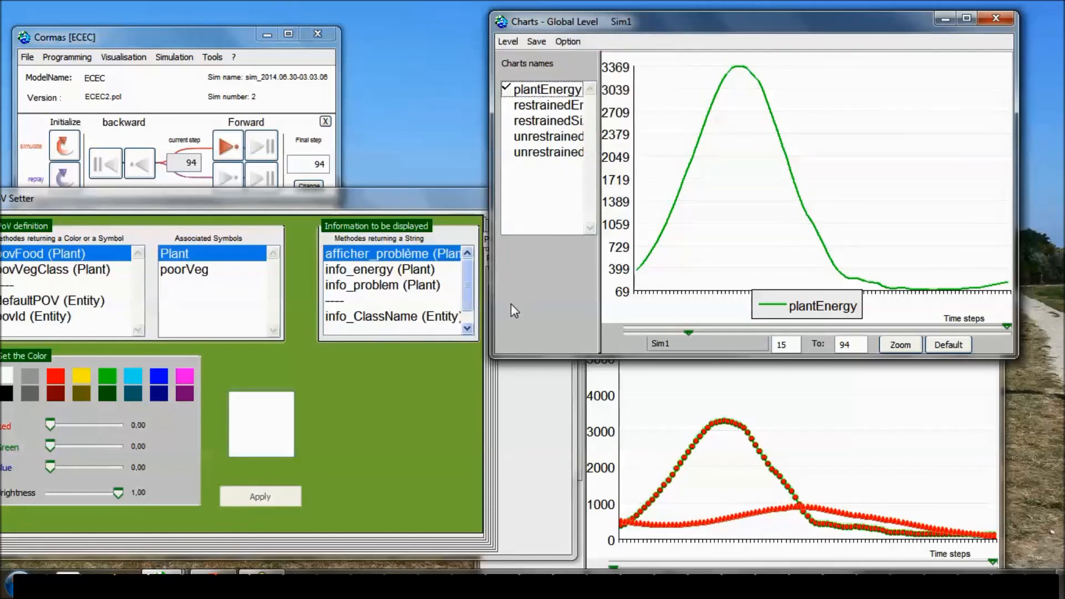
- Match the Sim1 chart window's width to the chart below by adjusting both windows' side edges, and bring Sim1 to the front
{"action": "left_click_drag", "start_coordinate": [492, 313], "coordinate": [479, 314]}
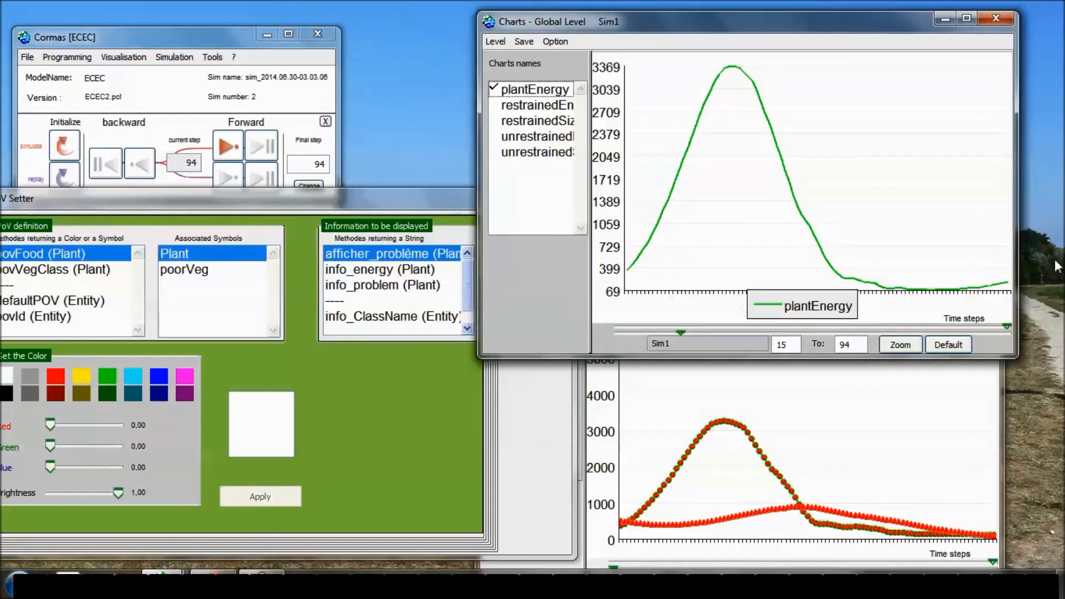
{"action": "left_click_drag", "start_coordinate": [1019, 259], "coordinate": [1013, 288]}
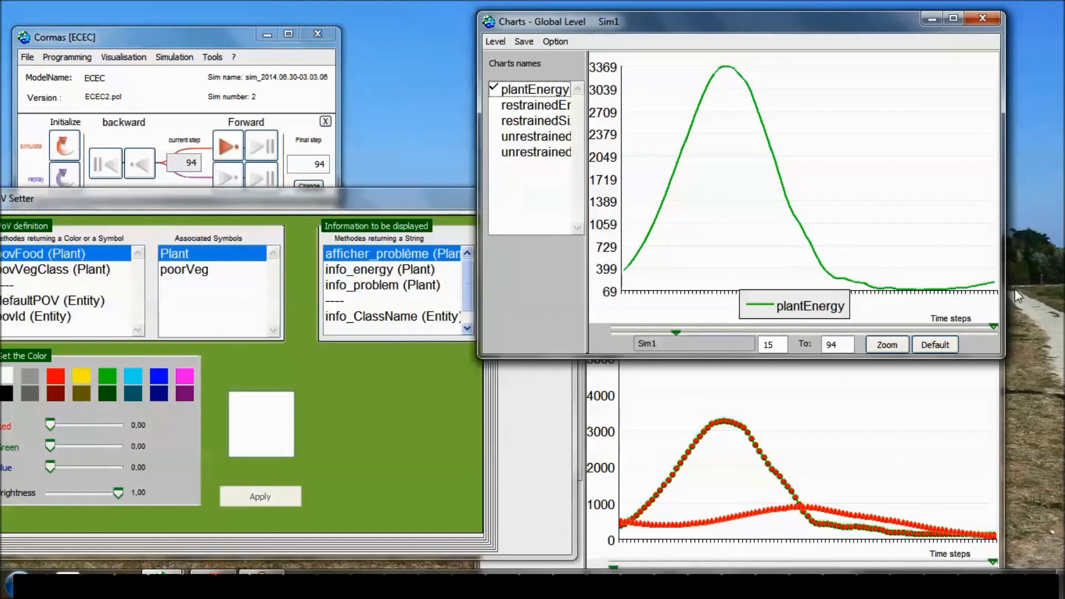
{"action": "left_click", "coordinate": [1000, 397]}
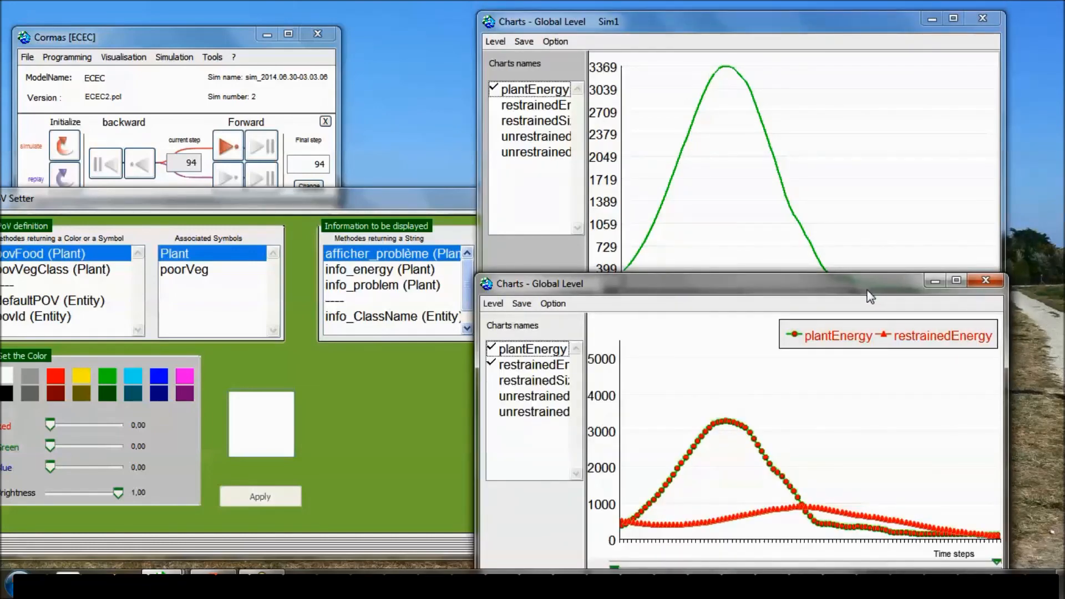
{"action": "left_click", "coordinate": [734, 33]}
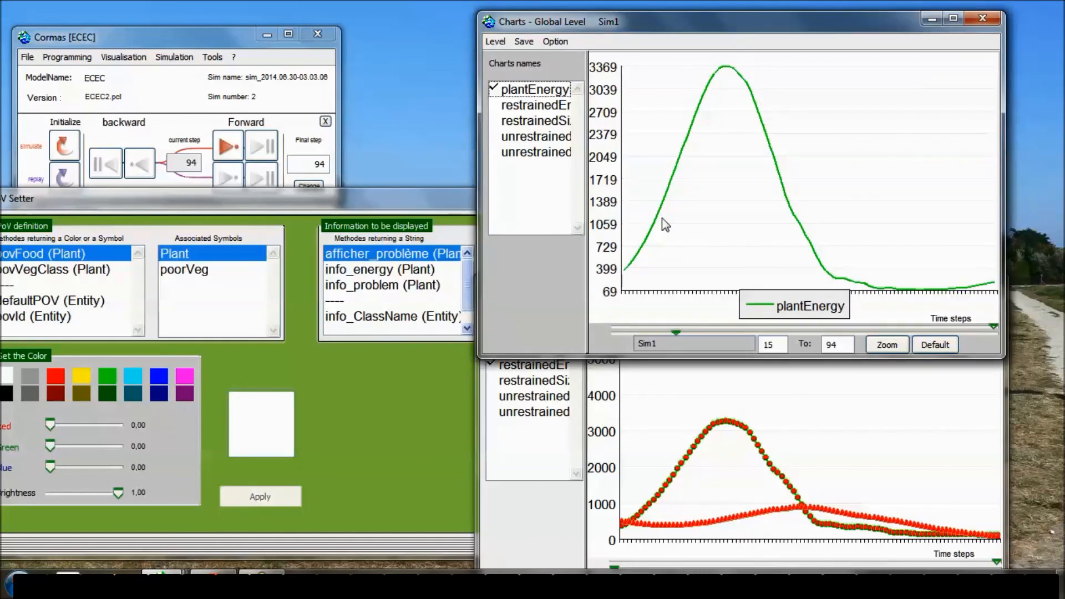
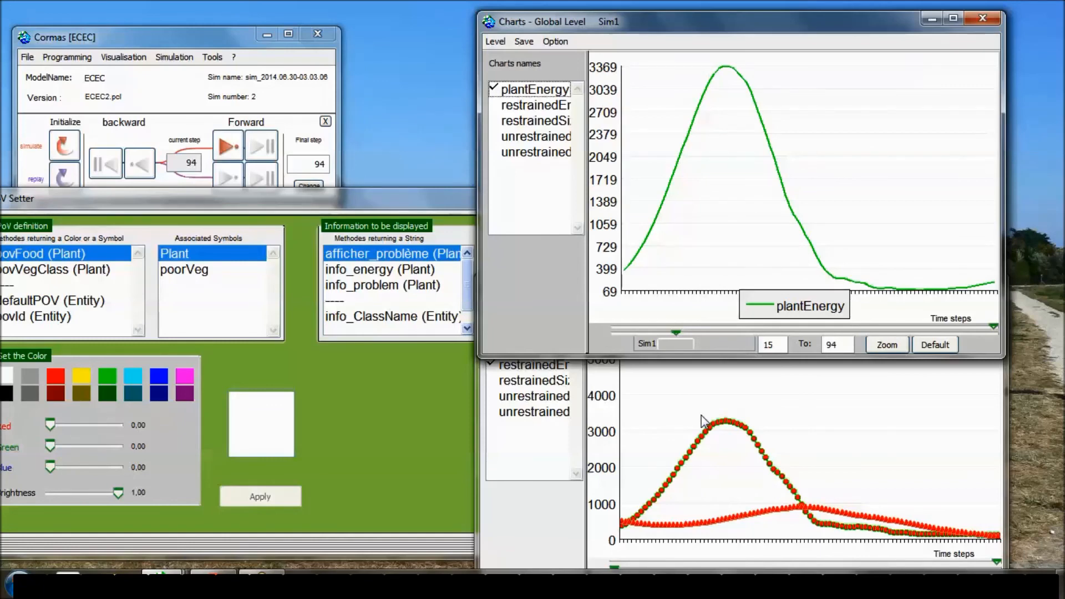
- Widen the chart names list of the plantEnergy and restrainedEnergy chart, and shift that window and the main ECEC window upward
{"action": "left_click", "coordinate": [584, 408]}
{"action": "left_click_drag", "start_coordinate": [584, 408], "coordinate": [589, 408]}
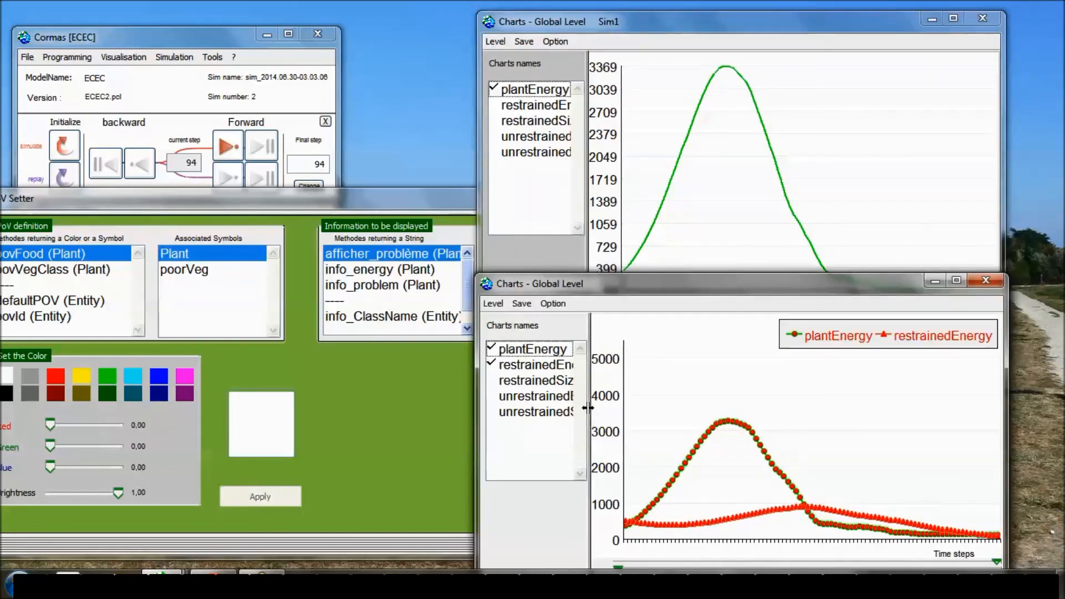
{"action": "left_click_drag", "start_coordinate": [197, 37], "coordinate": [195, 24]}
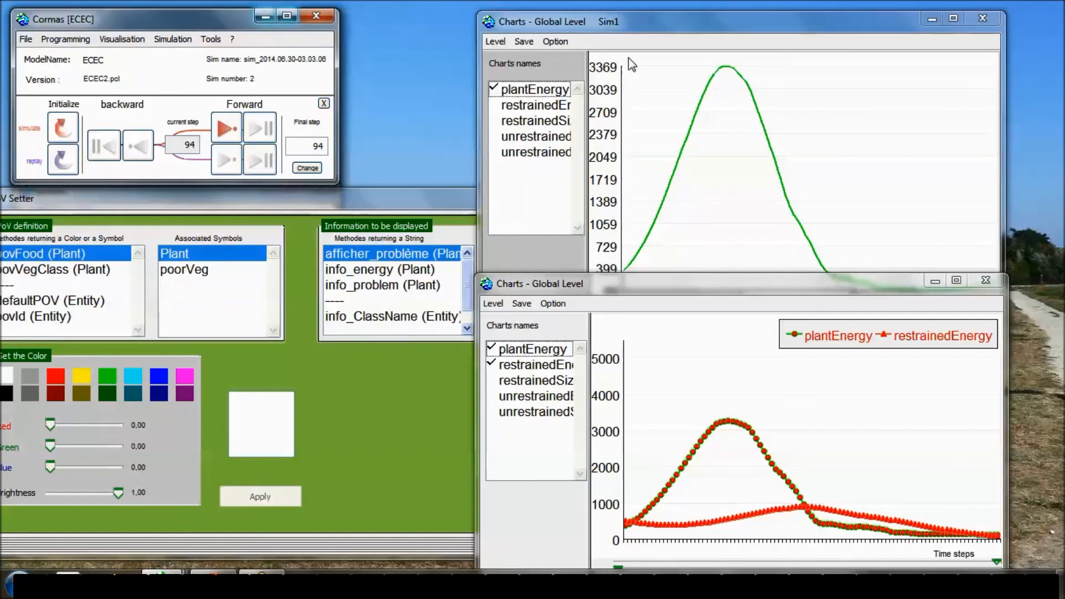
{"action": "left_click_drag", "start_coordinate": [892, 286], "coordinate": [895, 286]}
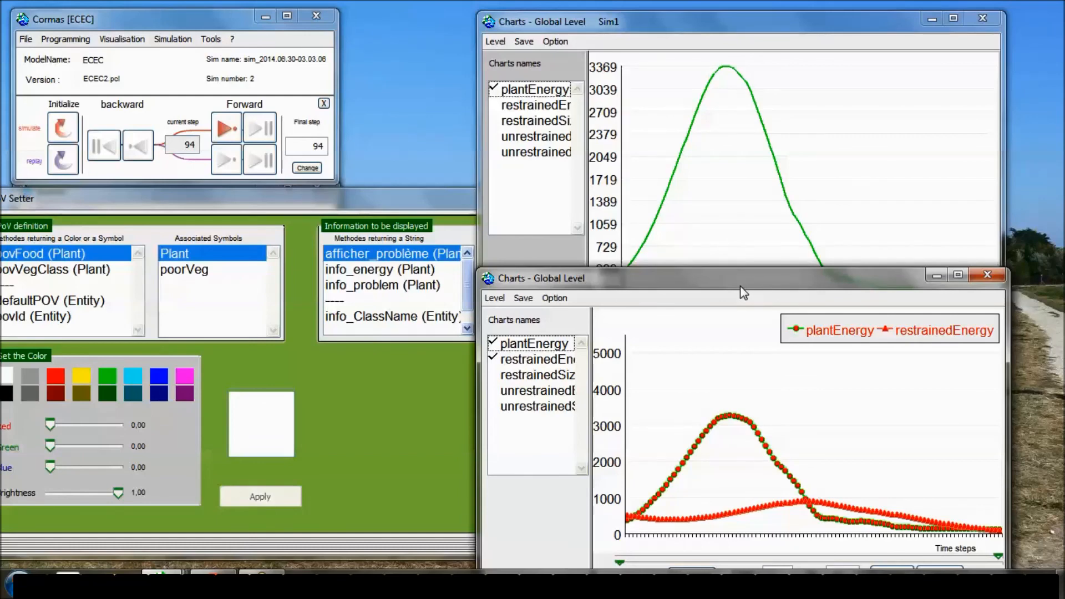
- Close both chart windows and the PoV Setter, and place the entities window directly below the main ECEC window
{"action": "left_click", "coordinate": [677, 20]}
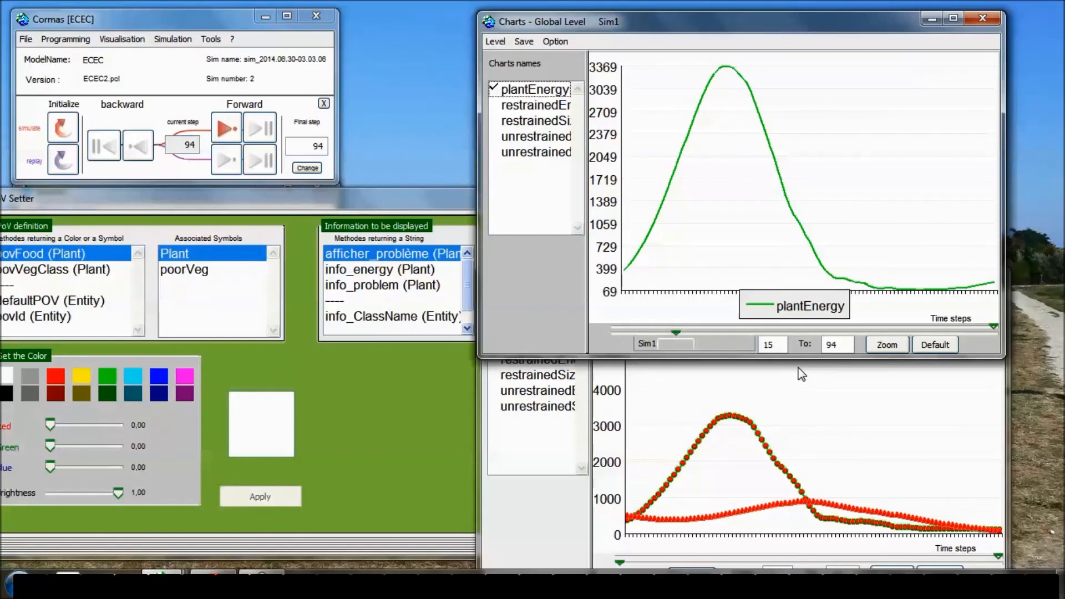
{"action": "left_click", "coordinate": [982, 18]}
{"action": "left_click", "coordinate": [984, 273]}
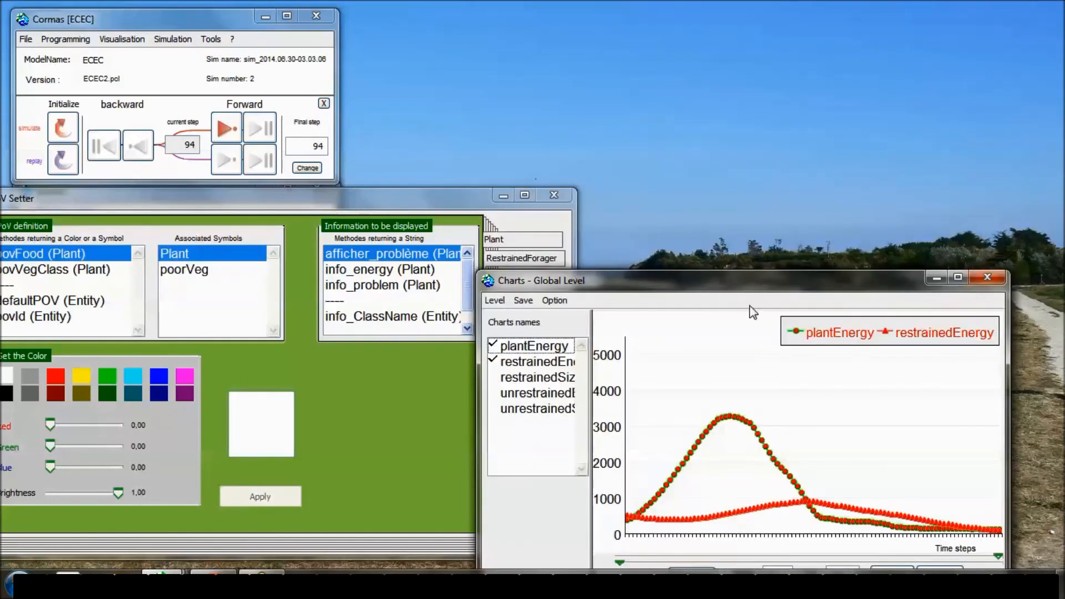
{"action": "left_click", "coordinate": [987, 277]}
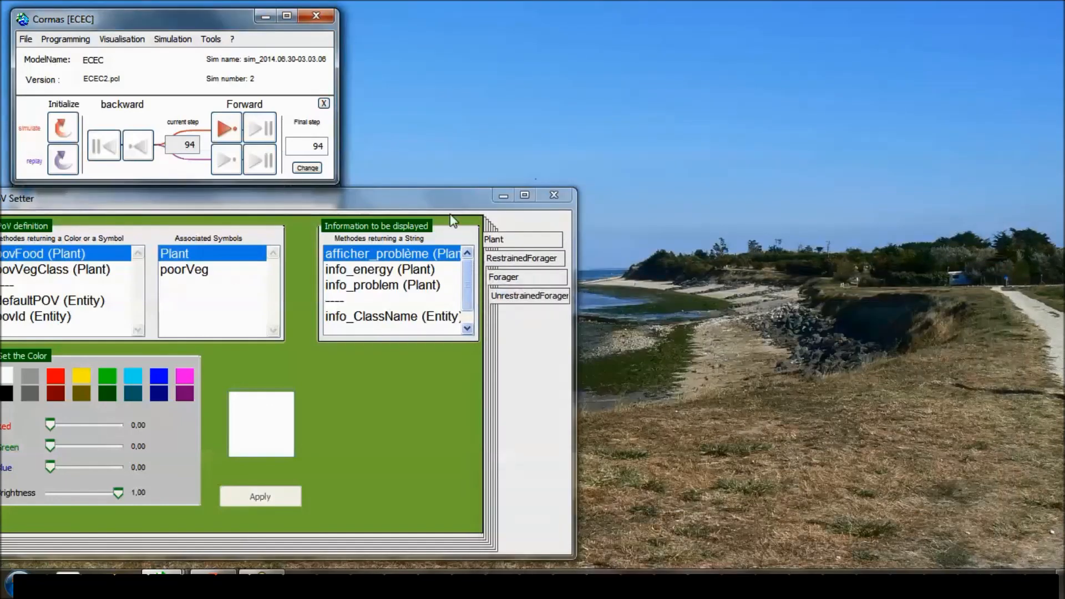
{"action": "left_click", "coordinate": [553, 194]}
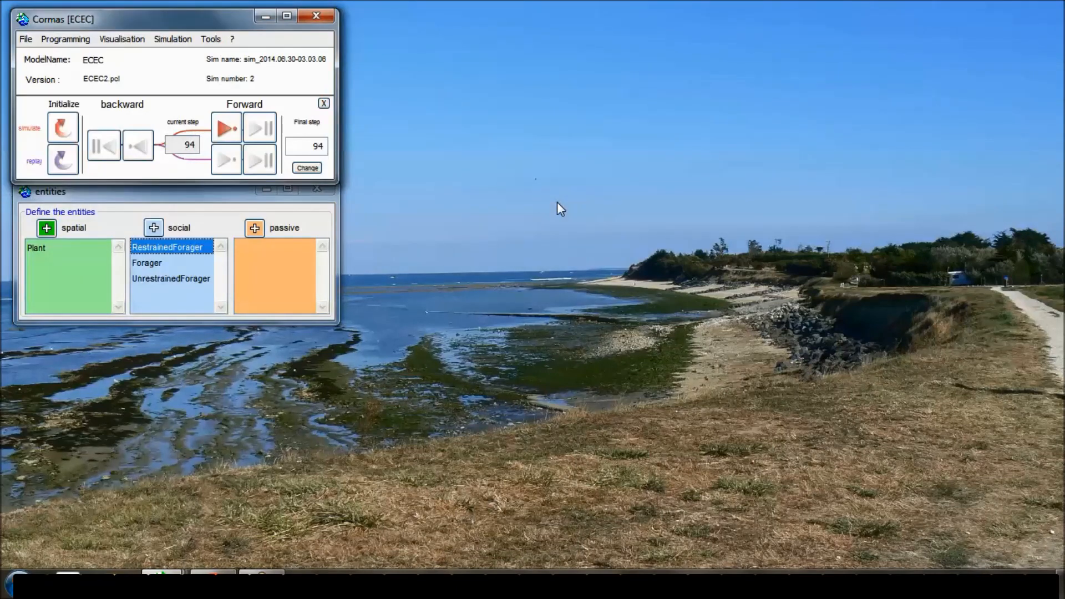
{"action": "left_click_drag", "start_coordinate": [225, 200], "coordinate": [226, 203]}
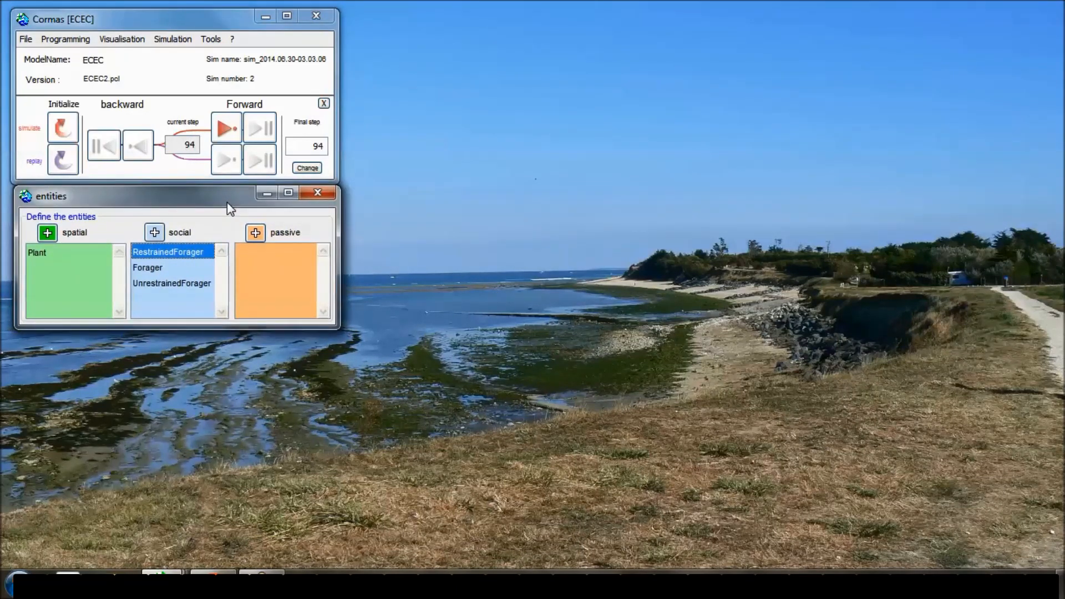
- Examine the available simulation analyses, including Simple Stochastic, OAT Sensitivity and Crossed Sensitivity Analysis
{"action": "left_click", "coordinate": [184, 44]}
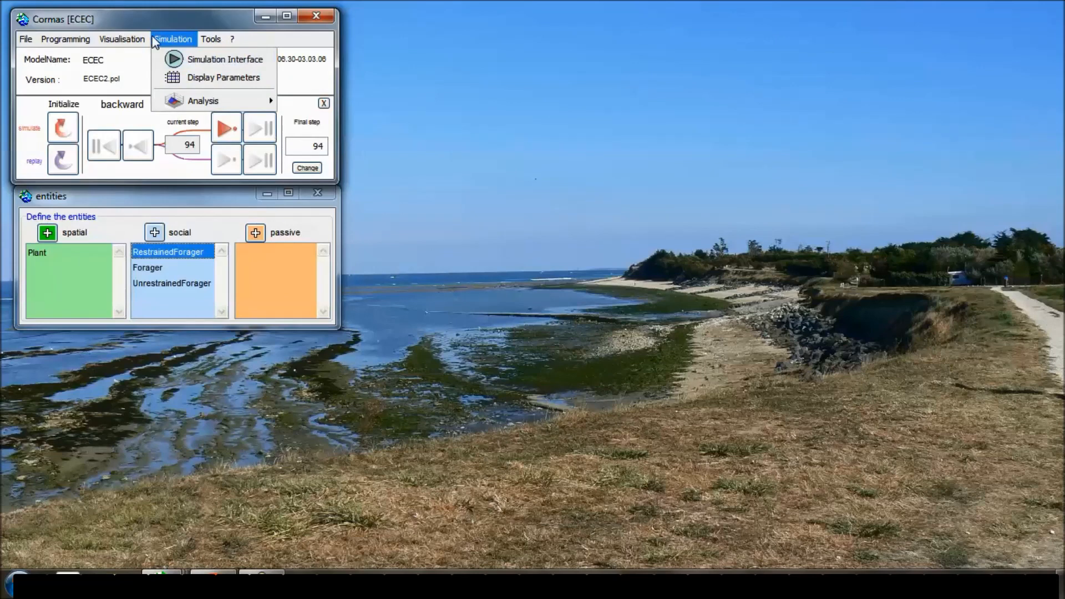
{"action": "mouse_move", "coordinate": [178, 100]}
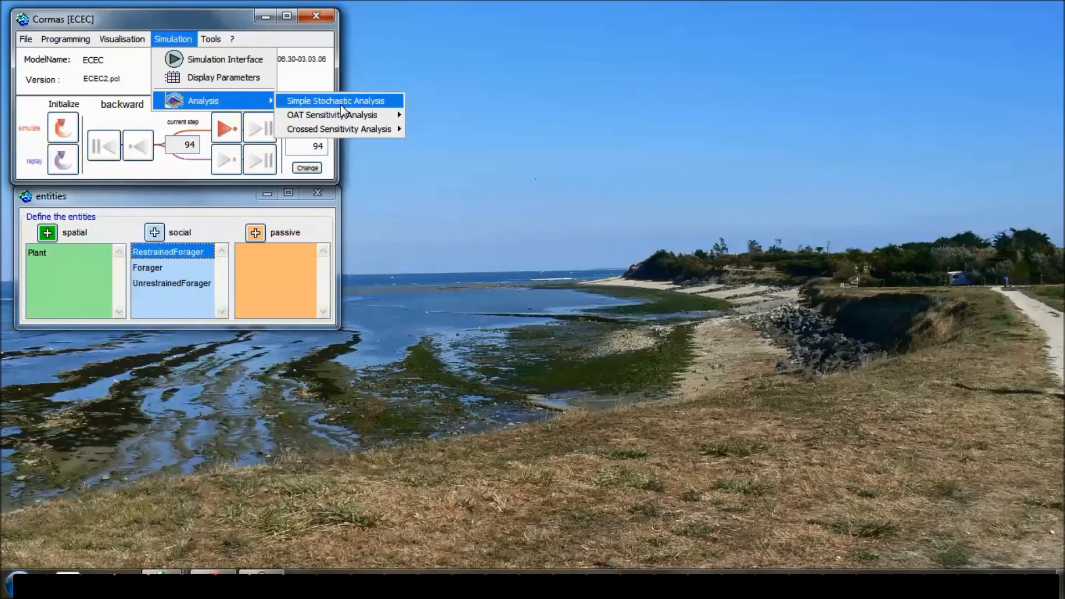
{"action": "mouse_move", "coordinate": [319, 114]}
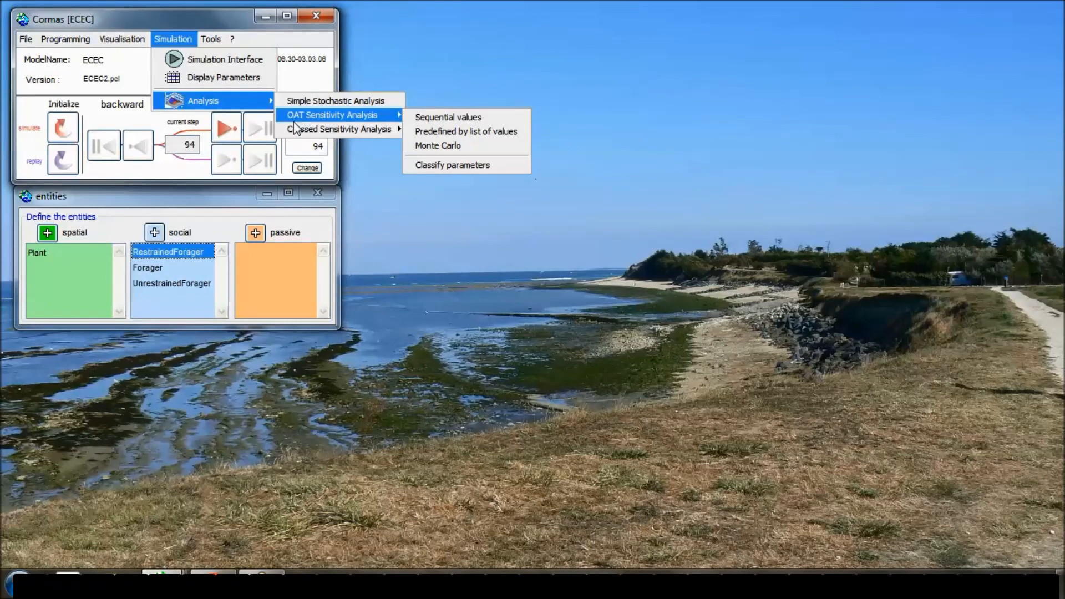
{"action": "mouse_move", "coordinate": [292, 129]}
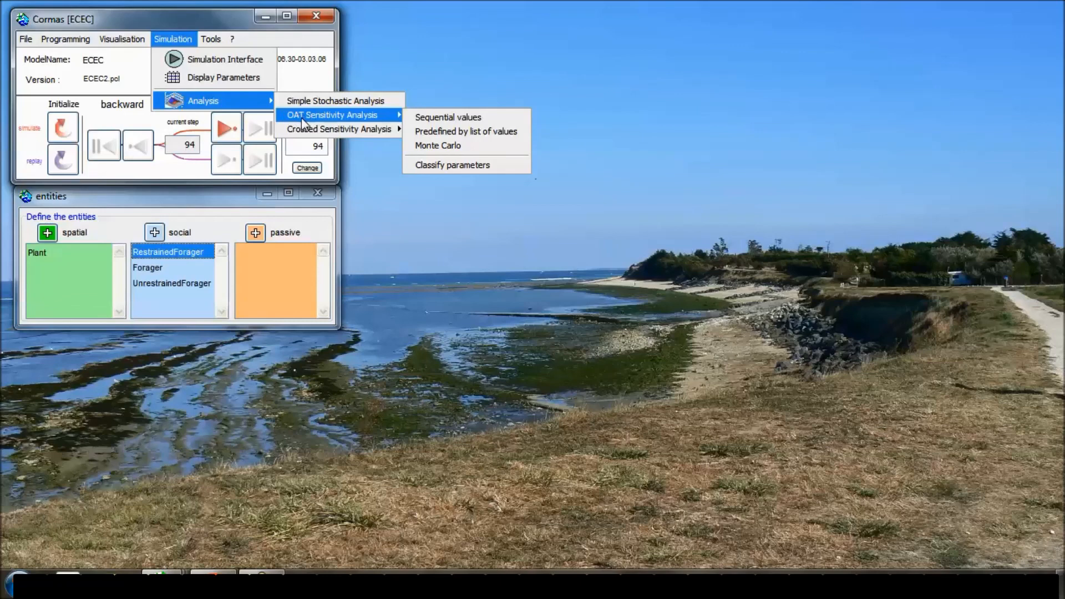